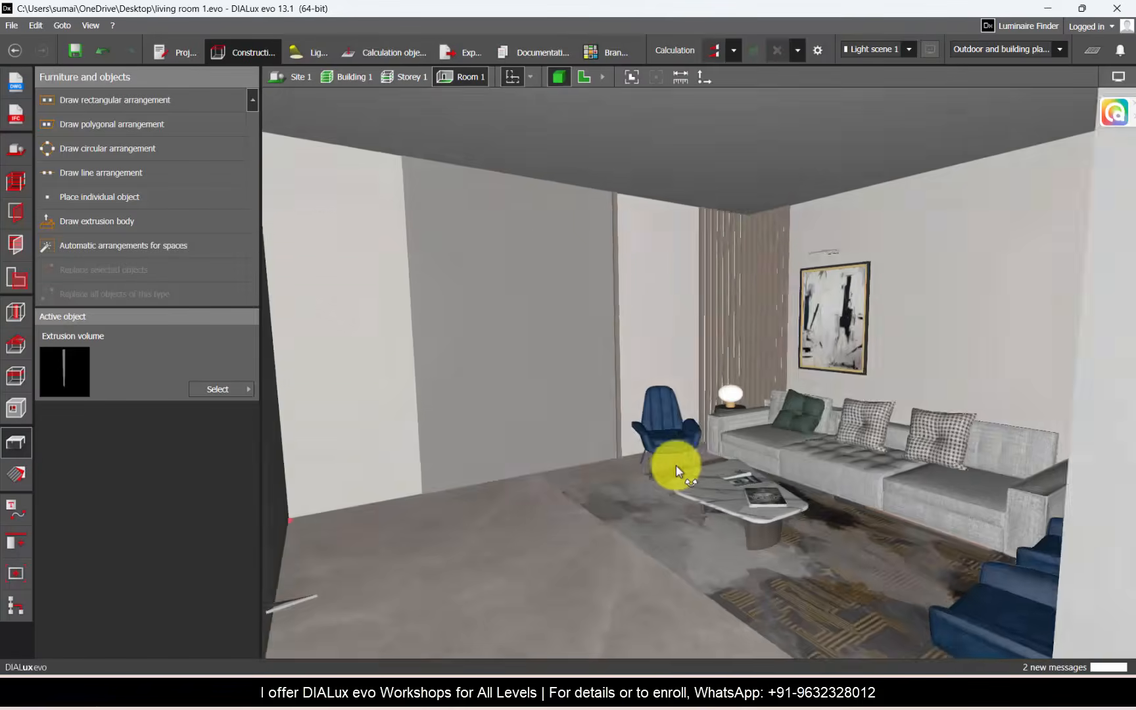
# - Switch to the browser and look through the reference images of illuminated wall niches and recessed wall lights
pyautogui.moveTo(675, 465); pyautogui.dragTo(657, 154, button='right')
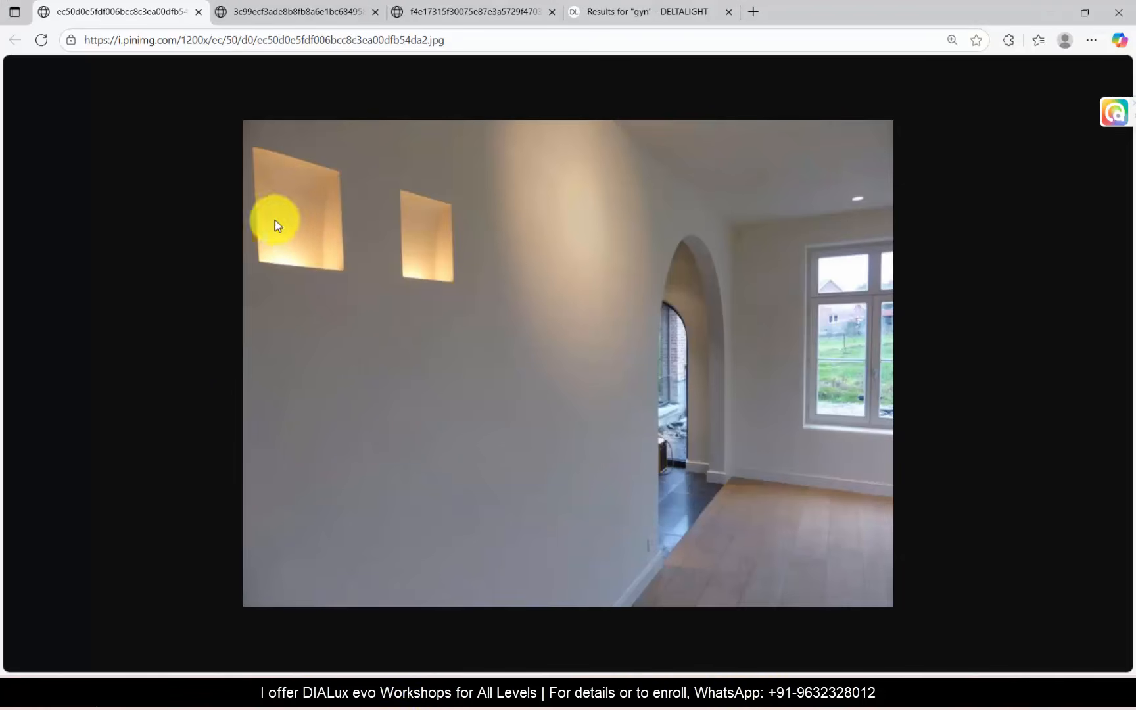
pyautogui.click(317, 11)
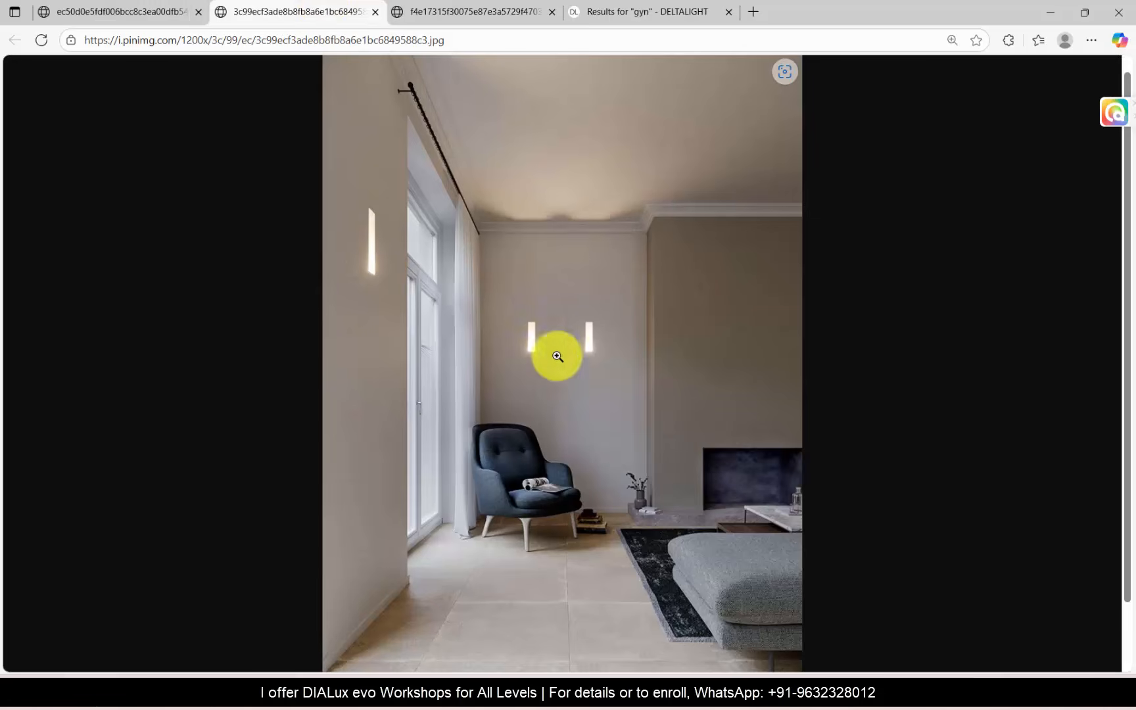
pyautogui.click(495, 11)
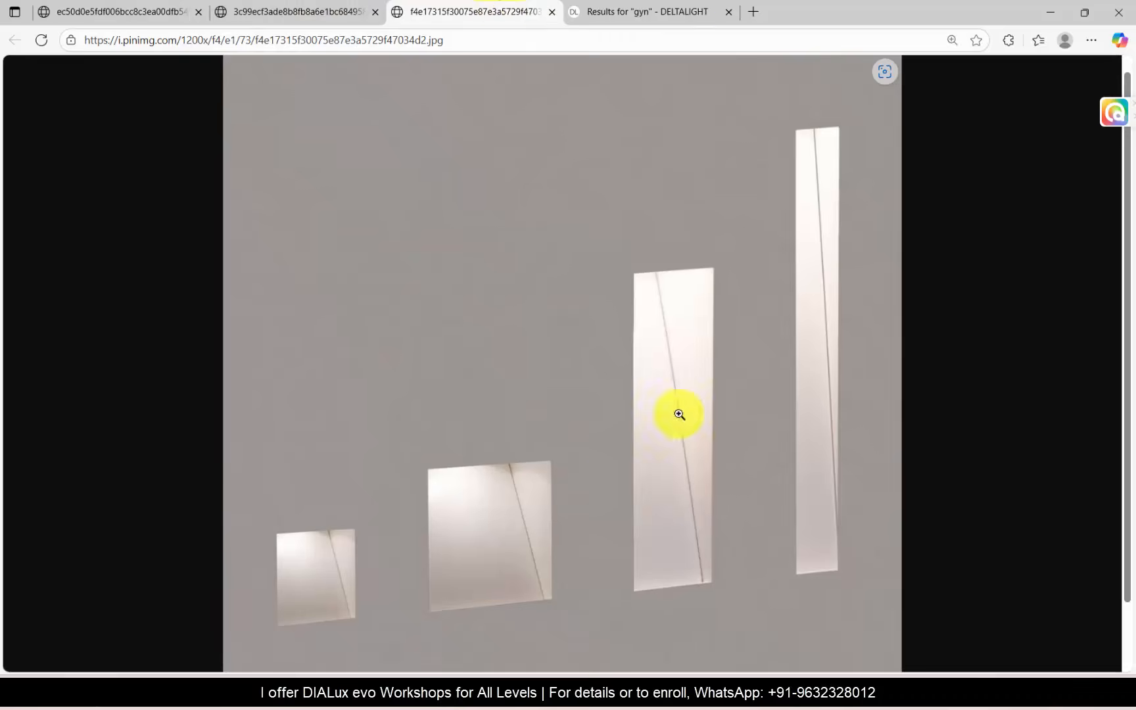
pyautogui.click(653, 11)
pyautogui.click(86, 10)
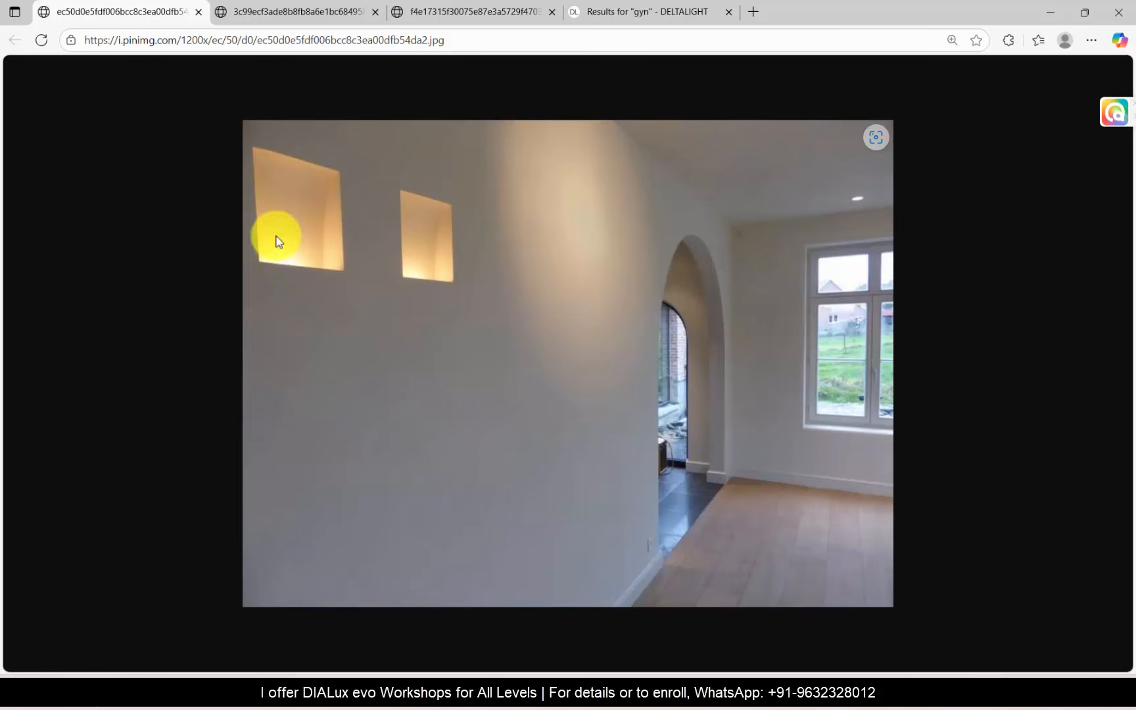
# - Switch to AutoCAD and examine the layout of small red squares inside the tall panel rectangle
pyautogui.click(858, 708)
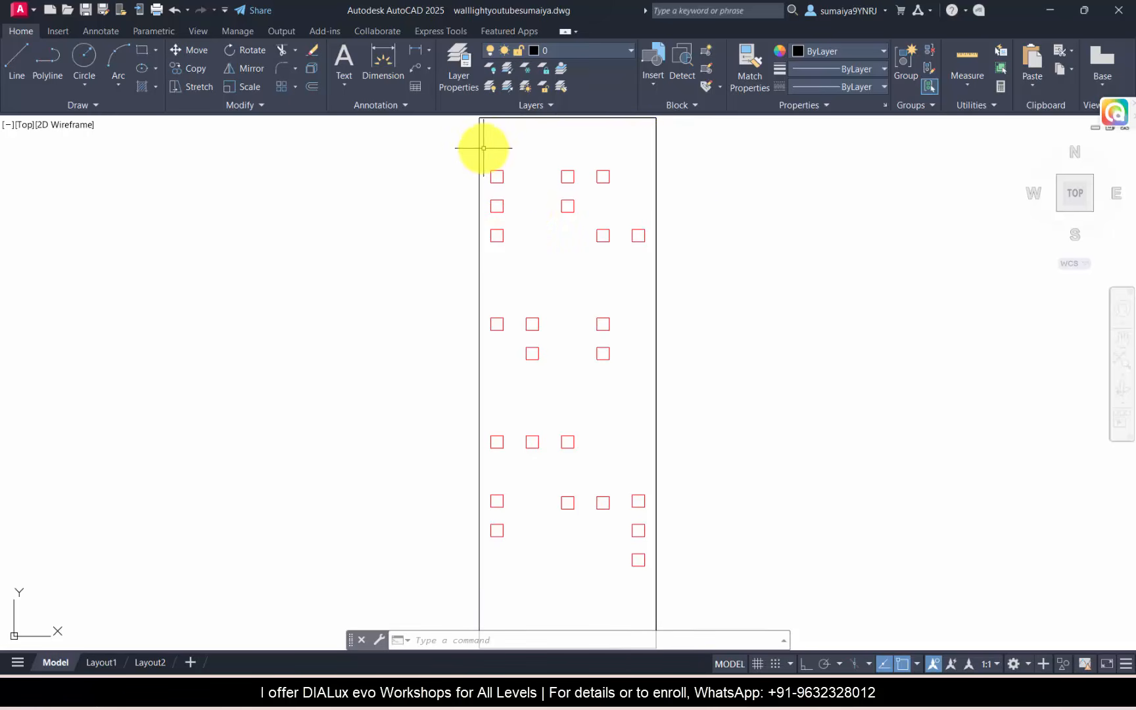
pyautogui.click(497, 176)
pyautogui.press('Escape')
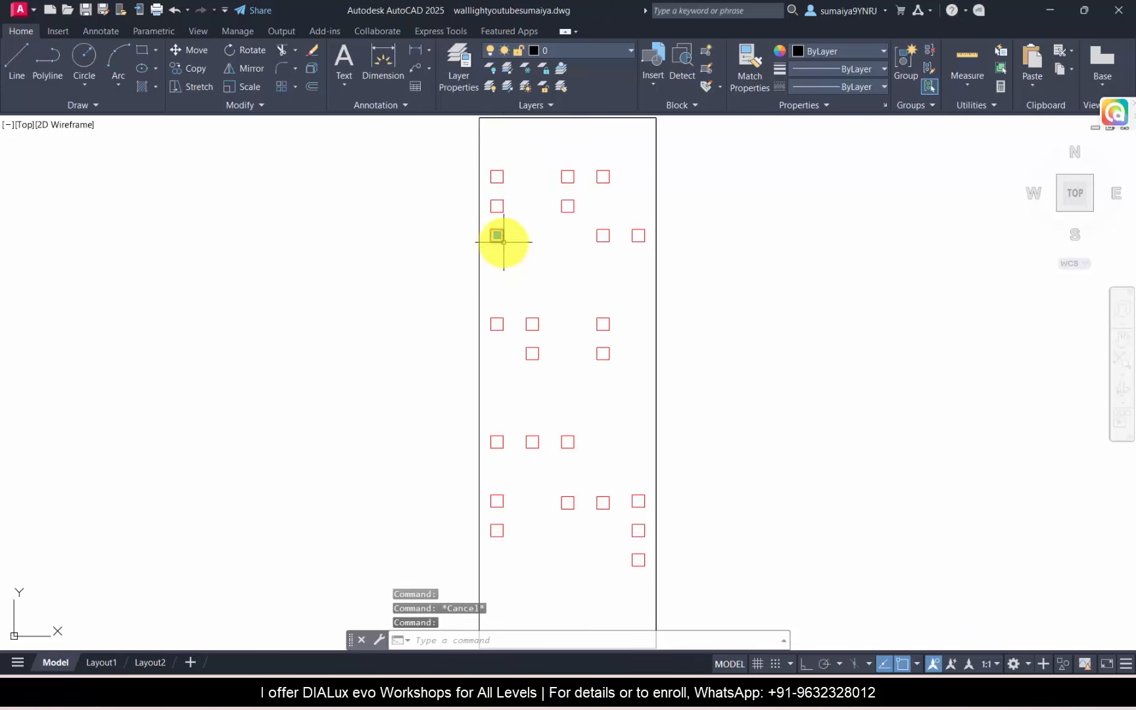
pyautogui.press('Escape')
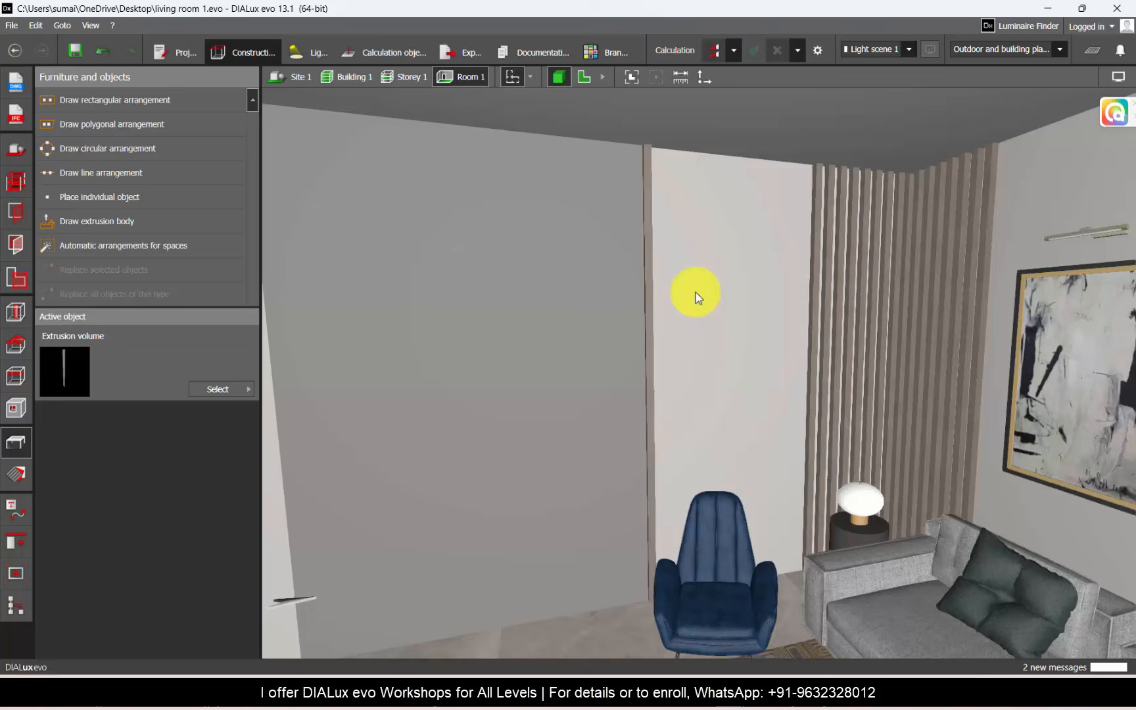
# - Switch to DIALux evo and load the wall light DWG from the Documents folder as a plan in the room's floor plan view
pyautogui.scroll(-5, 690, 297)
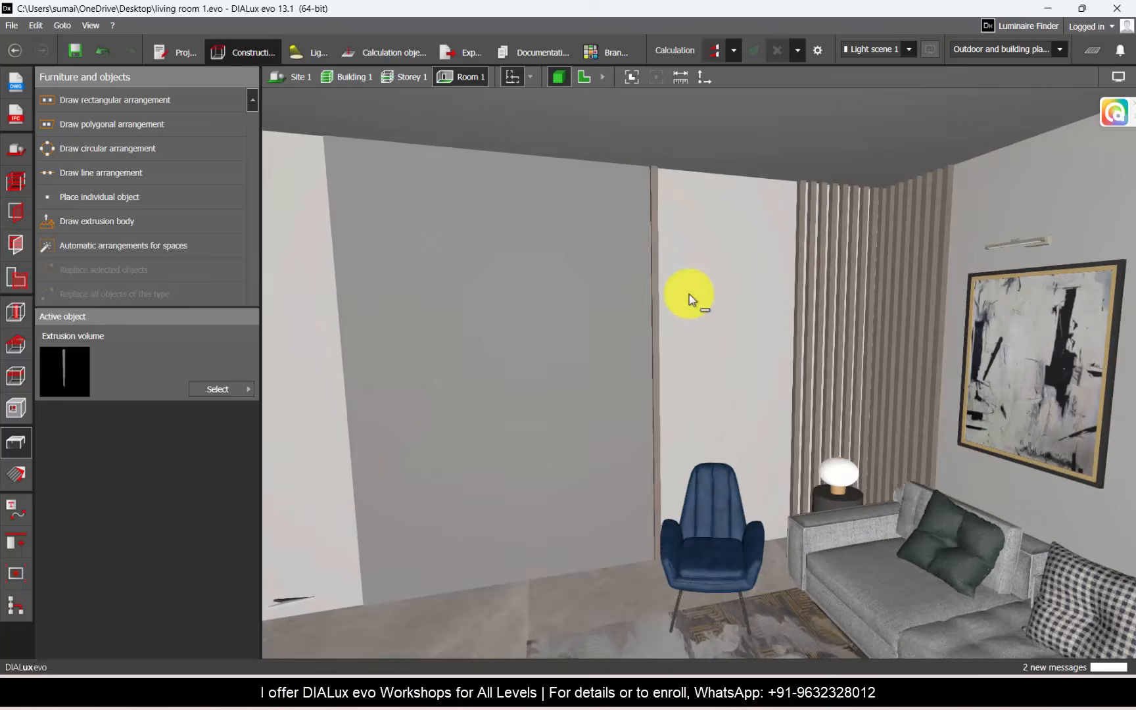
pyautogui.scroll(3, 664, 172)
pyautogui.scroll(-3, 663, 172)
pyautogui.moveTo(695, 421); pyautogui.dragTo(752, 409, button='right')
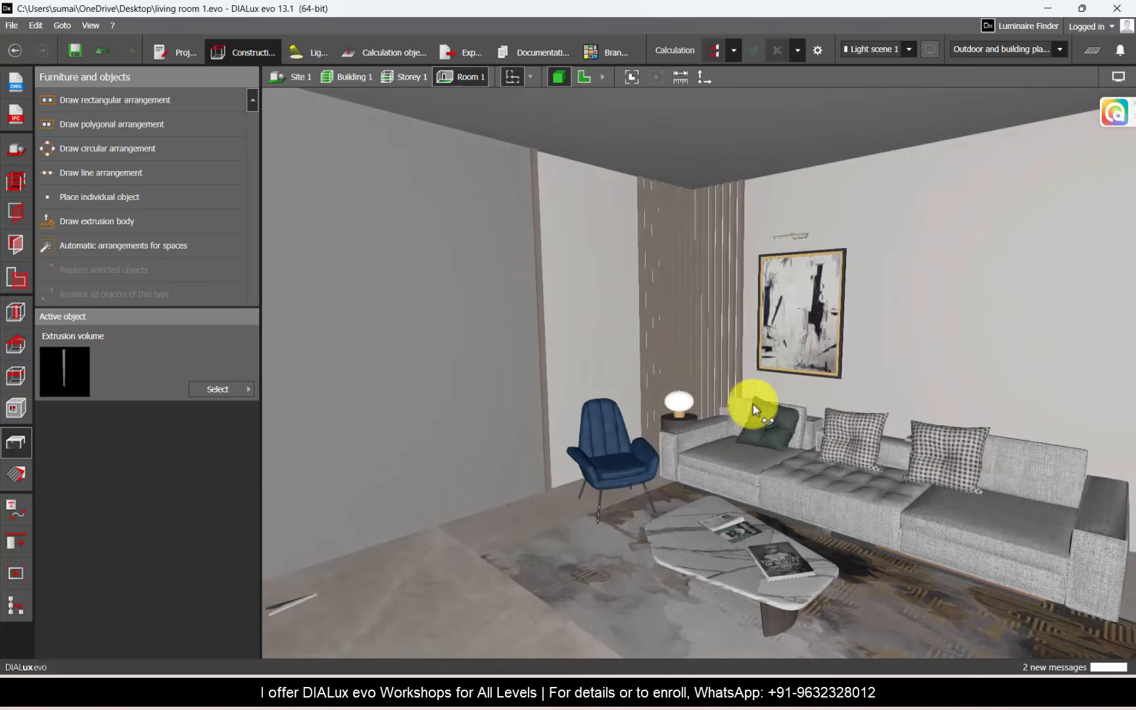
pyautogui.click(583, 80)
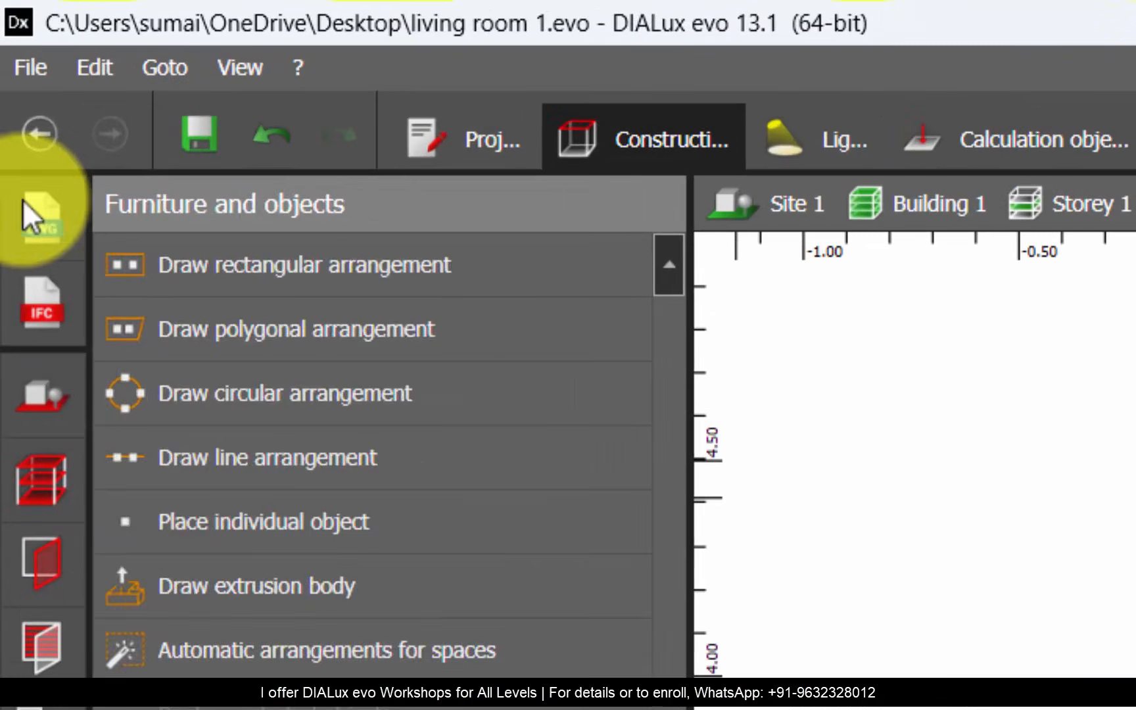
pyautogui.click(15, 81)
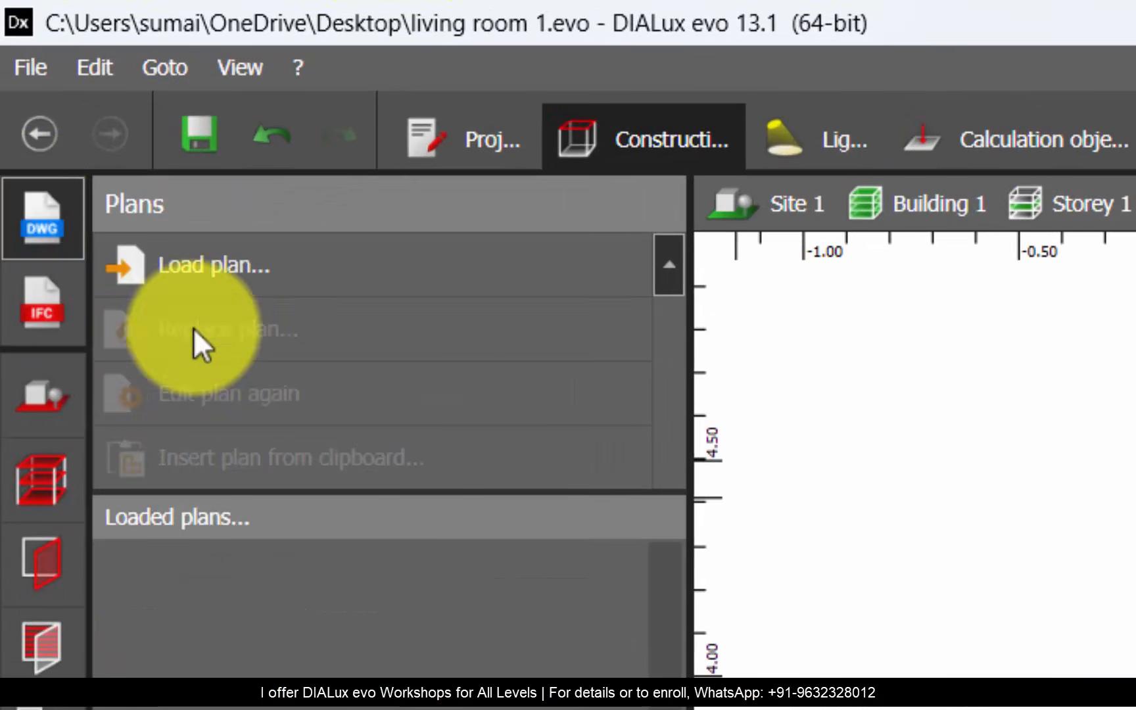
pyautogui.click(193, 279)
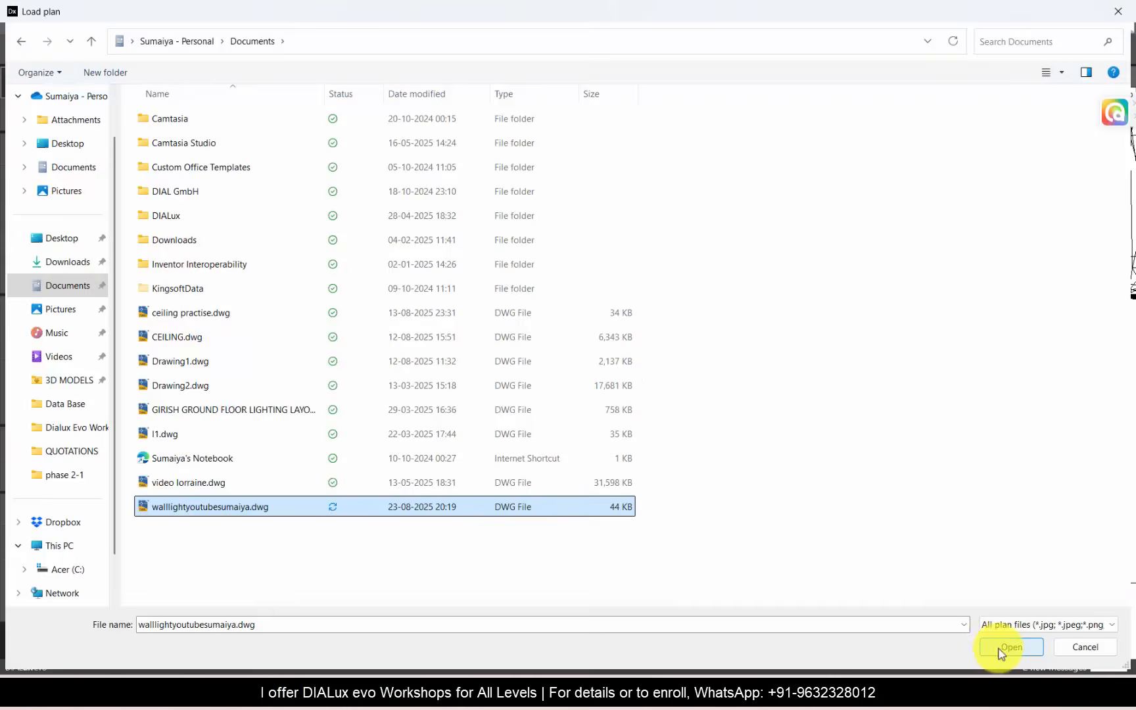
pyautogui.click(1004, 648)
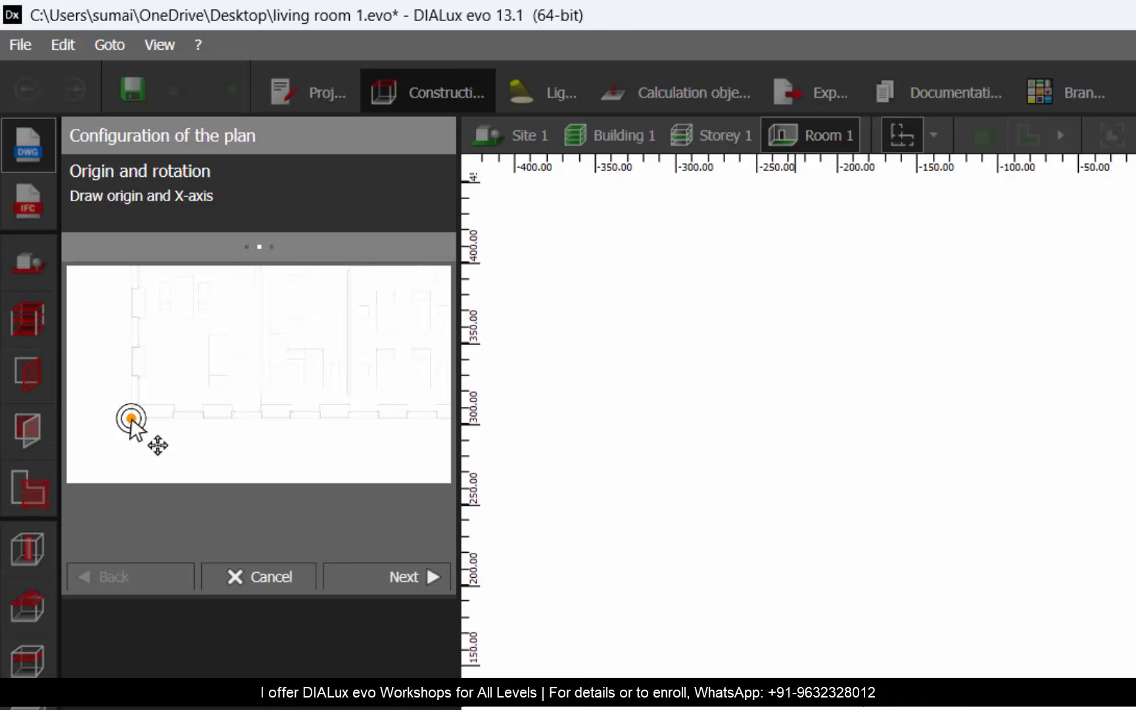
# - Keep the default origin and rotation for the imported plan and set its units to Millimetre
pyautogui.click(410, 578)
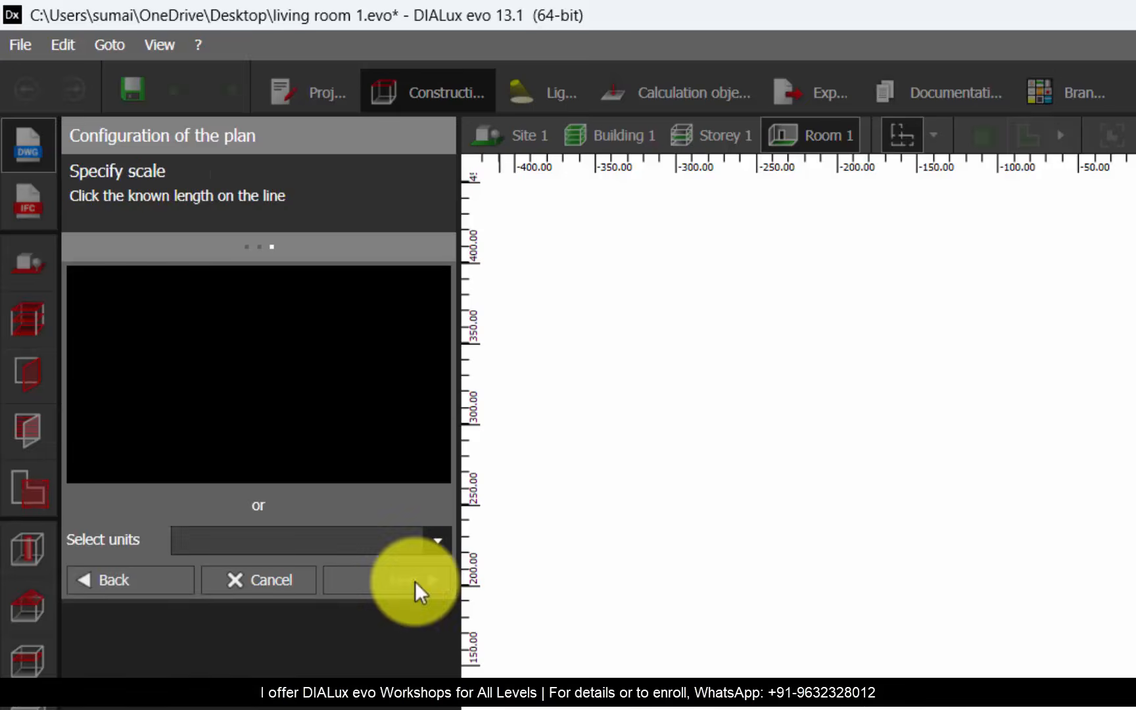
pyautogui.click(258, 540)
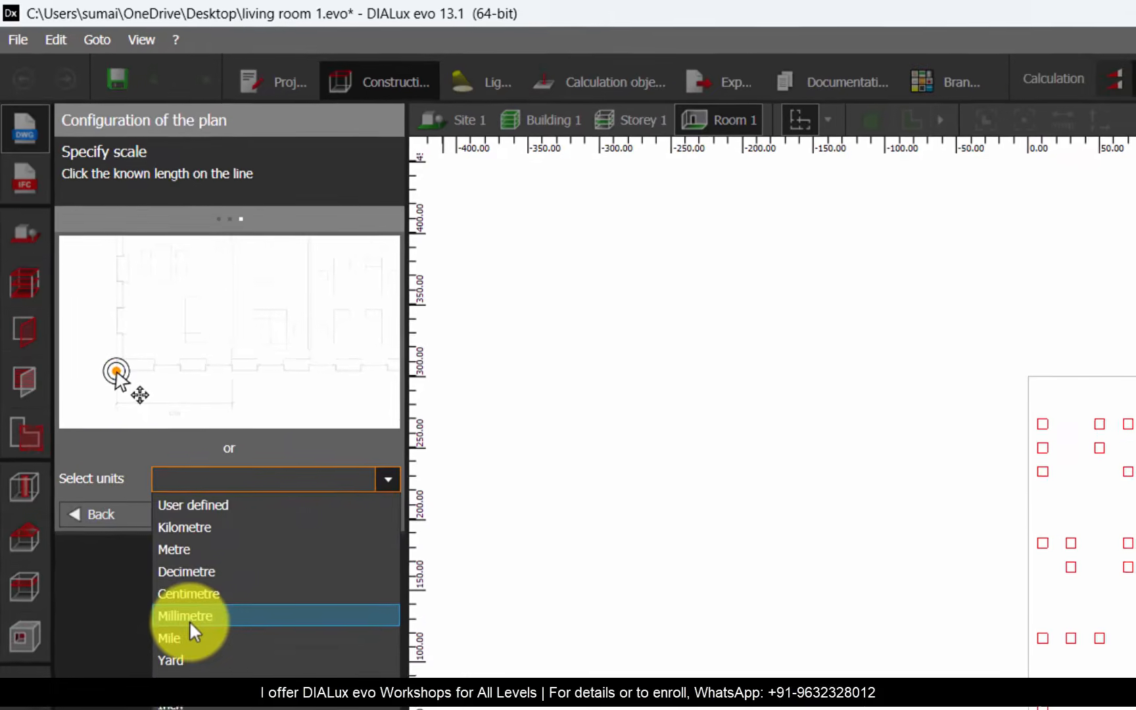
pyautogui.click(199, 662)
pyautogui.click(339, 503)
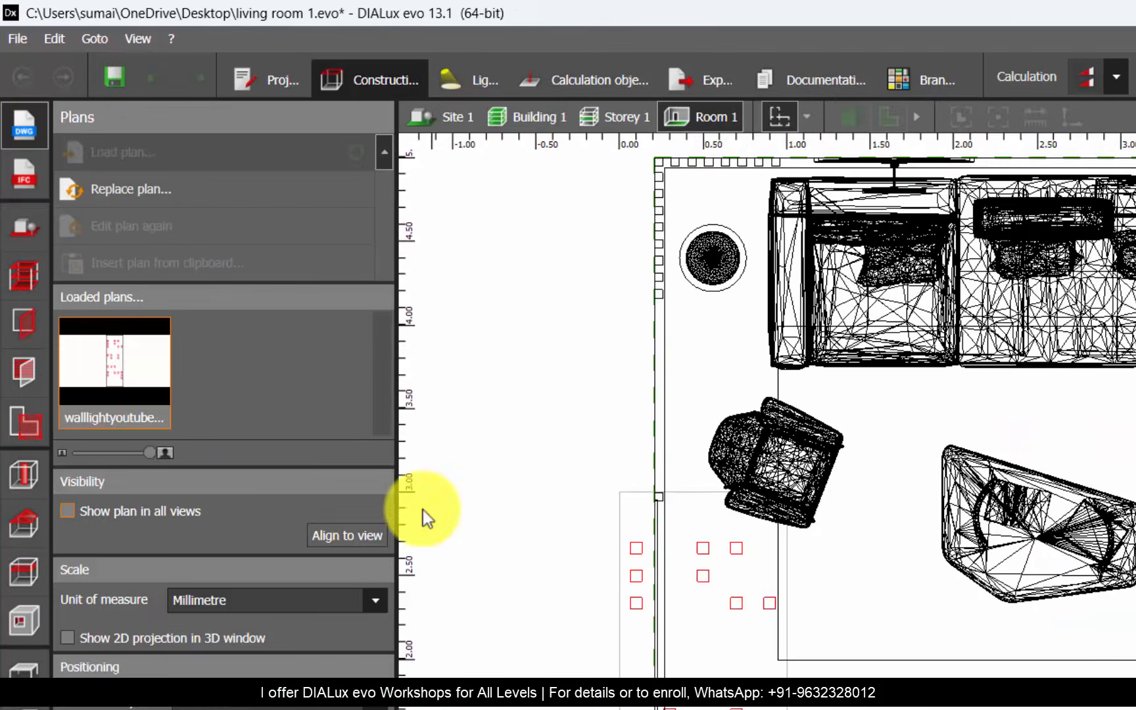
# - Move the loaded plan outside the room along the X axis, to position 6.600, 0.000, 0.000 m
pyautogui.scroll(-2, 814, 412)
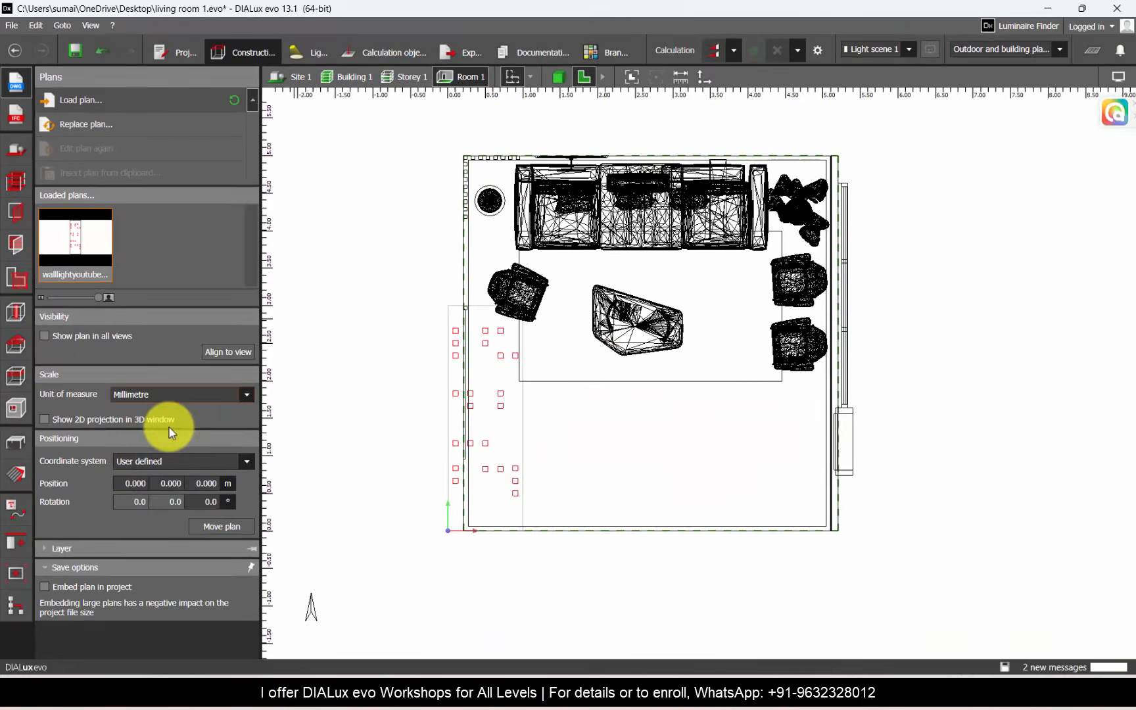
pyautogui.click(279, 664)
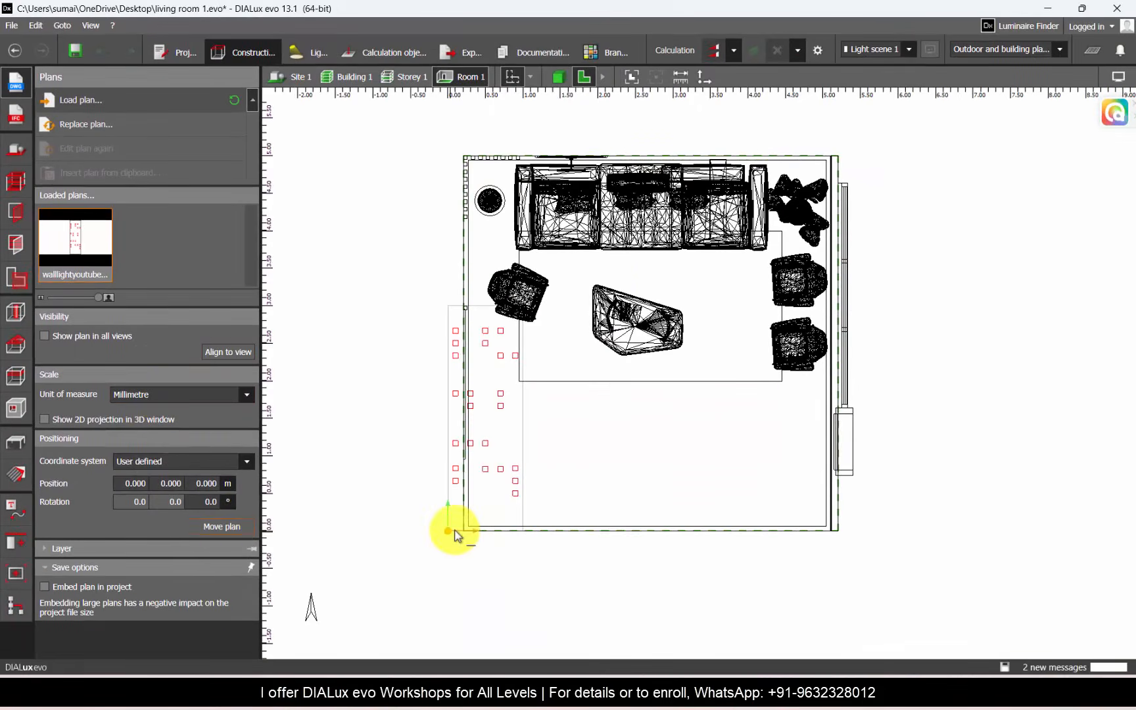
pyautogui.click(454, 532)
pyautogui.click(942, 541)
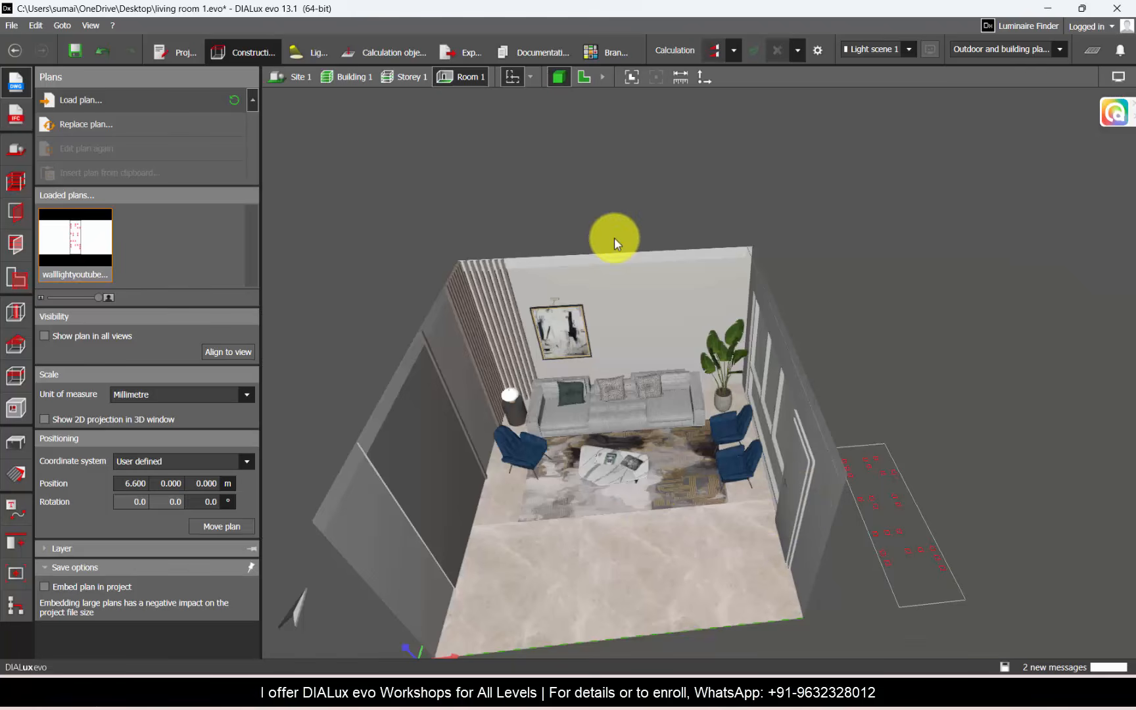
# - Check the moved plan in 3D and go through the front, right, rear and left elevation views
pyautogui.moveTo(614, 236); pyautogui.dragTo(476, 272)
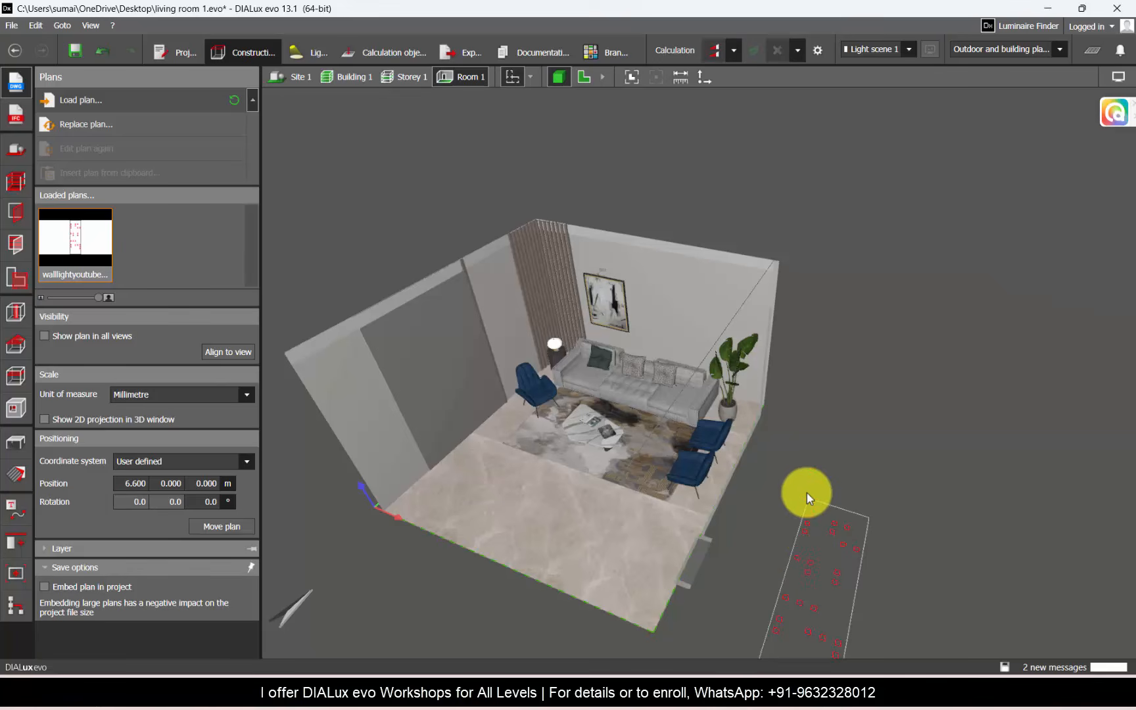
pyautogui.moveTo(826, 562); pyautogui.dragTo(833, 393)
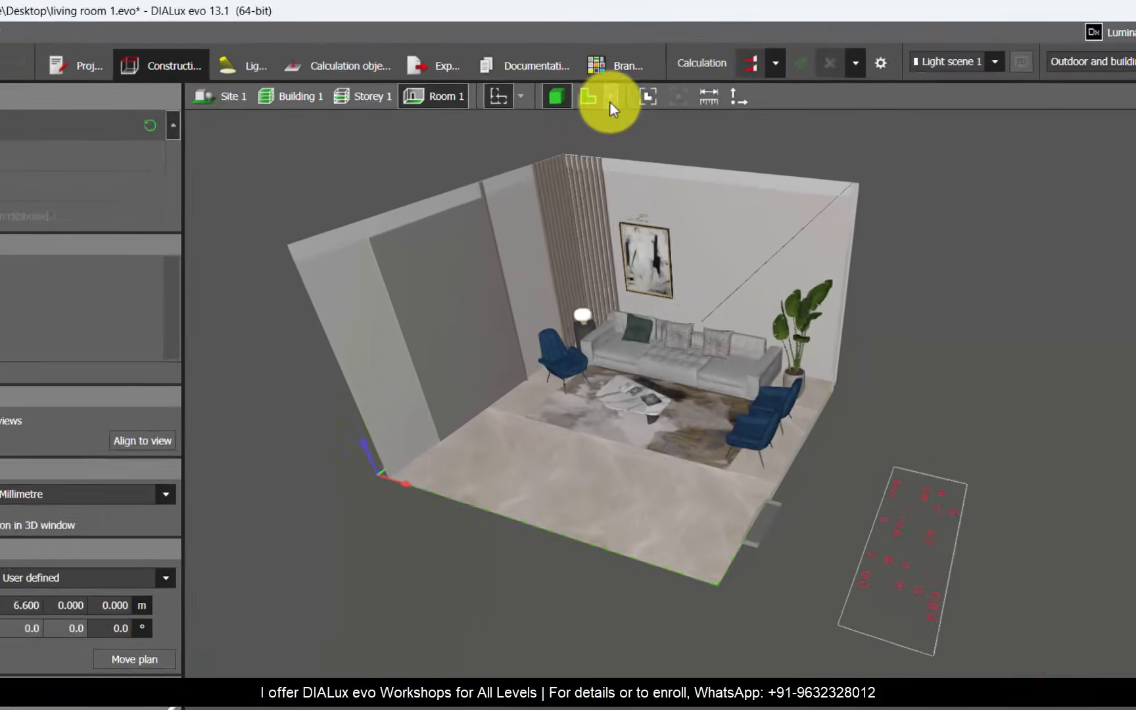
pyautogui.click(602, 77)
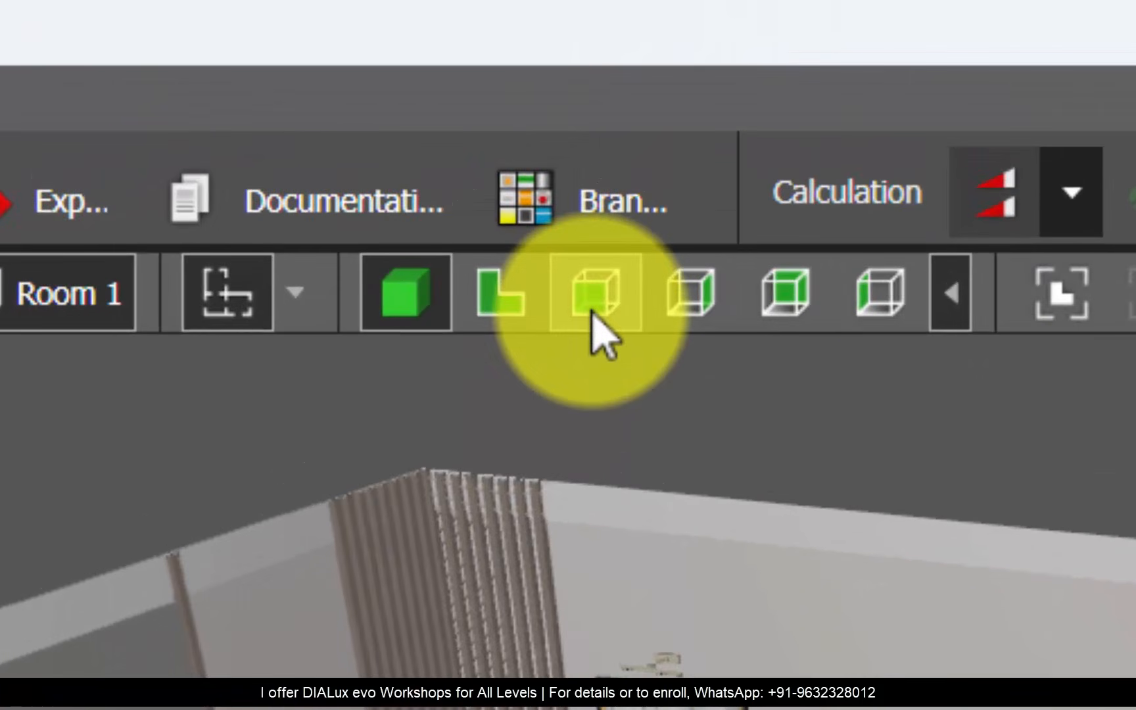
pyautogui.click(593, 315)
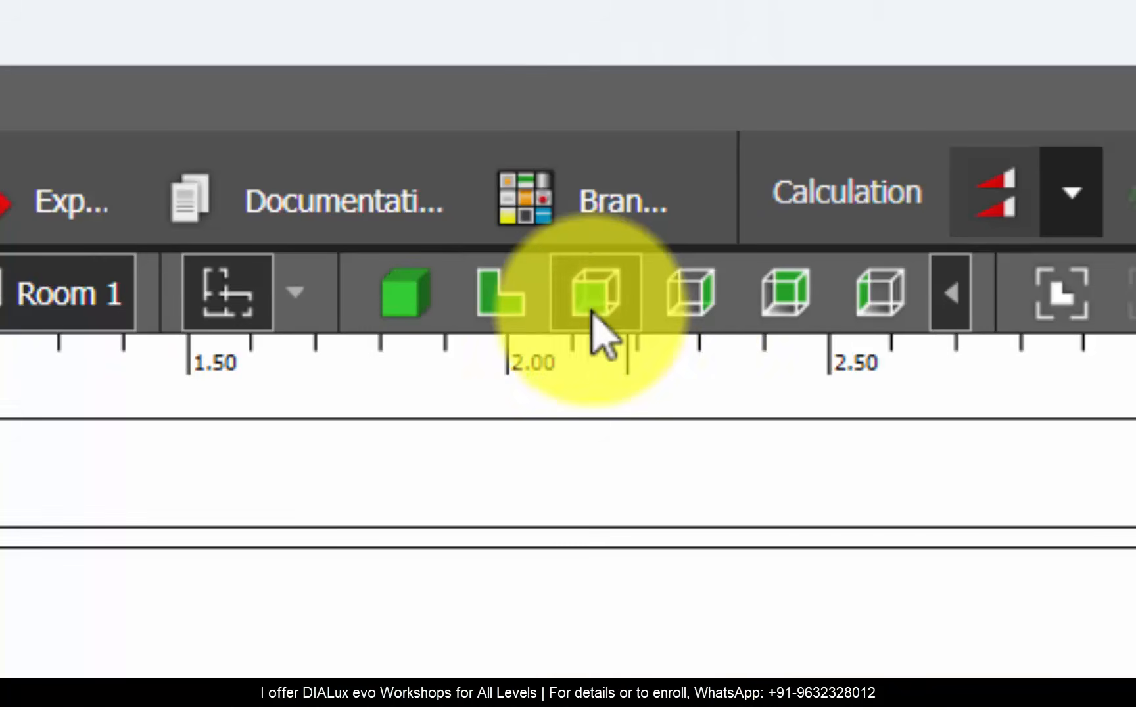
pyautogui.click(698, 316)
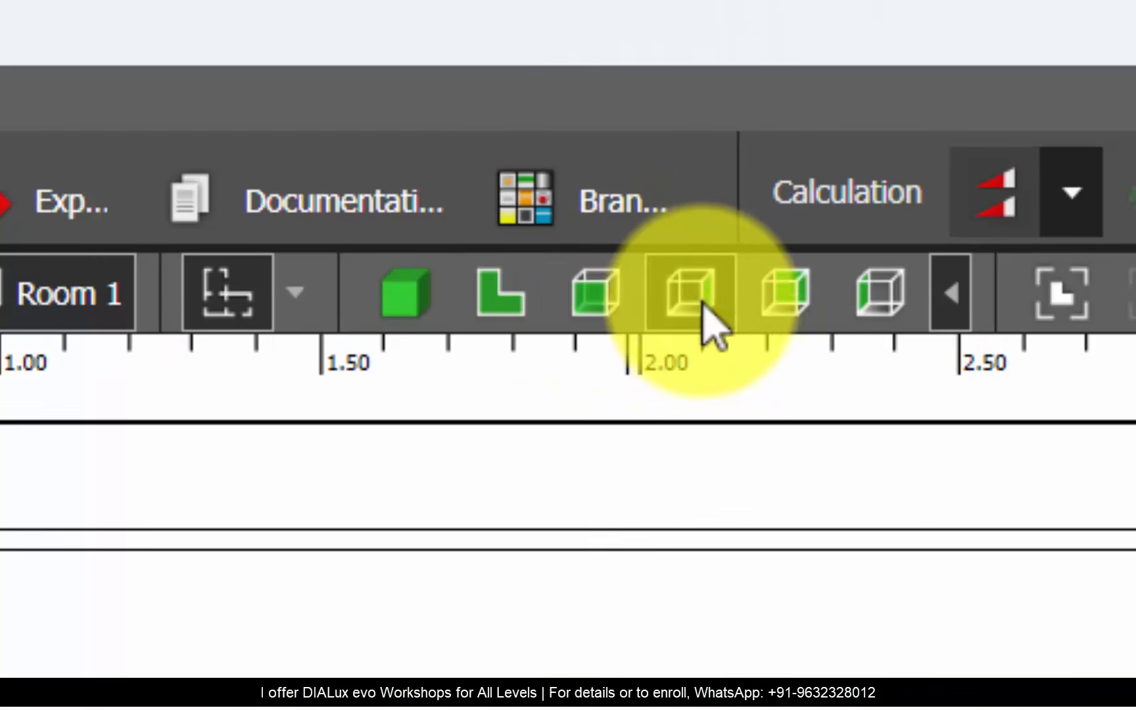
pyautogui.click(785, 315)
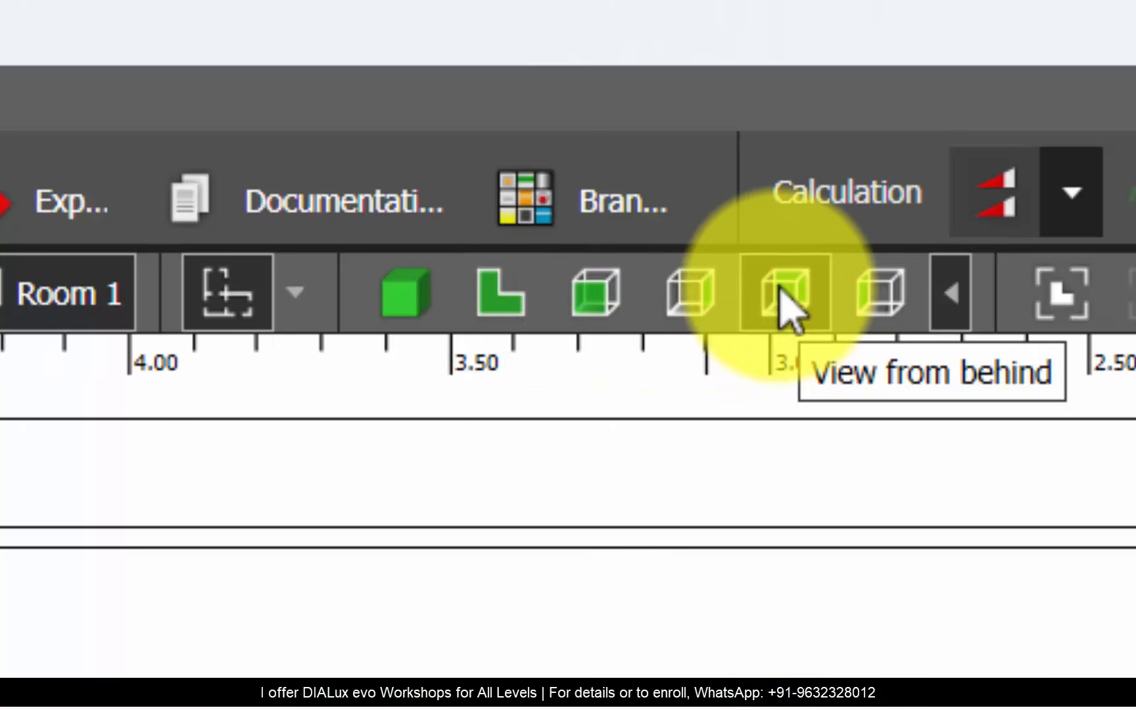
pyautogui.click(887, 296)
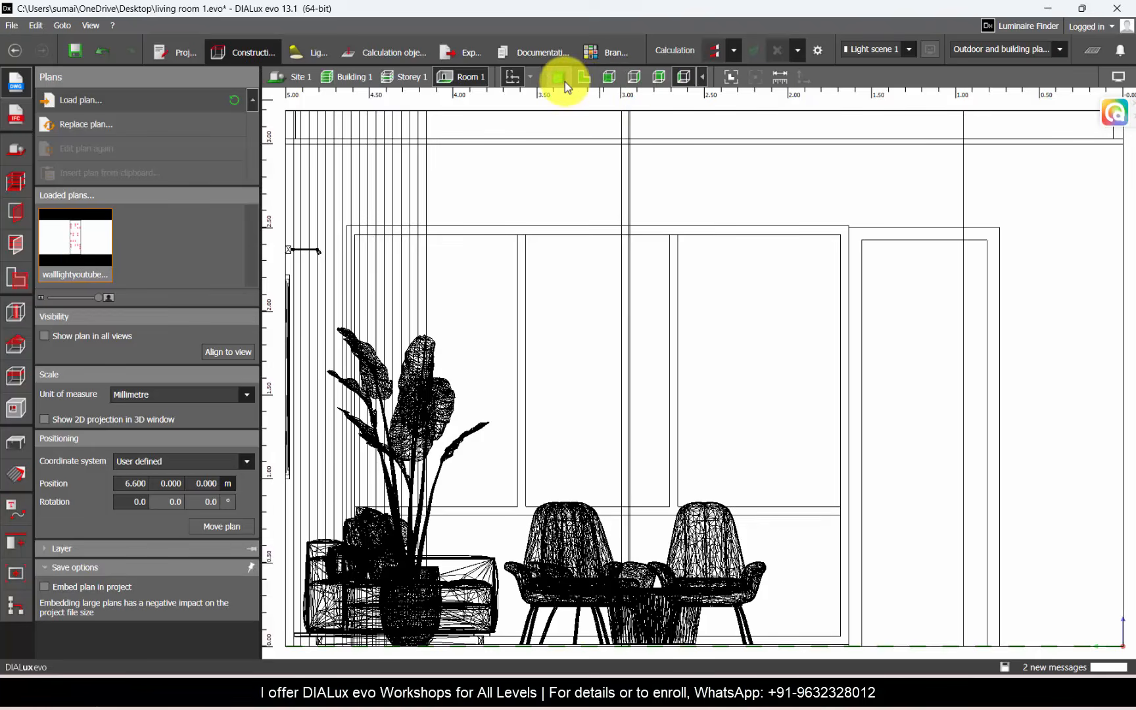
# - Compare the grey wall panel in 3D with the front and right elevations to identify the view matching that wall
pyautogui.click(558, 77)
pyautogui.moveTo(598, 301); pyautogui.dragTo(622, 335)
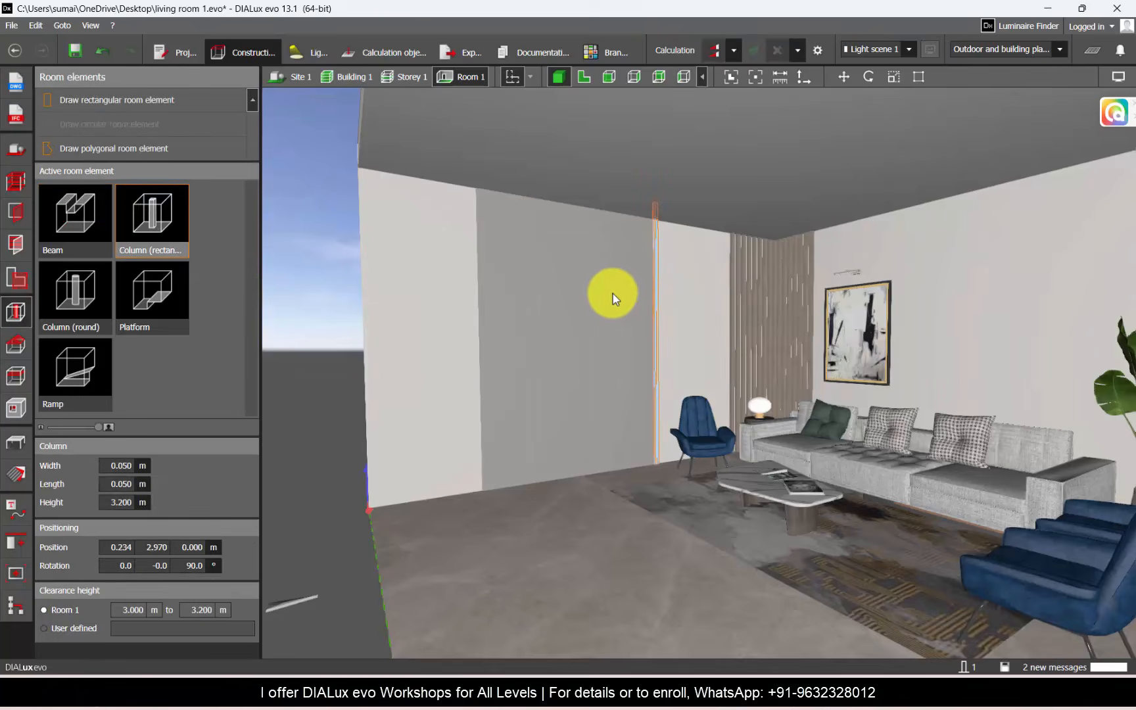
pyautogui.moveTo(613, 293); pyautogui.dragTo(596, 298, button='right')
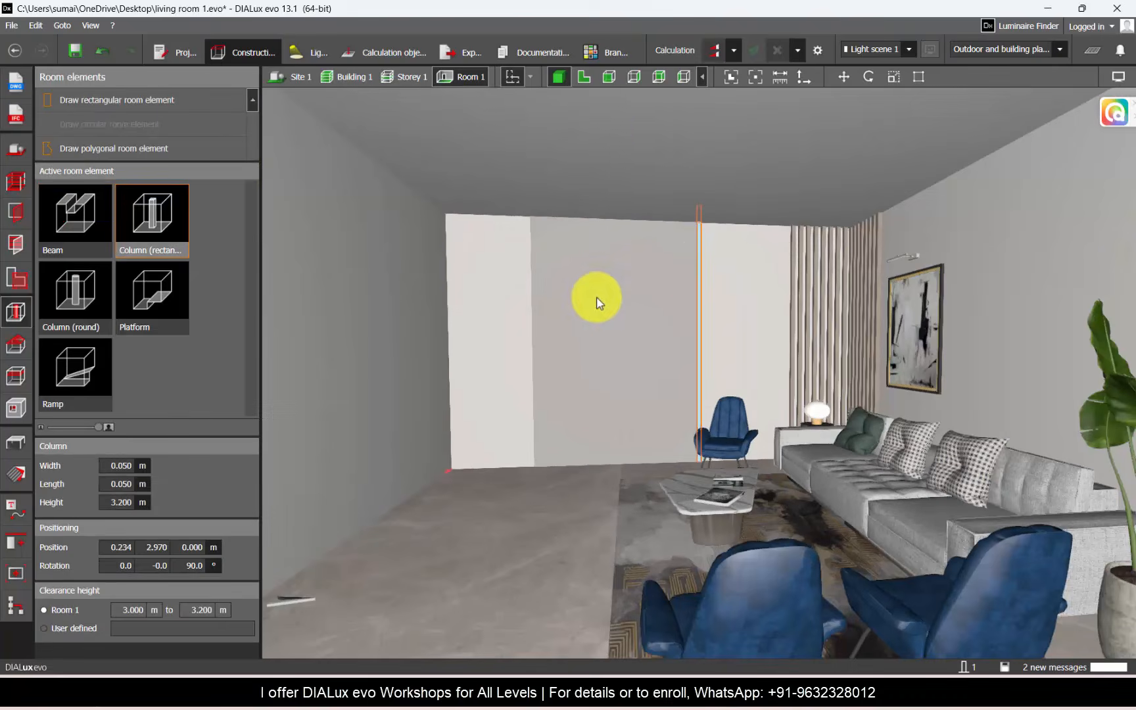
pyautogui.click(611, 81)
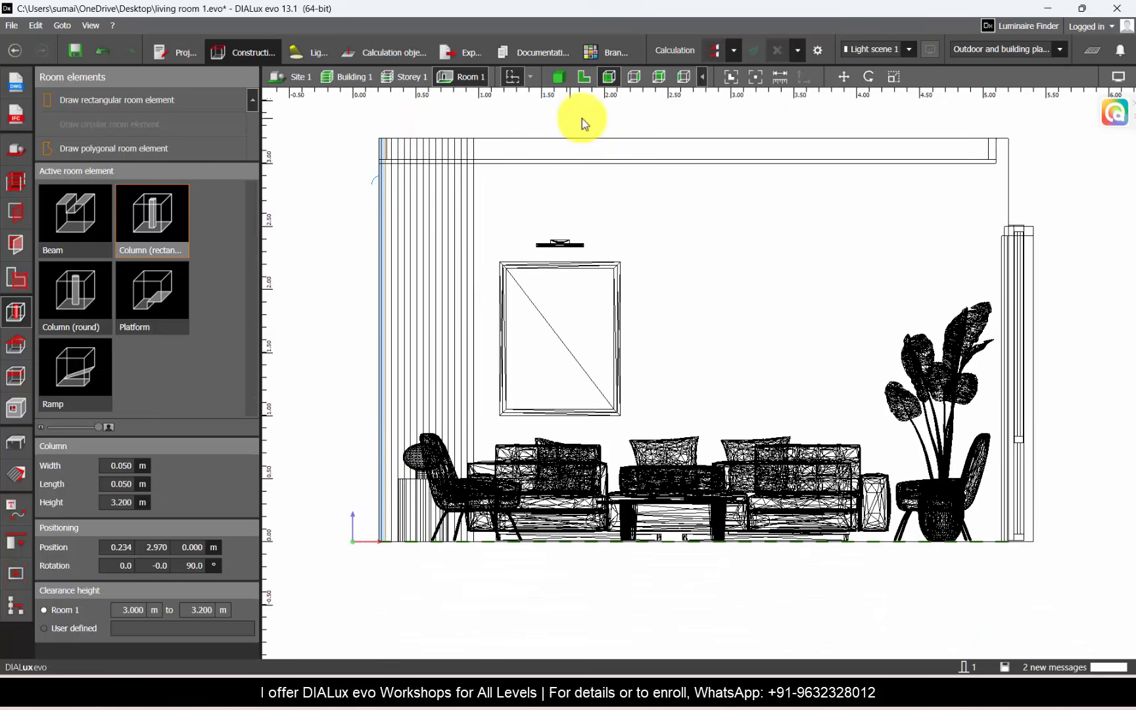
pyautogui.click(630, 78)
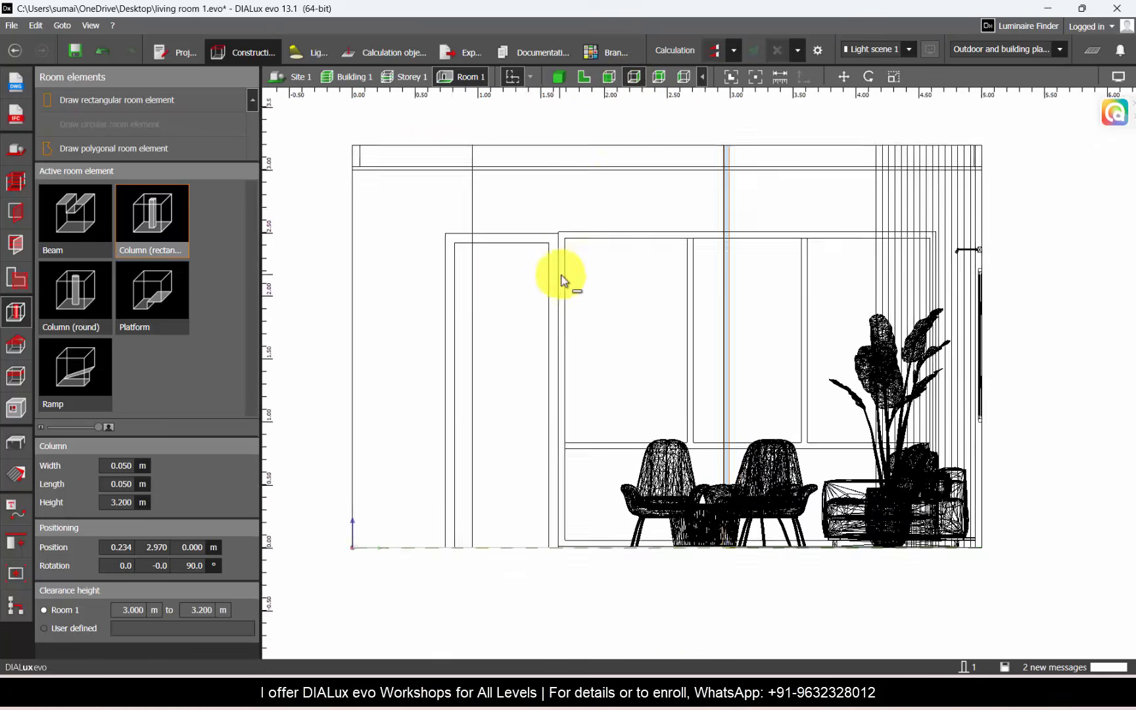
pyautogui.scroll(-1, 561, 279)
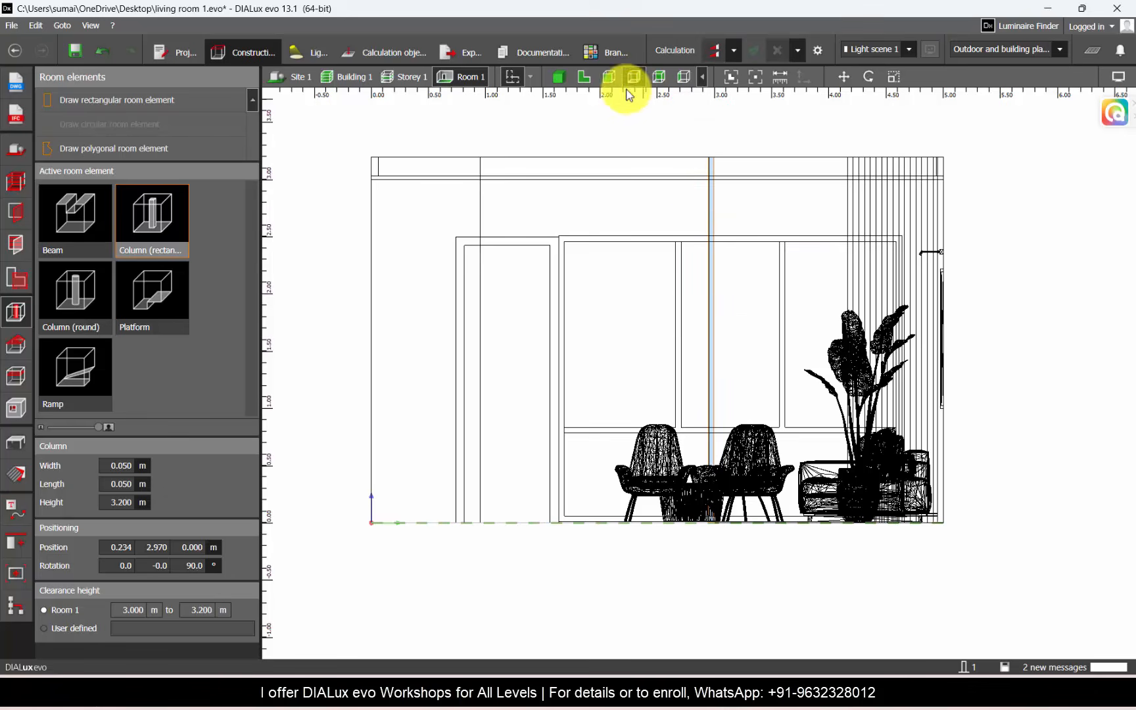
pyautogui.click(558, 76)
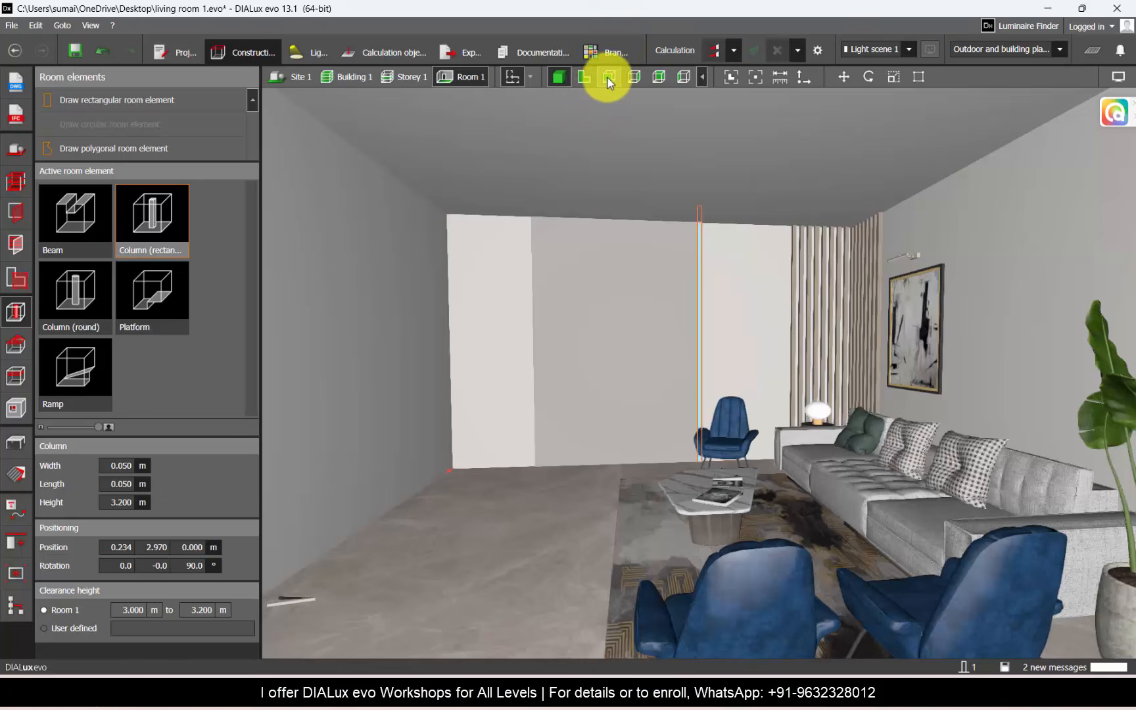
# - Align the loaded plan to the right elevation view so it stands upright, parallel to the grey panel wall
pyautogui.click(635, 77)
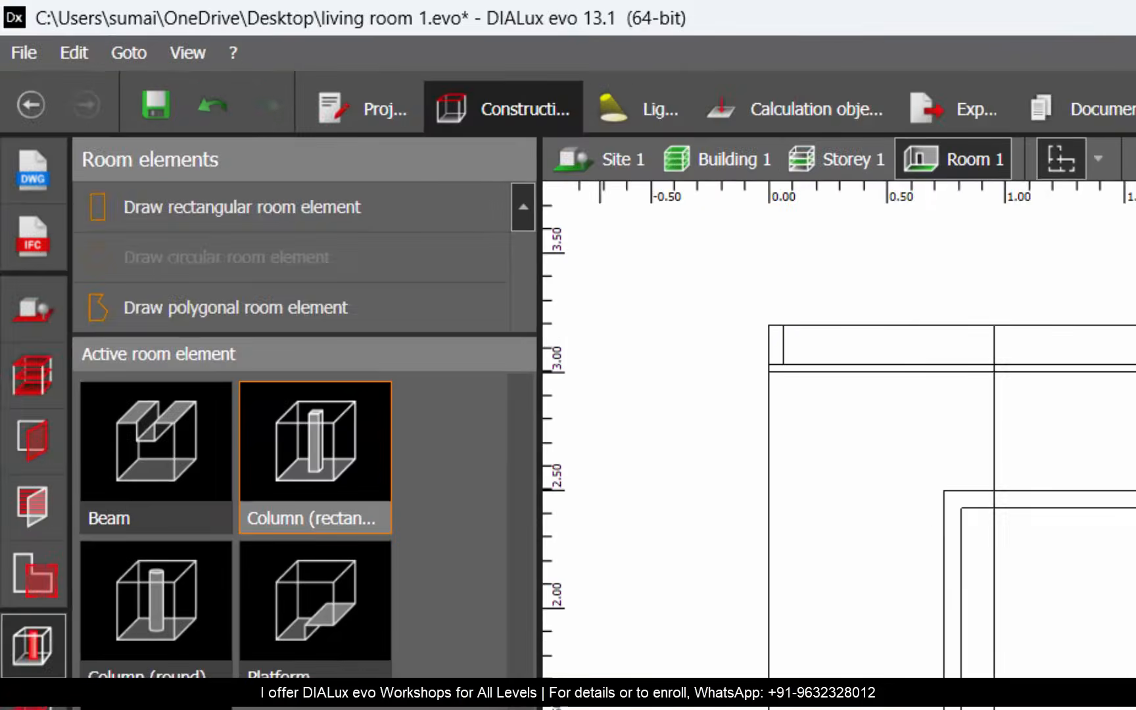
pyautogui.click(16, 83)
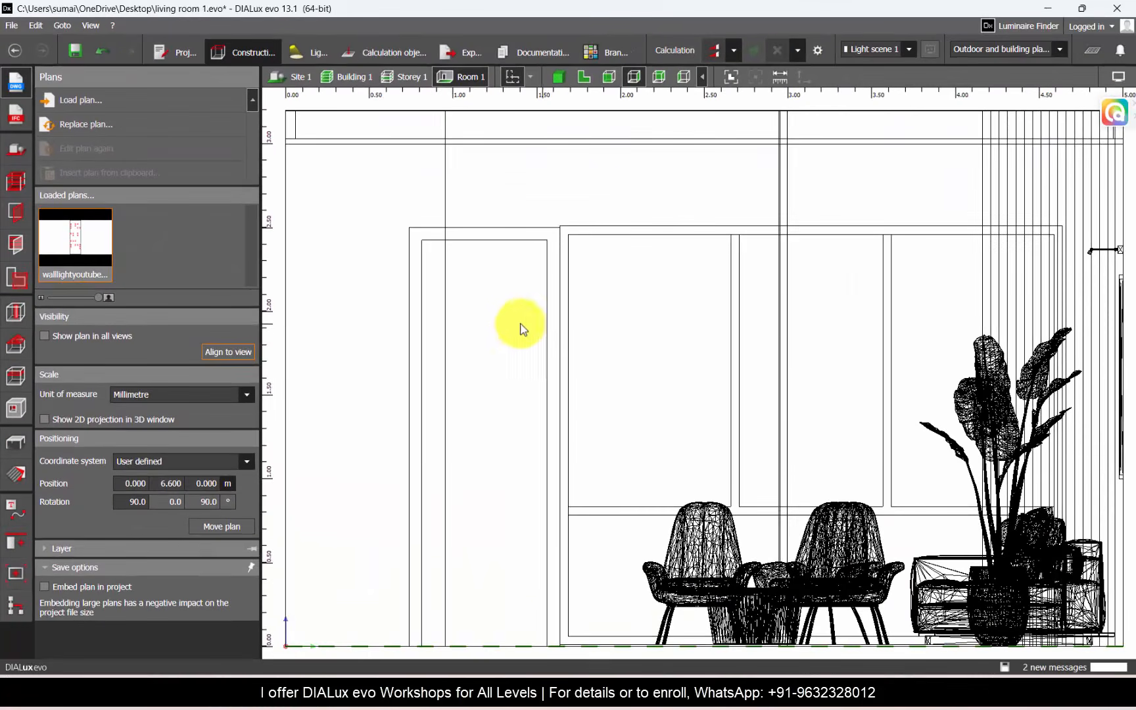
pyautogui.scroll(-3, 516, 332)
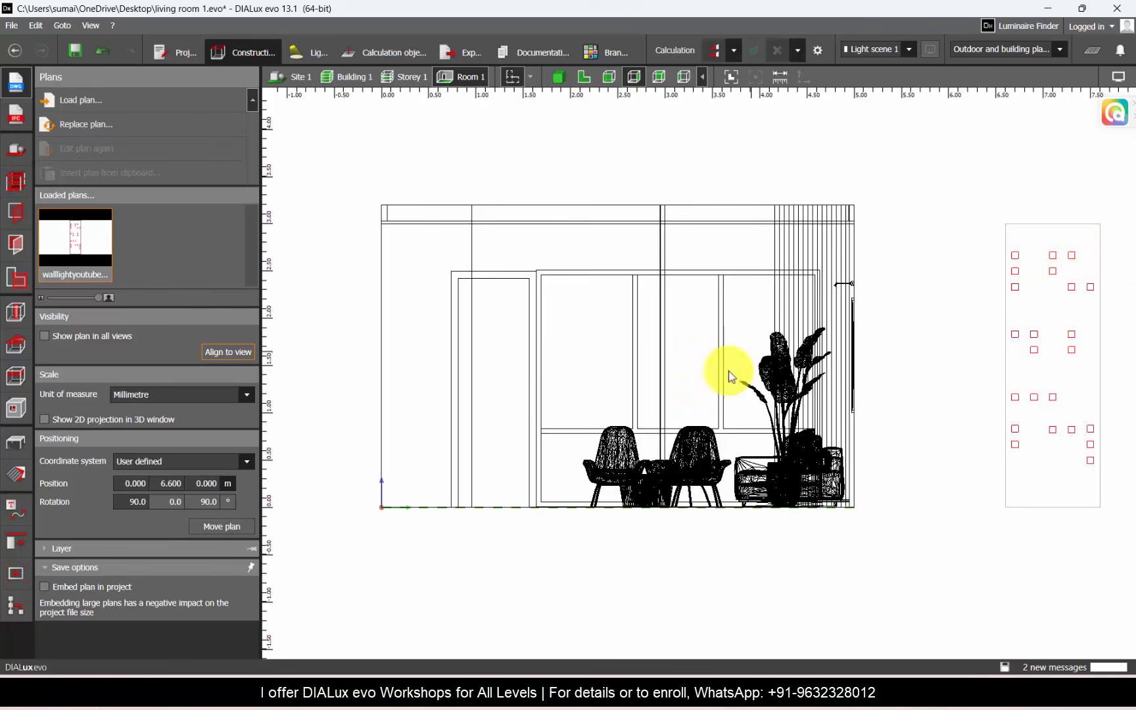
# - Move the plan by its upper corner onto the top wall edge beside the vertical trim strip, to position -0.000, 2.999, 0.197 m
pyautogui.click(225, 527)
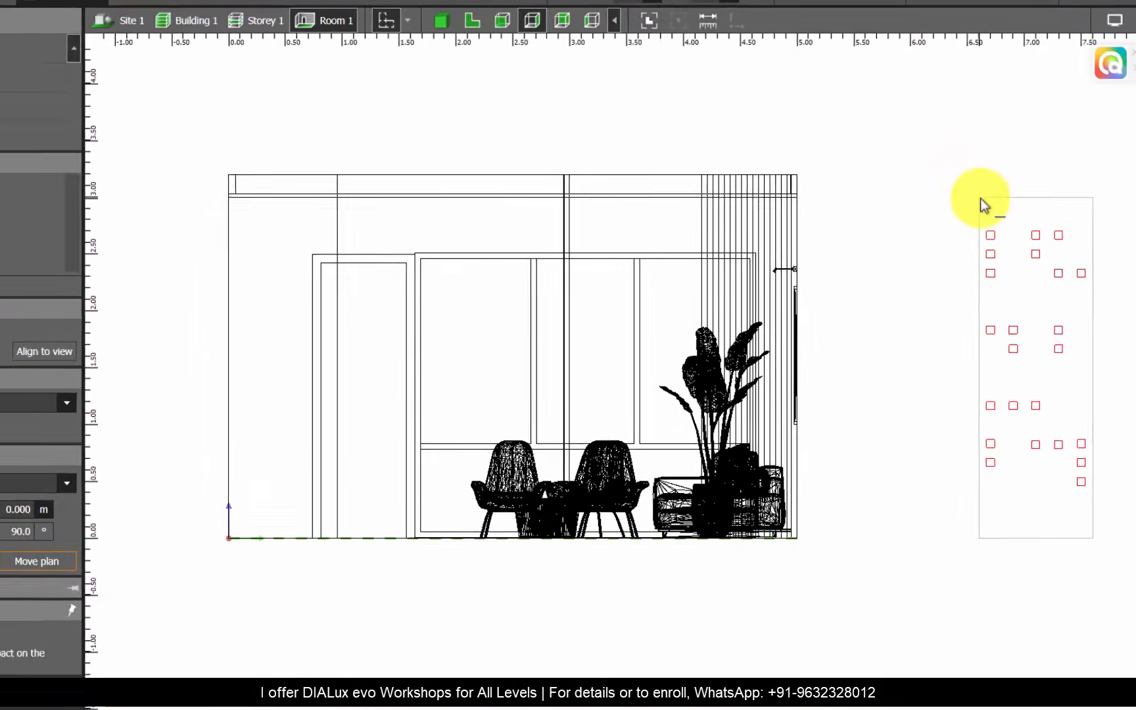
pyautogui.click(979, 198)
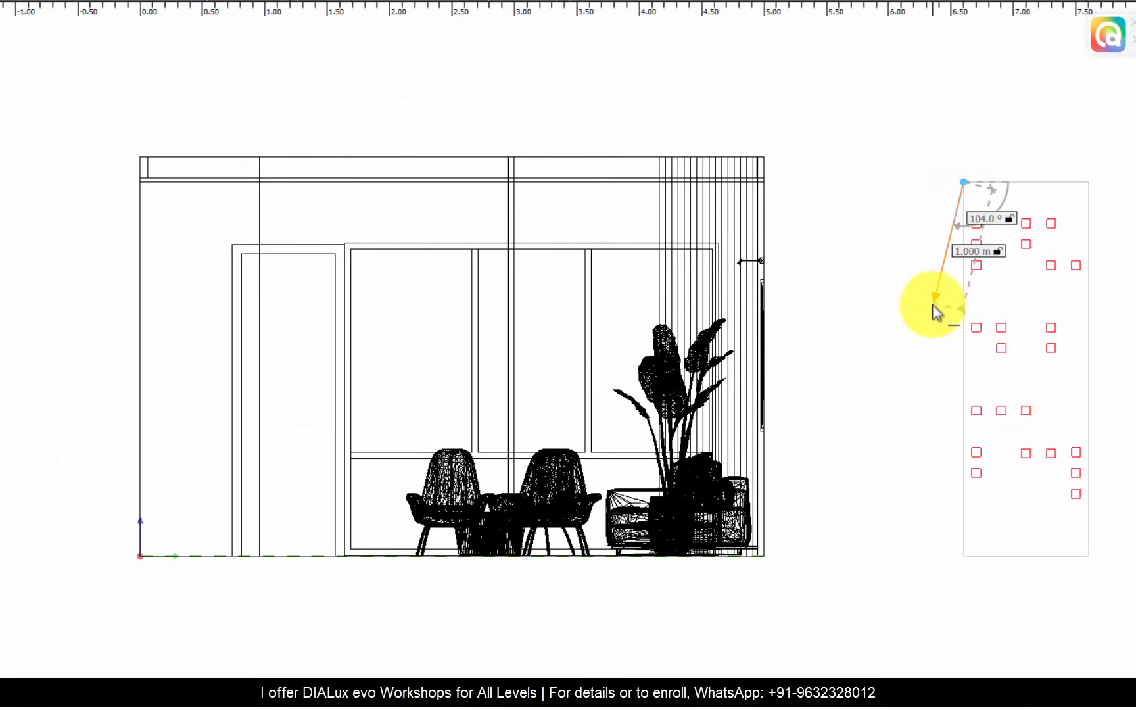
pyautogui.scroll(3, 522, 165)
pyautogui.click(512, 161)
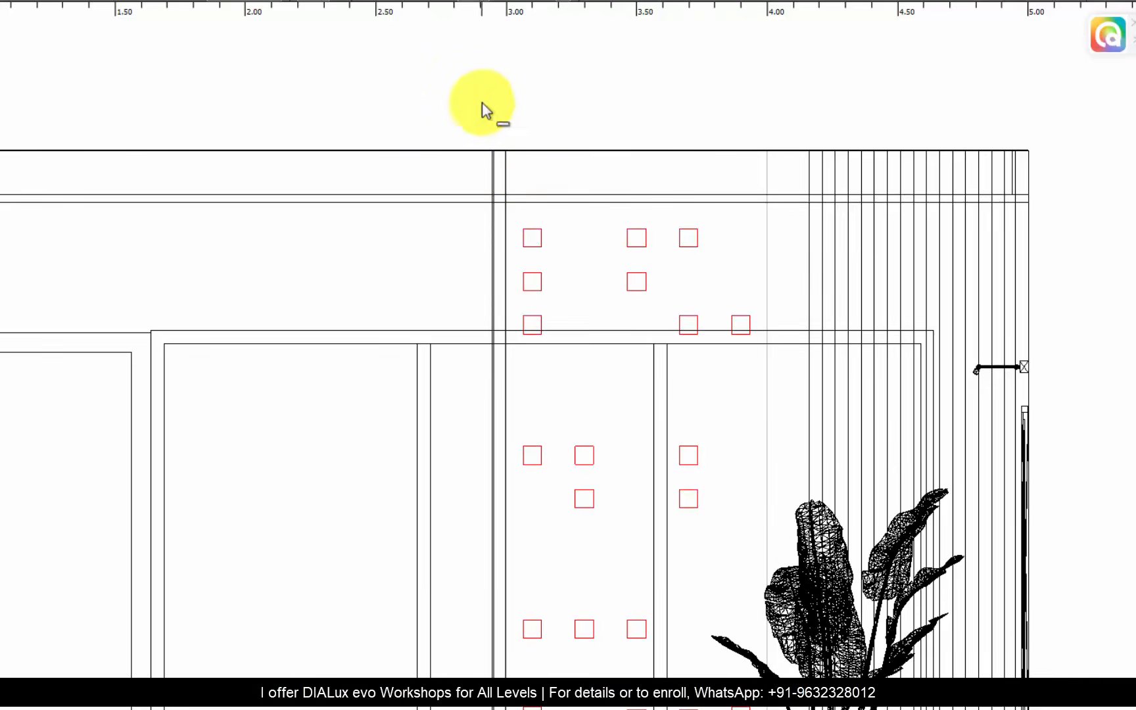
pyautogui.scroll(-3, 495, 139)
pyautogui.scroll(3, 507, 304)
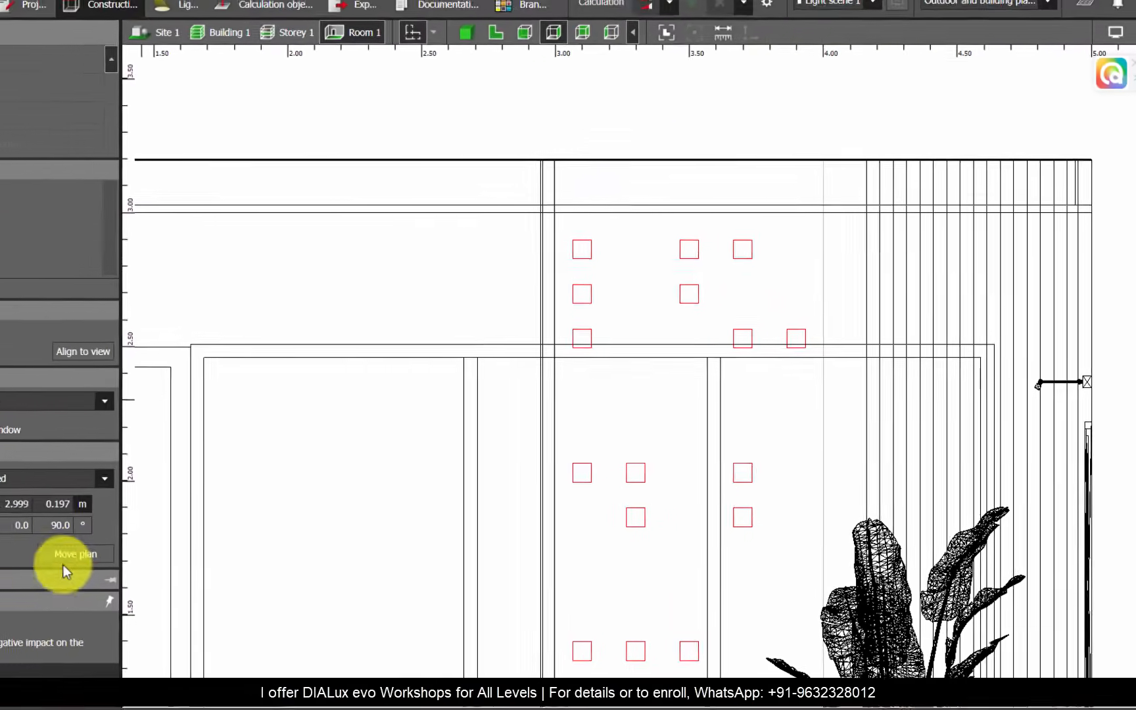
# - Fine-tune the plan between the vertical trim strip and the slatted panel, to position -0.000, 3.068, 0.196 m
pyautogui.click(75, 556)
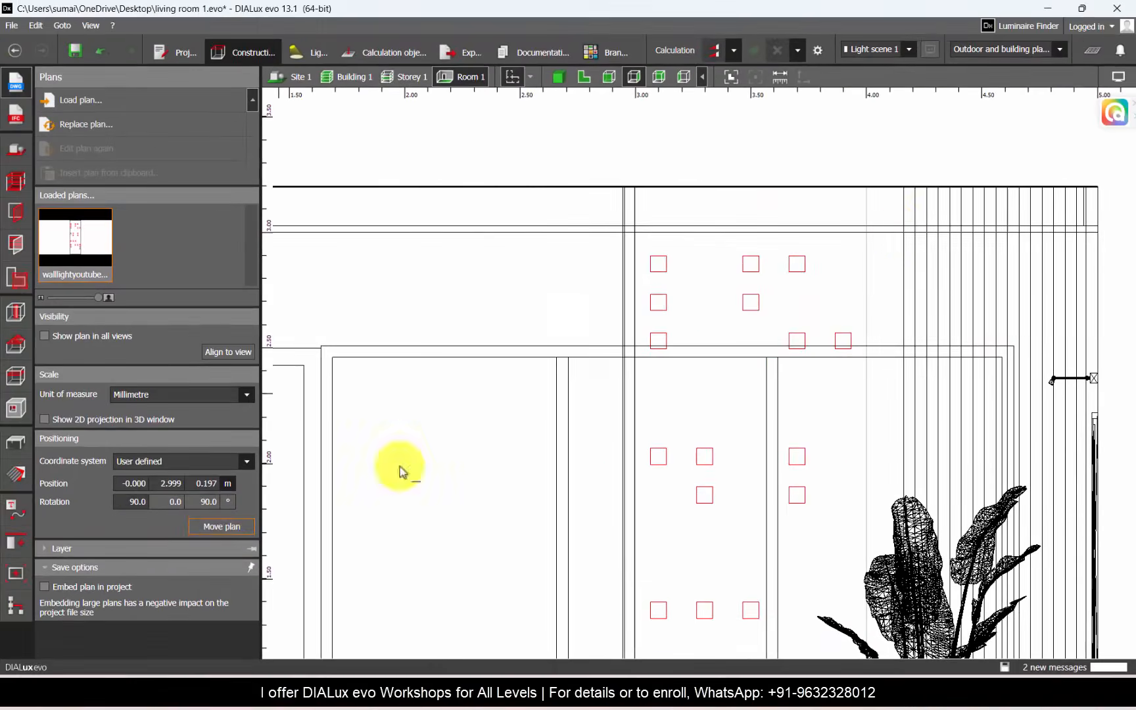
pyautogui.scroll(2, 830, 217)
pyautogui.click(823, 160)
pyautogui.click(849, 160)
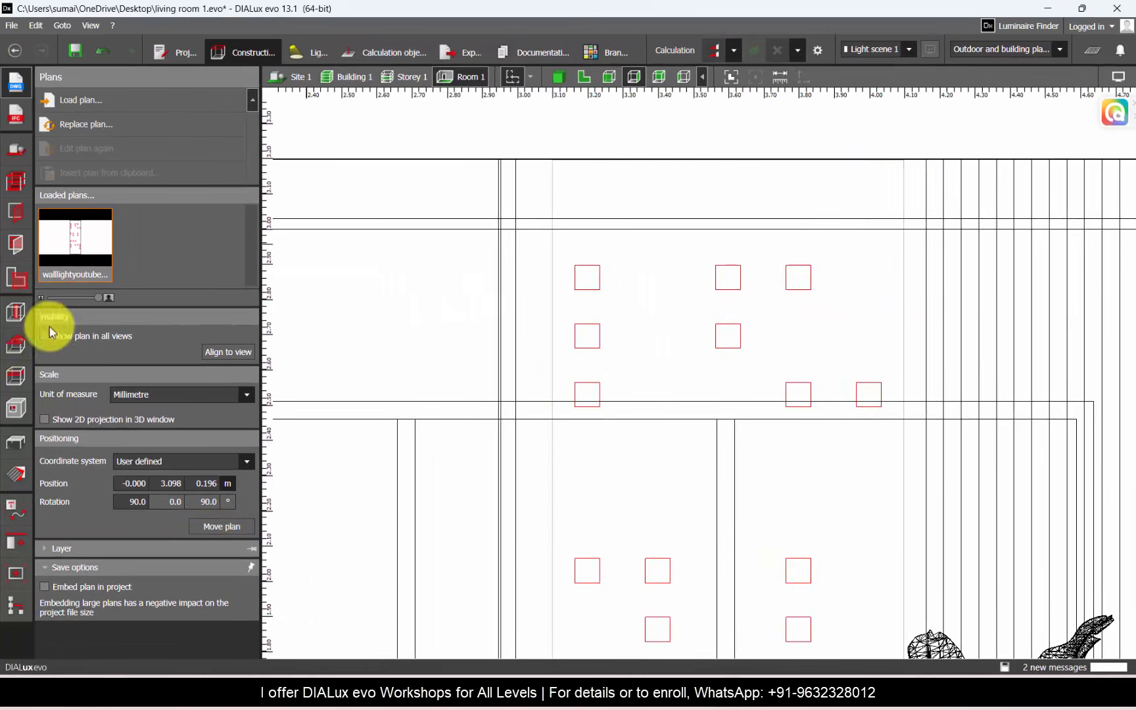
pyautogui.click(221, 527)
pyautogui.click(592, 159)
pyautogui.click(582, 159)
pyautogui.scroll(-3, 576, 159)
pyautogui.scroll(-3, 647, 190)
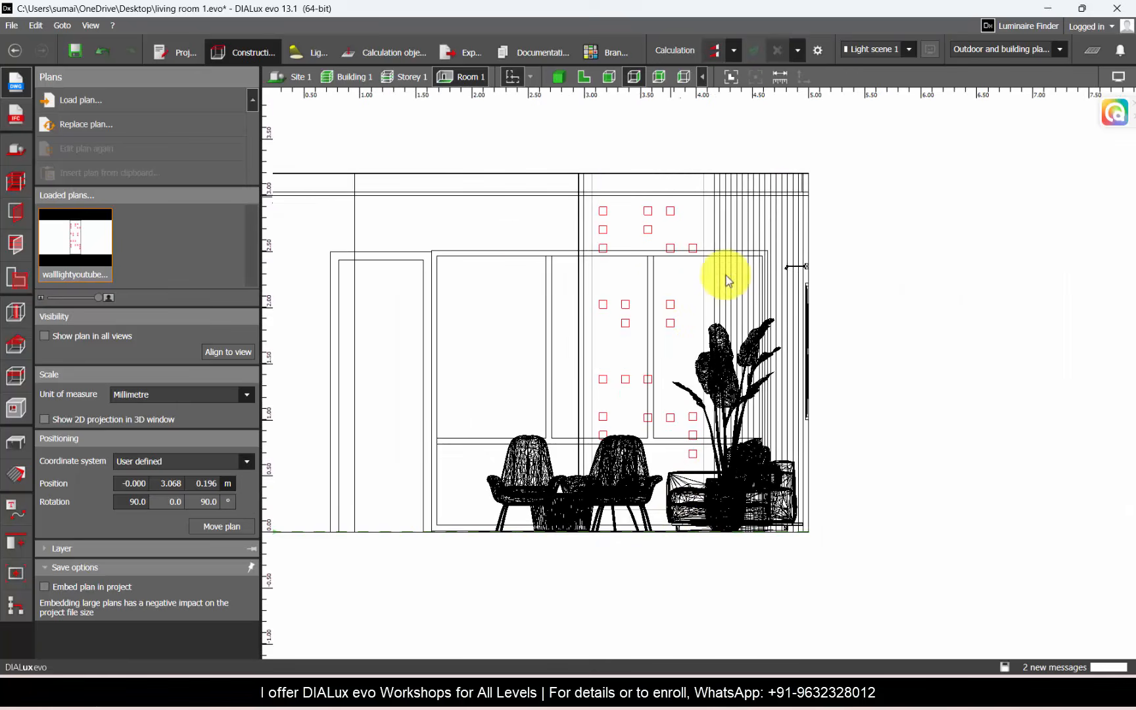
# - Open the room element tools and examine the grey panel, light wall section and slats in 3D to locate the niche area
pyautogui.click(526, 256)
pyautogui.click(597, 124)
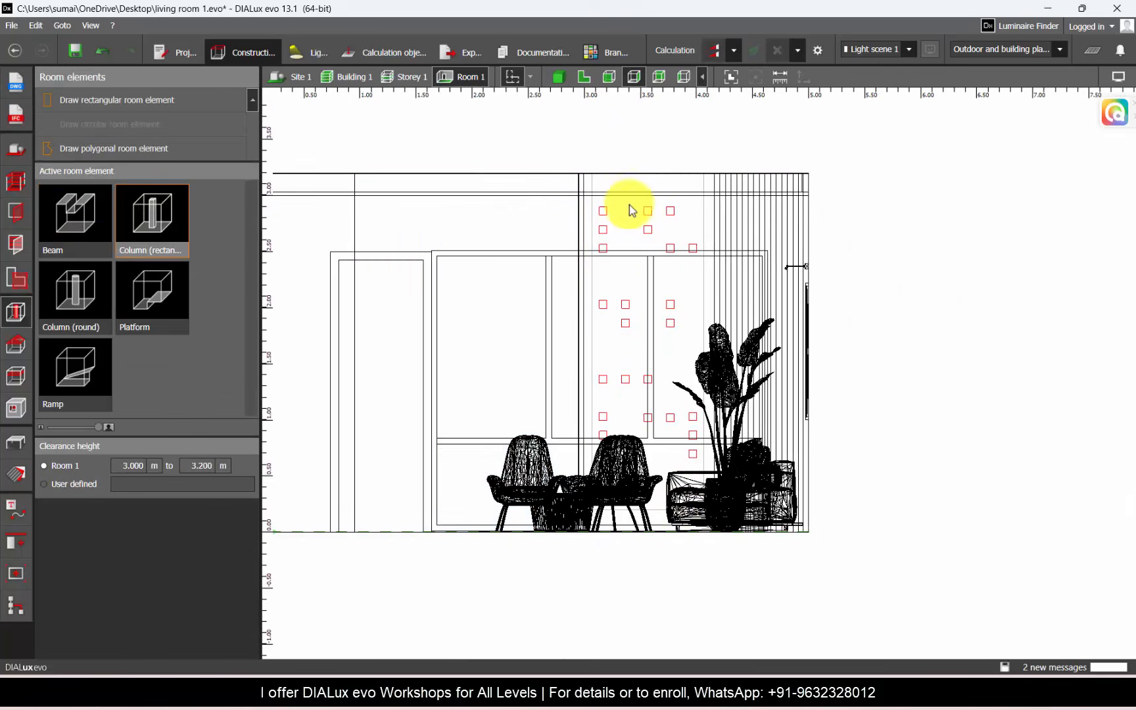
pyautogui.click(558, 76)
pyautogui.scroll(-5, 755, 395)
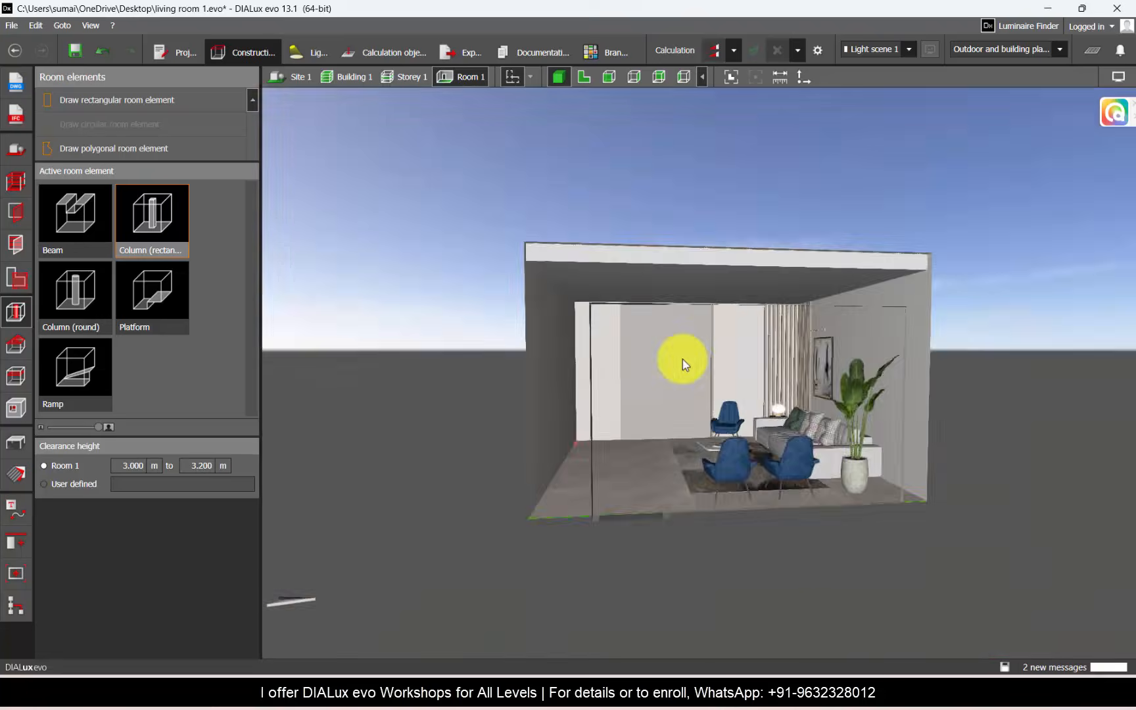
pyautogui.moveTo(682, 358); pyautogui.dragTo(893, 331, button='right')
pyautogui.scroll(4, 754, 366)
pyautogui.moveTo(755, 367); pyautogui.dragTo(613, 395, button='right')
pyautogui.moveTo(563, 281)
pyautogui.mouseDown(button='right')
pyautogui.moveTo(641, 328)
pyautogui.moveTo(672, 307)
pyautogui.moveTo(578, 295)
pyautogui.mouseUp(button='right')
pyautogui.scroll(2, 659, 301)
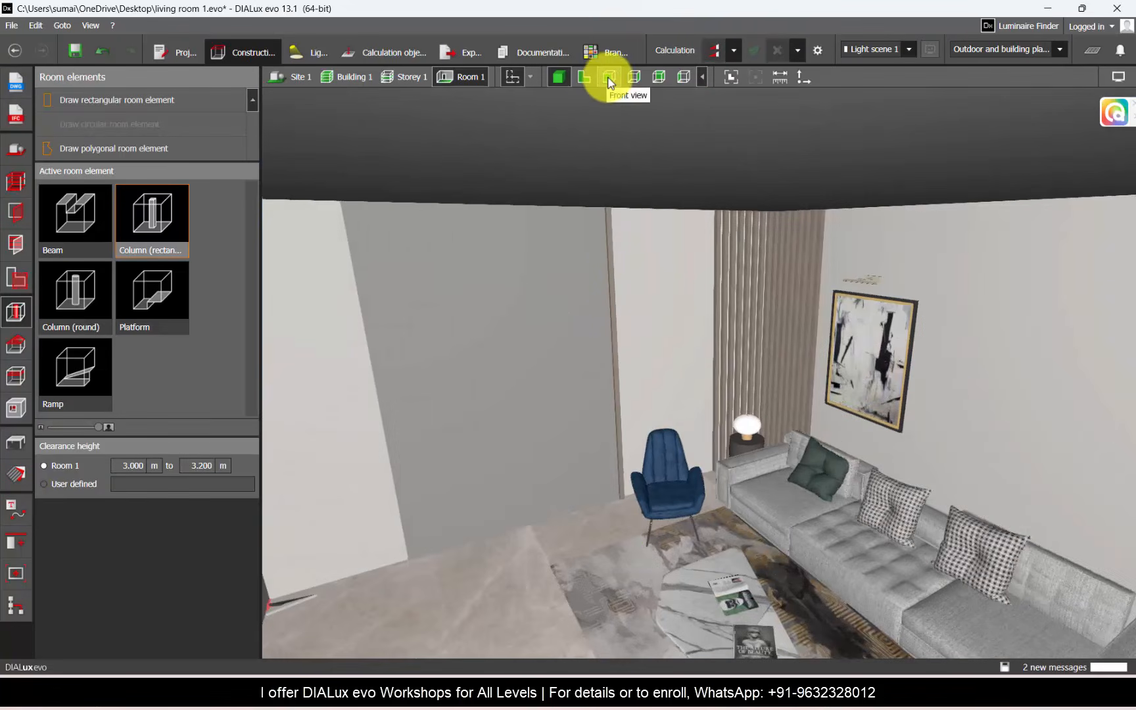
pyautogui.click(635, 77)
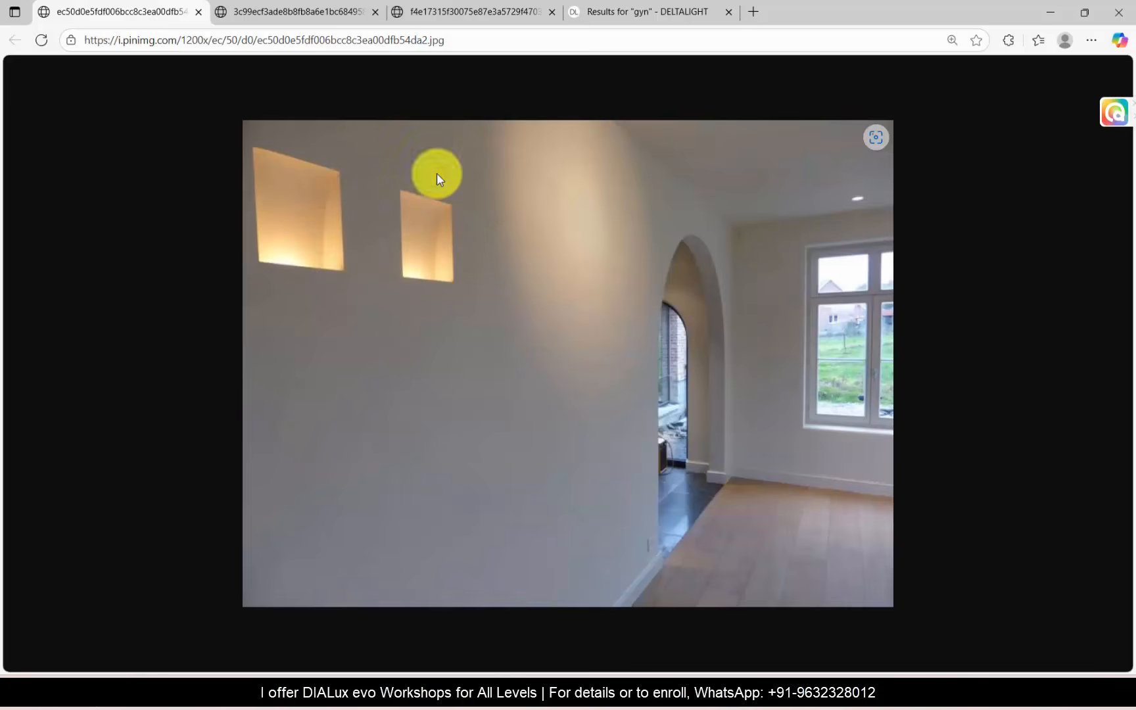
# - Switch to the browser's Delta Light search results for "gyn" and open the GYN W S product with its variant table
pyautogui.click(628, 12)
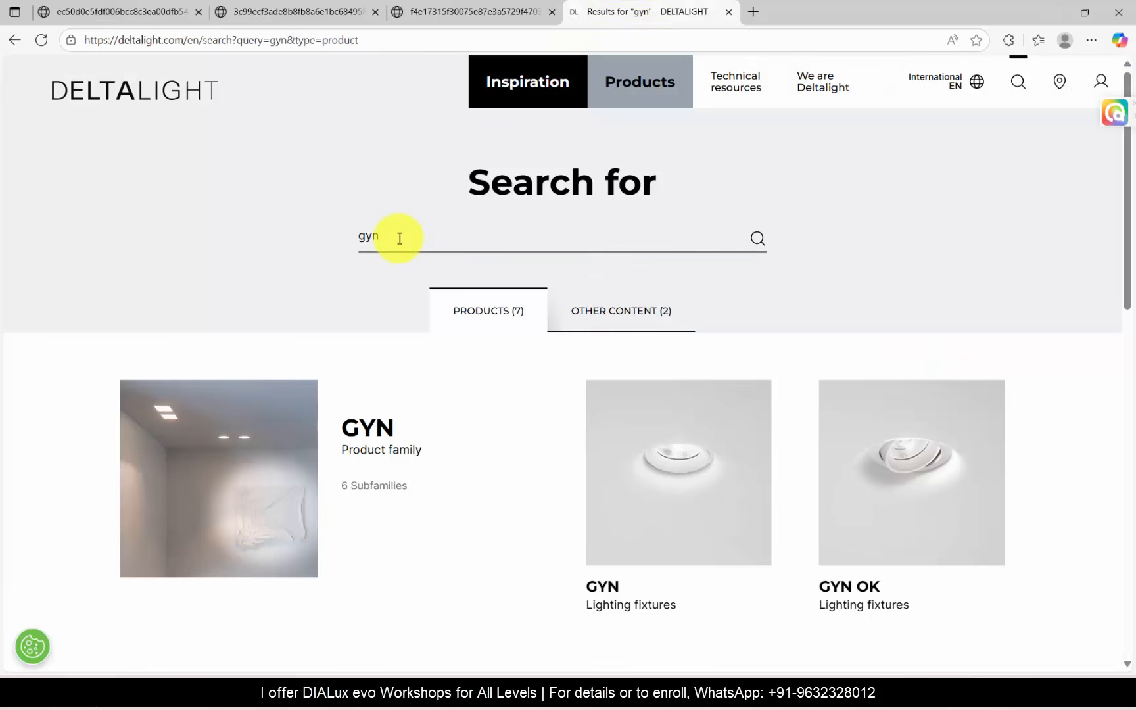
pyautogui.scroll(-5, 654, 400)
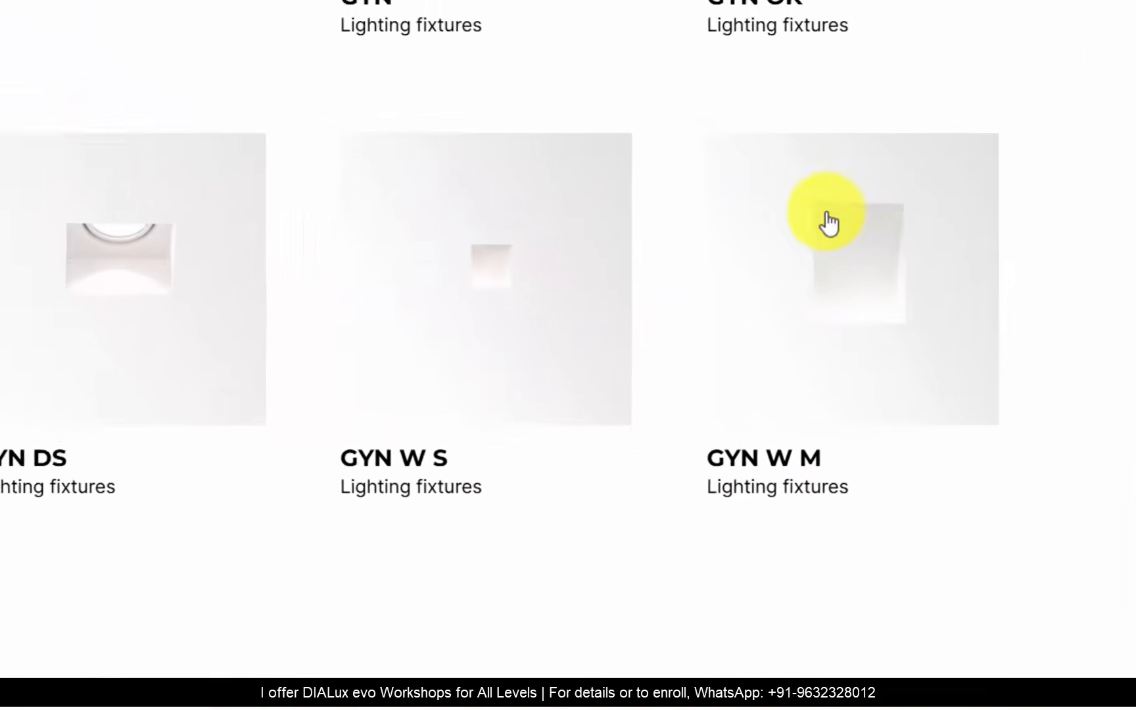
pyautogui.click(434, 280)
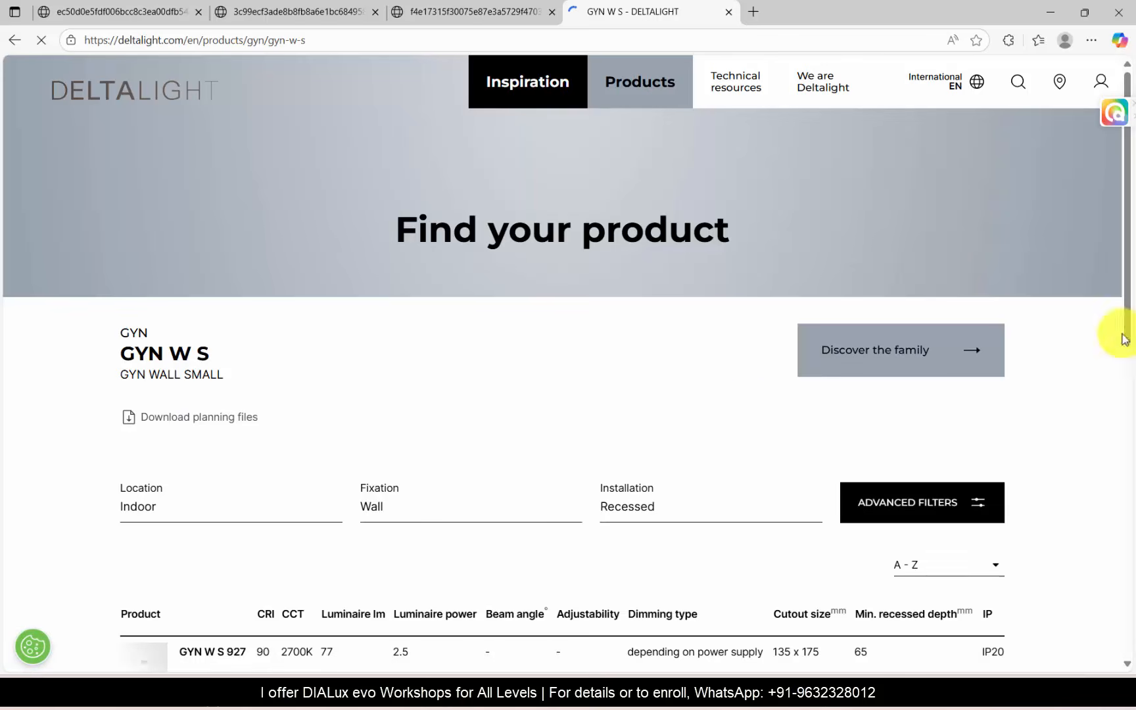
pyautogui.moveTo(1126, 315); pyautogui.dragTo(1127, 468)
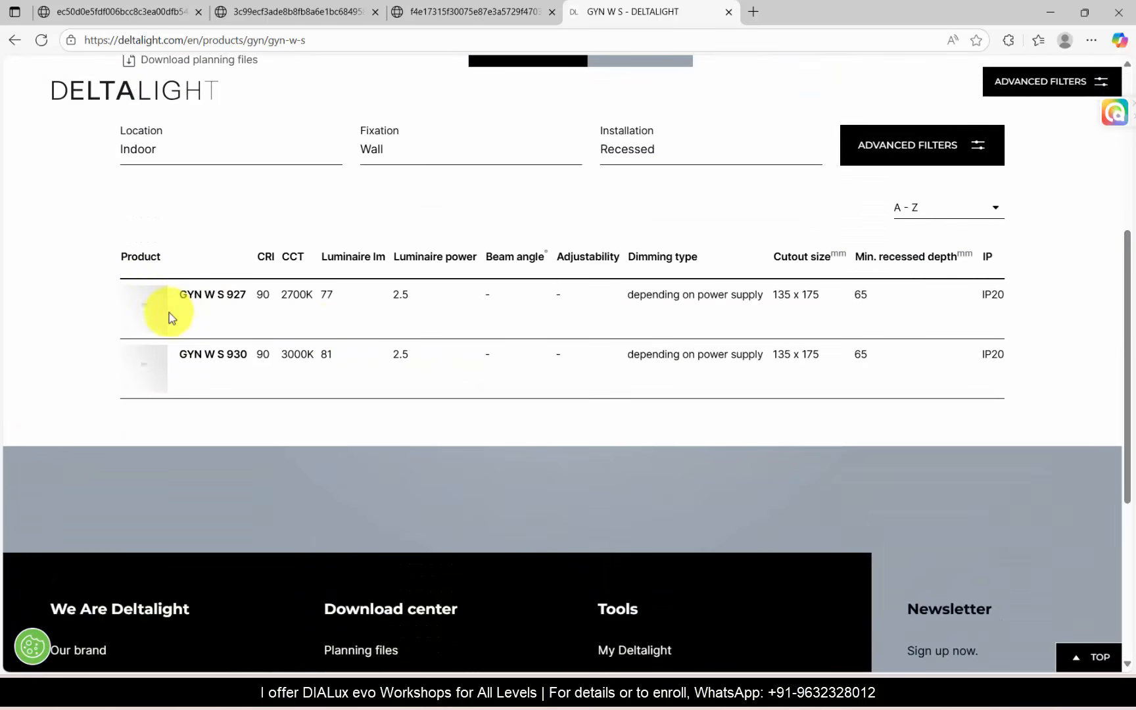
# - Compare the colour temperatures of the two GYN W S variants and open the 3000K GYN W S 930 page at its downloads
pyautogui.moveTo(281, 294); pyautogui.dragTo(308, 294)
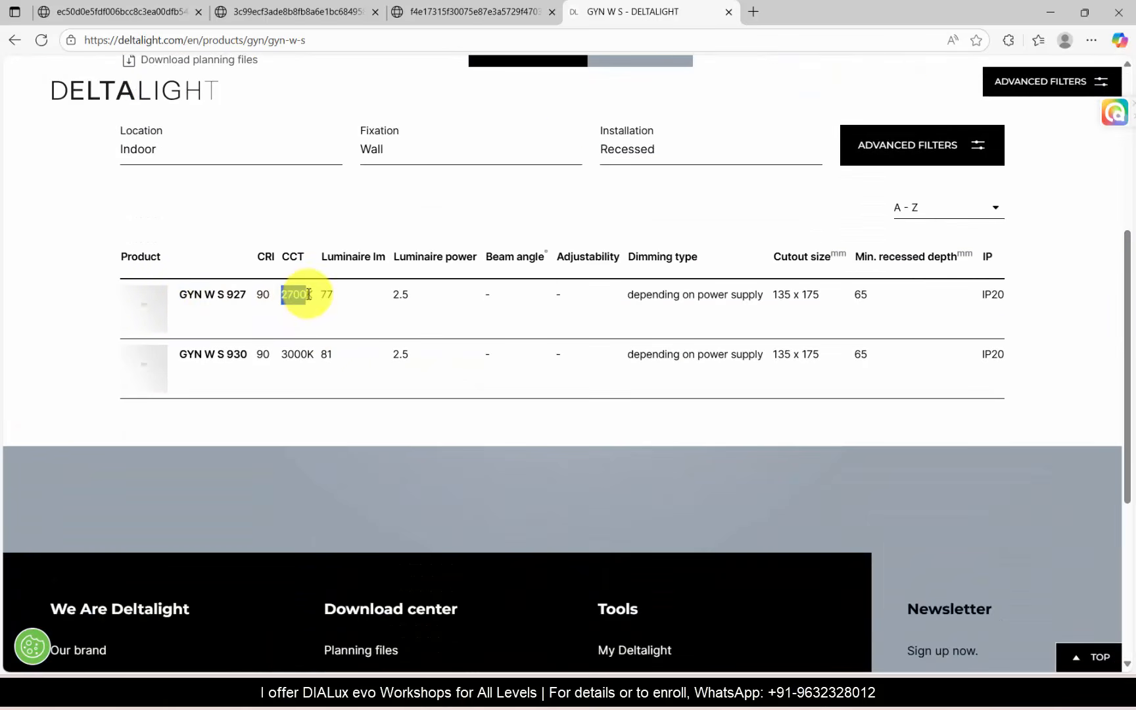
pyautogui.moveTo(281, 354); pyautogui.dragTo(314, 356)
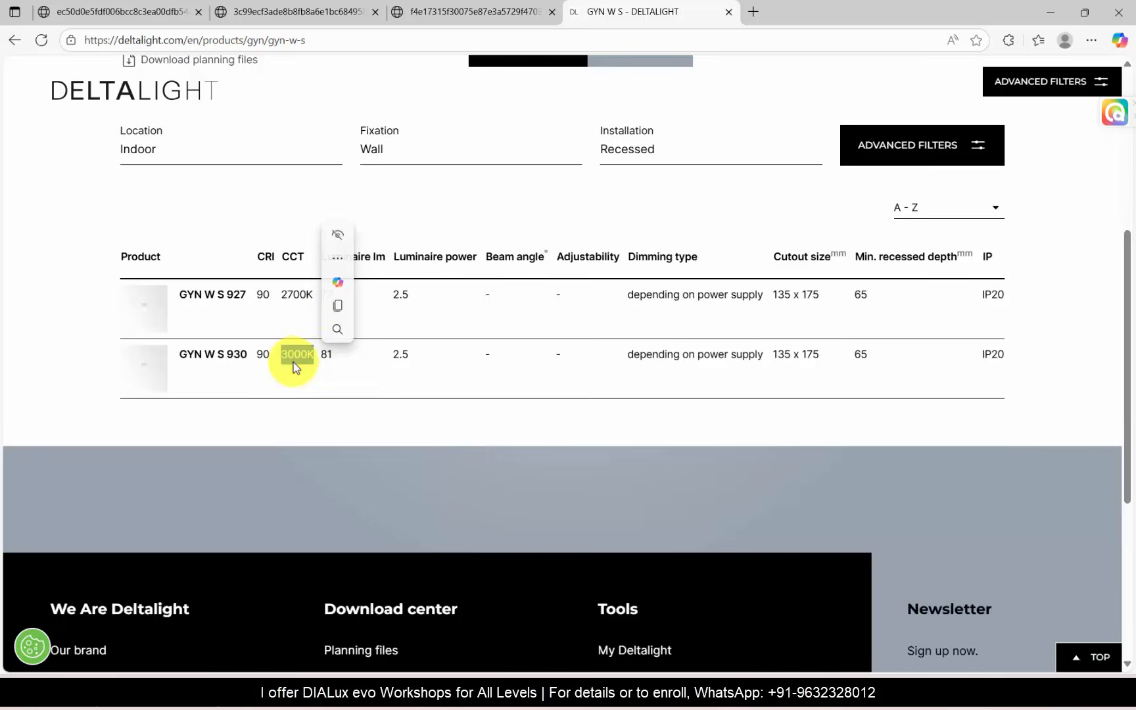
pyautogui.click(198, 356)
pyautogui.moveTo(1130, 164); pyautogui.dragTo(1123, 470)
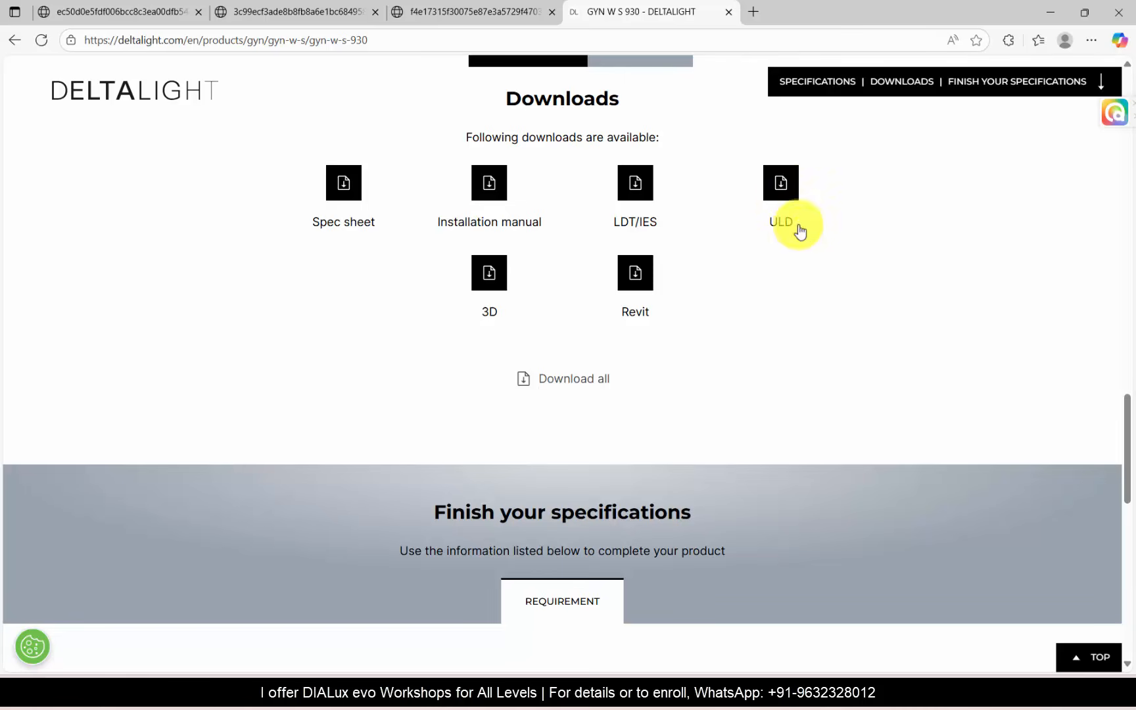
# - Recheck the niche reference photos and download the ULD file of the GYN W S 930
pyautogui.click(289, 12)
pyautogui.click(168, 12)
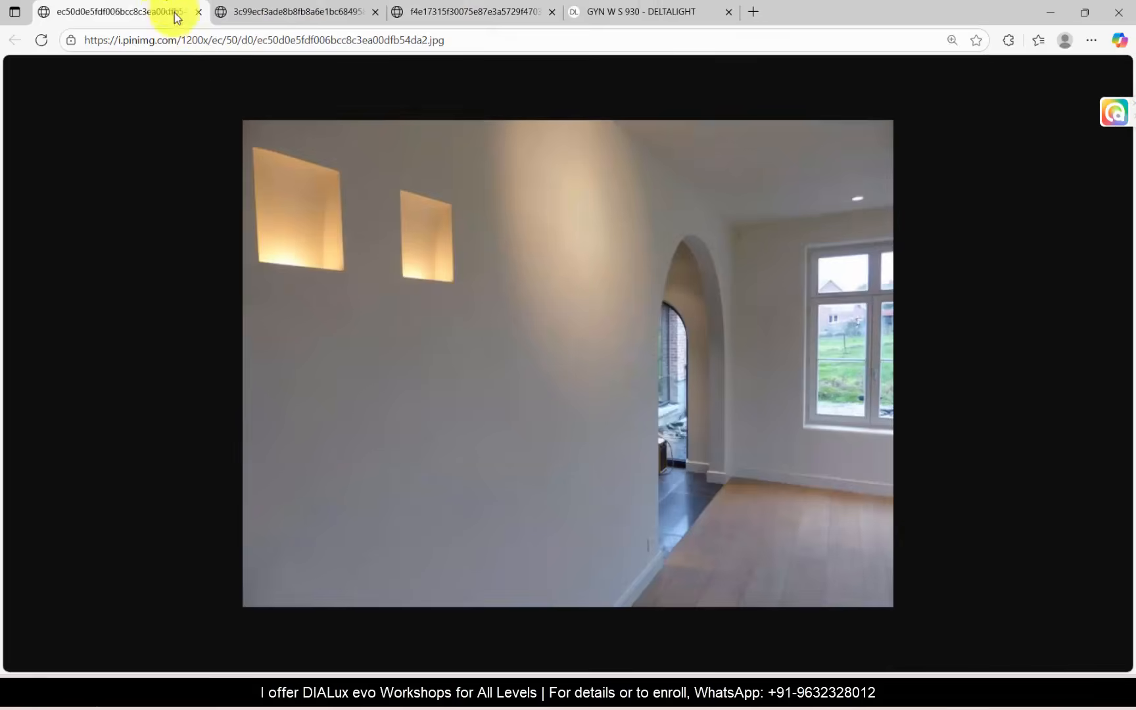
pyautogui.click(619, 10)
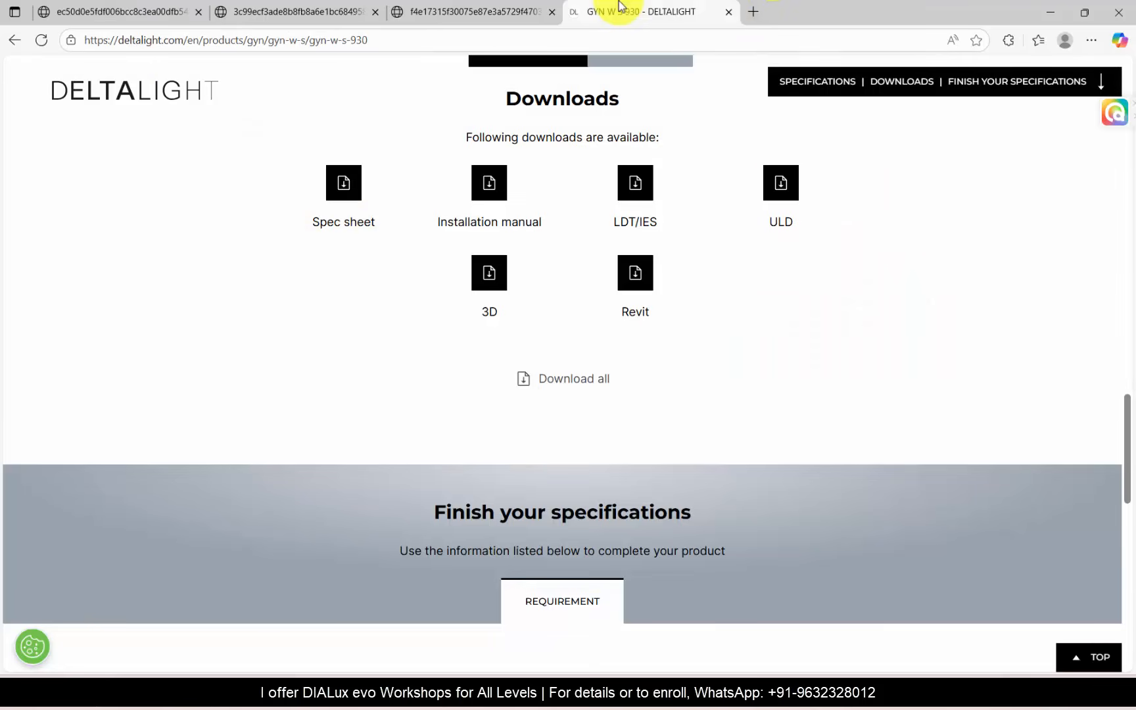
pyautogui.click(780, 184)
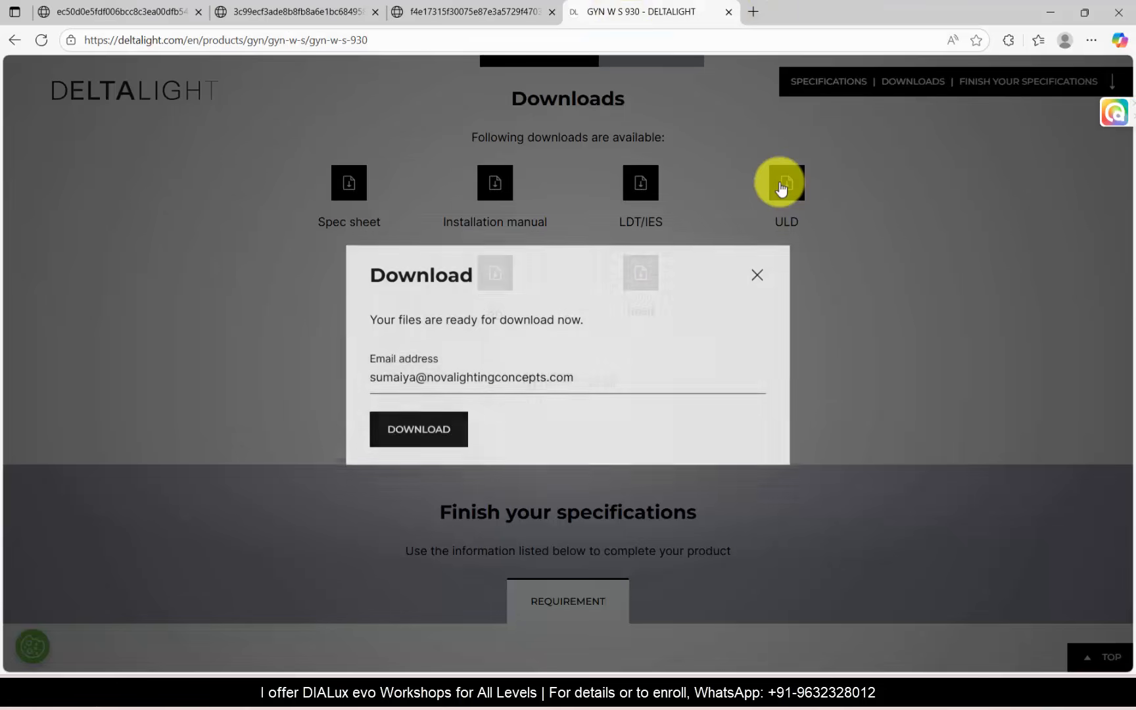
pyautogui.click(444, 438)
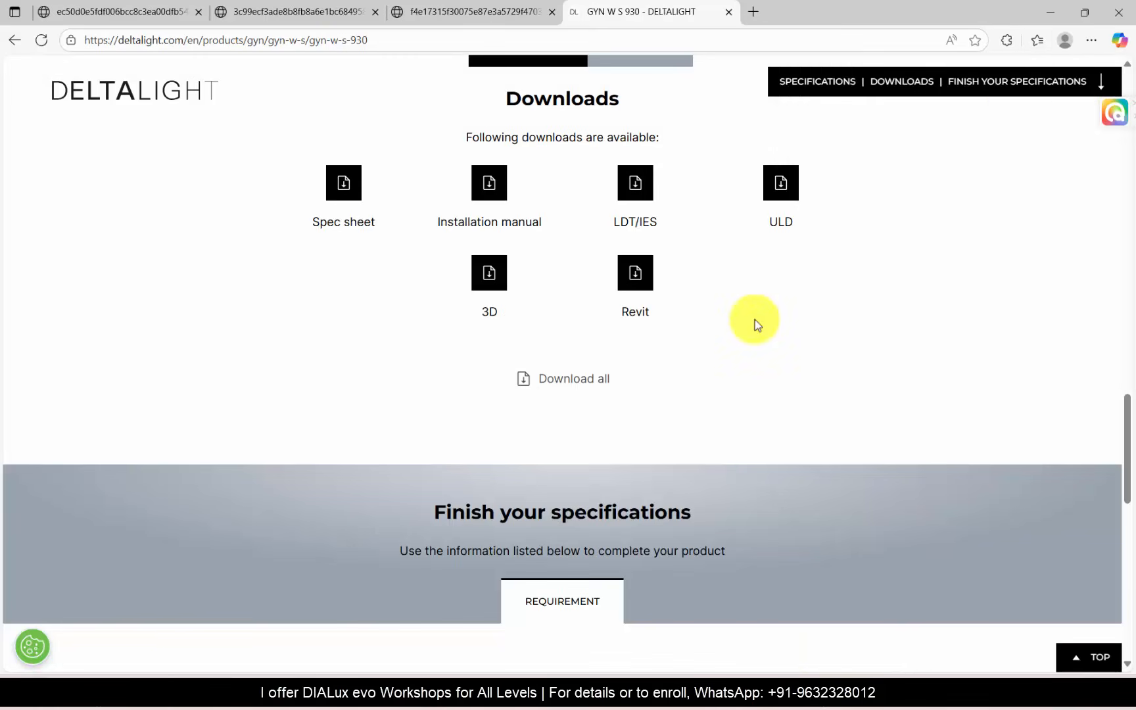
# - Switch to DIALux evo, show the floor plan in light planning, and import the downloaded Delta Light GYN W S 930 luminaire file
pyautogui.click(721, 680)
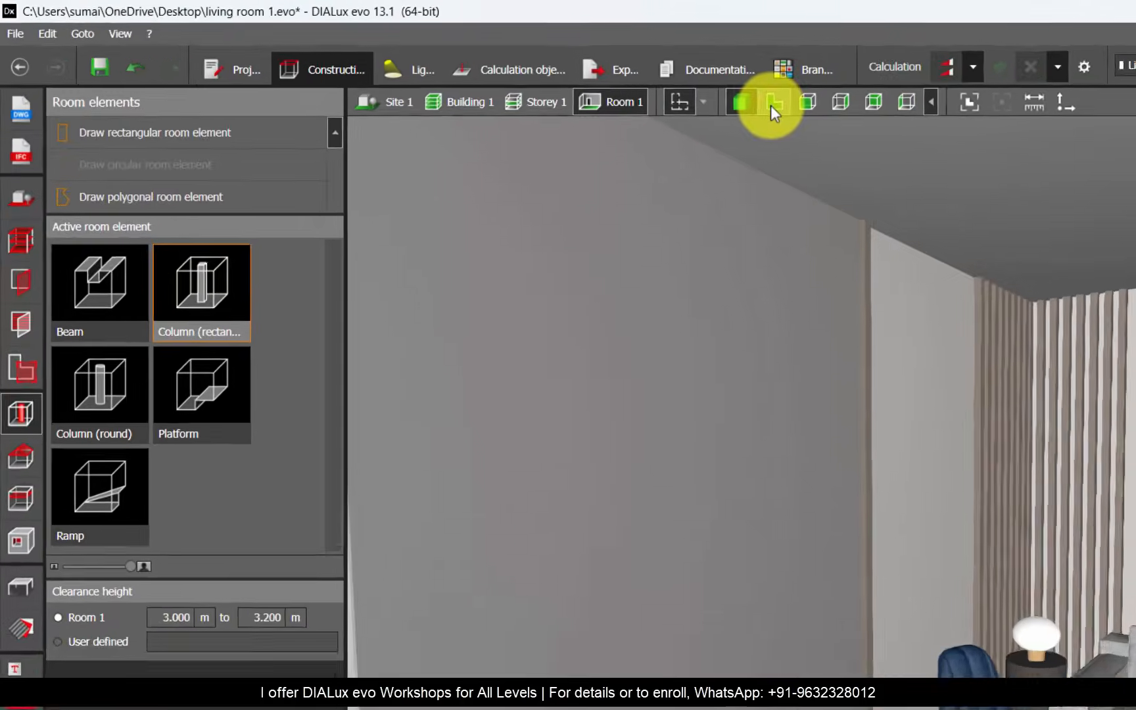
pyautogui.click(585, 77)
pyautogui.click(304, 52)
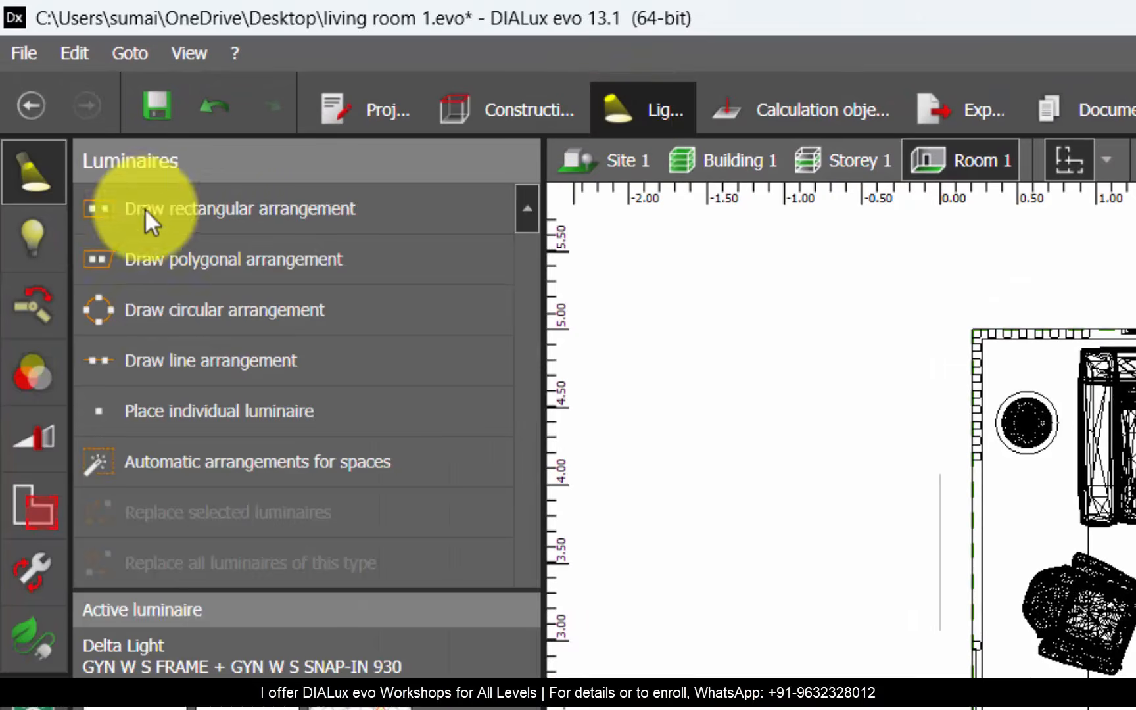
pyautogui.click(24, 53)
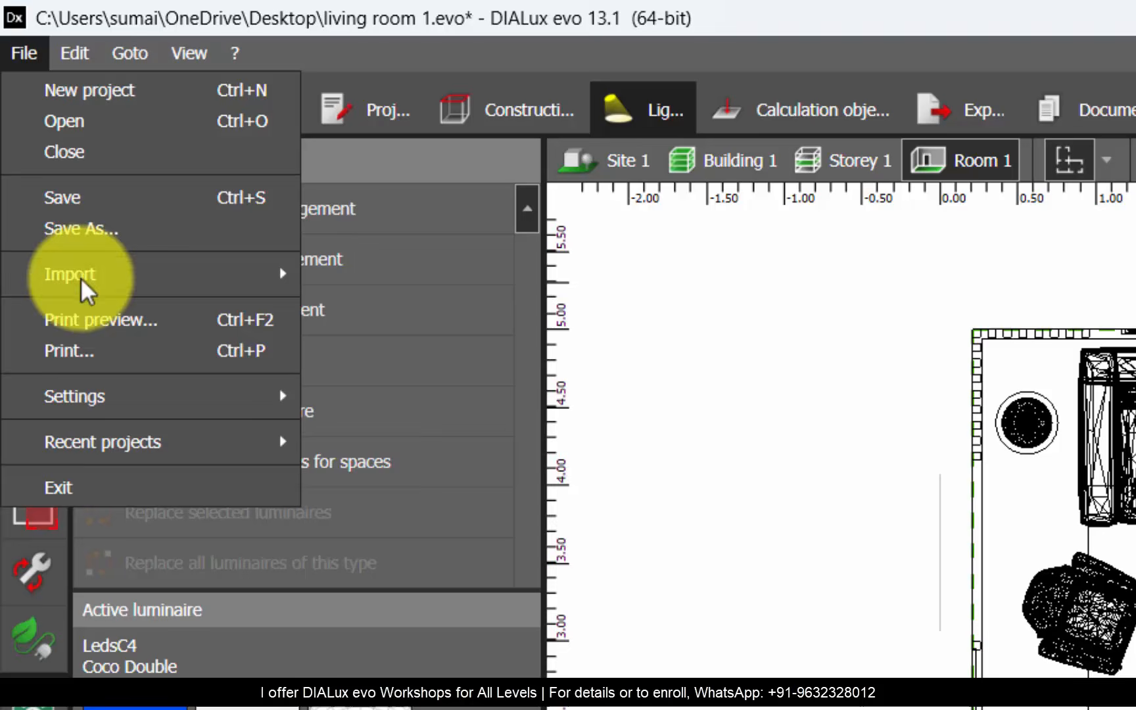
pyautogui.moveTo(112, 276)
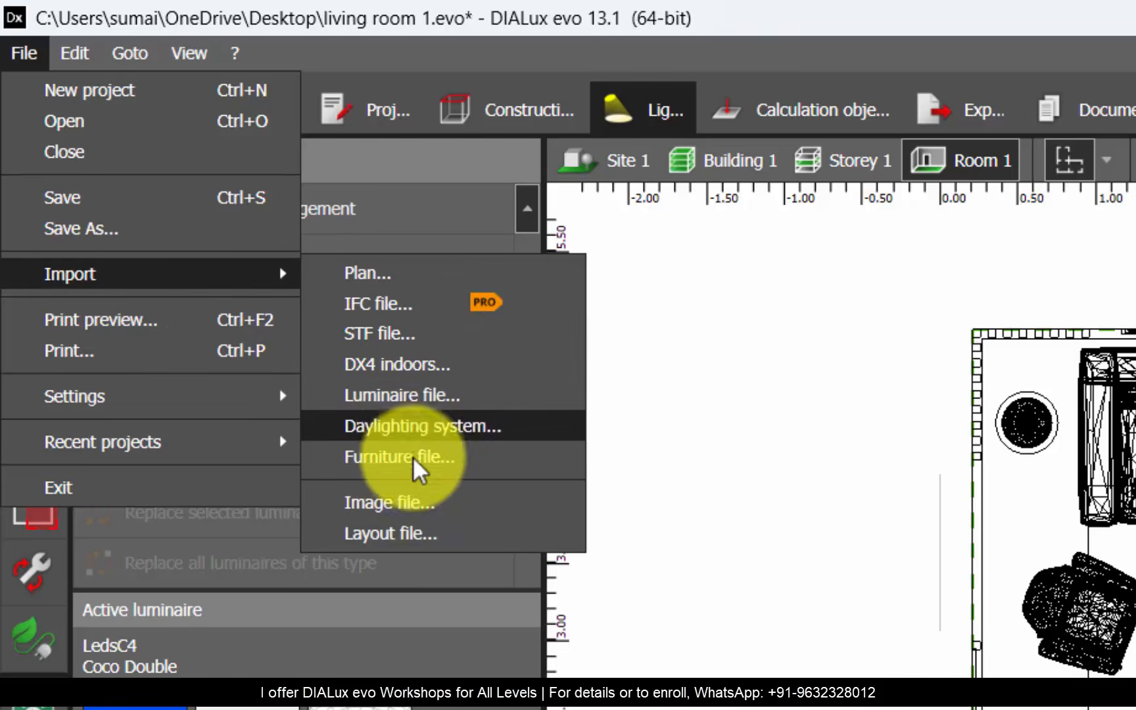
pyautogui.click(439, 398)
pyautogui.click(430, 453)
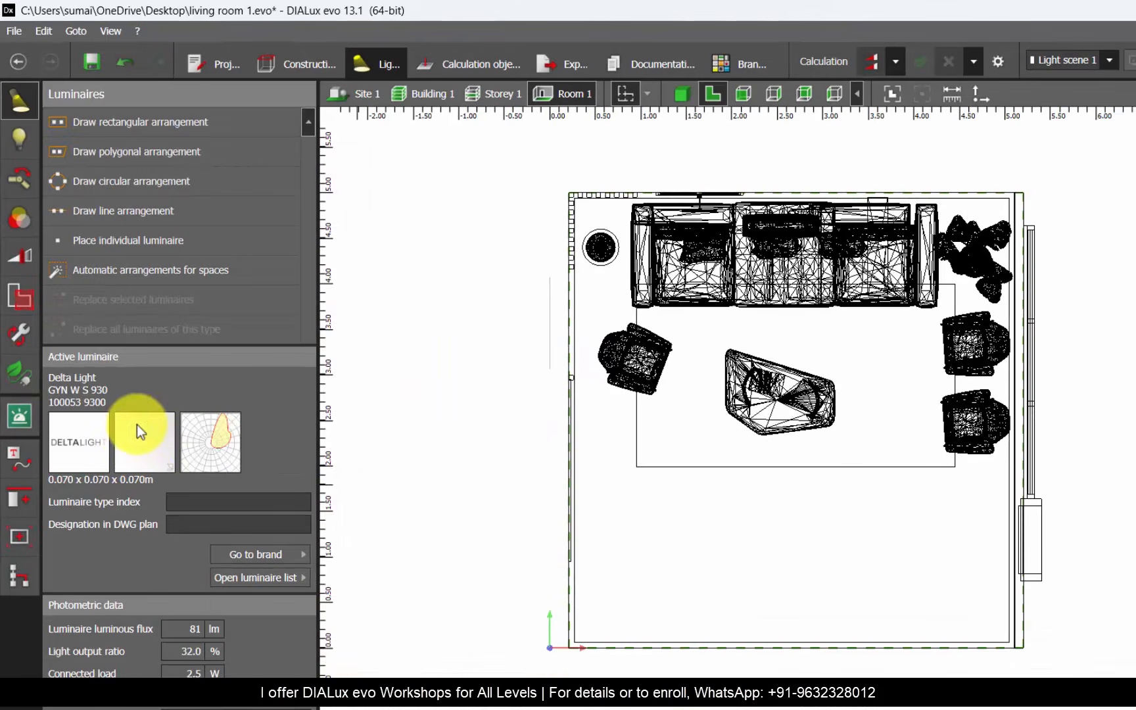
# - Place one individual GYN W S 930 luminaire in the room near the grey panel wall and show it in 3D
pyautogui.click(79, 238)
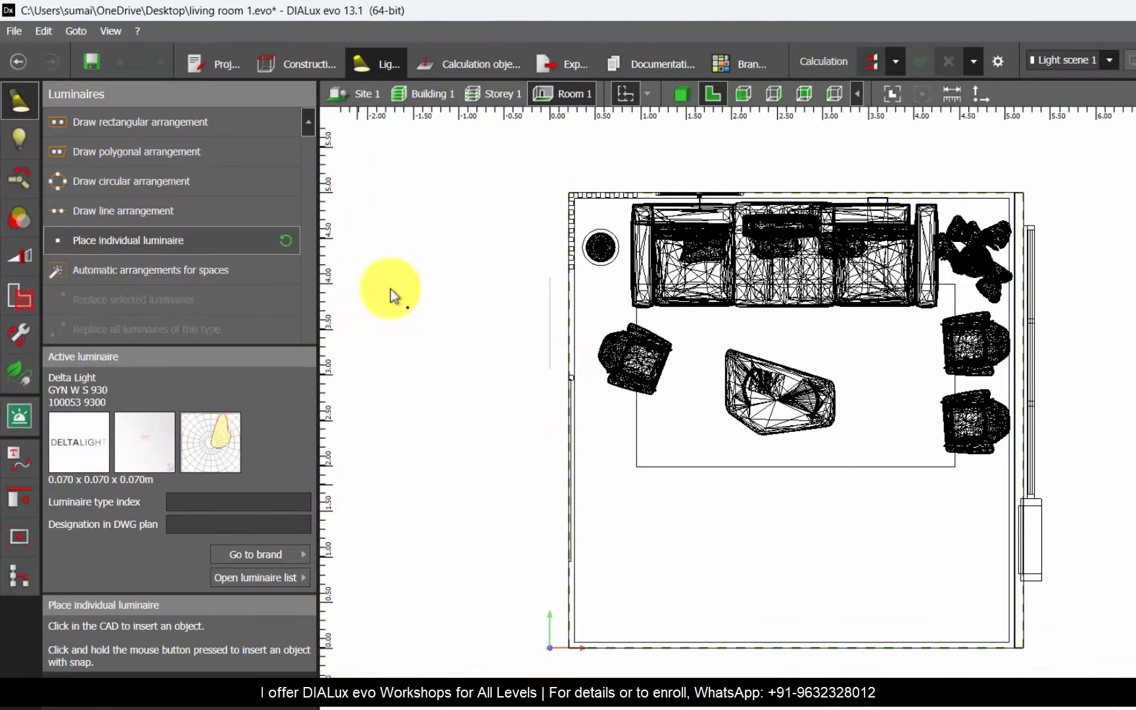
pyautogui.click(629, 514)
pyautogui.click(684, 96)
pyautogui.moveTo(898, 303); pyautogui.dragTo(846, 362, button='right')
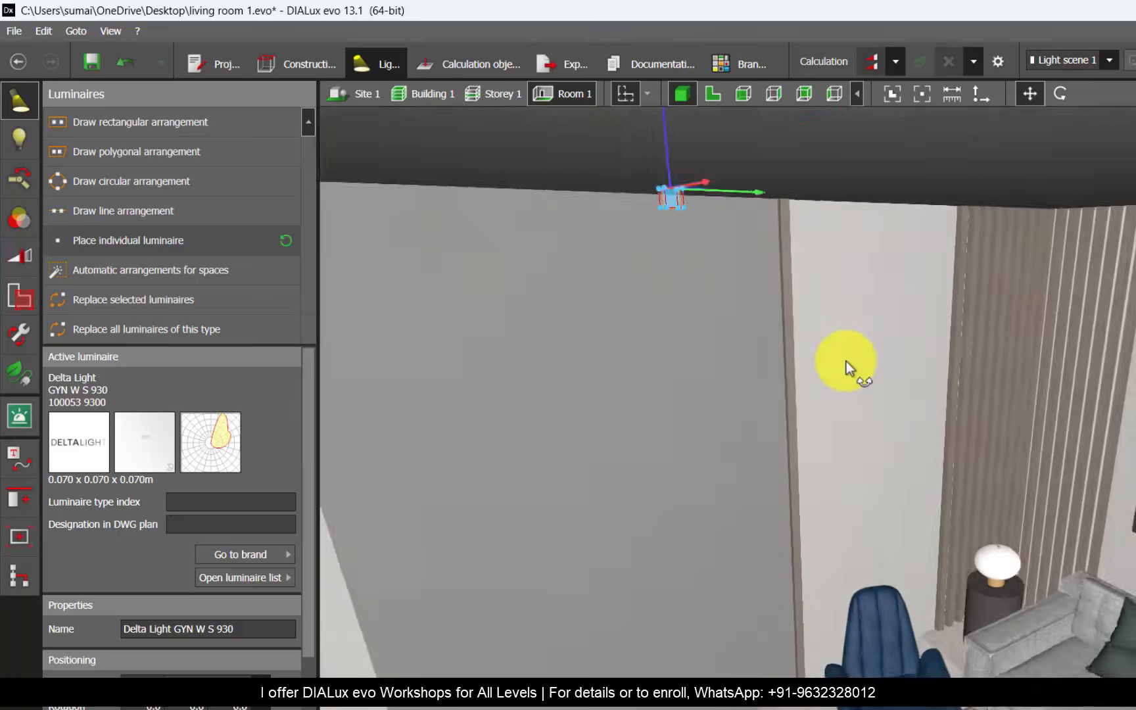
pyautogui.scroll(3, 690, 190)
# - Lower the placed luminaire below the ceiling to about 2.72 m and view its front closely in 3D
pyautogui.moveTo(697, 191); pyautogui.dragTo(705, 330)
pyautogui.moveTo(618, 422); pyautogui.dragTo(612, 386, button='right')
pyautogui.click(618, 384)
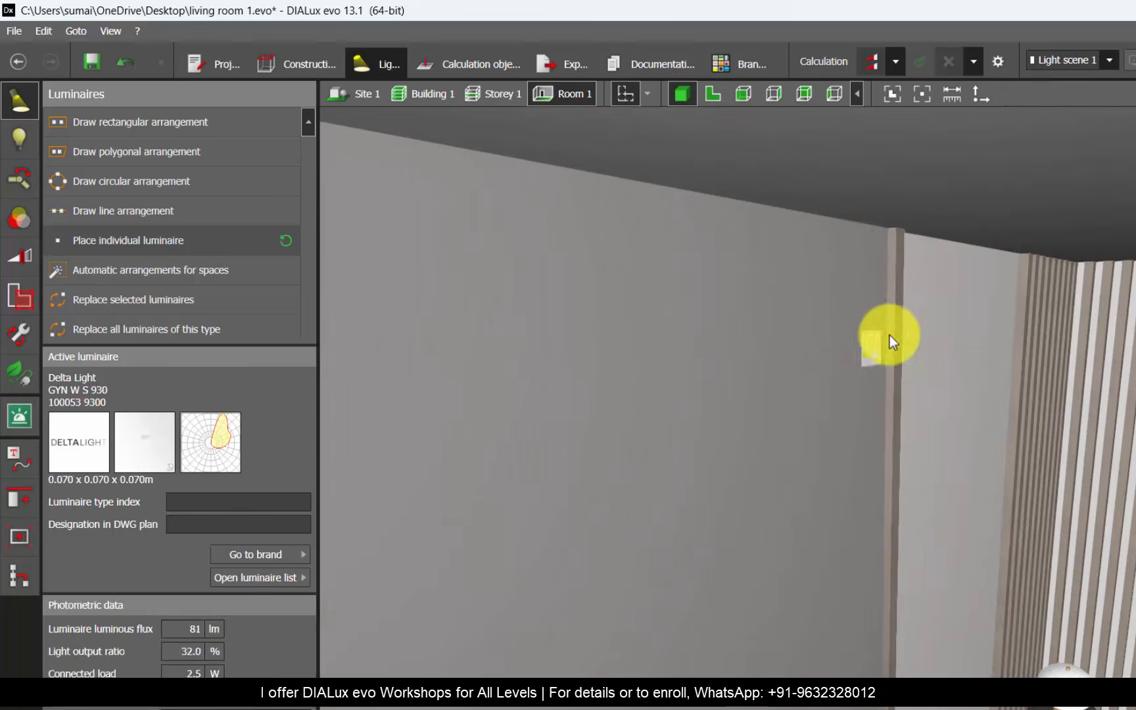
pyautogui.moveTo(889, 335); pyautogui.dragTo(790, 323, button='right')
pyautogui.scroll(2, 790, 322)
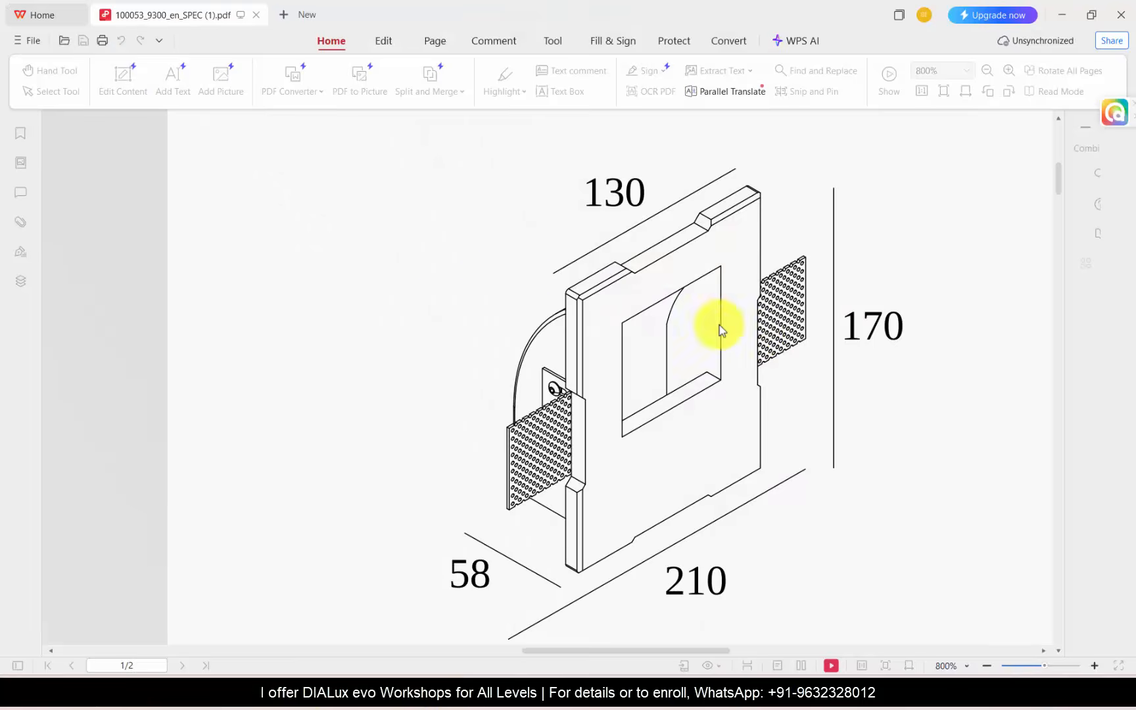
# - Switch to the luminaire's spec sheet PDF and mark the front frame around the niche opening in the dimension drawing
pyautogui.moveTo(446, 253)
pyautogui.mouseDown()
pyautogui.moveTo(637, 174)
pyautogui.moveTo(650, 402)
pyautogui.moveTo(513, 495)
pyautogui.moveTo(441, 519)
pyautogui.moveTo(446, 249)
pyautogui.moveTo(466, 324)
pyautogui.moveTo(451, 476)
pyautogui.moveTo(621, 385)
pyautogui.mouseUp()
pyautogui.moveTo(544, 435); pyautogui.dragTo(651, 402)
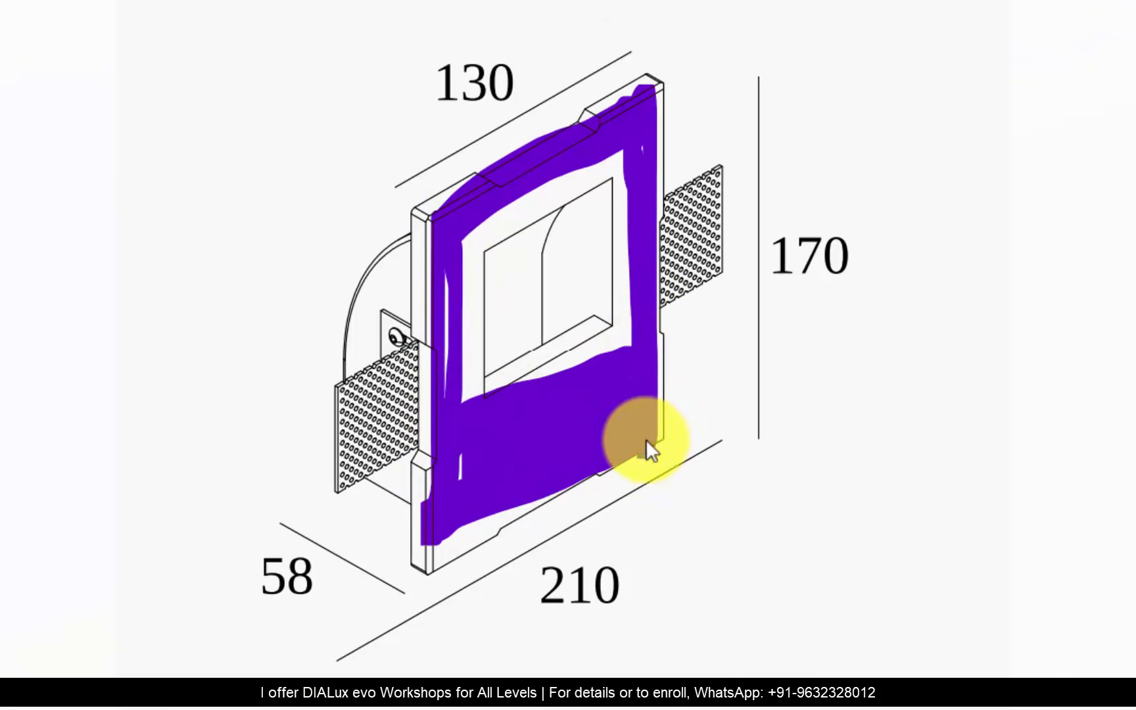
pyautogui.moveTo(440, 435)
pyautogui.mouseDown()
pyautogui.moveTo(502, 436)
pyautogui.moveTo(476, 464)
pyautogui.mouseUp()
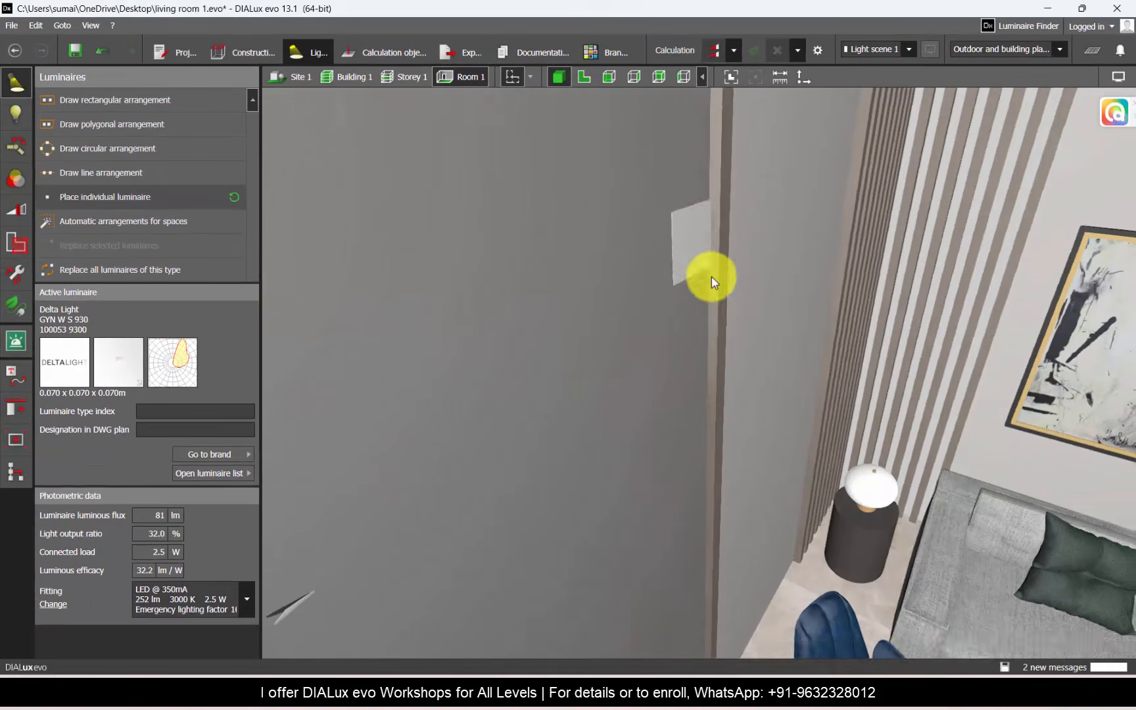
# - Delete the trial GYN W S 930 luminaire beside the grey panel wall
pyautogui.click(745, 235)
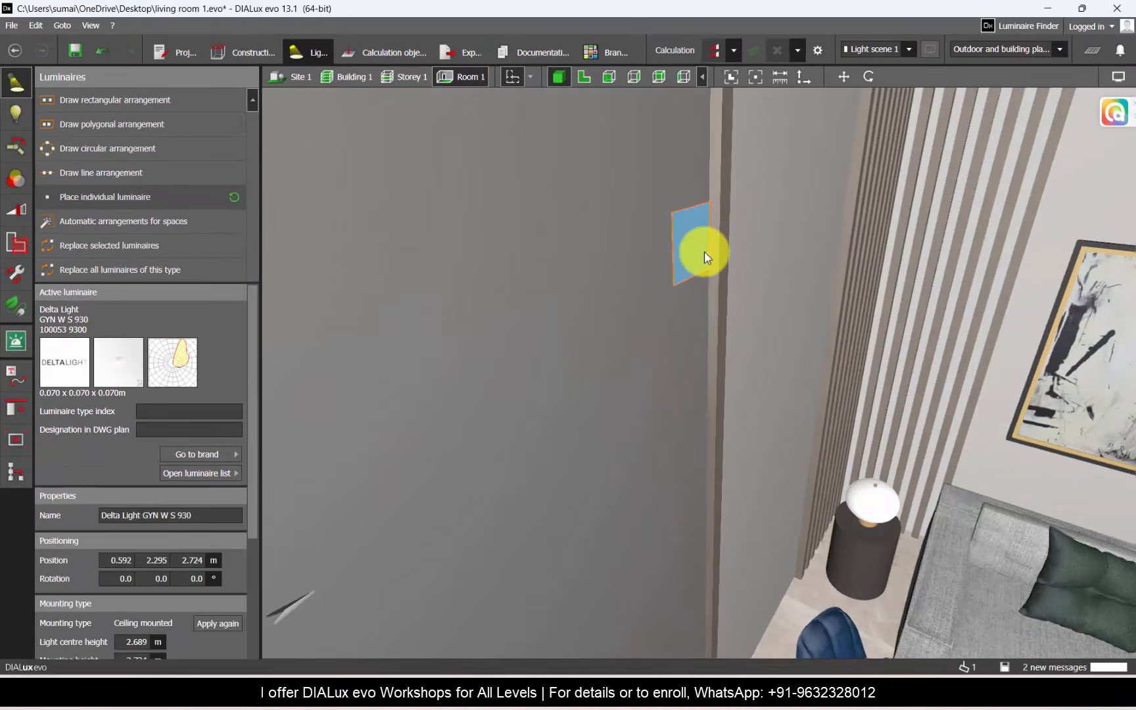
pyautogui.press('Delete')
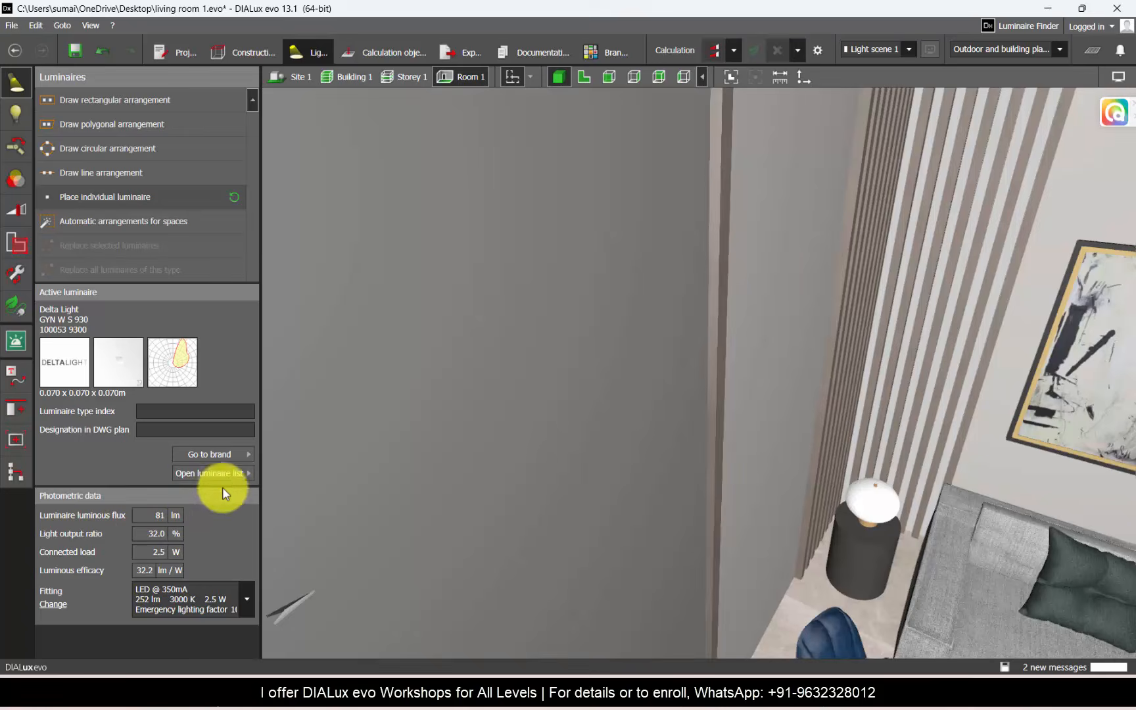
# - Switch to the luminaire's spec sheet PDF, inspect the niche opening in the dimension drawing up close, and return to DIALux evo
pyautogui.click(209, 473)
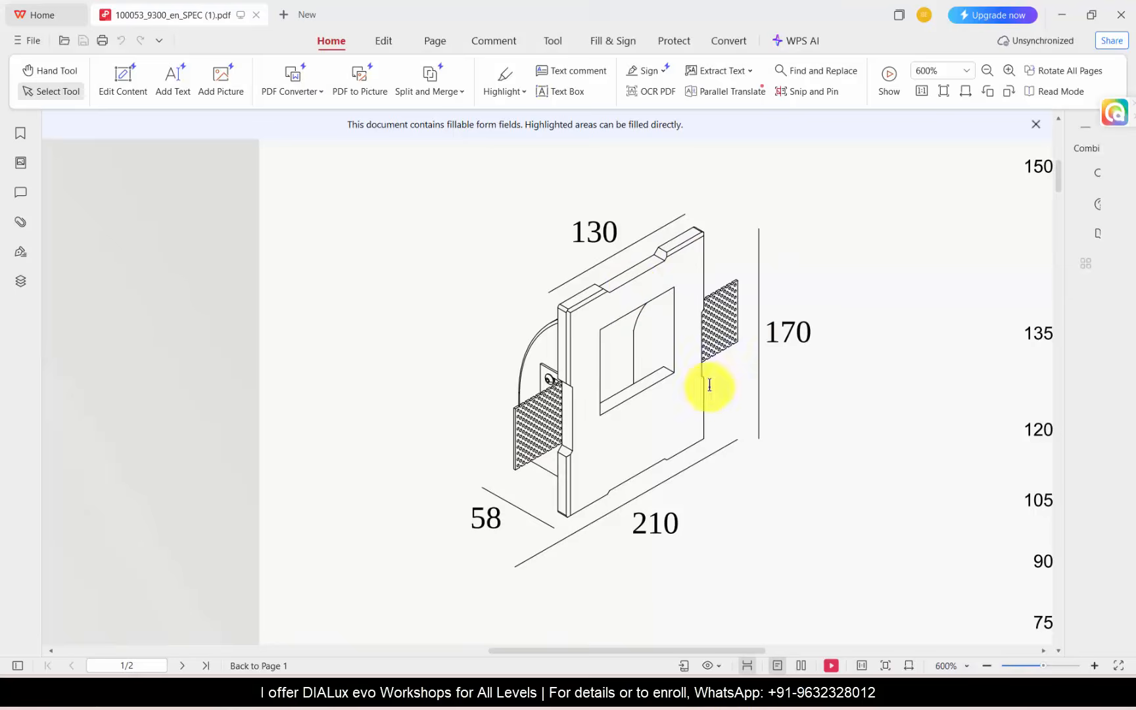
pyautogui.keyDown('ctrl'); pyautogui.scroll(5, 598, 204); pyautogui.keyUp('ctrl')
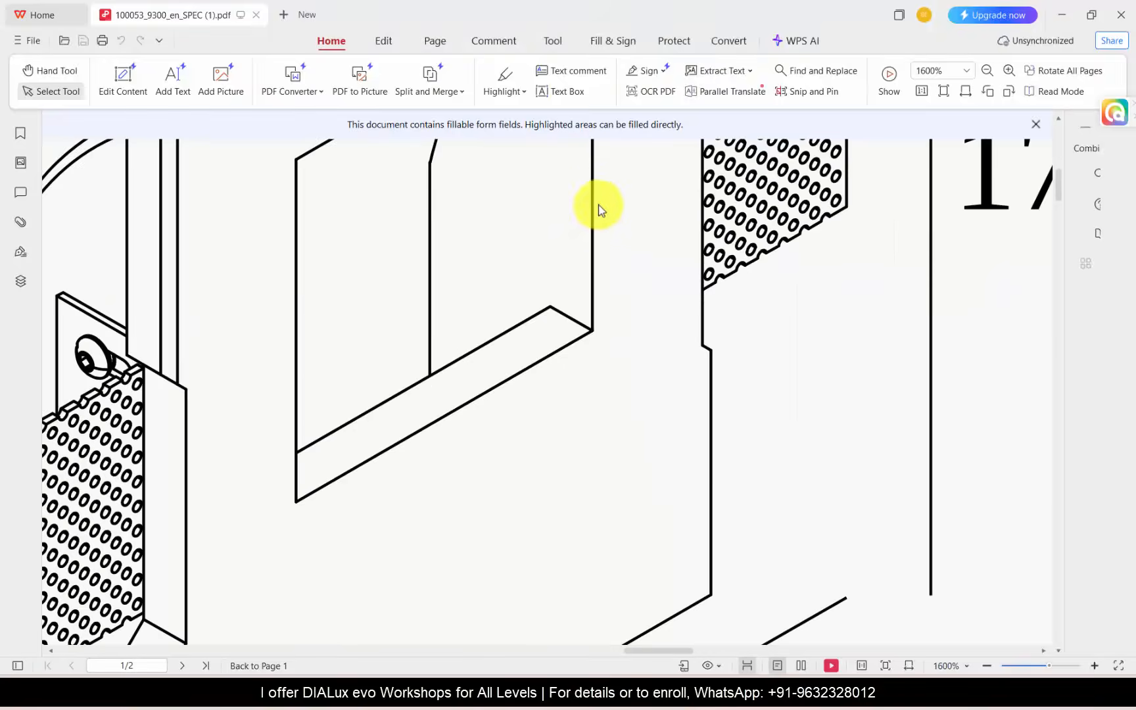
pyautogui.keyDown('ctrl'); pyautogui.scroll(-2, 584, 194); pyautogui.keyUp('ctrl')
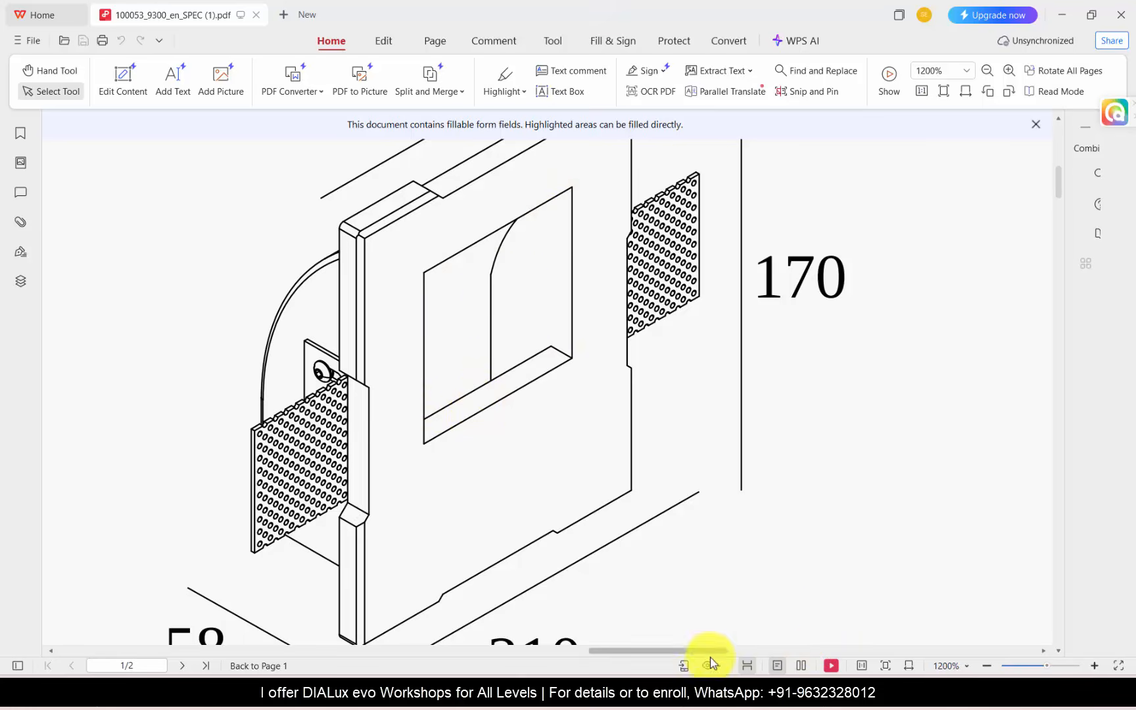
pyautogui.click(722, 690)
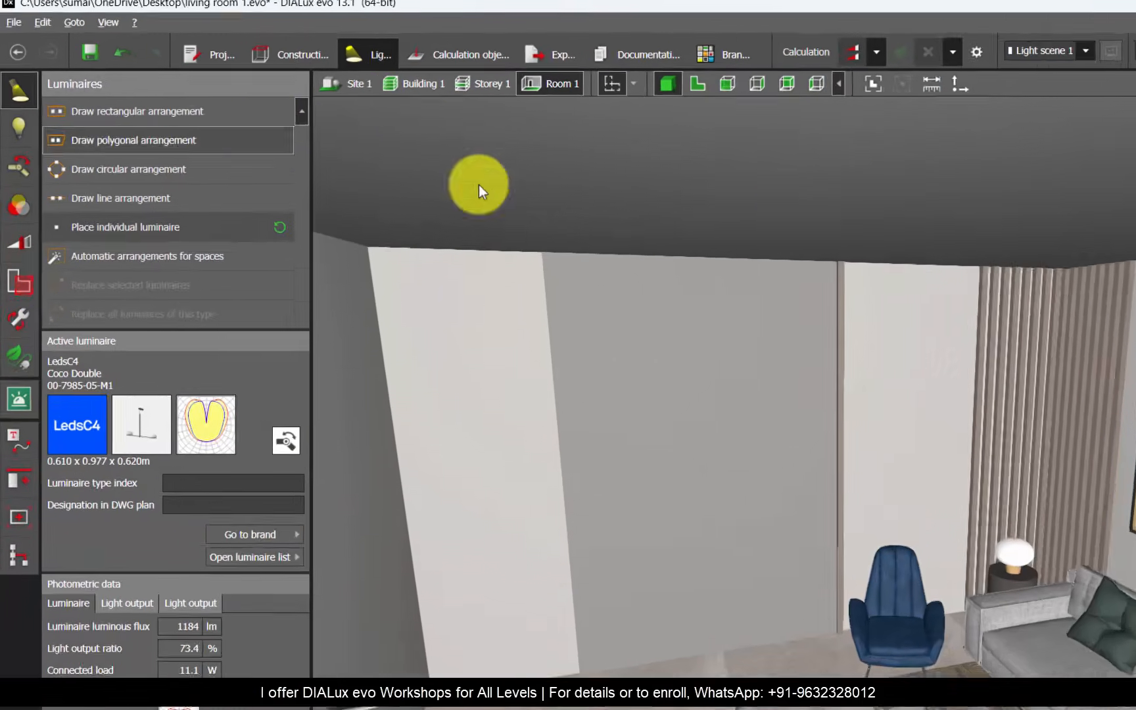
# - Draw and delete a trial rectangular cutout about 0.335 × 0.400 m on the white wall panel
pyautogui.click(243, 52)
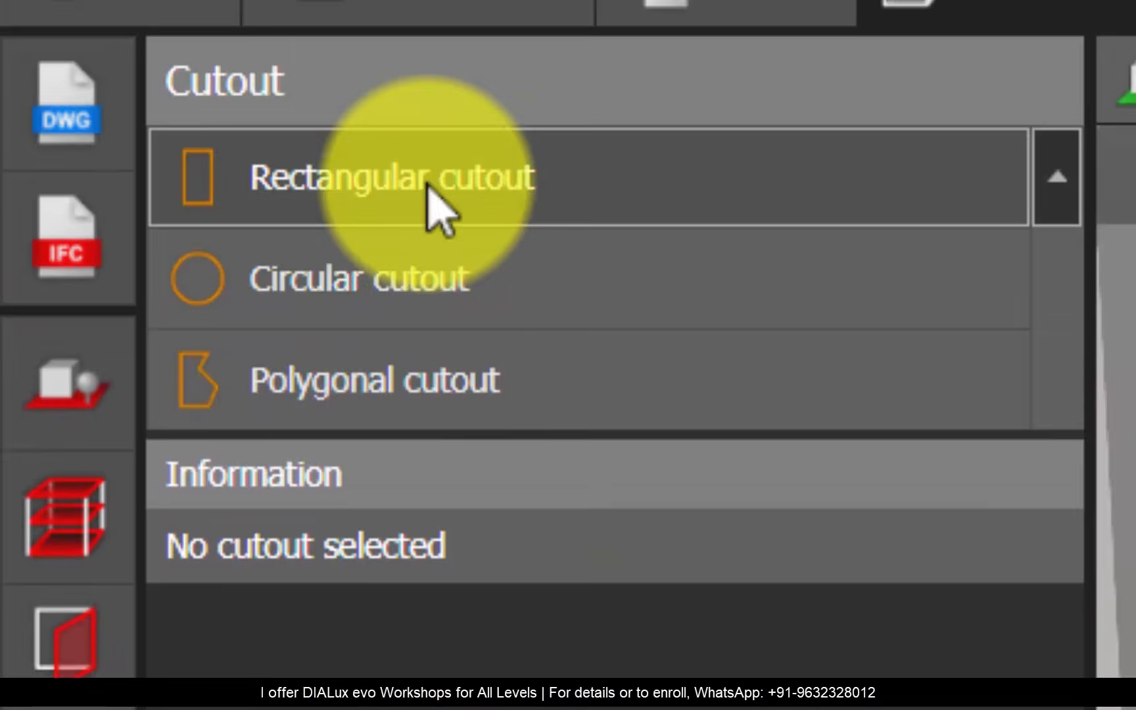
pyautogui.click(431, 200)
pyautogui.moveTo(933, 293)
pyautogui.mouseDown()
pyautogui.moveTo(1043, 273)
pyautogui.moveTo(982, 368)
pyautogui.mouseUp()
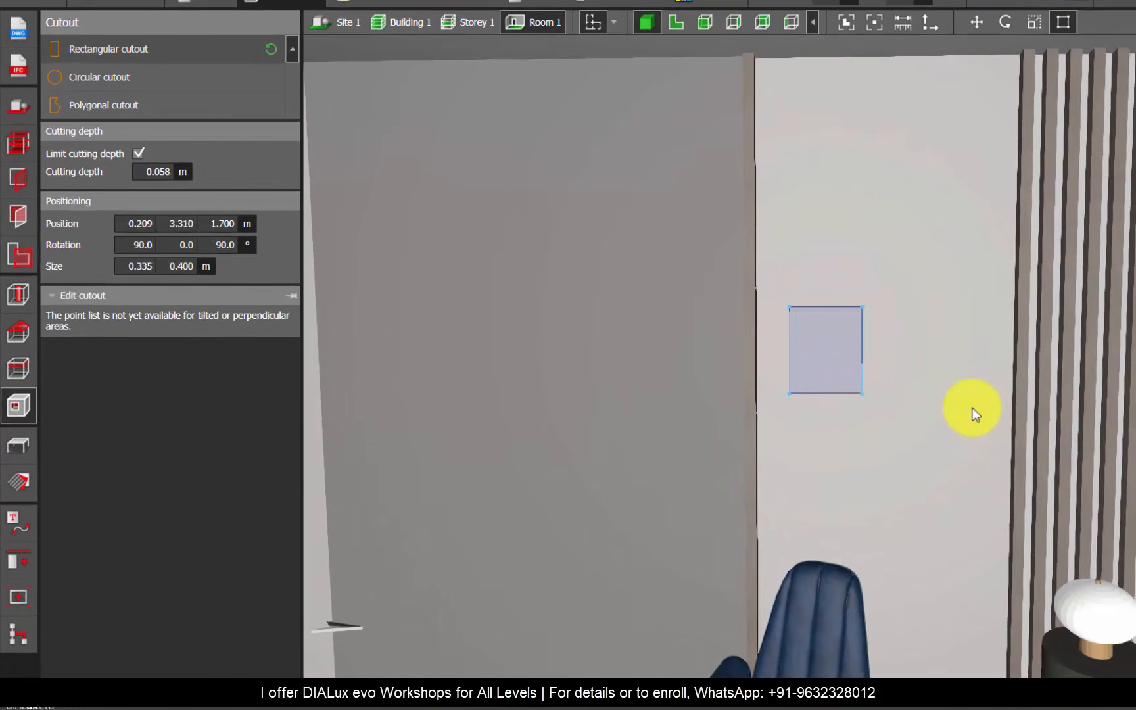
pyautogui.press('Delete')
pyautogui.scroll(-3, 693, 116)
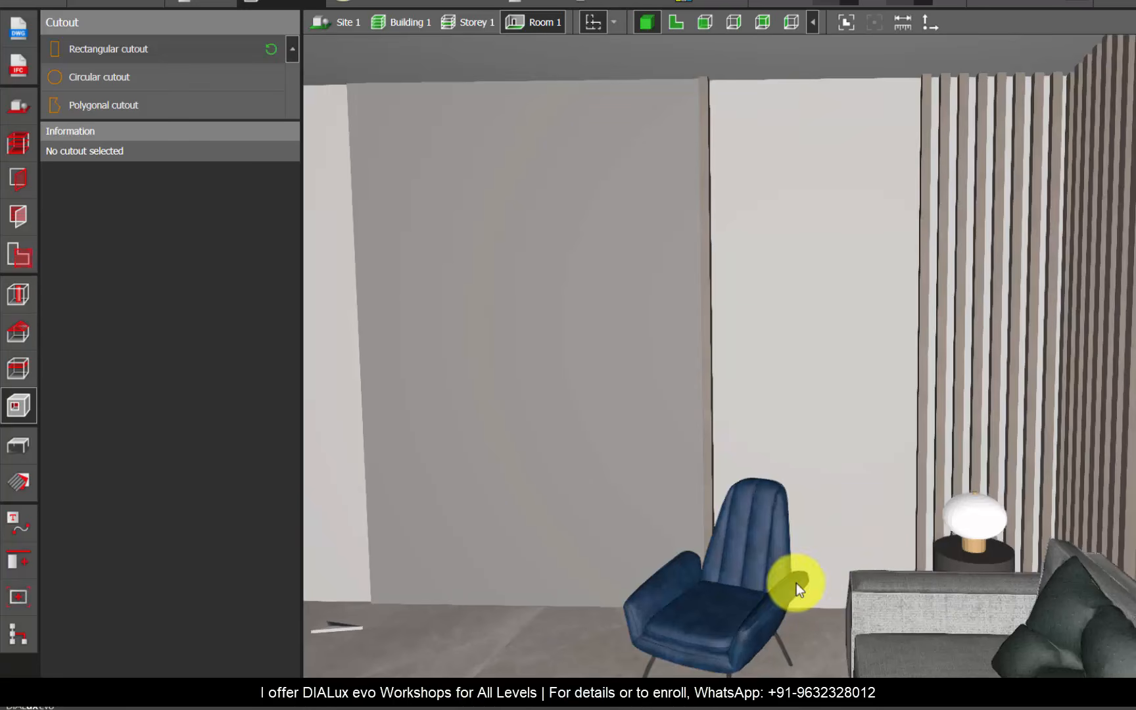
# - In the elevation view, draw a 0.070 × 0.070 m rectangular cutout over the top square of the layout's first column
pyautogui.click(732, 28)
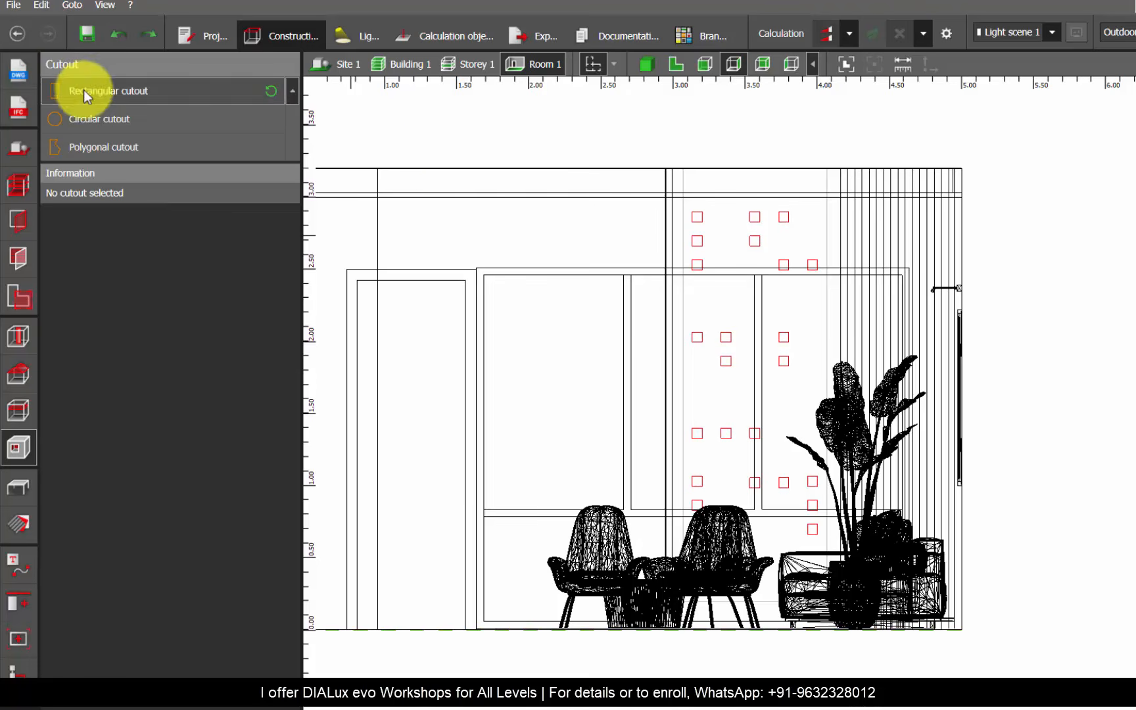
pyautogui.click(84, 91)
pyautogui.scroll(3, 669, 236)
pyautogui.scroll(10, 669, 230)
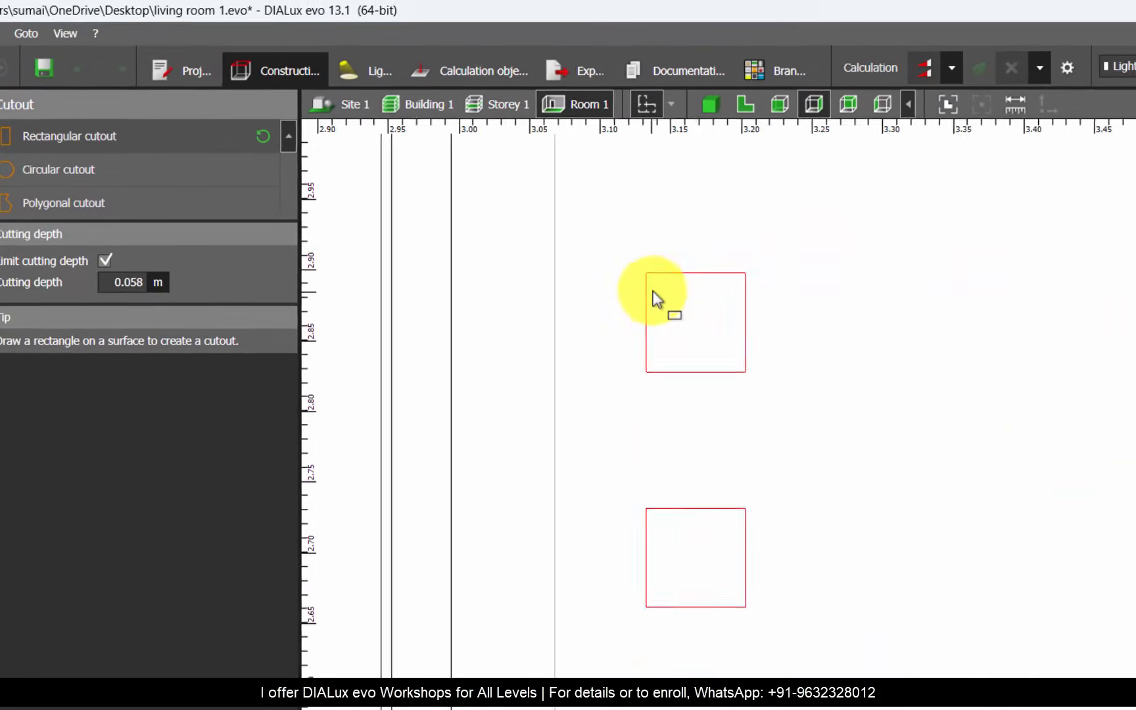
pyautogui.scroll(2, 651, 275)
pyautogui.click(648, 274)
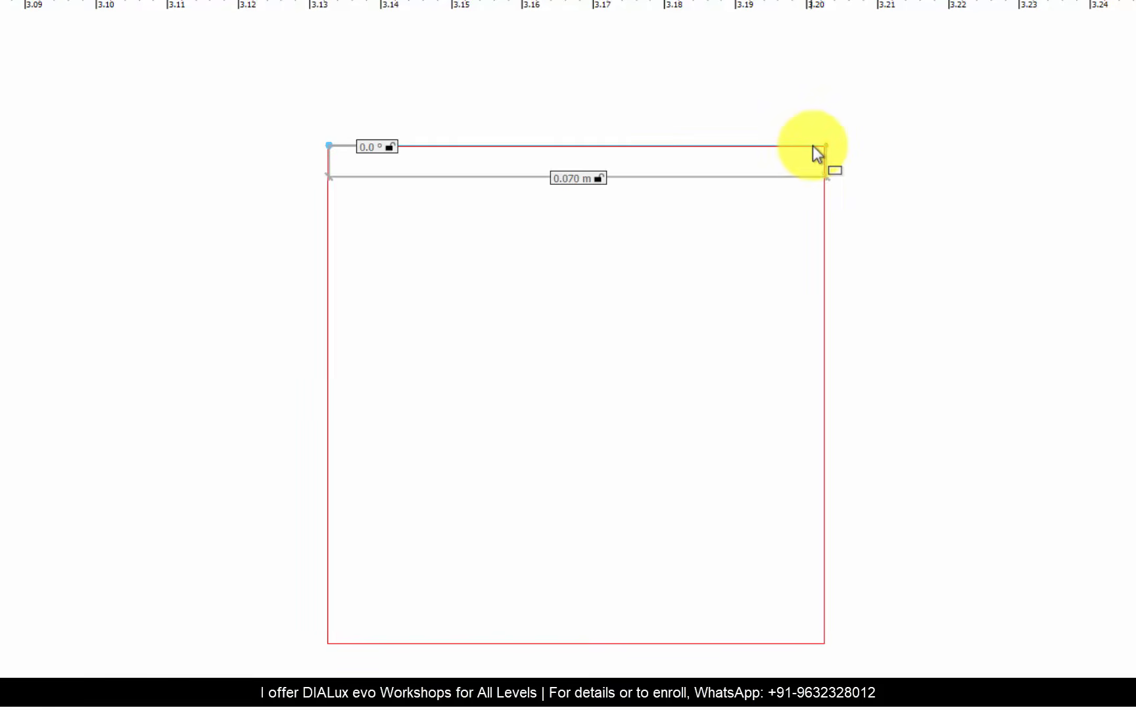
pyautogui.click(813, 146)
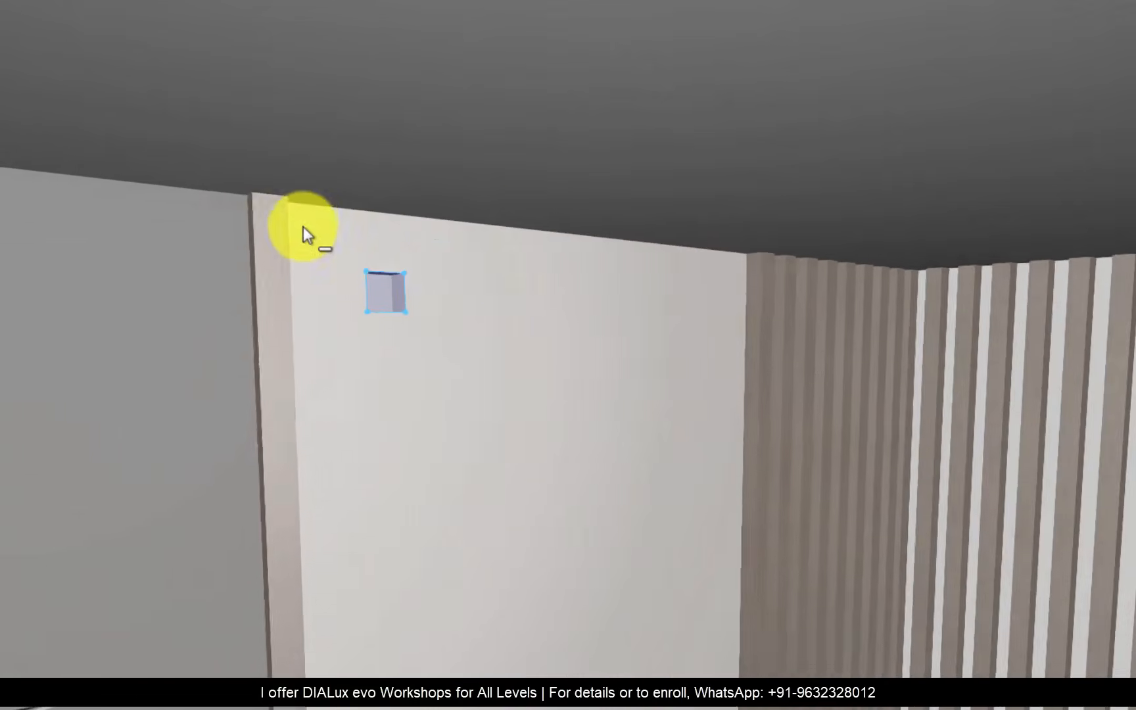
# - Check the niche's 58 mm depth in the spec sheet and set the cutout's cutting depth to 0.058 m
pyautogui.moveTo(302, 226); pyautogui.dragTo(538, 301, button='right')
pyautogui.scroll(5, 538, 301)
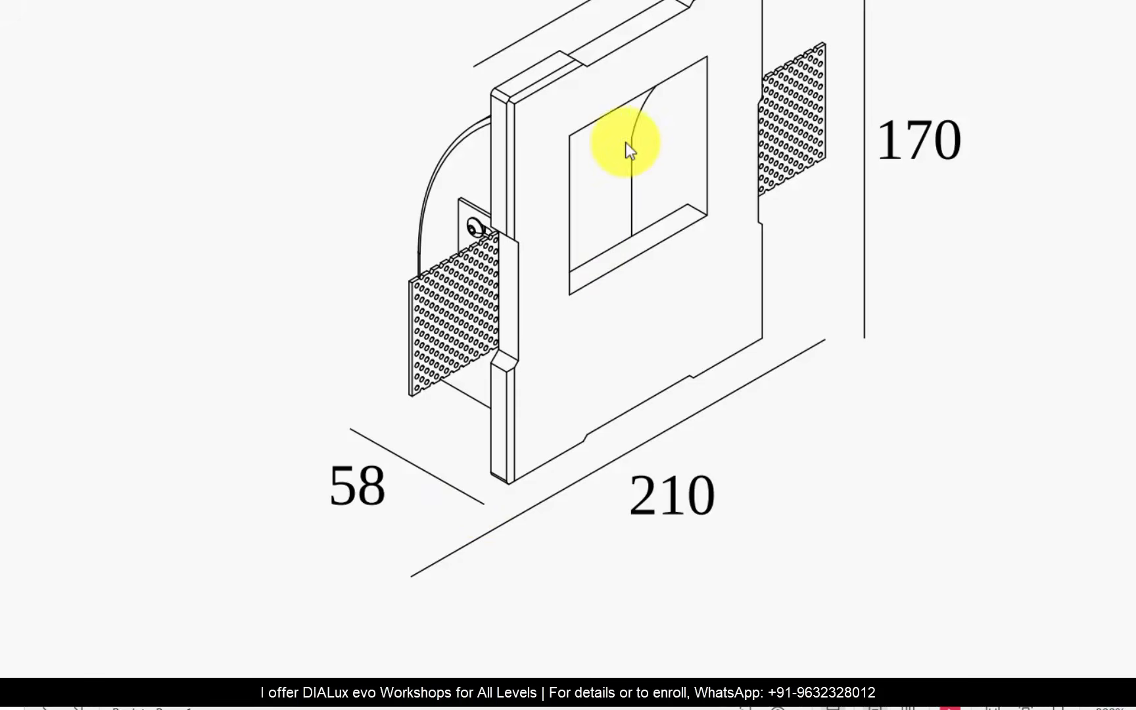
pyautogui.doubleClick(342, 485)
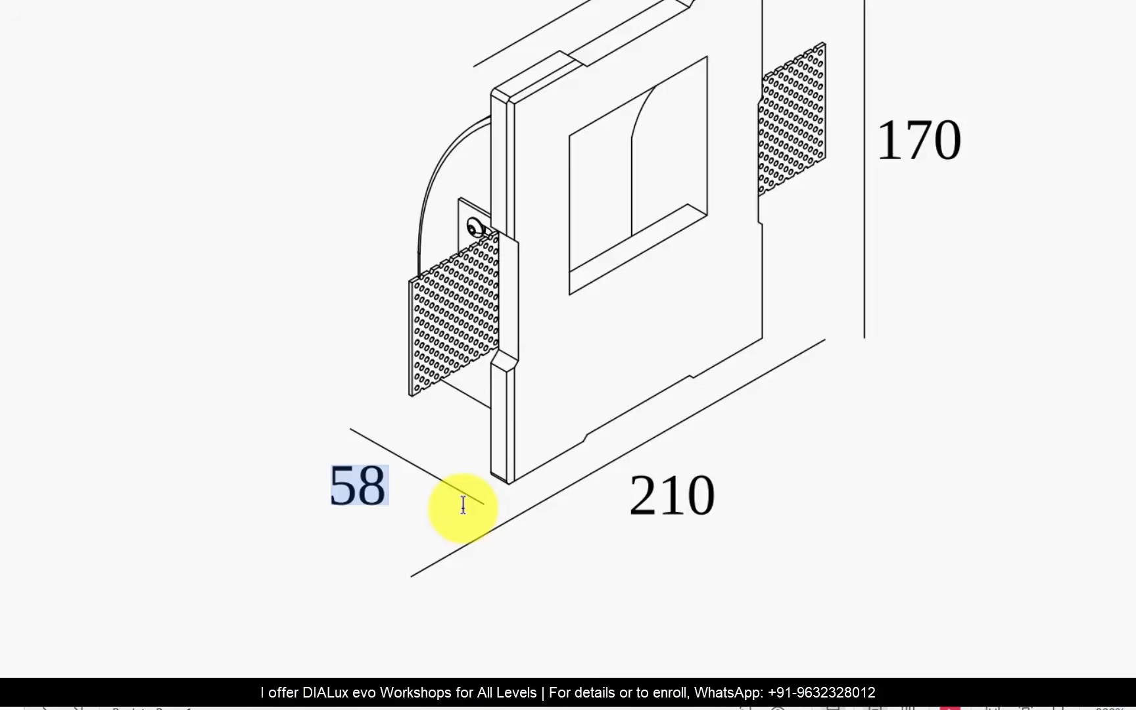
pyautogui.hotkey('alt', 'Tab')
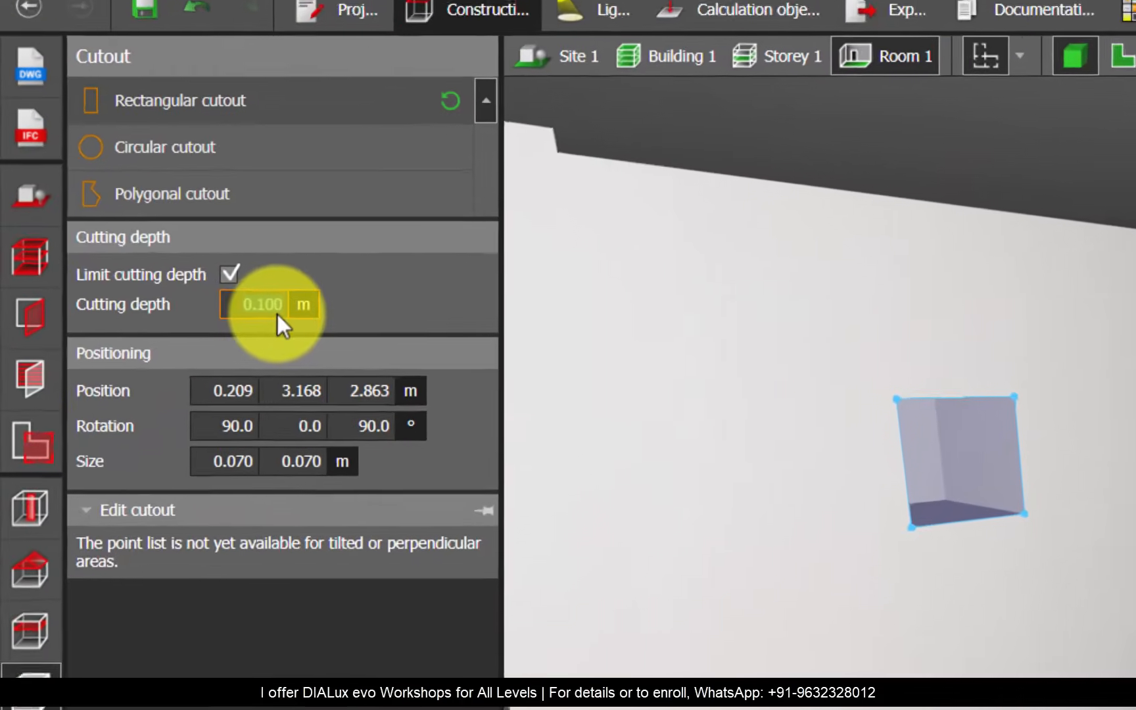
pyautogui.write('0.058')
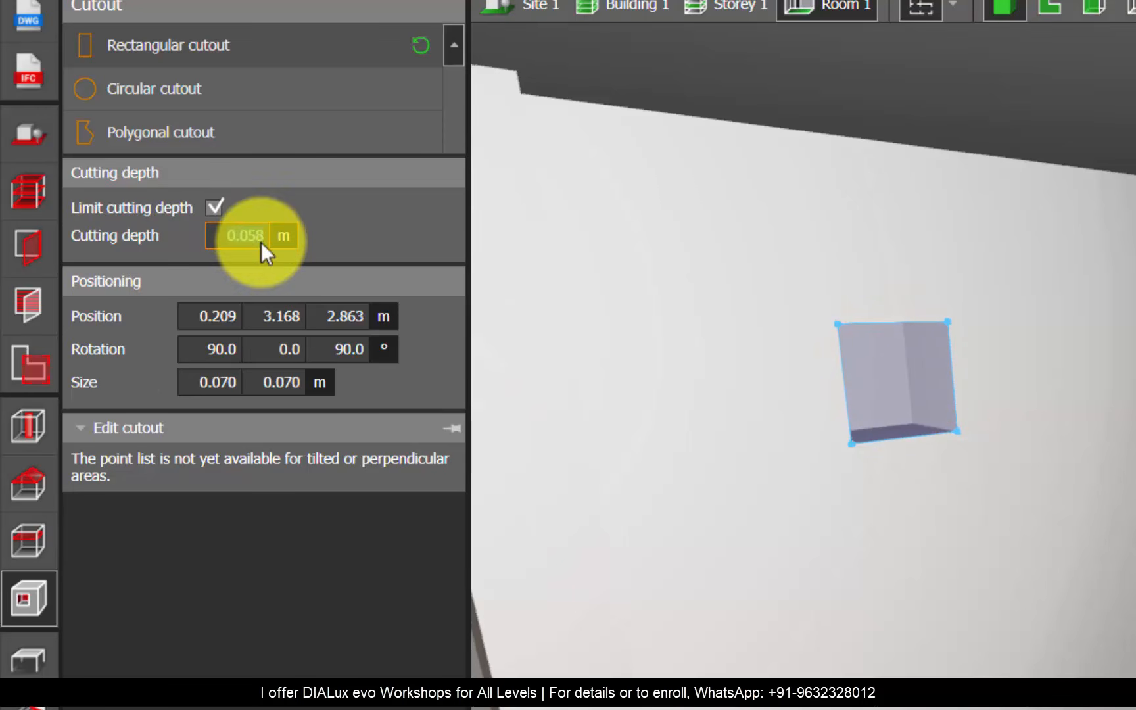
pyautogui.press('Escape')
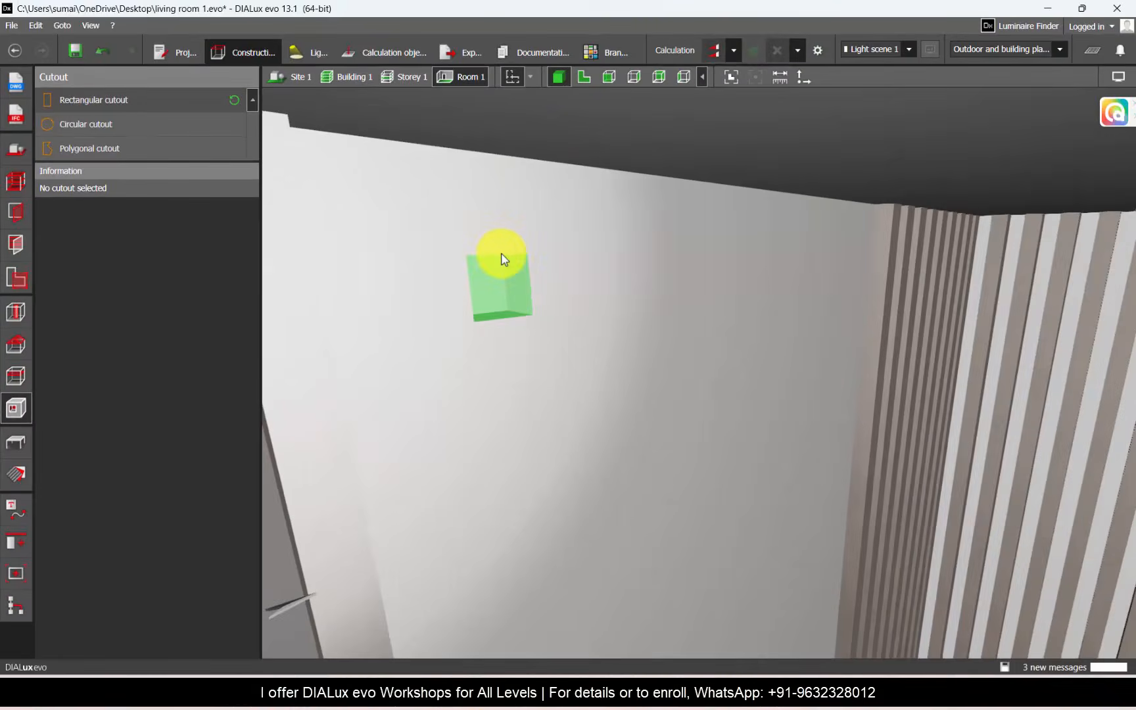
# - Select the finished cutout in the elevation view and copy it straight down onto the second square of the first column
pyautogui.click(902, 332)
pyautogui.click(633, 77)
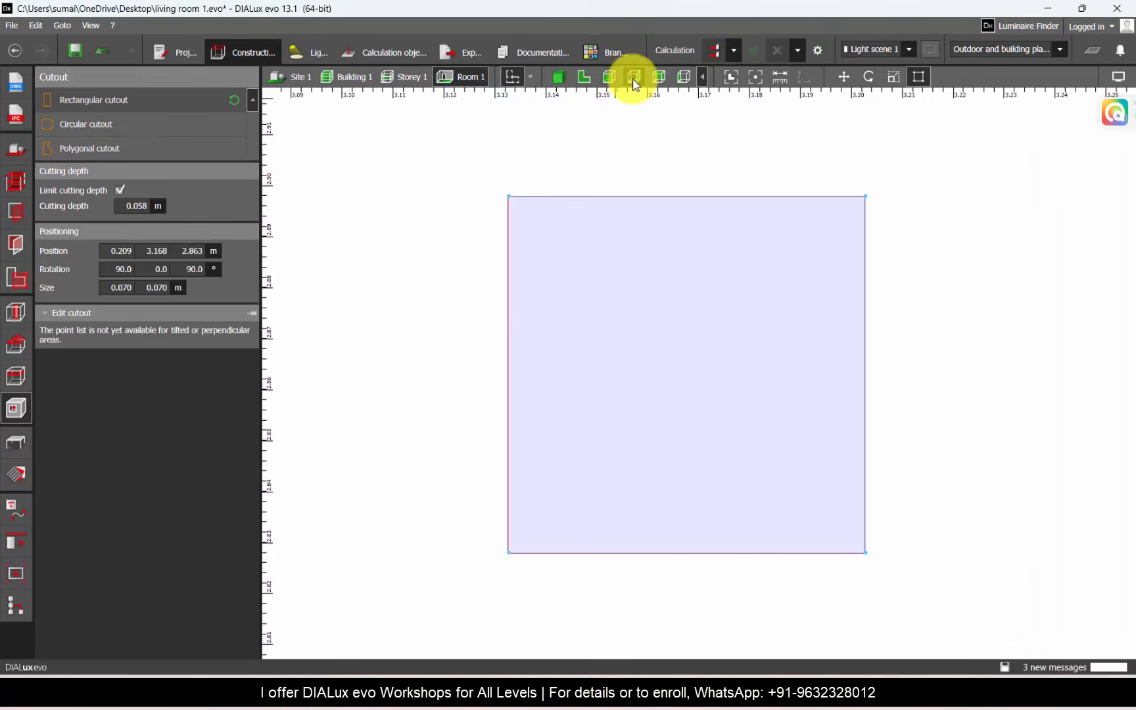
pyautogui.scroll(-5, 506, 241)
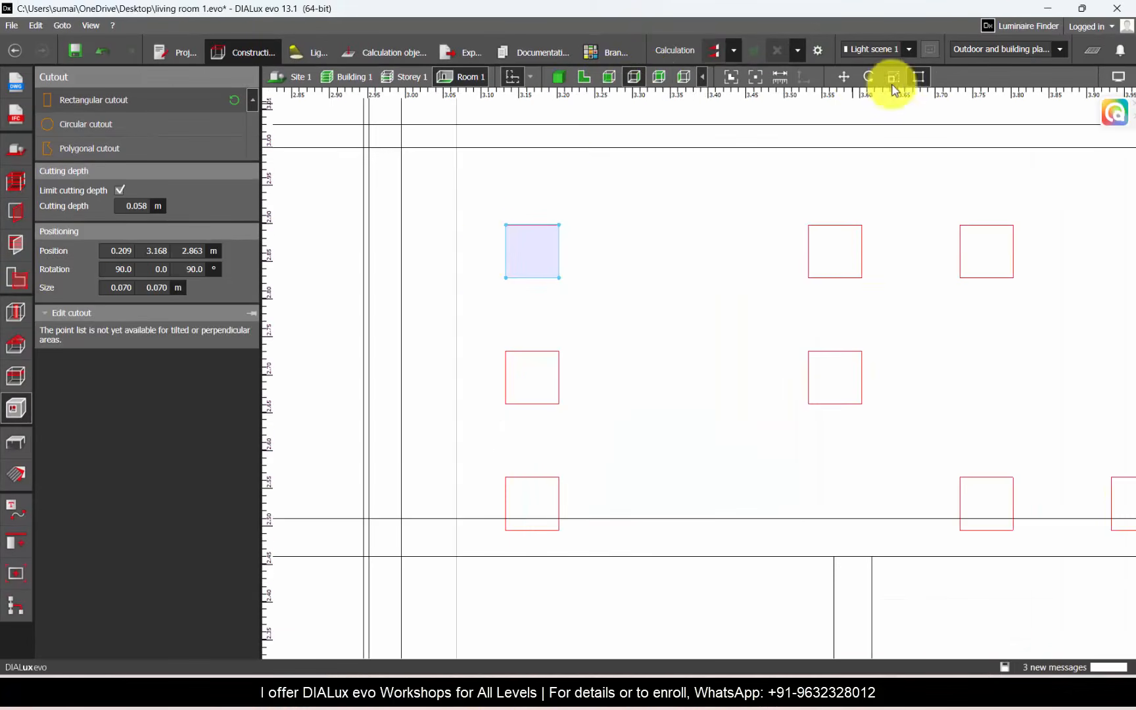
pyautogui.click(843, 76)
pyautogui.scroll(-2, 499, 220)
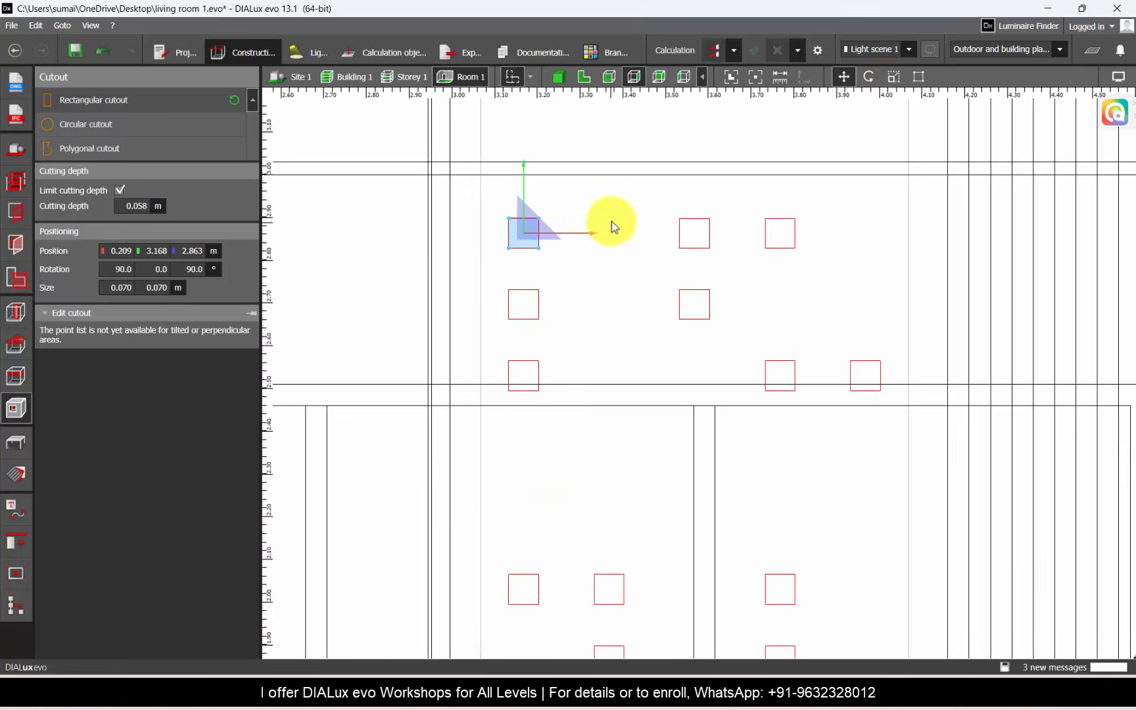
pyautogui.click(594, 209)
pyautogui.click(524, 221)
pyautogui.scroll(3, 526, 209)
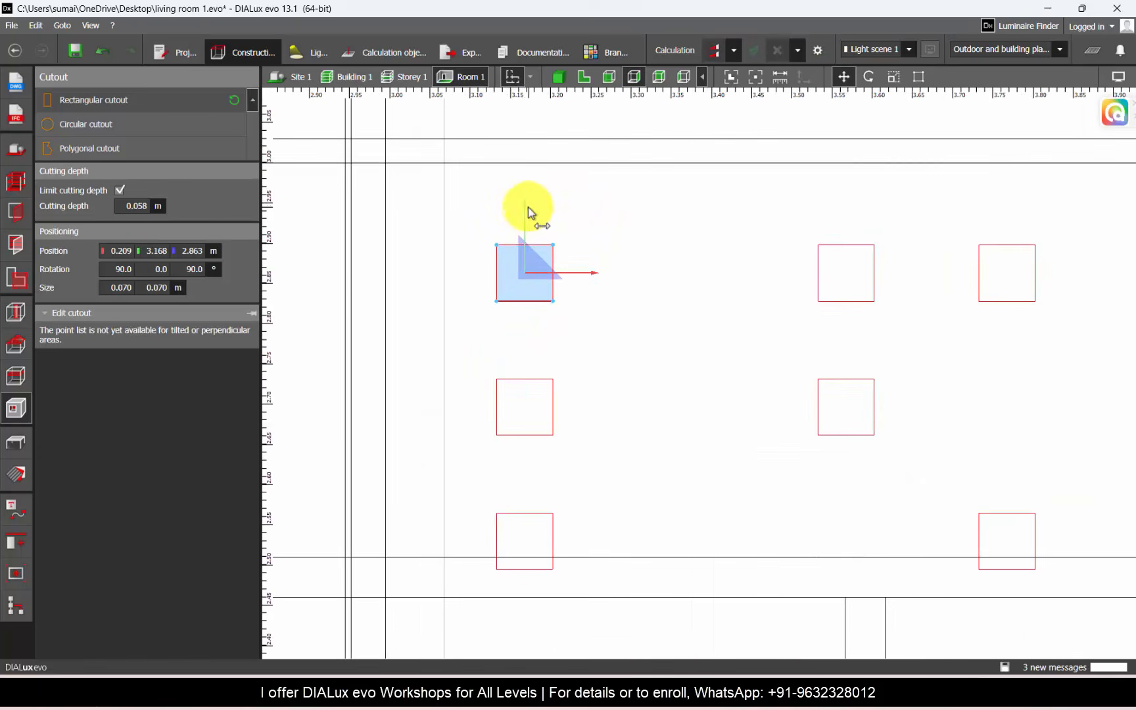
pyautogui.moveTo(525, 209); pyautogui.dragTo(524, 340)
pyautogui.scroll(-2, 520, 178)
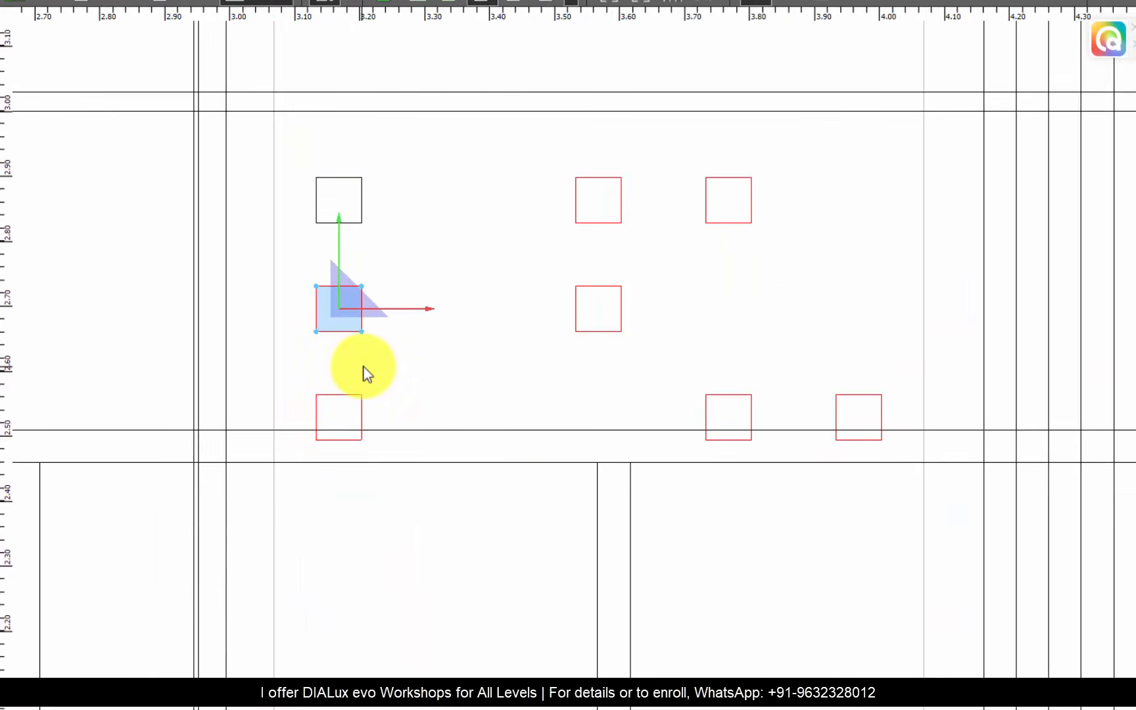
# - Copy the cutout repeatedly down the first column onto each of its remaining layout squares
pyautogui.moveTo(345, 241); pyautogui.dragTo(331, 326)
pyautogui.scroll(-2, 299, 139)
pyautogui.moveTo(299, 139); pyautogui.dragTo(326, 369)
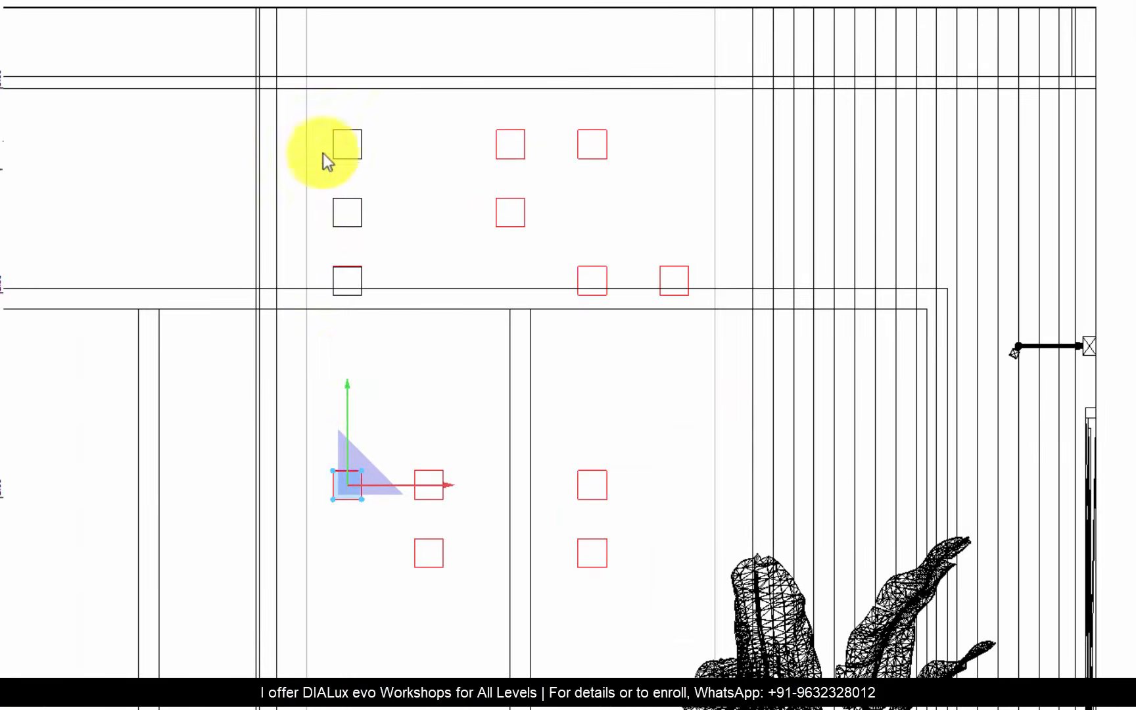
pyautogui.scroll(-3, 301, 159)
pyautogui.scroll(5, 330, 380)
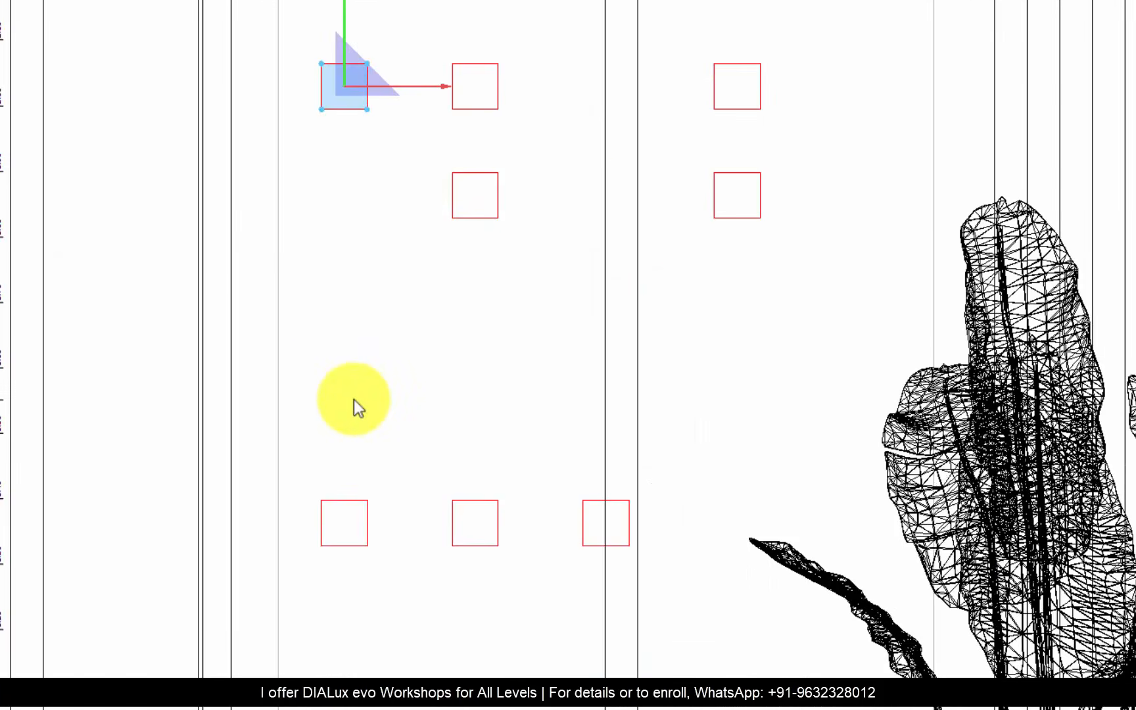
pyautogui.moveTo(344, 1); pyautogui.dragTo(353, 429)
pyautogui.scroll(-3, 352, 429)
pyautogui.scroll(4, 328, 380)
pyautogui.keyDown('ctrl'); pyautogui.moveTo(316, 175); pyautogui.dragTo(323, 504); pyautogui.keyUp('ctrl')
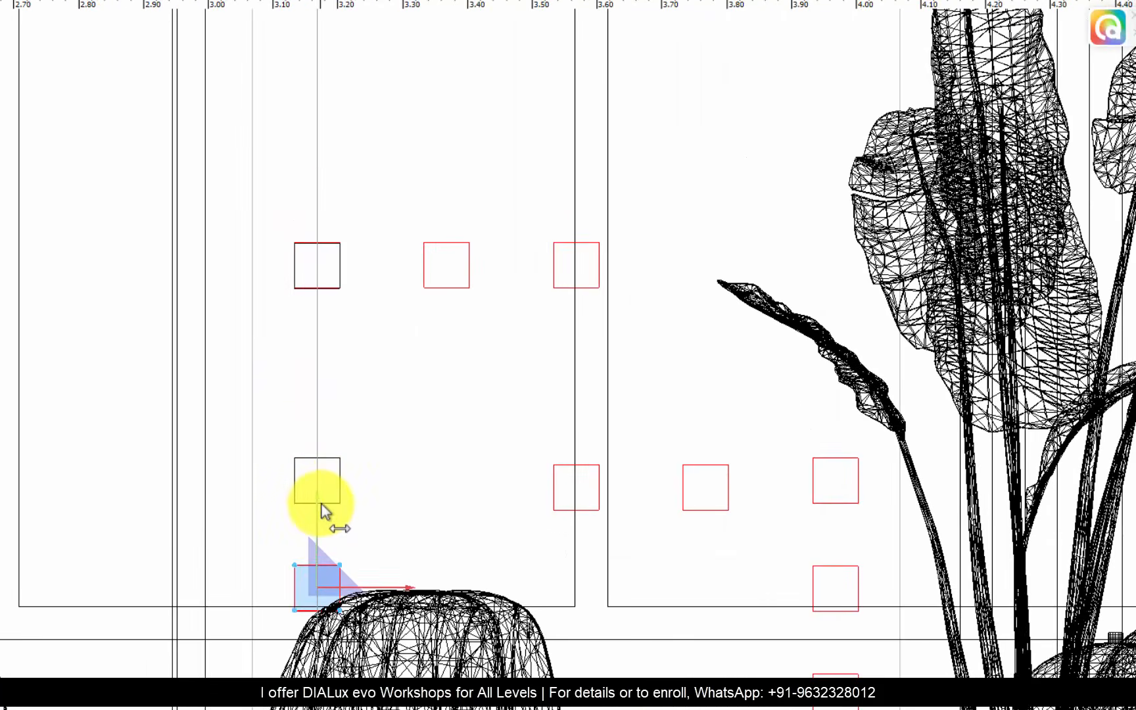
# - Copy the first column's cutout sideways onto the second column's lowest square and upward onto that column's two higher squares
pyautogui.click(334, 281)
pyautogui.keyDown('ctrl'); pyautogui.moveTo(386, 263); pyautogui.dragTo(515, 264); pyautogui.keyUp('ctrl')
pyautogui.scroll(-5, 426, 399)
pyautogui.scroll(4, 434, 355)
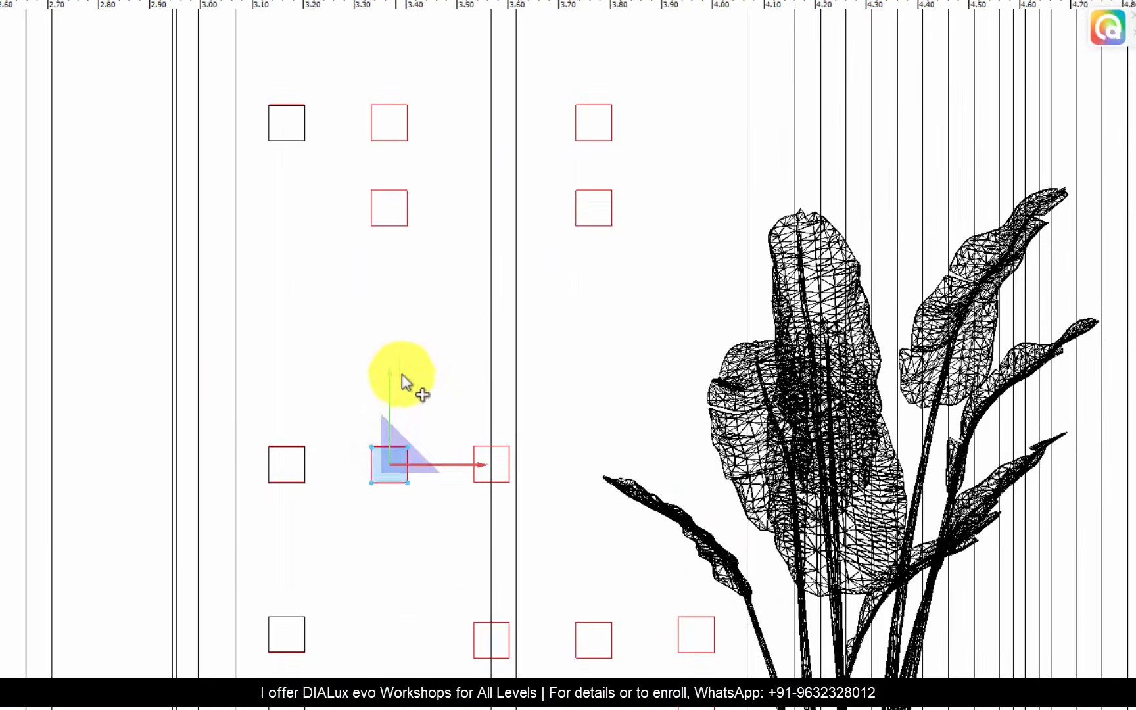
pyautogui.keyDown('ctrl'); pyautogui.moveTo(401, 377); pyautogui.dragTo(400, 123); pyautogui.keyUp('ctrl')
pyautogui.moveTo(401, 123); pyautogui.dragTo(401, 361, button='middle')
pyautogui.scroll(1, 401, 361)
pyautogui.keyDown('ctrl'); pyautogui.moveTo(401, 361); pyautogui.dragTo(400, 261); pyautogui.keyUp('ctrl')
pyautogui.scroll(-2, 482, 418)
# - Copy a cutout onto the top square of the third column and onto the square directly below it
pyautogui.moveTo(456, 336); pyautogui.dragTo(462, 495, button='middle')
pyautogui.click(459, 402)
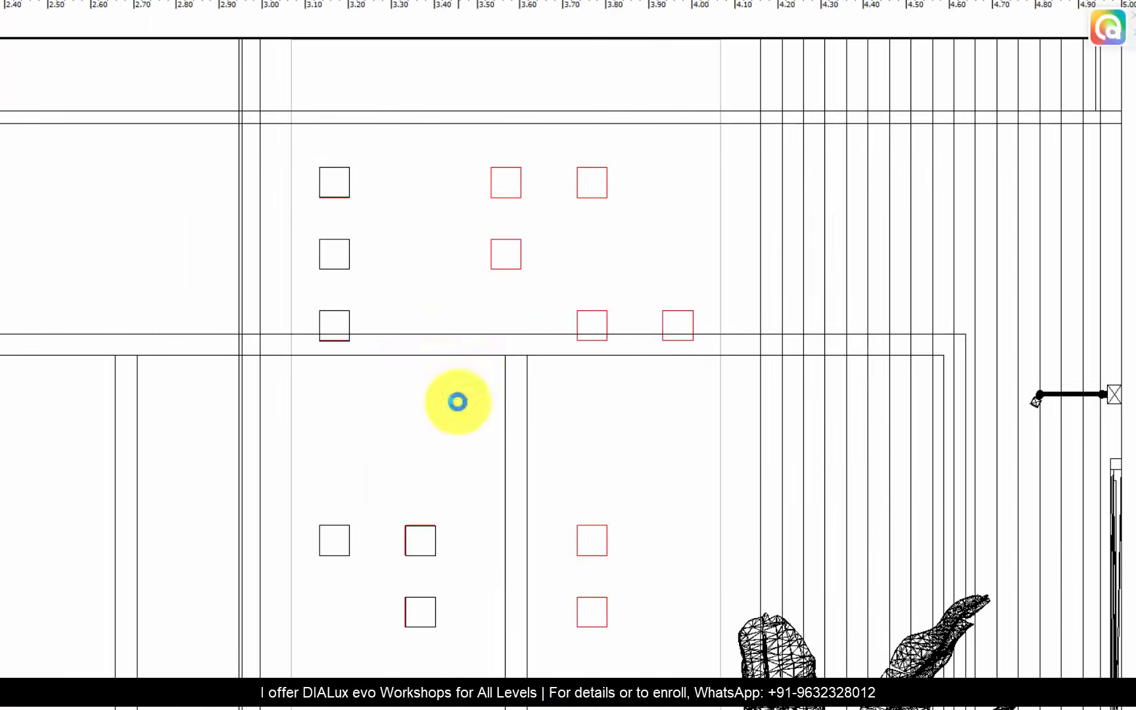
pyautogui.click(509, 178)
pyautogui.scroll(5, 509, 186)
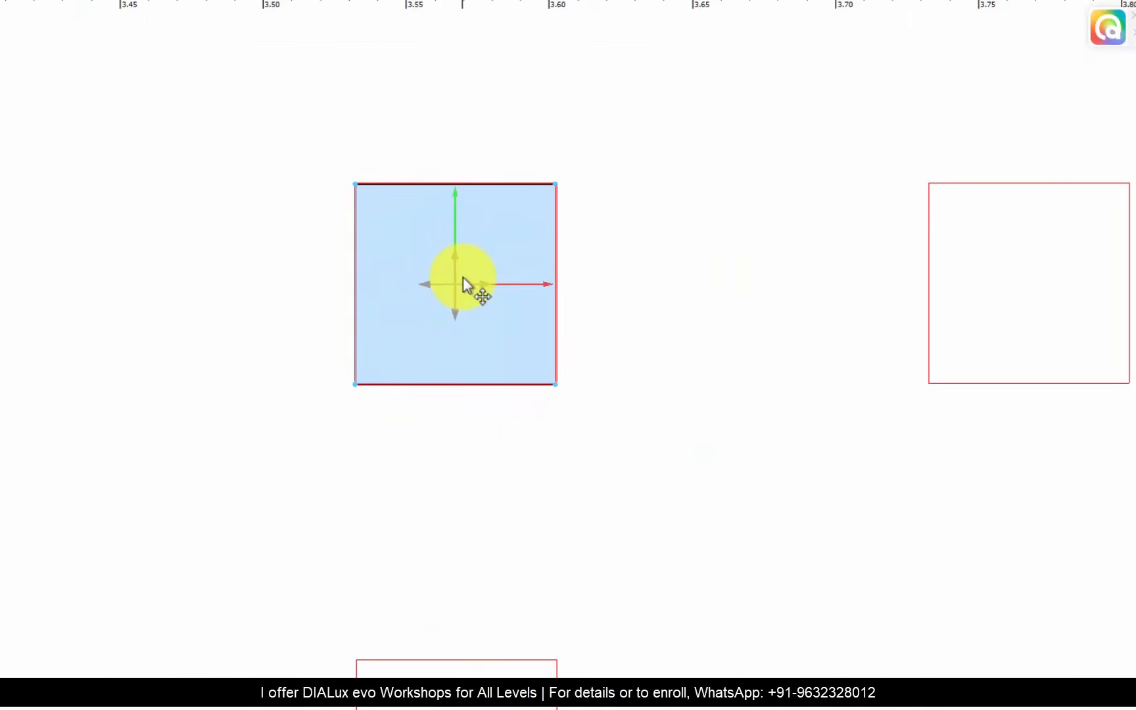
pyautogui.scroll(-3, 462, 277)
pyautogui.keyDown('ctrl'); pyautogui.moveTo(442, 119); pyautogui.dragTo(441, 317); pyautogui.keyUp('ctrl')
pyautogui.scroll(-5, 419, 165)
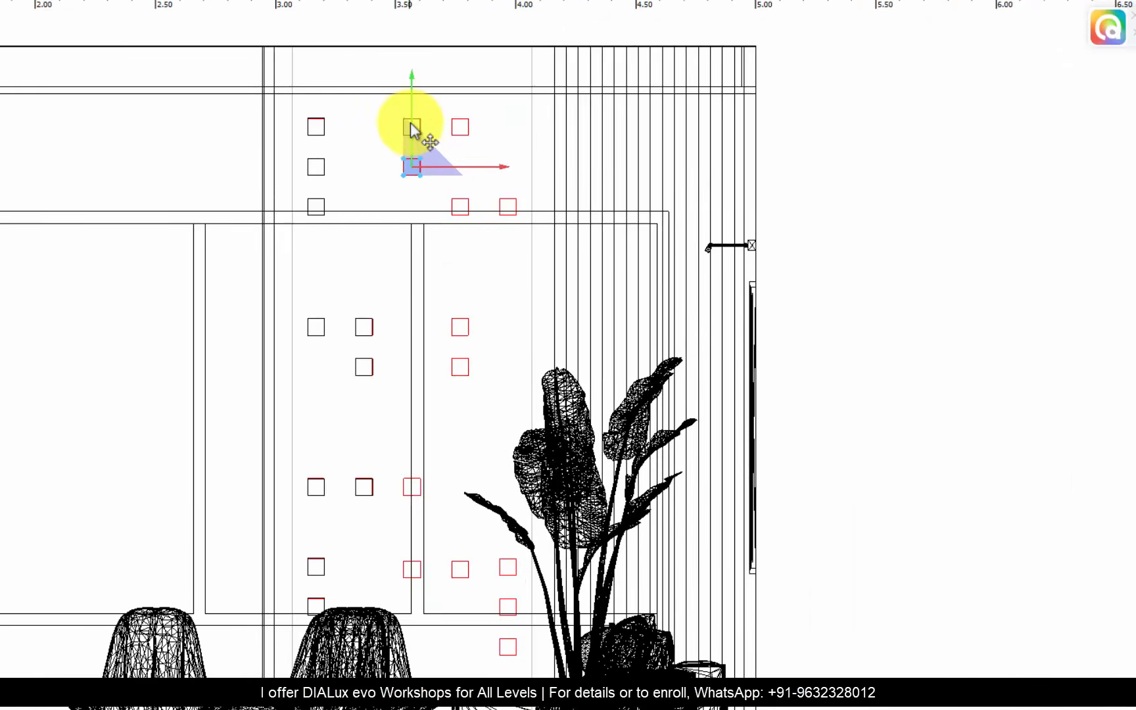
# - Copy the cutout down onto the third column's two lower squares, aligning it with the layout outline
pyautogui.keyDown('ctrl'); pyautogui.moveTo(410, 77); pyautogui.dragTo(408, 397); pyautogui.keyUp('ctrl')
pyautogui.scroll(5, 408, 504)
pyautogui.moveTo(447, 226); pyautogui.dragTo(447, 216)
pyautogui.scroll(-3, 436, 92)
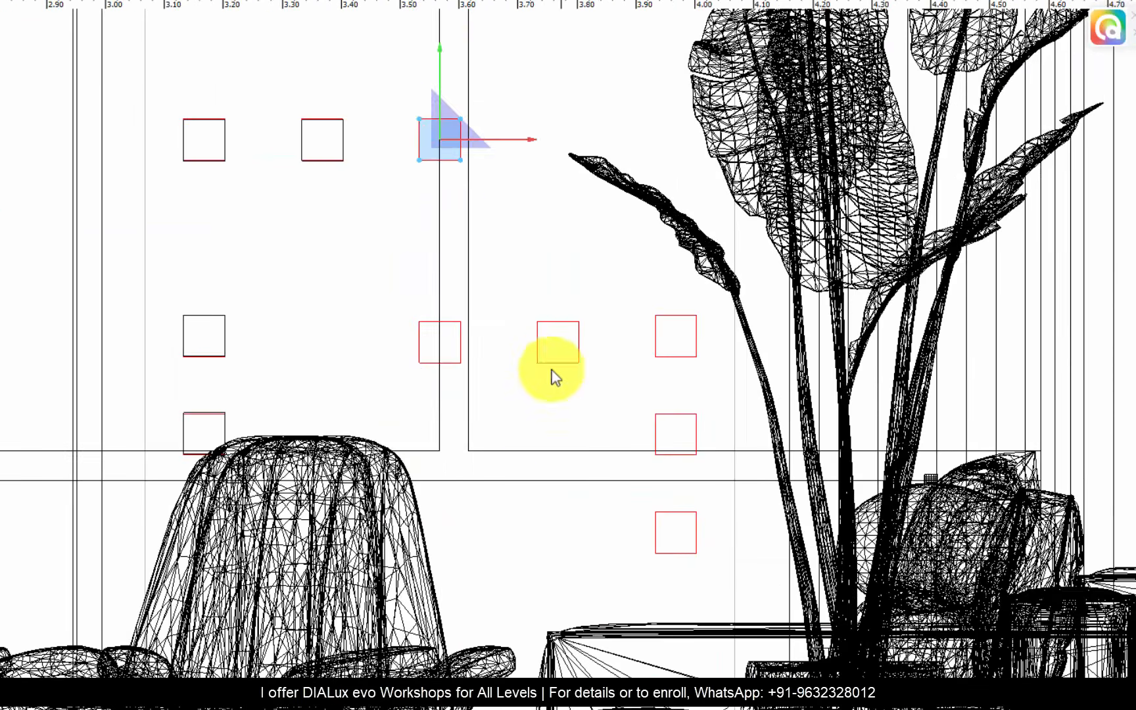
pyautogui.keyDown('ctrl'); pyautogui.moveTo(439, 49); pyautogui.dragTo(439, 251); pyautogui.keyUp('ctrl')
# - Copy the third column's lowest cutout sideways onto the fourth column's lowest square and align it with the outline
pyautogui.scroll(-3, 319, 287)
pyautogui.scroll(3, 417, 340)
pyautogui.keyDown('ctrl'); pyautogui.moveTo(410, 298); pyautogui.dragTo(525, 301); pyautogui.keyUp('ctrl')
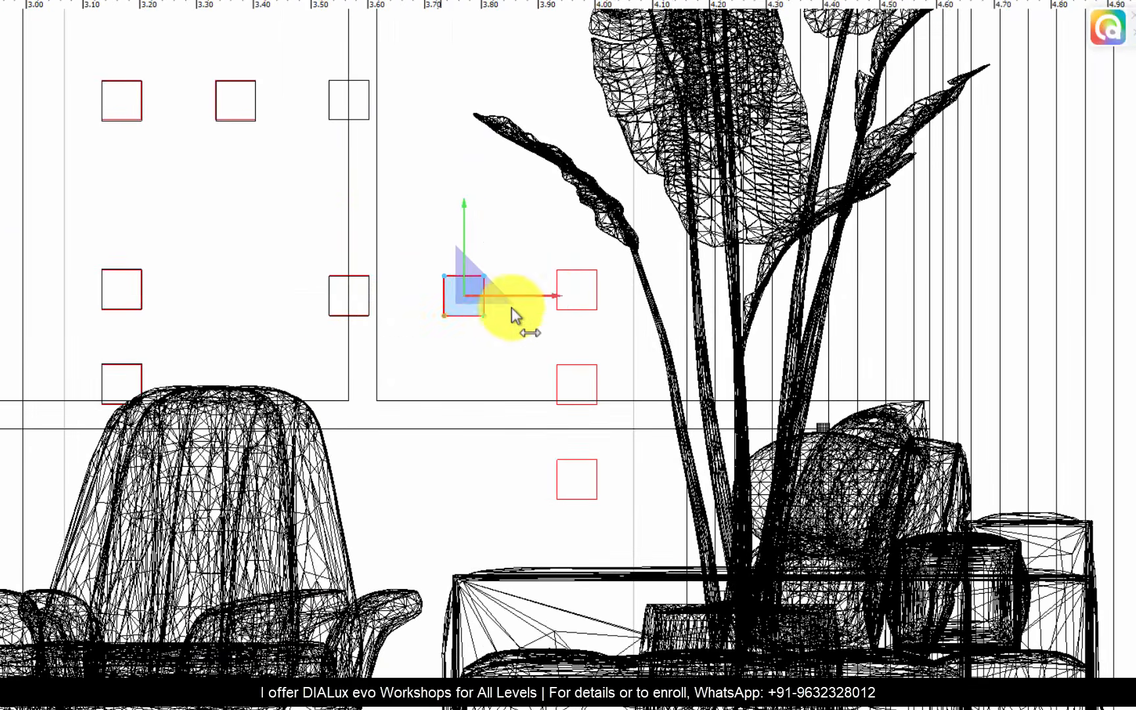
pyautogui.scroll(6, 451, 289)
pyautogui.moveTo(602, 323); pyautogui.dragTo(605, 323)
# - Copy the cutout onto the fifth column beside the plant, align it with its square, and copy it down to the squares below
pyautogui.scroll(-3, 605, 327)
pyautogui.keyDown('ctrl'); pyautogui.moveTo(394, 290); pyautogui.dragTo(656, 243); pyautogui.keyUp('ctrl')
pyautogui.scroll(3, 570, 221)
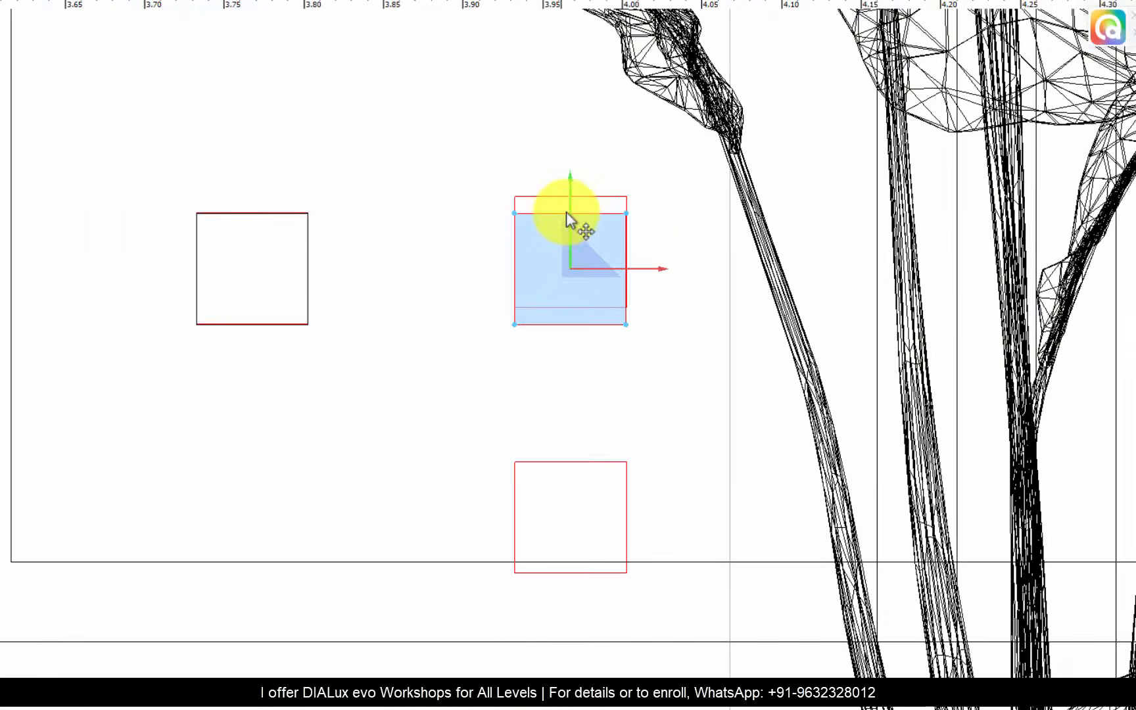
pyautogui.moveTo(578, 209); pyautogui.dragTo(576, 182)
pyautogui.scroll(-3, 551, 119)
pyautogui.keyDown('ctrl'); pyautogui.moveTo(564, 117); pyautogui.dragTo(585, 521); pyautogui.keyUp('ctrl')
pyautogui.scroll(-6, 475, 543)
pyautogui.scroll(1, 494, 549)
# - Copy a cutout up onto the fourth column's two mid-height squares and align the copies with their outlines
pyautogui.keyDown('ctrl'); pyautogui.moveTo(506, 583); pyautogui.dragTo(450, 193); pyautogui.keyUp('ctrl')
pyautogui.scroll(4, 381, 174)
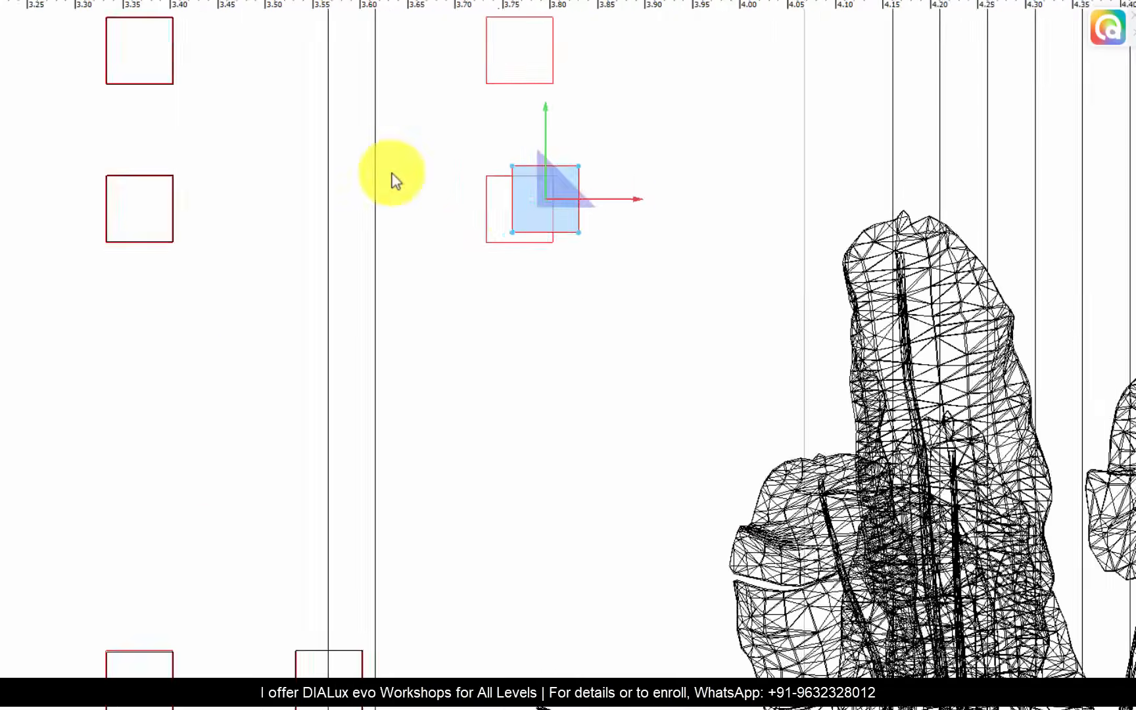
pyautogui.scroll(4, 539, 180)
pyautogui.moveTo(561, 230); pyautogui.dragTo(487, 256)
pyautogui.scroll(-2, 471, 526)
pyautogui.scroll(1, 431, 449)
pyautogui.scroll(-3, 537, 438)
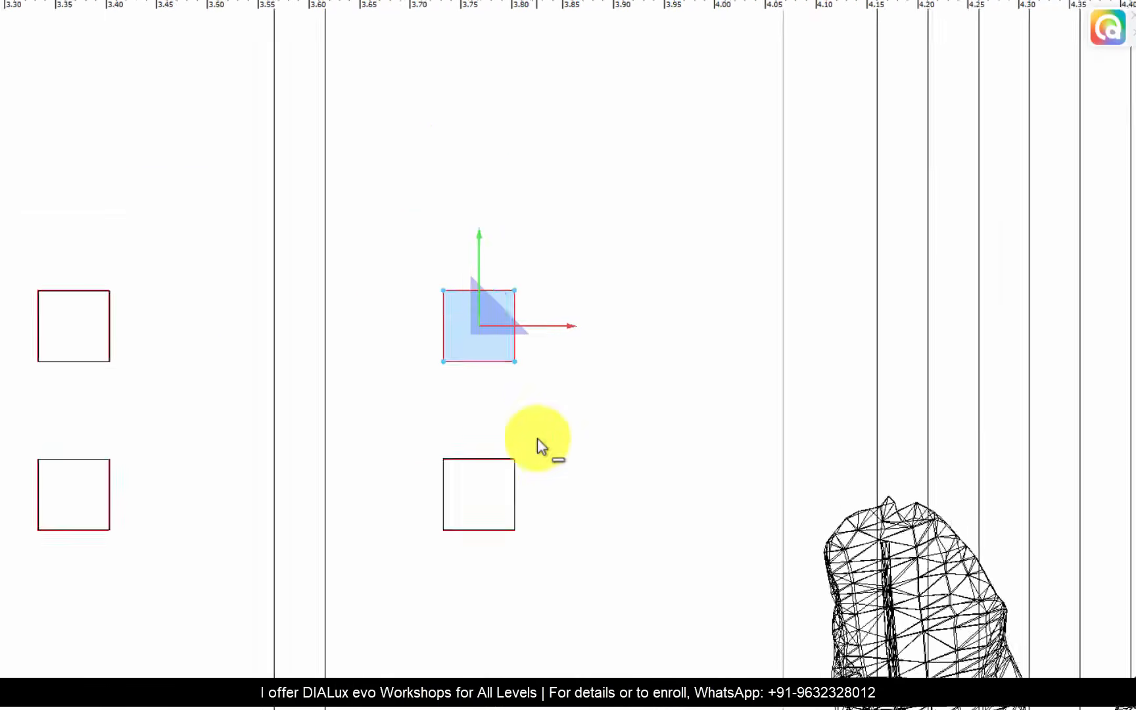
# - Copy the cutout up onto the fourth column's square at about 2.52 m and sideways onto the fifth column's square at that height
pyautogui.scroll(-4, 565, 441)
pyautogui.scroll(1, 539, 406)
pyautogui.keyDown('ctrl'); pyautogui.moveTo(459, 452); pyautogui.dragTo(459, 265); pyautogui.keyUp('ctrl')
pyautogui.scroll(7, 447, 334)
pyautogui.moveTo(551, 369); pyautogui.dragTo(552, 337)
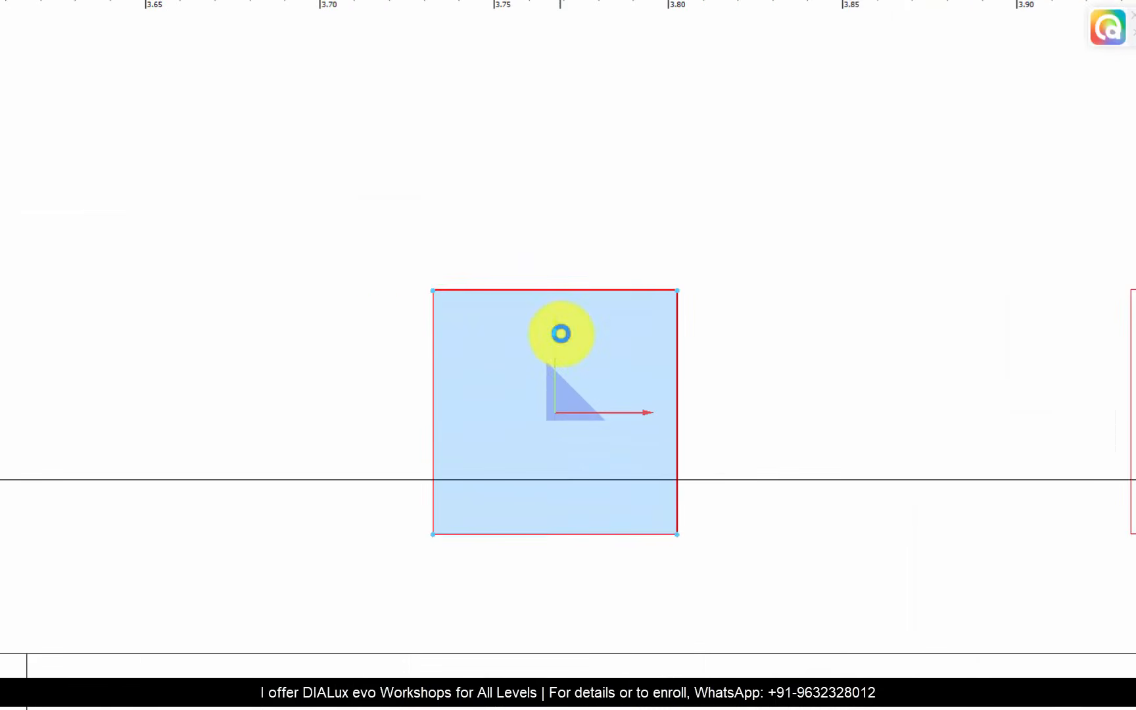
pyautogui.scroll(-3, 227, 293)
pyautogui.keyDown('ctrl'); pyautogui.moveTo(469, 349); pyautogui.dragTo(751, 350); pyautogui.keyUp('ctrl')
pyautogui.scroll(-3, 535, 228)
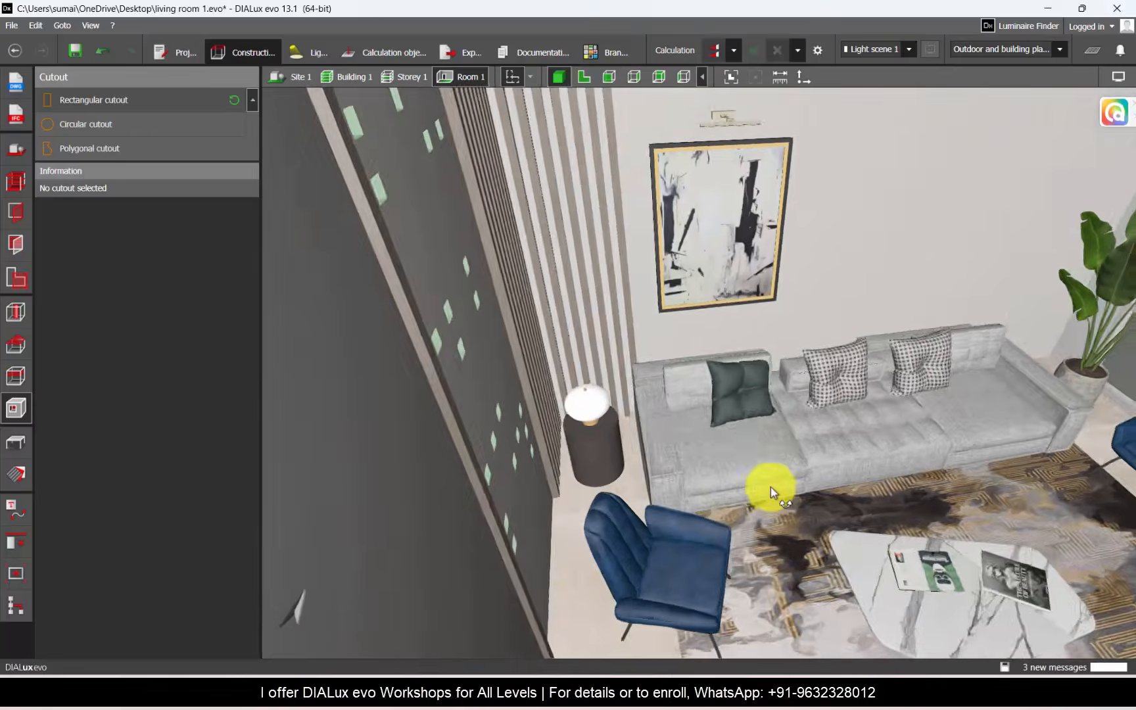
# - Switch to the GYN W S 930 spec sheet PDF and examine the luminaire's dimension drawing up close
pyautogui.moveTo(770, 486); pyautogui.dragTo(621, 467)
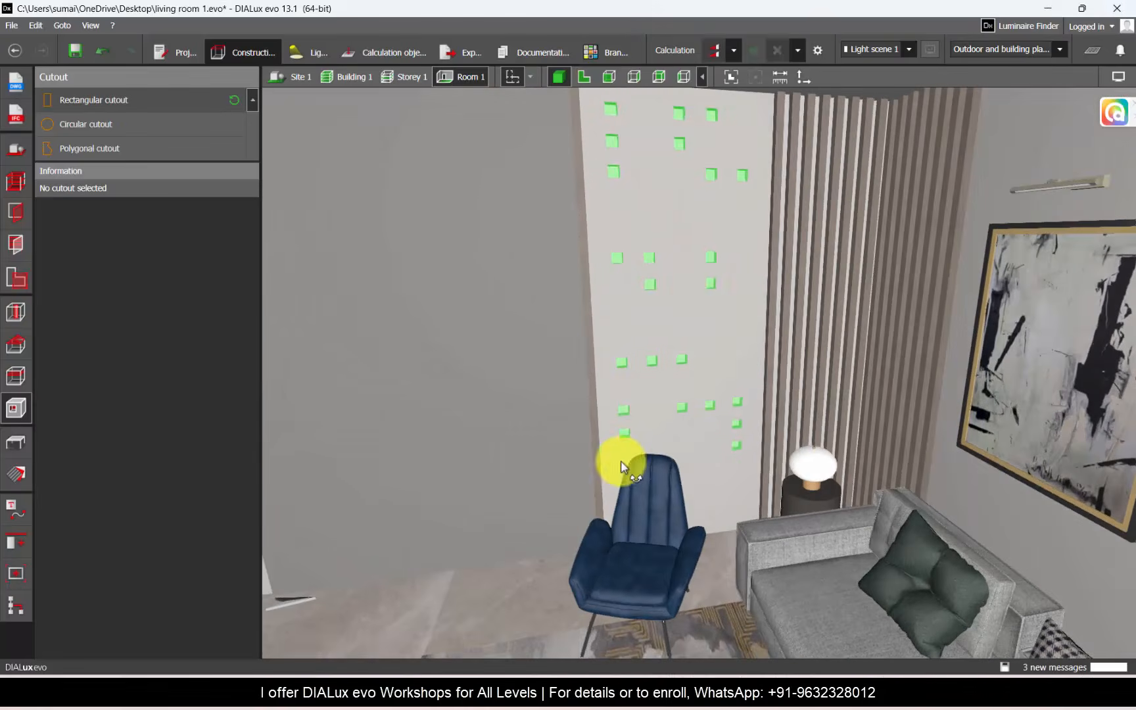
pyautogui.click(8, 446)
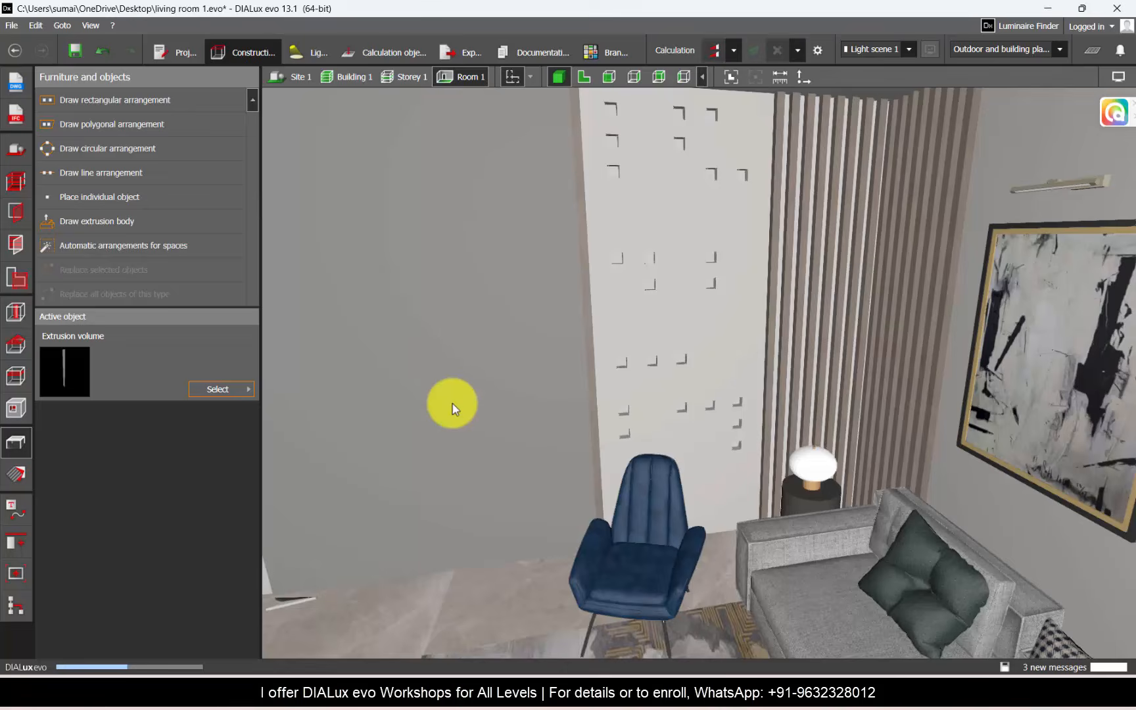
pyautogui.hotkey('alt', 'Tab')
pyautogui.click(608, 11)
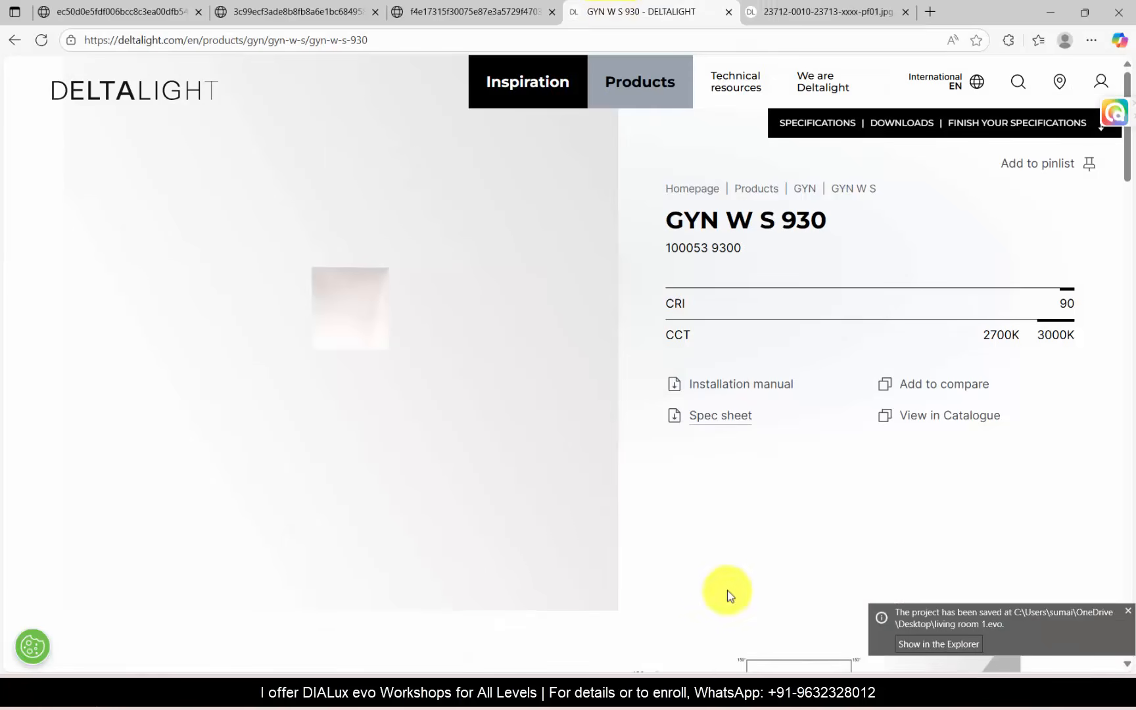
pyautogui.click(704, 691)
pyautogui.keyDown('ctrl'); pyautogui.scroll(-5, 517, 316); pyautogui.keyUp('ctrl')
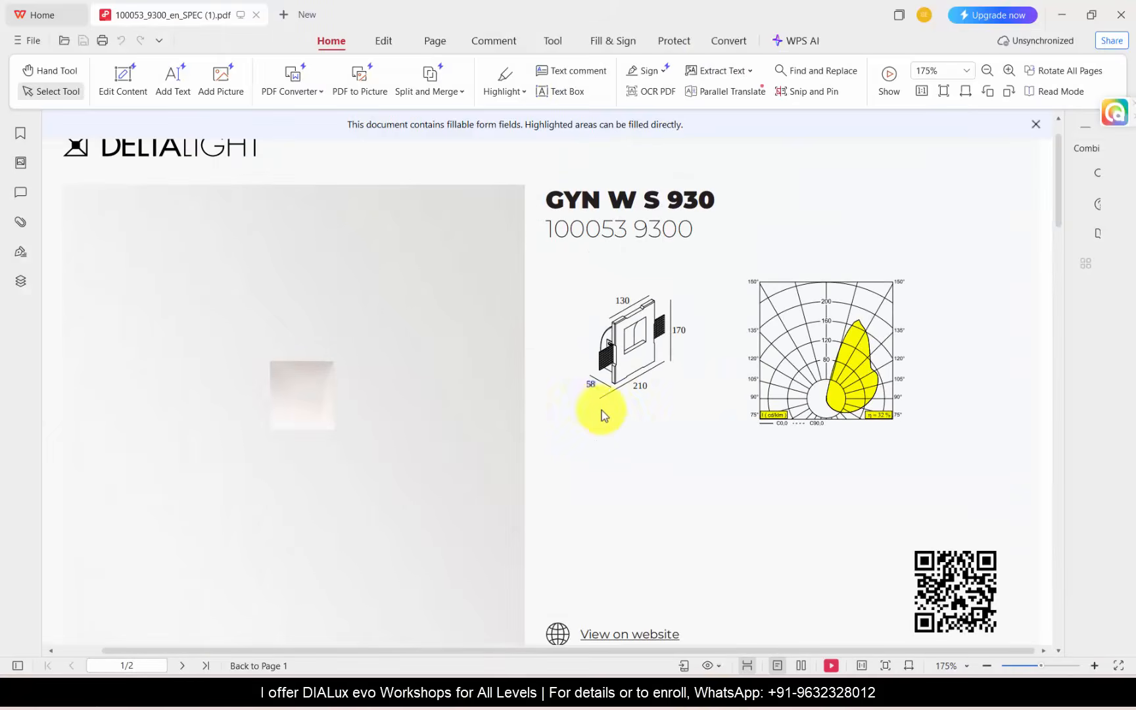
pyautogui.keyDown('ctrl'); pyautogui.scroll(3, 610, 360); pyautogui.keyUp('ctrl')
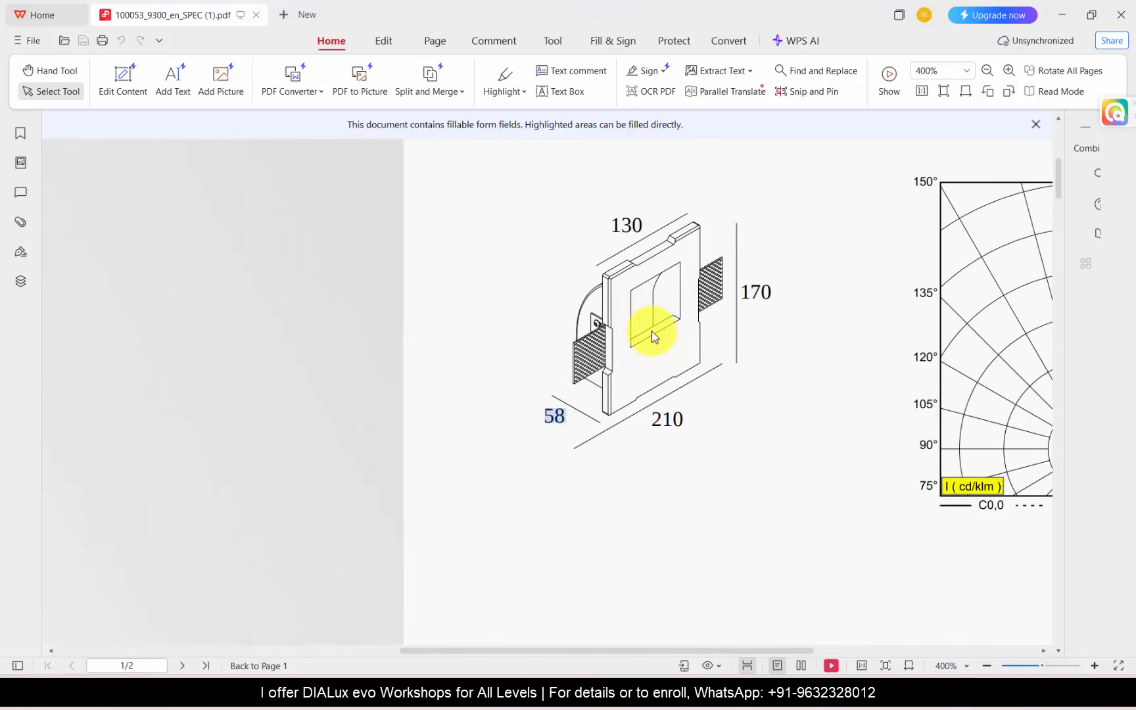
# - Download the 3D file package for GYN W S 930 from the Delta Light product page
pyautogui.click(434, 687)
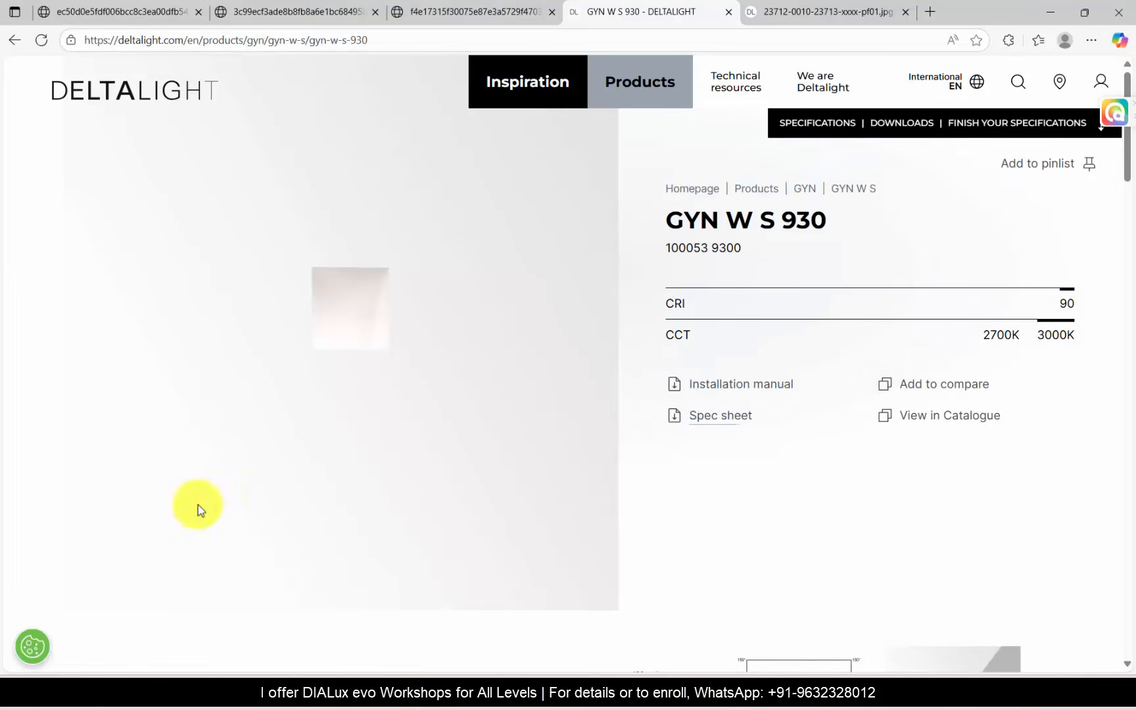
pyautogui.moveTo(1129, 167); pyautogui.dragTo(1125, 462)
pyautogui.click(488, 402)
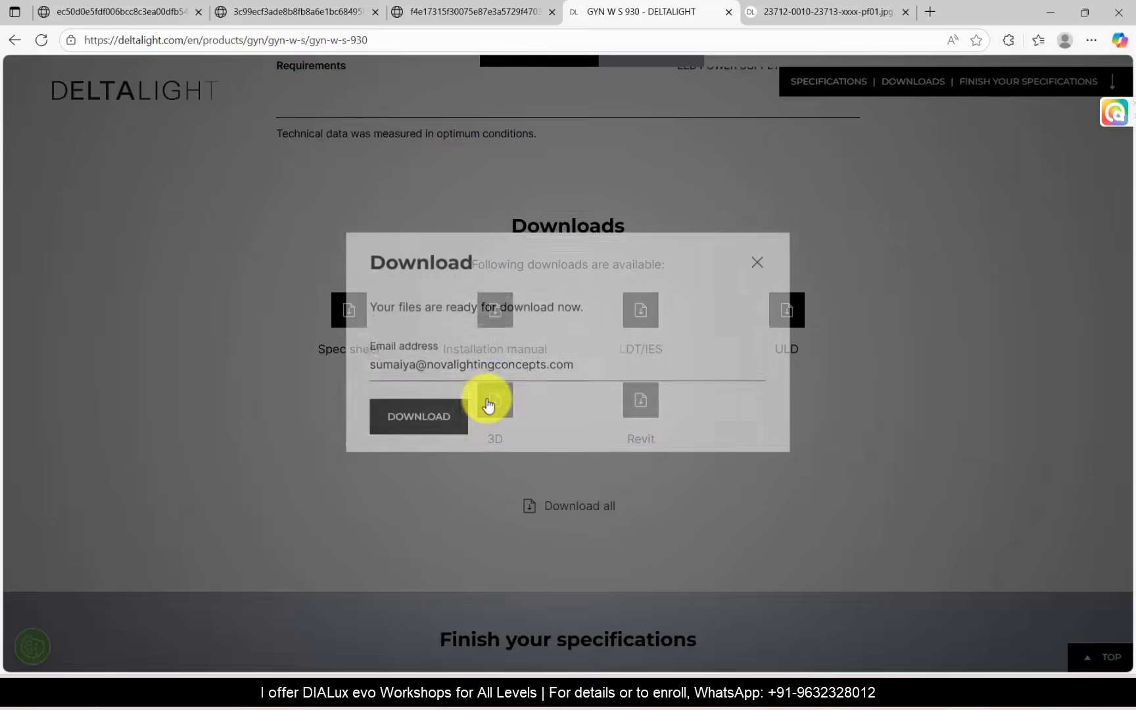
pyautogui.click(456, 450)
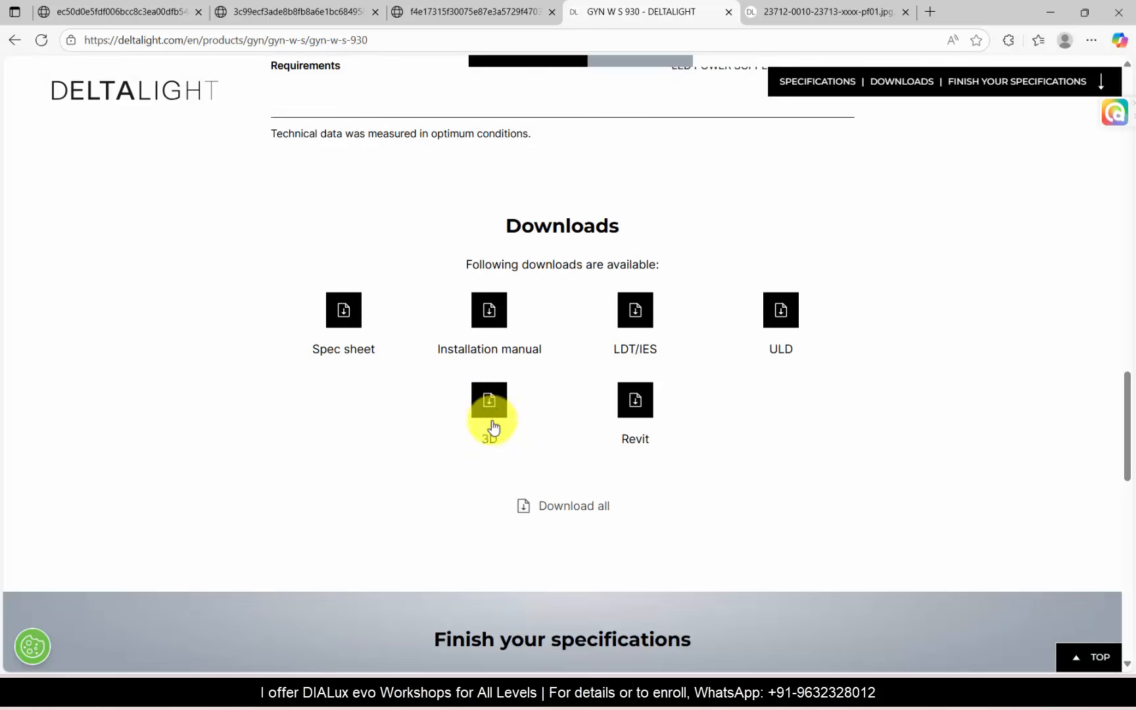
pyautogui.click(489, 404)
pyautogui.click(436, 438)
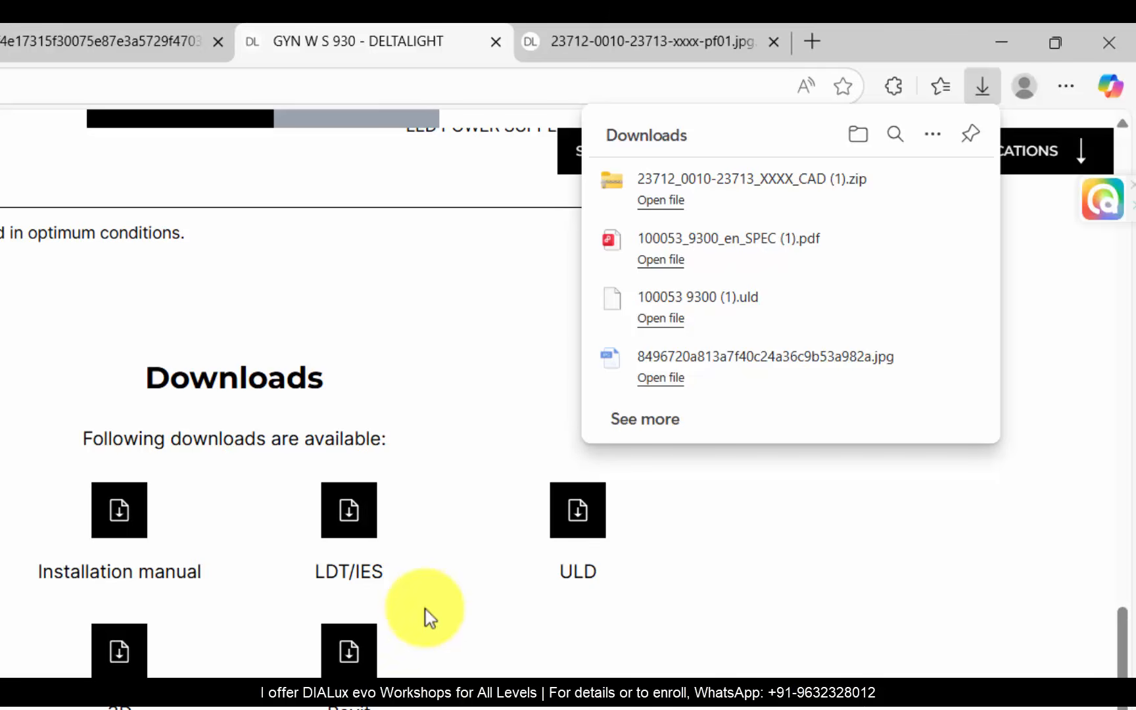
# - Extract 23712_0010-23713_XXXX_CAD (1).zip in the Downloads folder and review the 3ds, dwg, obj, skp and fbx files
pyautogui.click(930, 181)
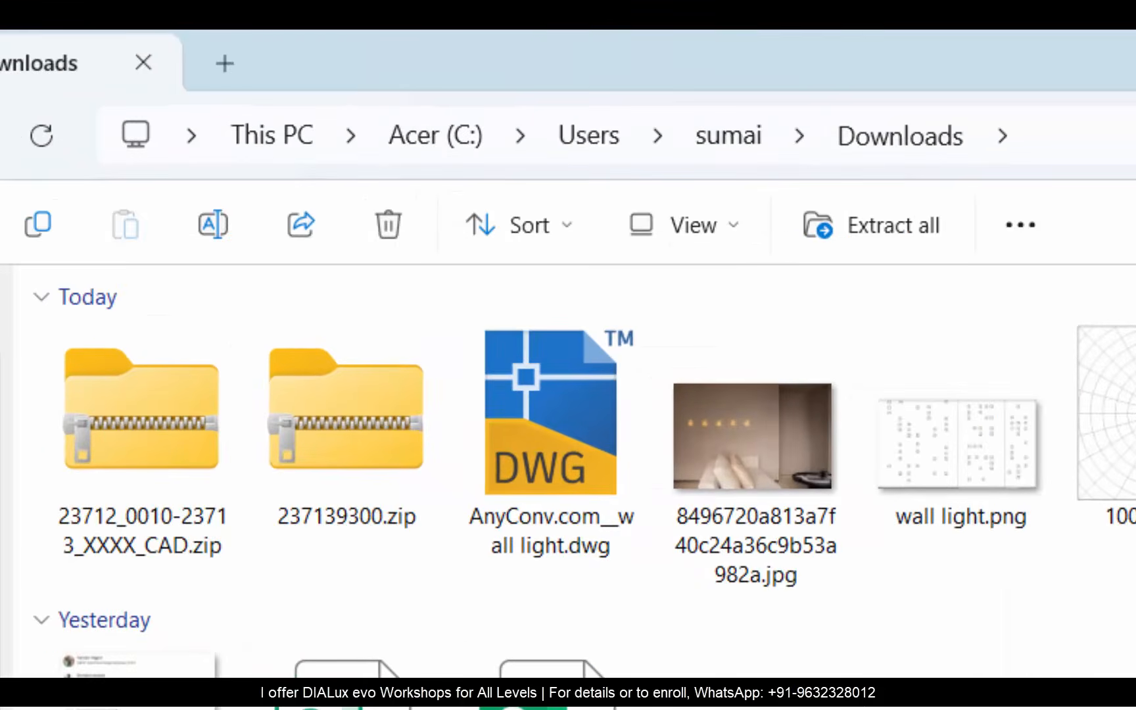
pyautogui.click(871, 225)
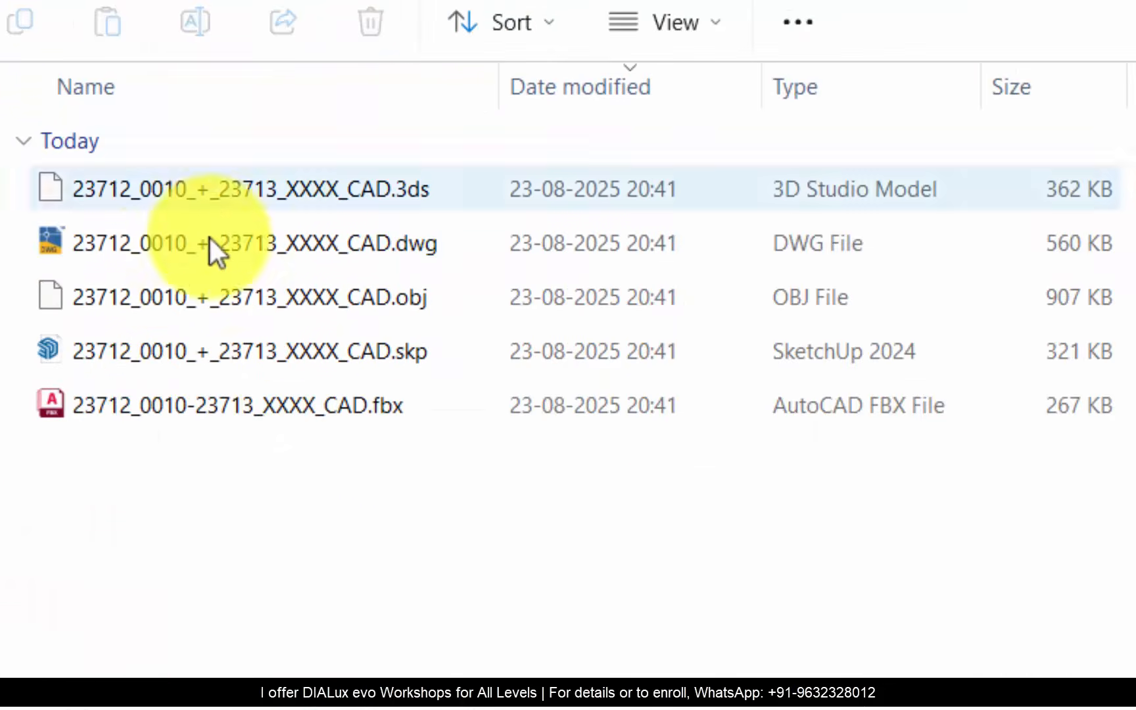
pyautogui.click(247, 201)
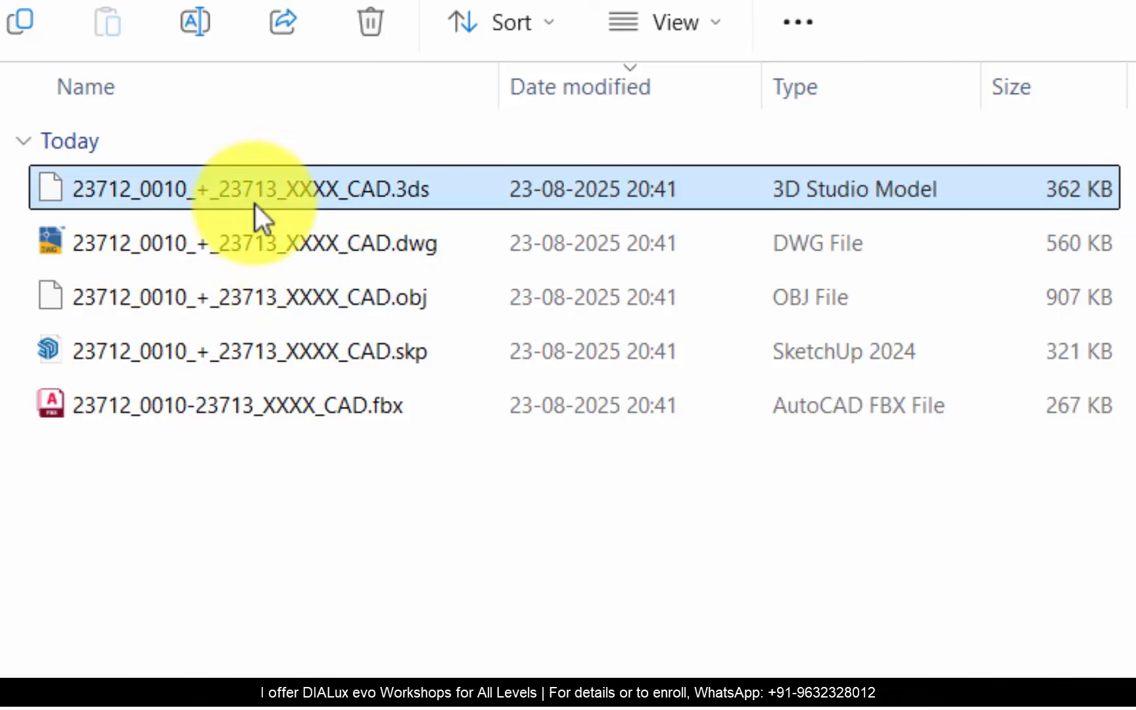
pyautogui.click(274, 244)
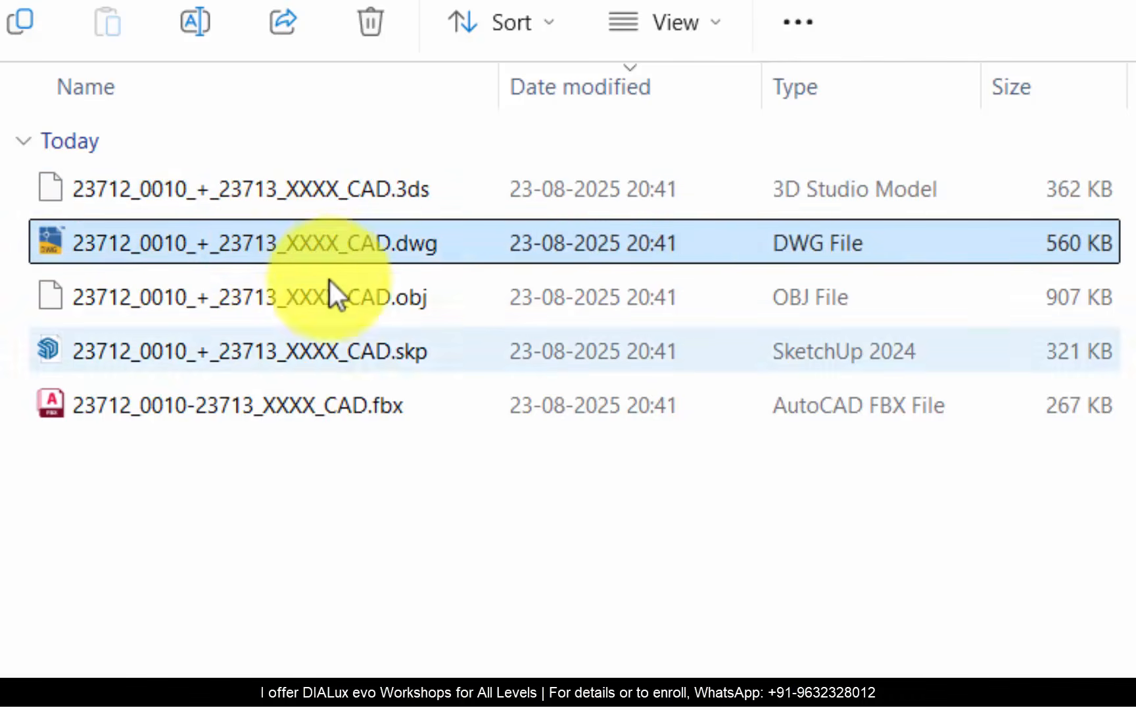
pyautogui.click(331, 284)
pyautogui.click(340, 353)
pyautogui.click(359, 409)
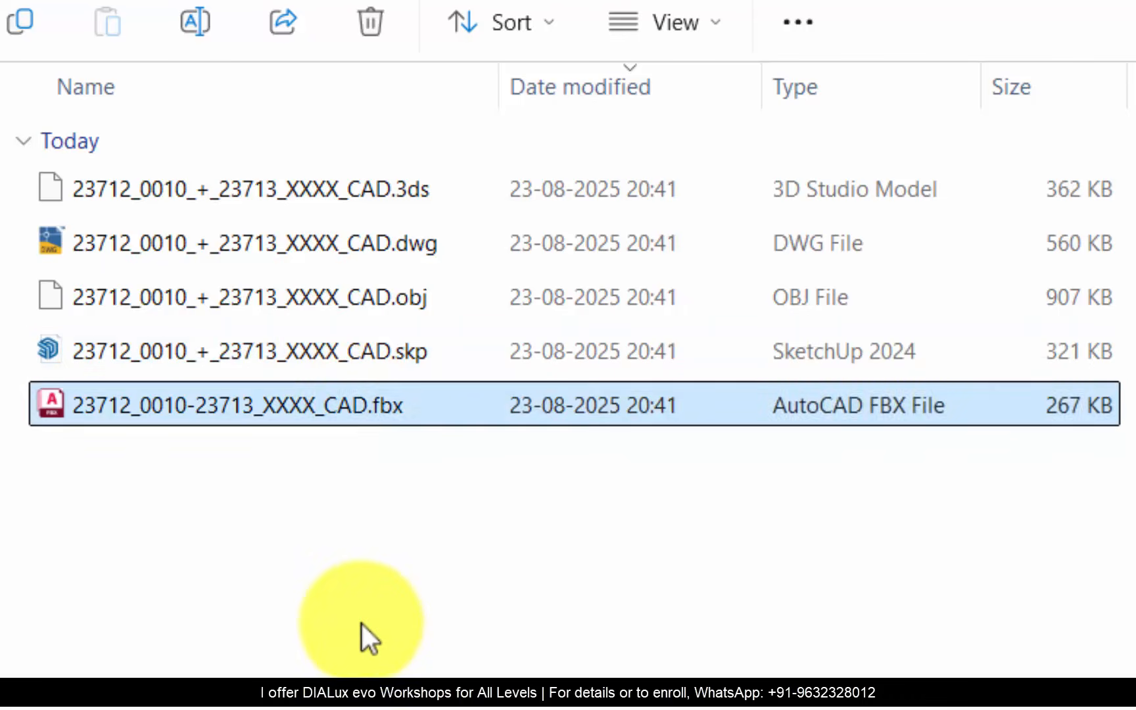
# - Try importing 23712_0010_+_23713_XXXX_CAD.3ds into the DIALux evo room, and select the model in the site view
pyautogui.click(367, 186)
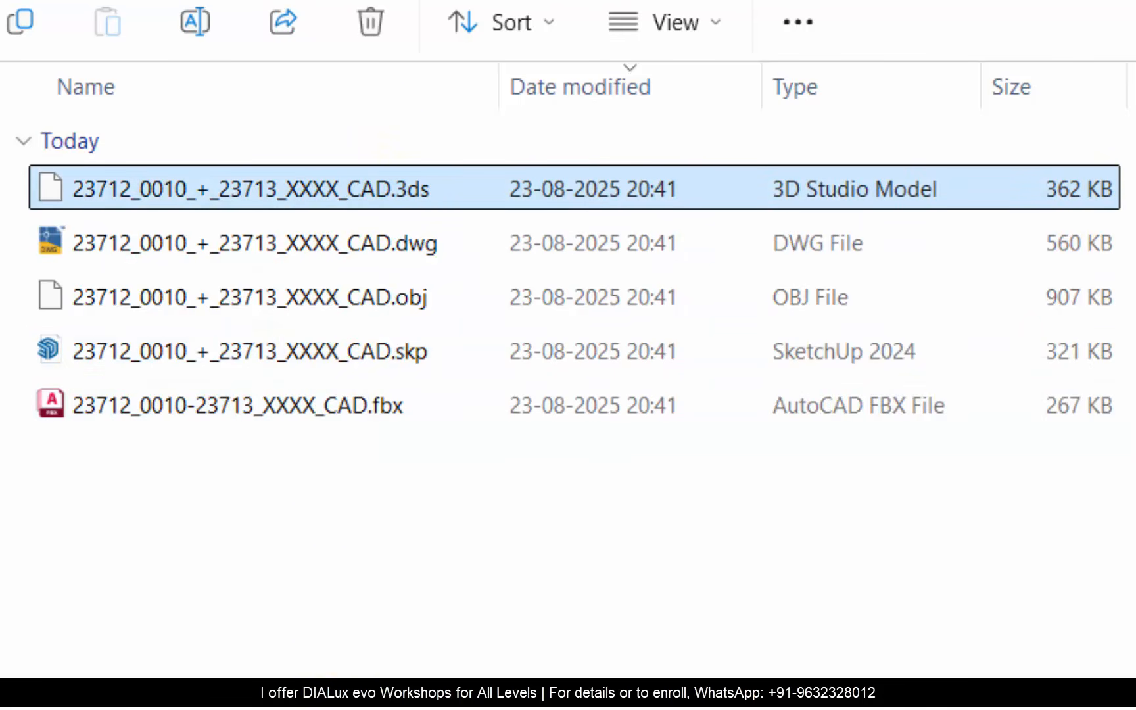
pyautogui.moveTo(101, 194); pyautogui.dragTo(1135, 709)
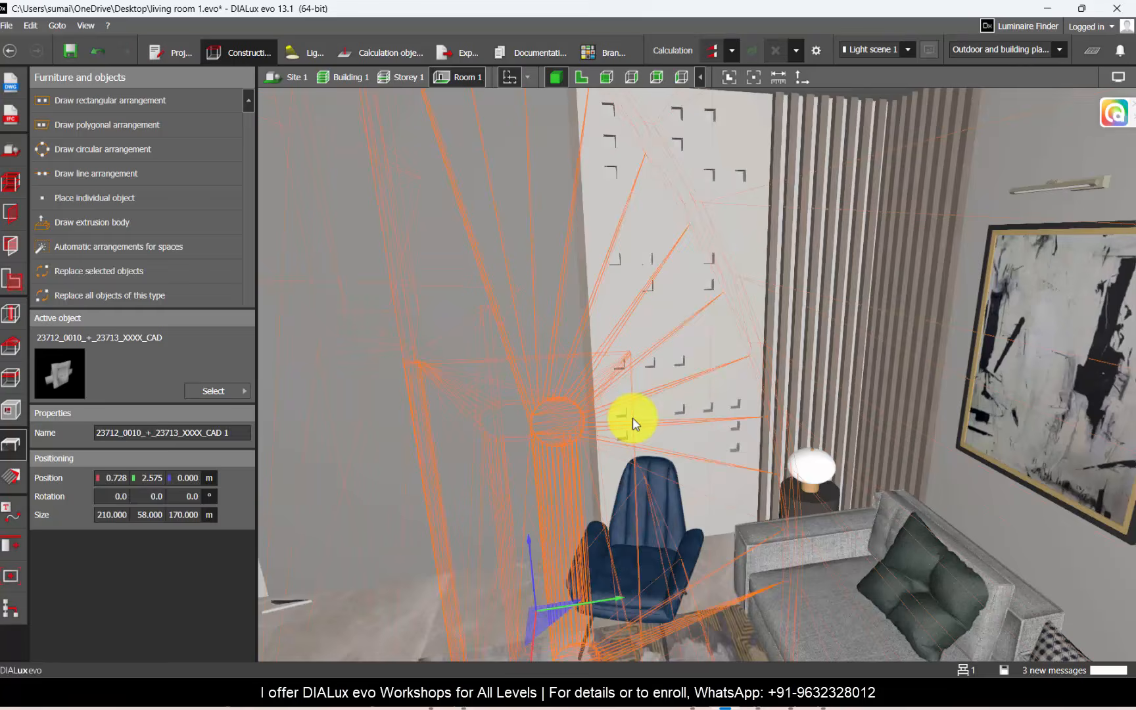
pyautogui.click(632, 418)
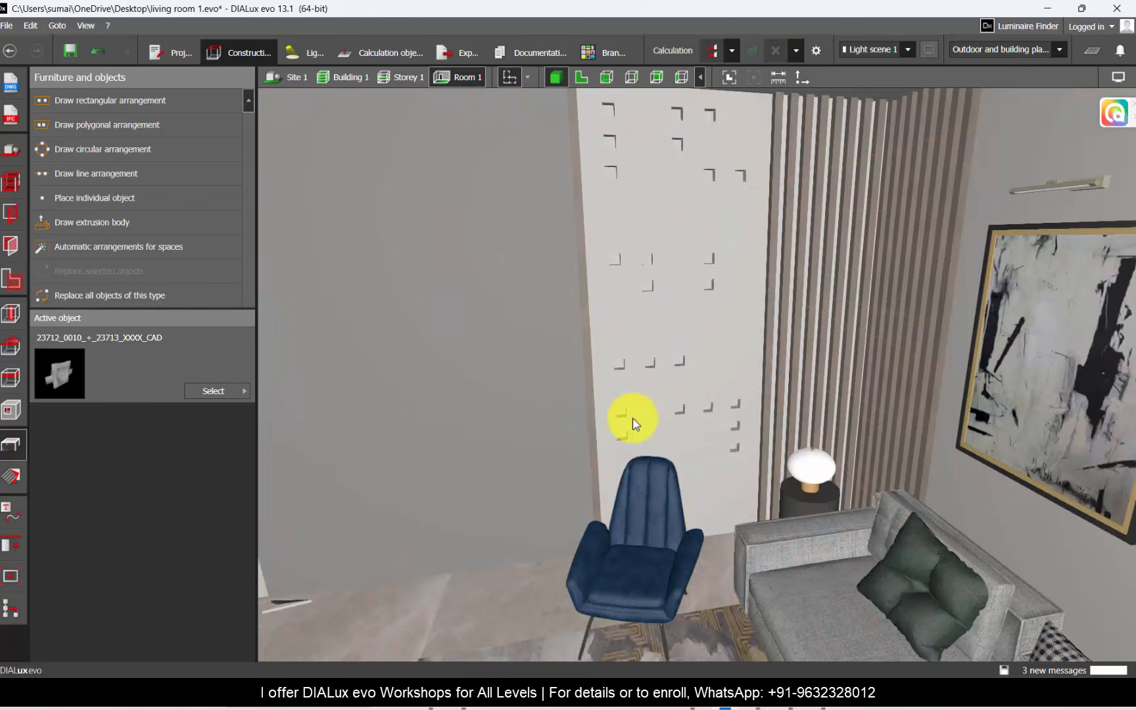
pyautogui.scroll(-4, 633, 419)
pyautogui.scroll(-5, 679, 265)
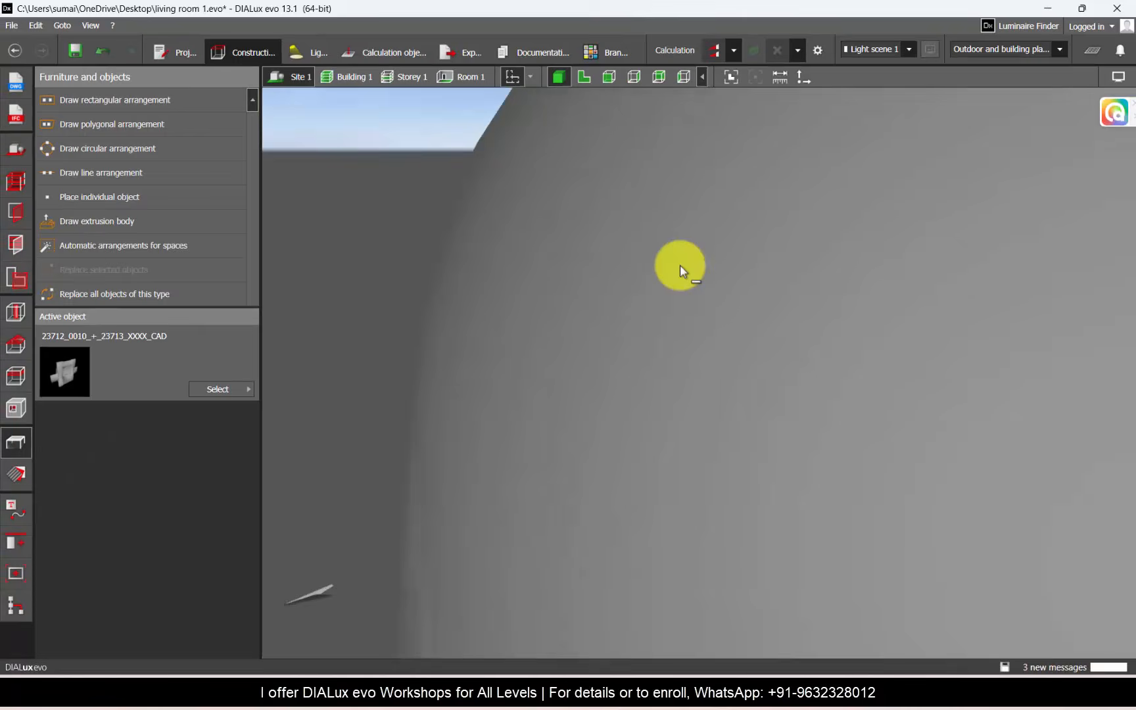
pyautogui.moveTo(680, 266); pyautogui.dragTo(720, 508, button='right')
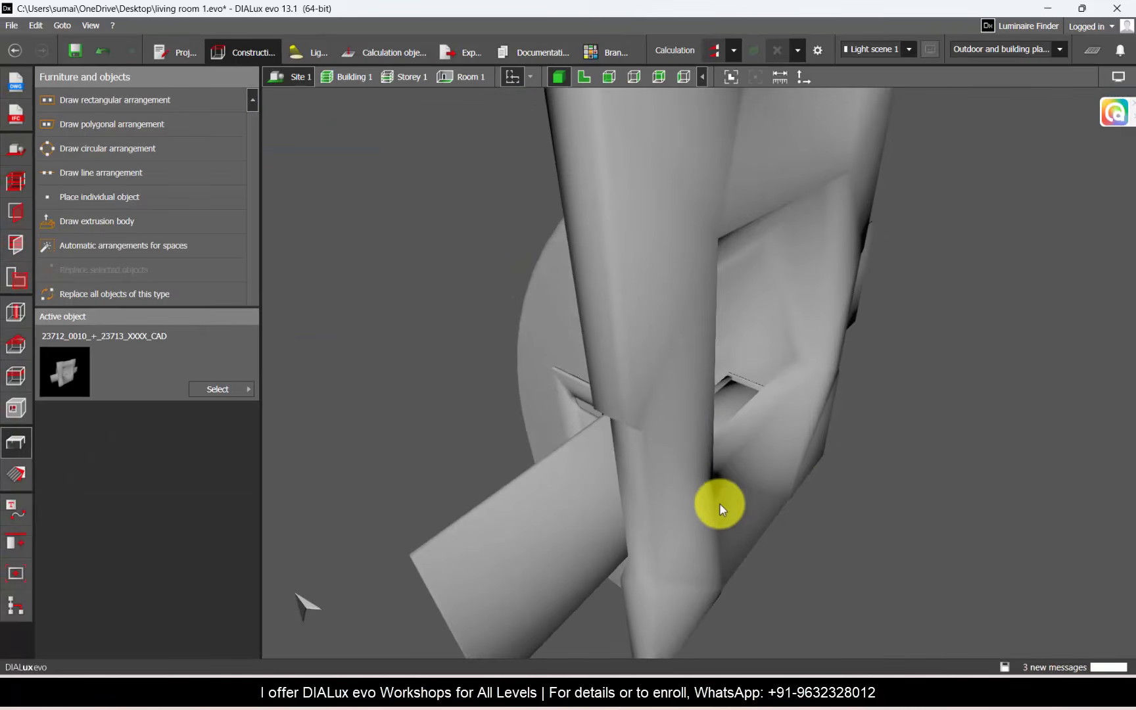
pyautogui.moveTo(836, 373); pyautogui.dragTo(776, 482, button='right')
pyautogui.click(777, 488)
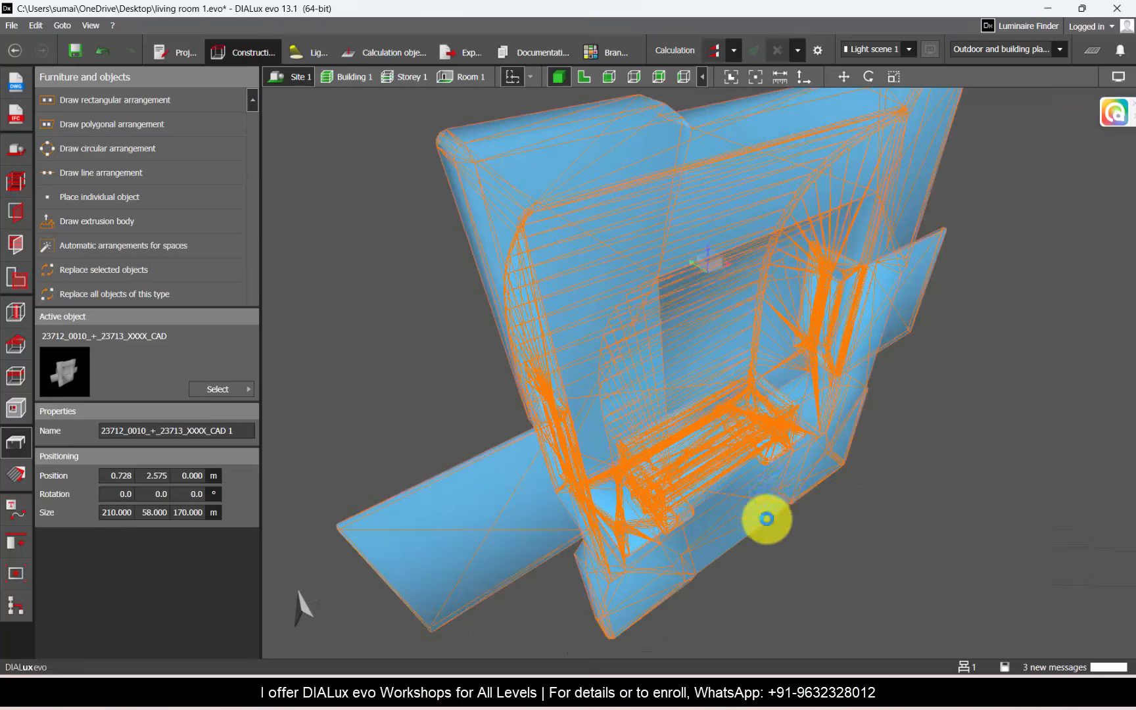
# - Delete the imported luminaire model and fit the floor plan to the view
pyautogui.press('Delete')
pyautogui.click(584, 77)
pyautogui.click(732, 79)
# - Open 23712_0010_+_23713_XXXX_CAD.skp in SketchUp and examine the luminaire housing's curved back from the front and side
pyautogui.hotkey('alt', 'Tab')
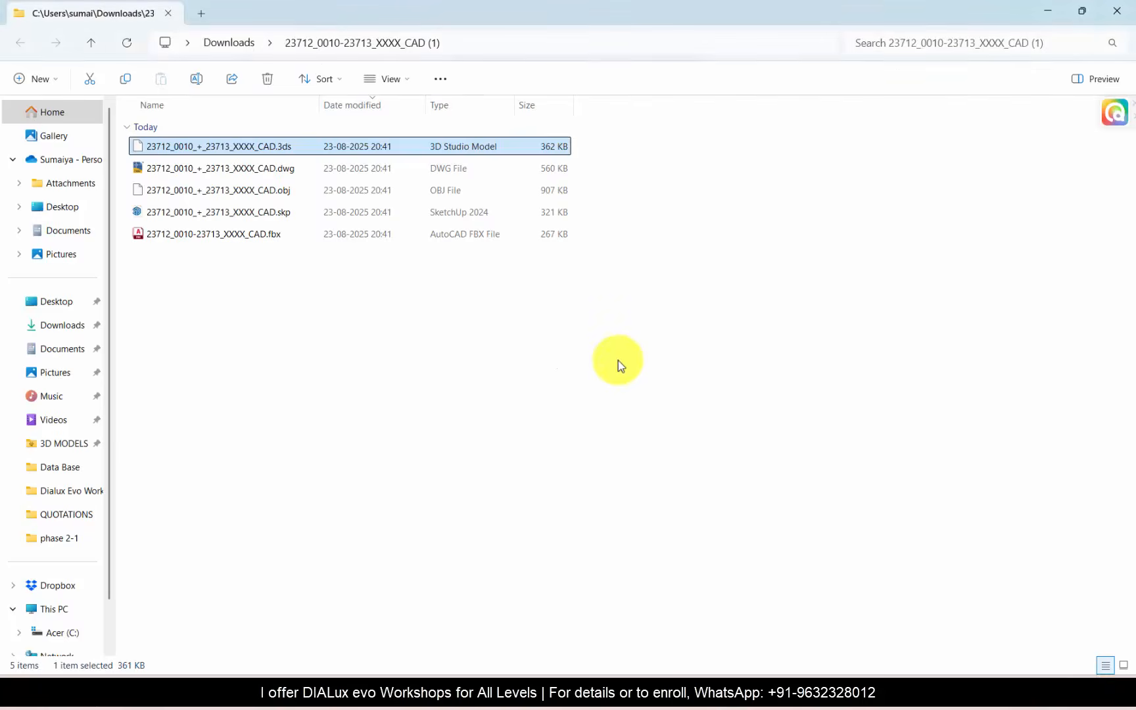
pyautogui.doubleClick(160, 215)
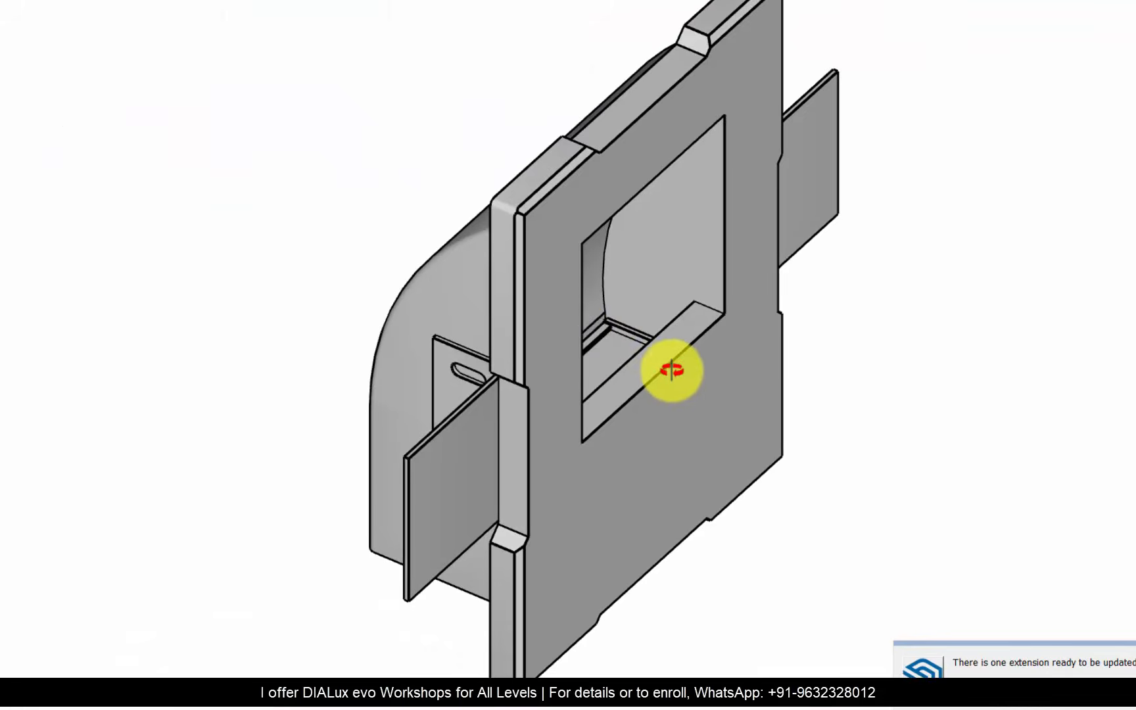
pyautogui.moveTo(671, 370)
pyautogui.mouseDown(button='middle')
pyautogui.moveTo(793, 393)
pyautogui.moveTo(481, 418)
pyautogui.moveTo(527, 335)
pyautogui.moveTo(339, 401)
pyautogui.moveTo(609, 538)
pyautogui.moveTo(629, 324)
pyautogui.moveTo(441, 520)
pyautogui.moveTo(334, 469)
pyautogui.moveTo(857, 332)
pyautogui.moveTo(568, 289)
pyautogui.moveTo(720, 178)
pyautogui.moveTo(513, 296)
pyautogui.moveTo(547, 97)
pyautogui.mouseUp(button='middle')
pyautogui.moveTo(568, 152); pyautogui.dragTo(540, 147, button='middle')
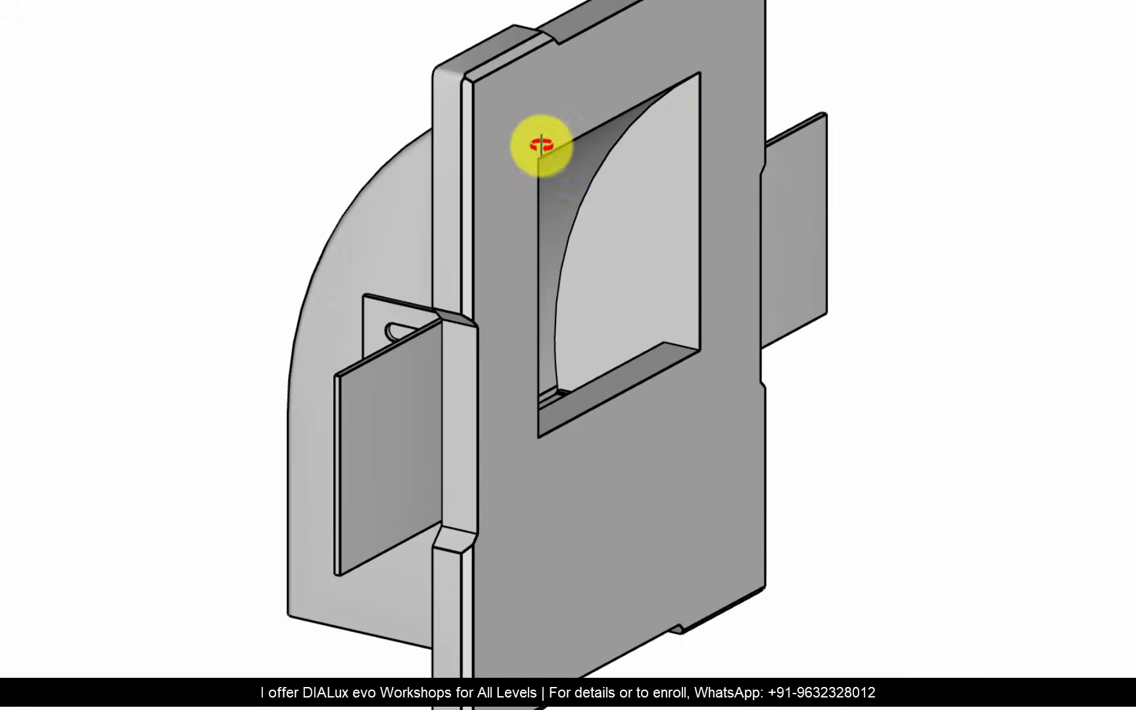
pyautogui.moveTo(666, 163)
pyautogui.mouseDown(button='middle')
pyautogui.moveTo(487, 294)
pyautogui.moveTo(512, 266)
pyautogui.moveTo(530, 170)
pyautogui.mouseUp(button='middle')
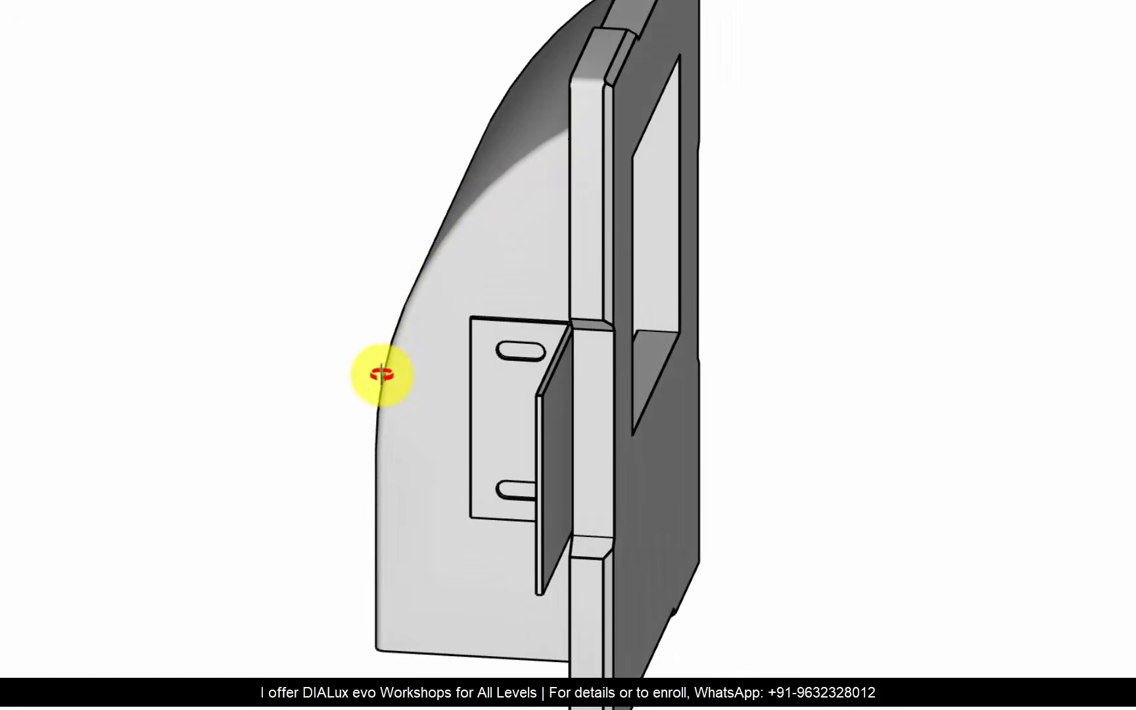
pyautogui.moveTo(414, 417)
pyautogui.mouseDown(button='middle')
pyautogui.moveTo(591, 413)
pyautogui.moveTo(545, 394)
pyautogui.moveTo(701, 327)
pyautogui.moveTo(606, 321)
pyautogui.mouseUp(button='middle')
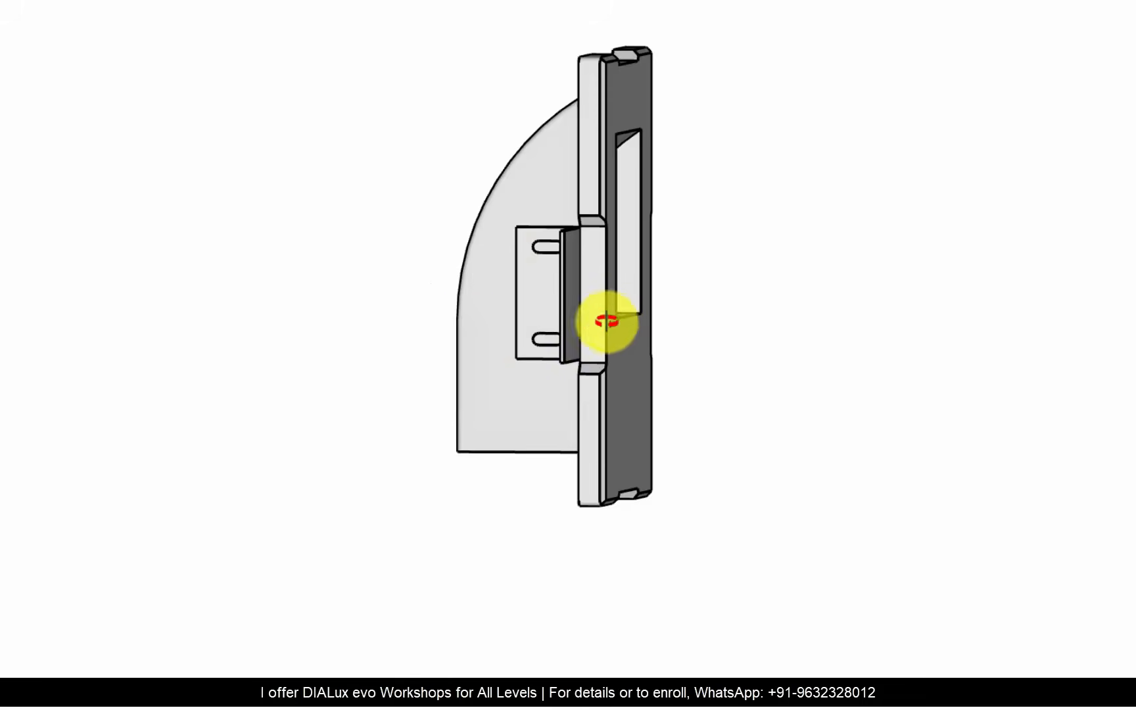
pyautogui.moveTo(595, 100)
pyautogui.mouseDown(button='middle')
pyautogui.moveTo(441, 309)
pyautogui.moveTo(426, 400)
pyautogui.moveTo(644, 394)
pyautogui.mouseUp(button='middle')
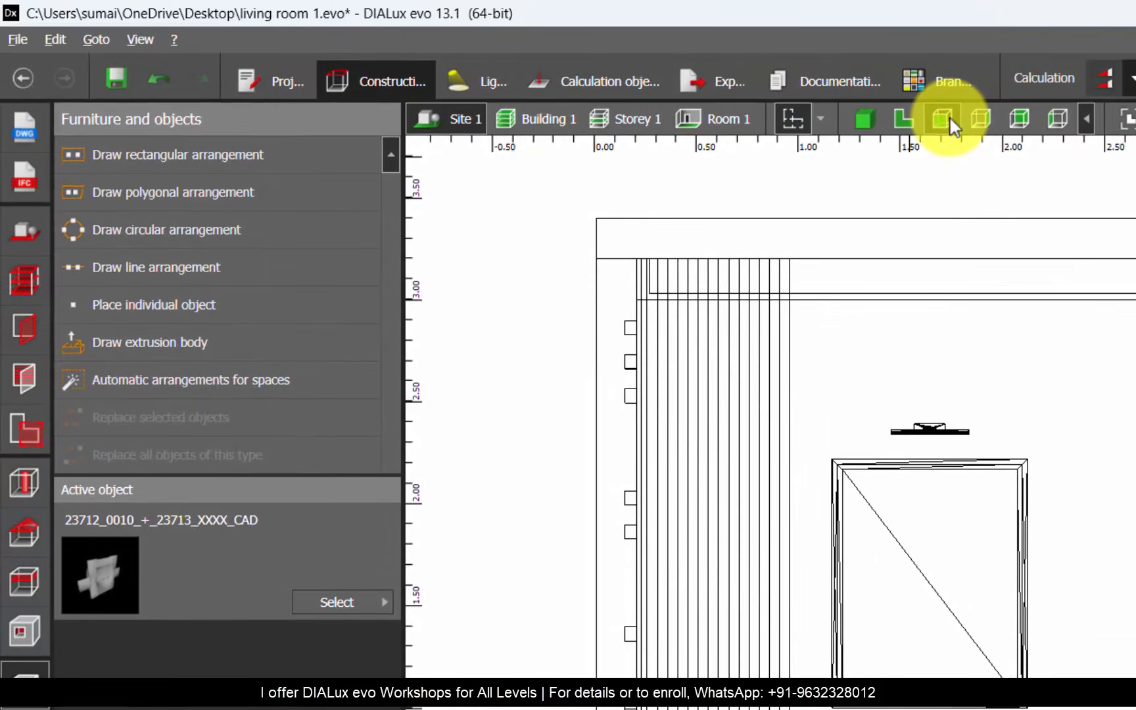
# - In DIALux evo's front view, draw a curving reference line inside the topmost niche from its lower back corner to its top edge
pyautogui.scroll(5, 585, 329)
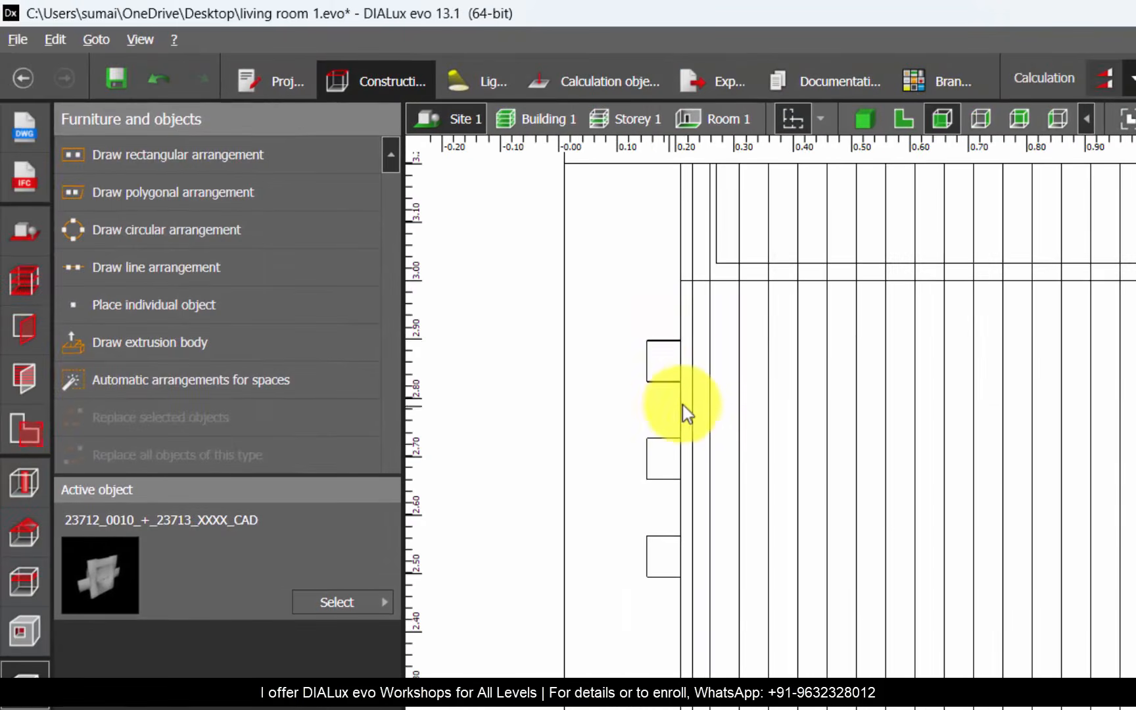
pyautogui.scroll(5, 672, 347)
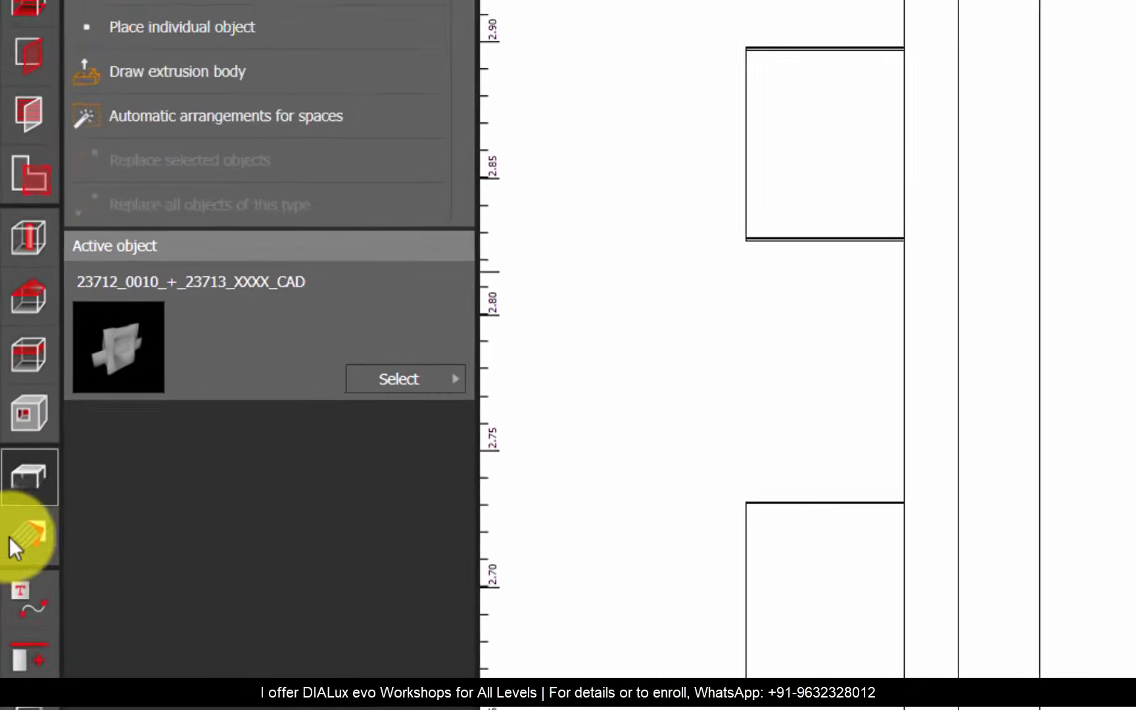
pyautogui.click(32, 600)
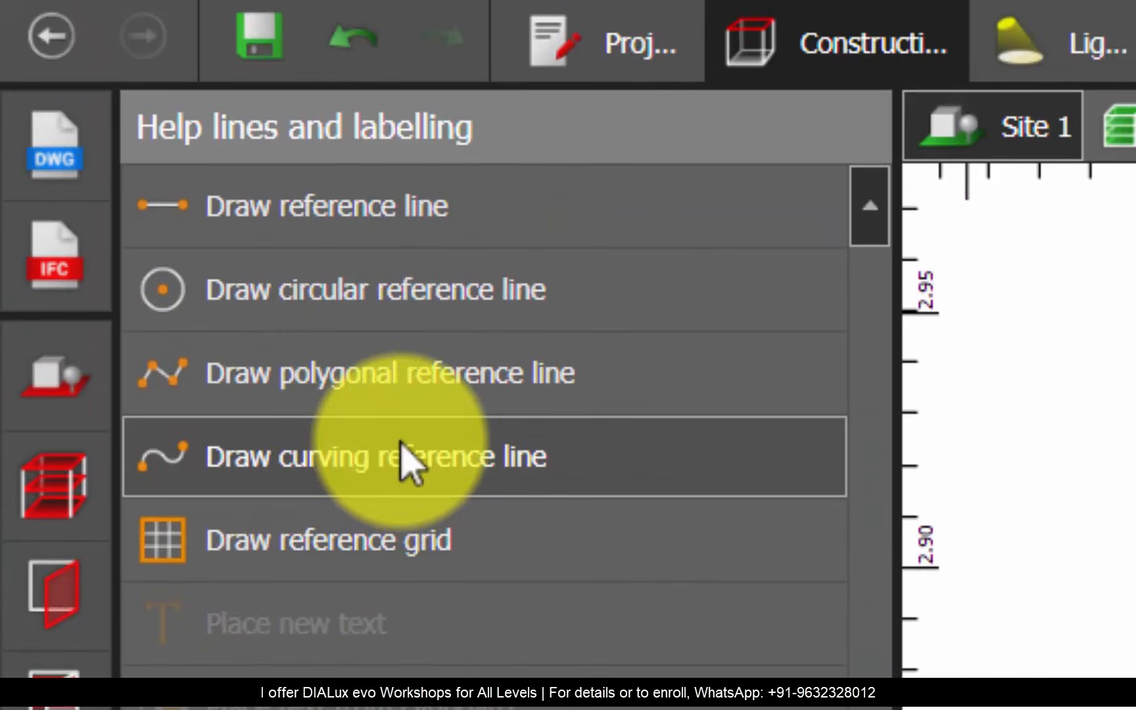
pyautogui.click(316, 479)
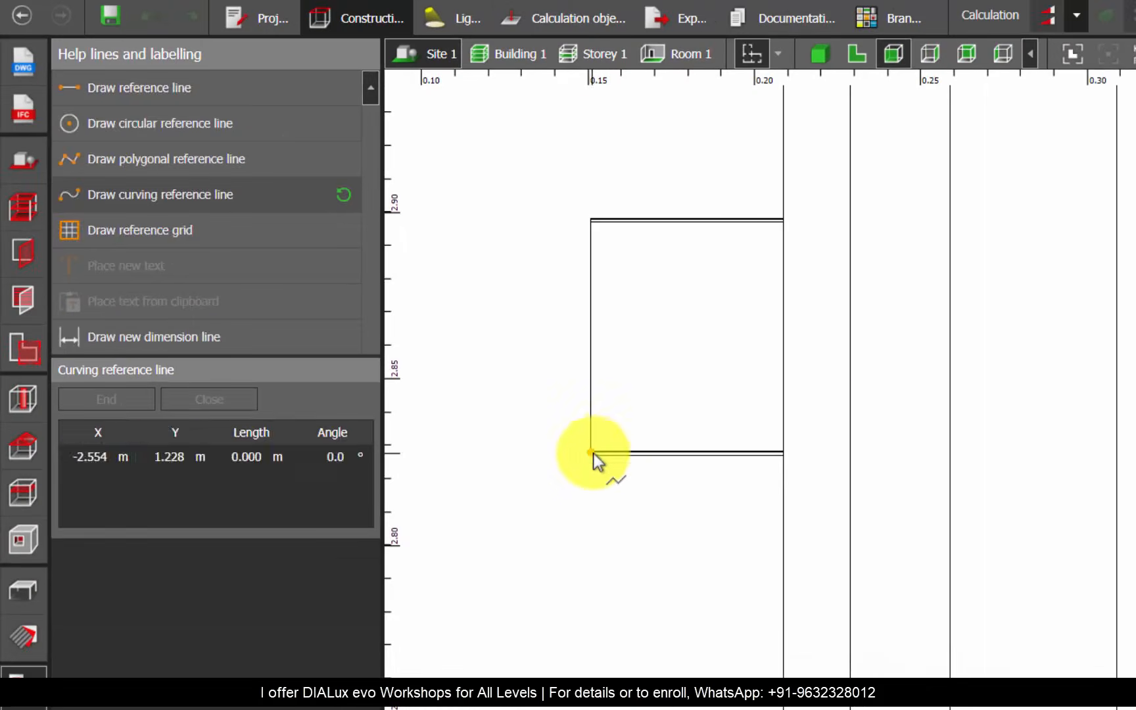
pyautogui.click(829, 635)
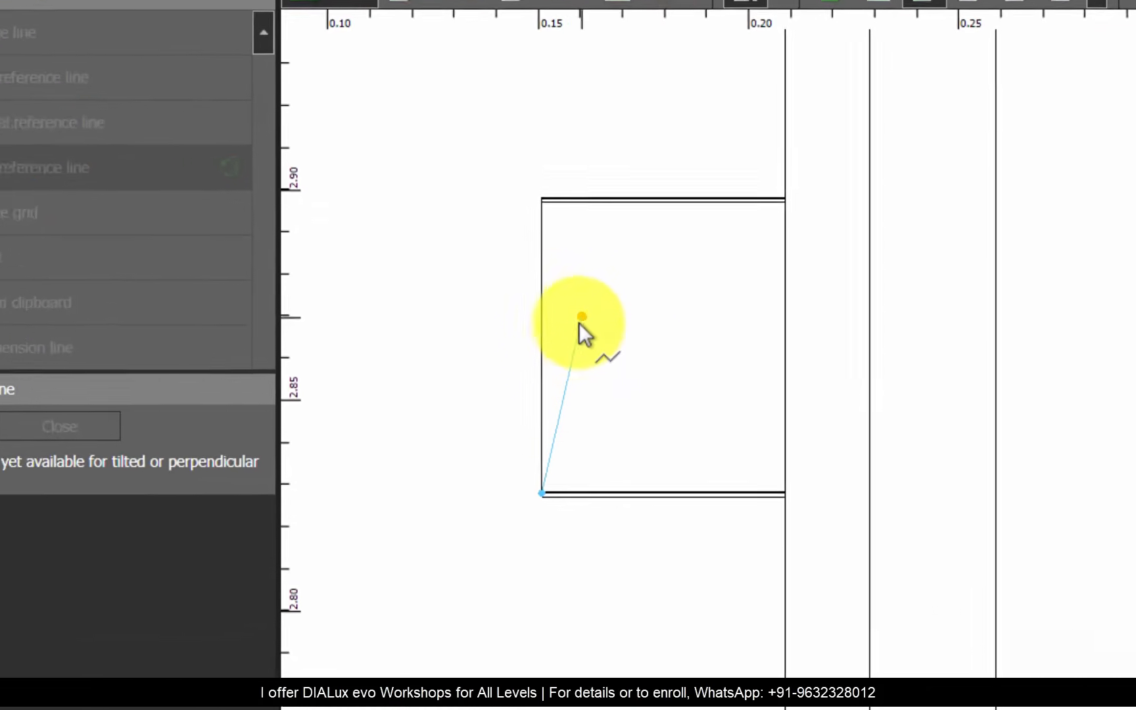
pyautogui.click(541, 338)
pyautogui.click(647, 231)
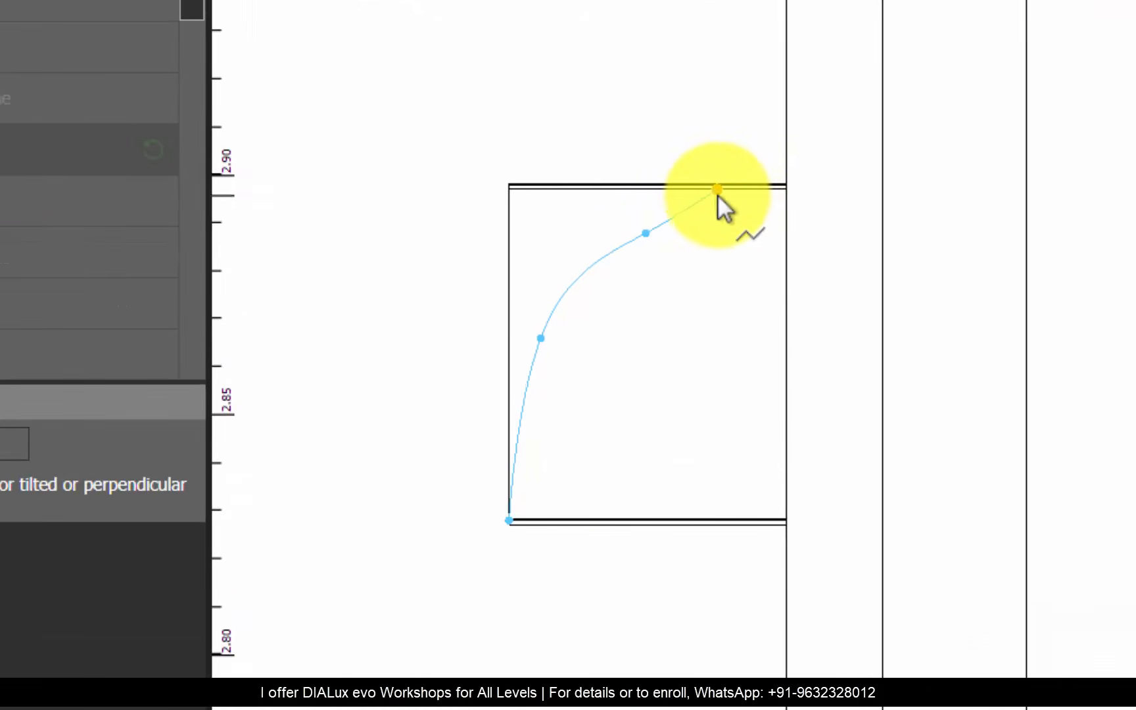
pyautogui.click(689, 184)
pyautogui.rightClick(711, 223)
pyautogui.click(762, 279)
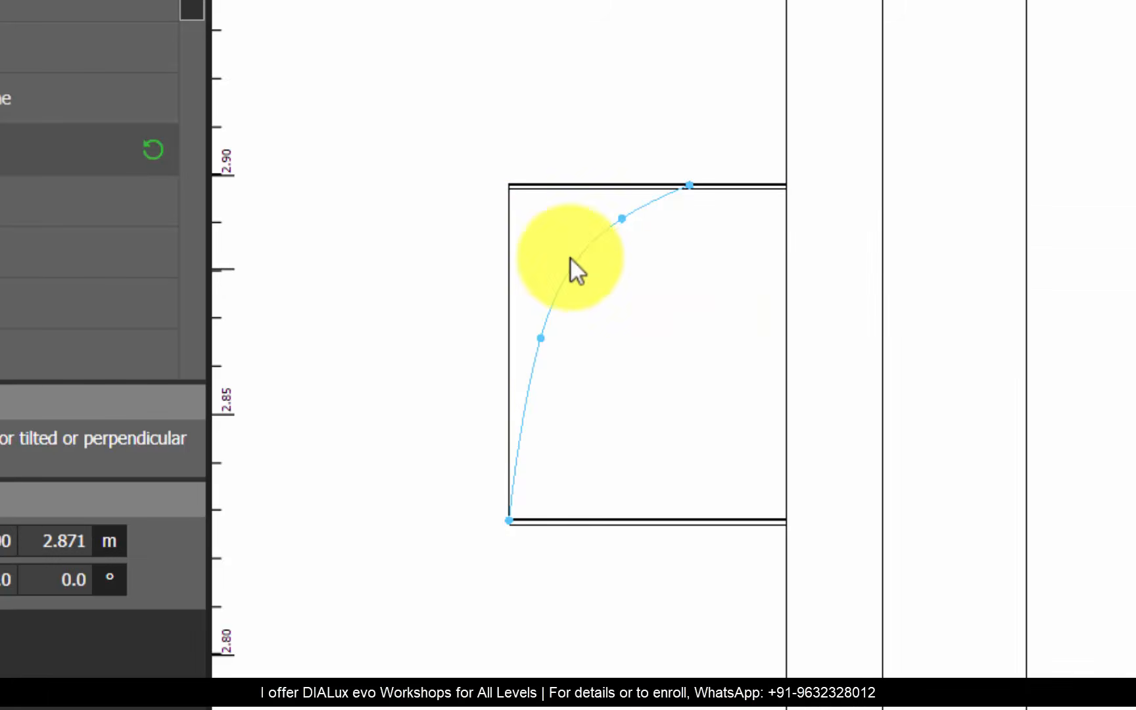
# - Adjust the reference curve's points so it bulges upward from the niche's lower back corner and its end runs just past the front edge
pyautogui.moveTo(539, 340); pyautogui.dragTo(545, 371)
pyautogui.moveTo(621, 244); pyautogui.dragTo(616, 223)
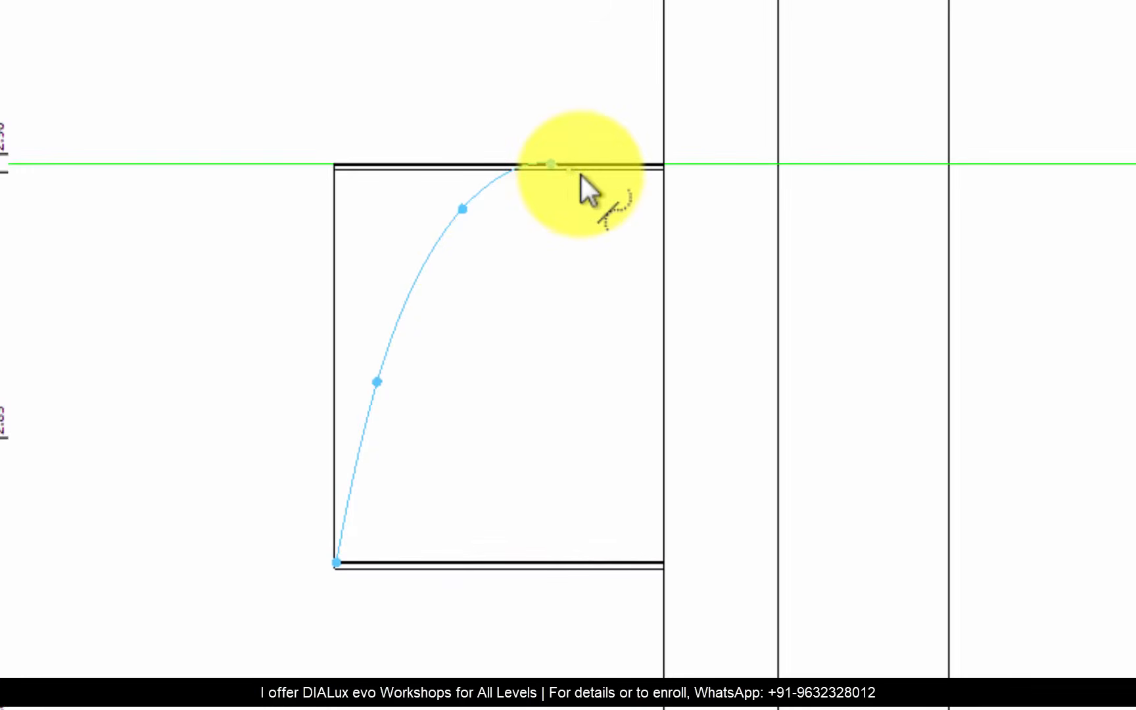
pyautogui.moveTo(581, 176); pyautogui.dragTo(582, 173)
pyautogui.moveTo(462, 209); pyautogui.dragTo(448, 228)
pyautogui.moveTo(377, 383); pyautogui.dragTo(364, 387)
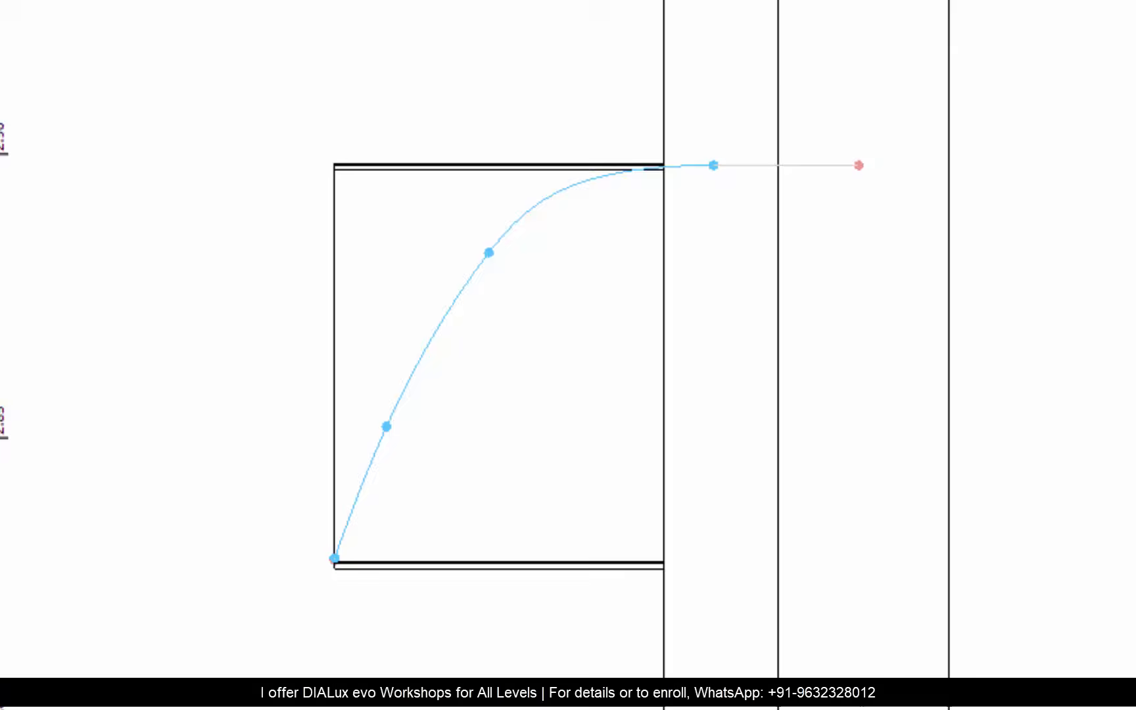
# - Draw an extrusion body tracing the curve from the niche's lower back corner to its upper front, closed along the top and back edges
pyautogui.click(30, 574)
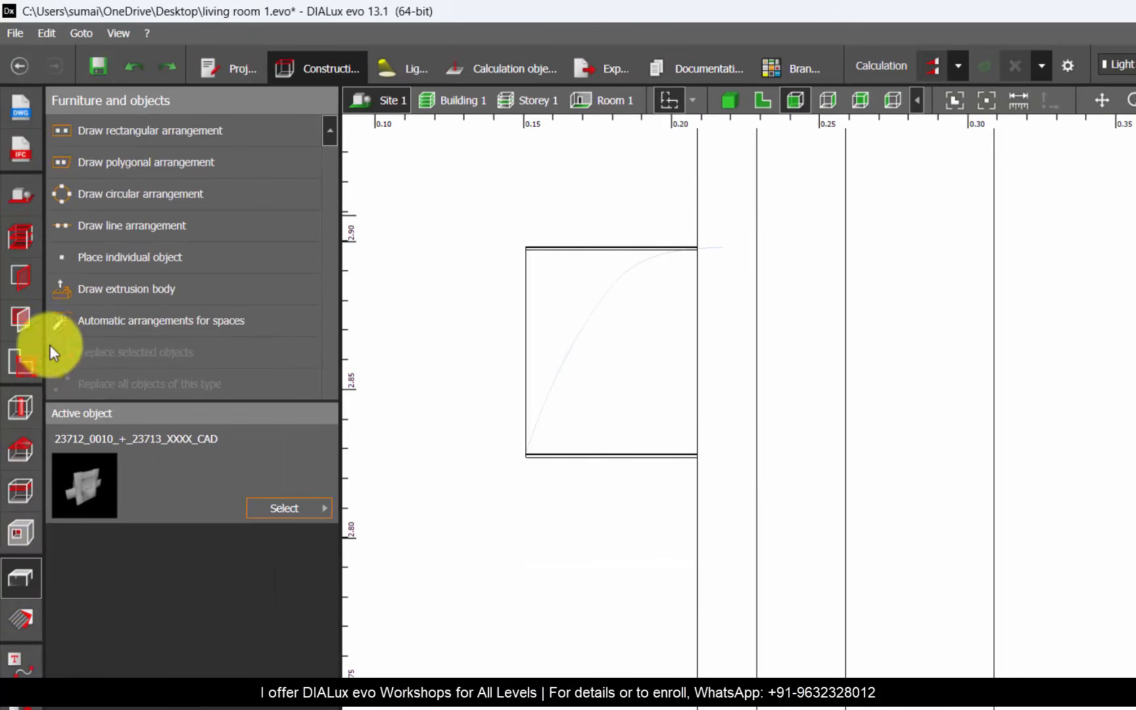
pyautogui.click(84, 291)
pyautogui.scroll(2, 529, 453)
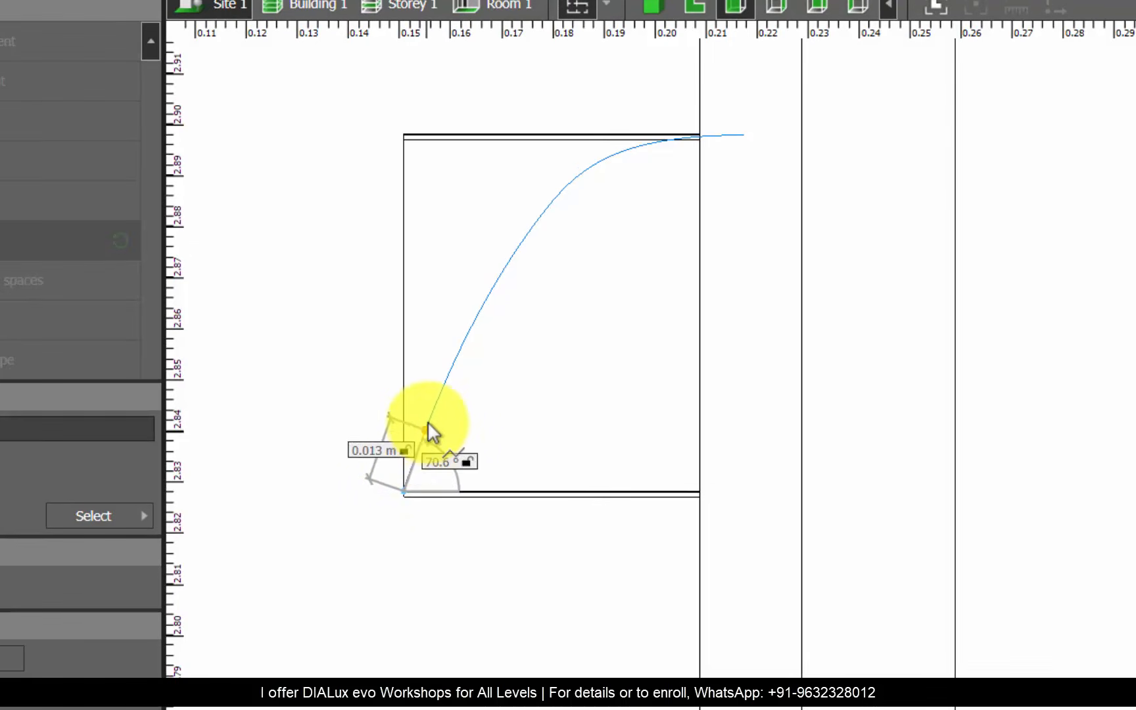
pyautogui.click(452, 365)
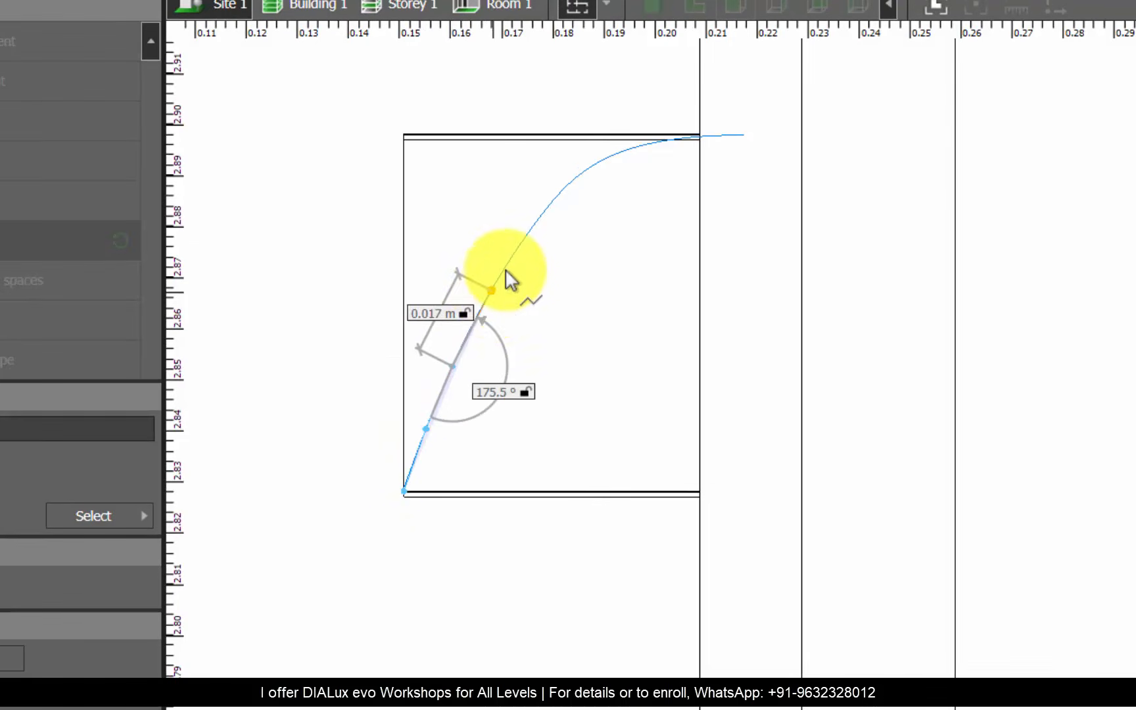
pyautogui.click(506, 272)
pyautogui.scroll(2, 538, 243)
pyautogui.click(532, 233)
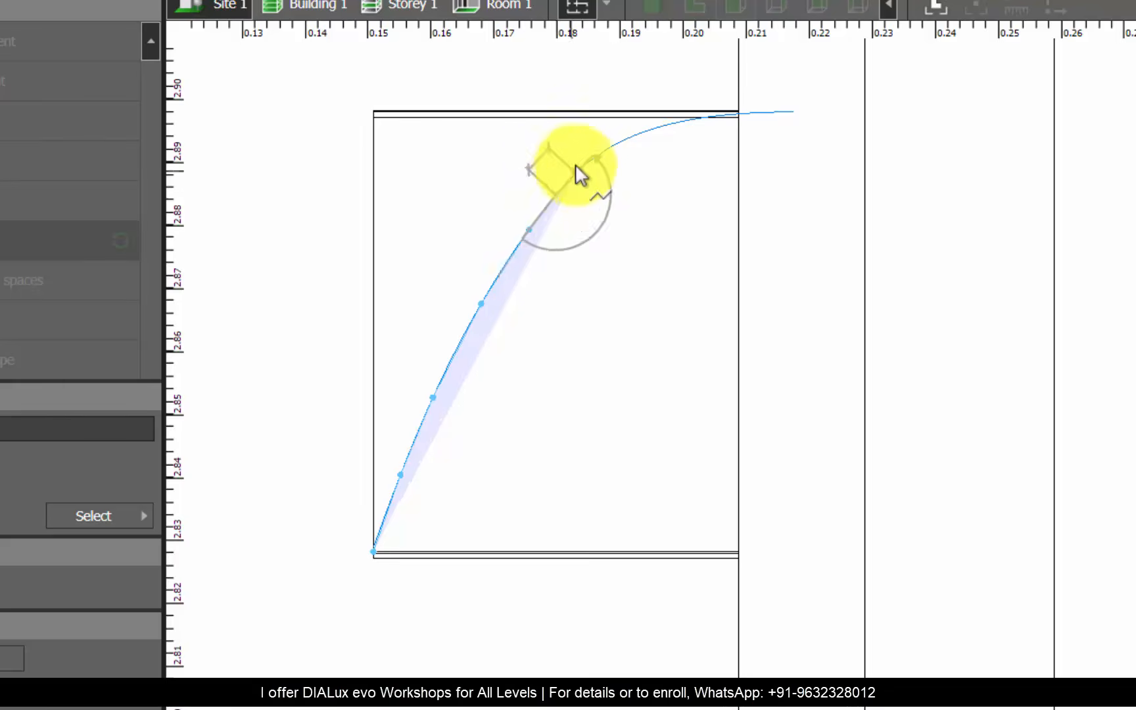
pyautogui.click(582, 167)
pyautogui.click(604, 152)
pyautogui.click(620, 141)
pyautogui.click(643, 132)
pyautogui.scroll(2, 665, 125)
pyautogui.click(665, 125)
pyautogui.click(690, 119)
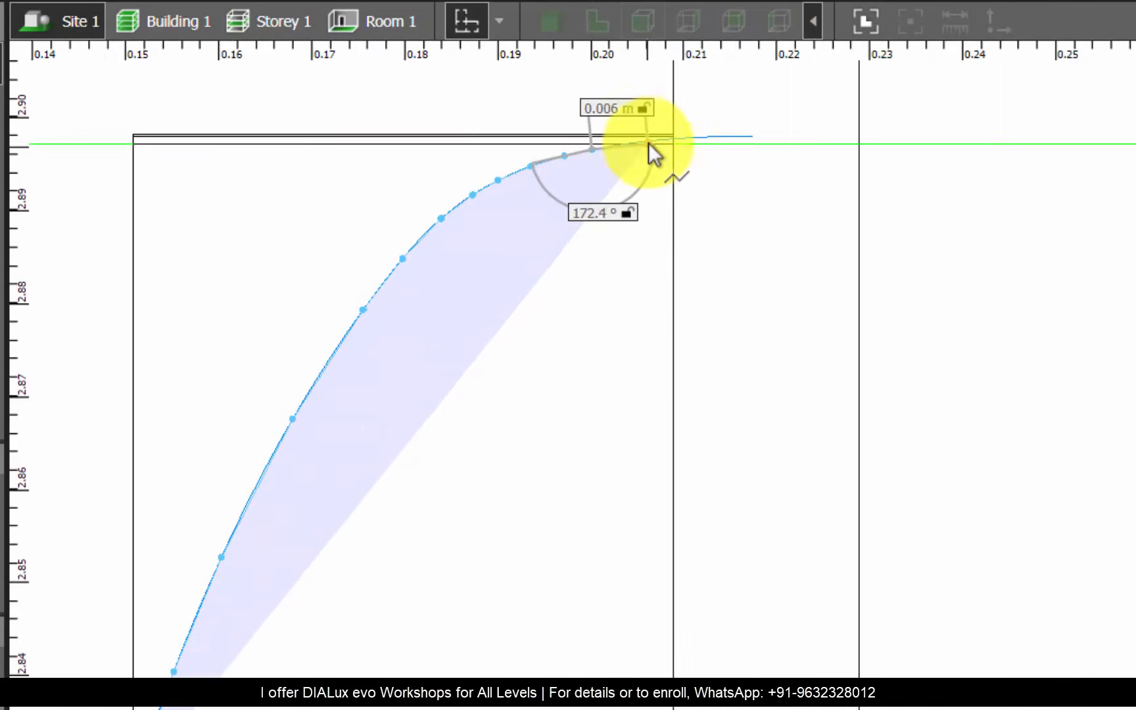
pyautogui.click(630, 146)
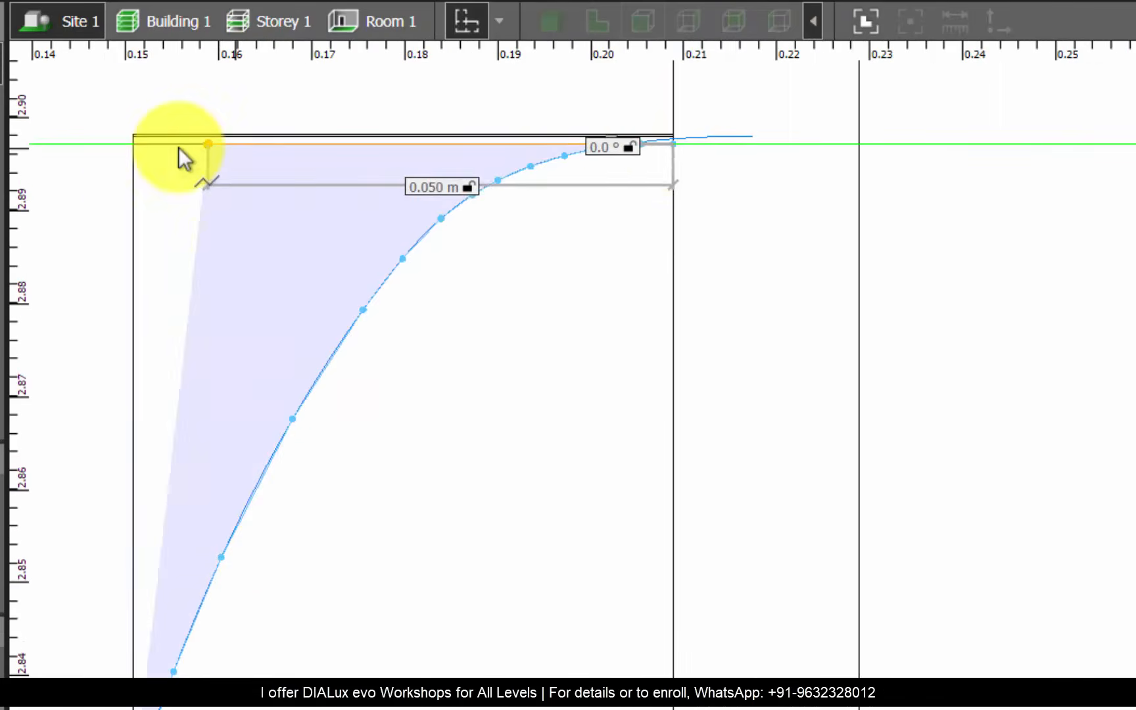
pyautogui.click(134, 145)
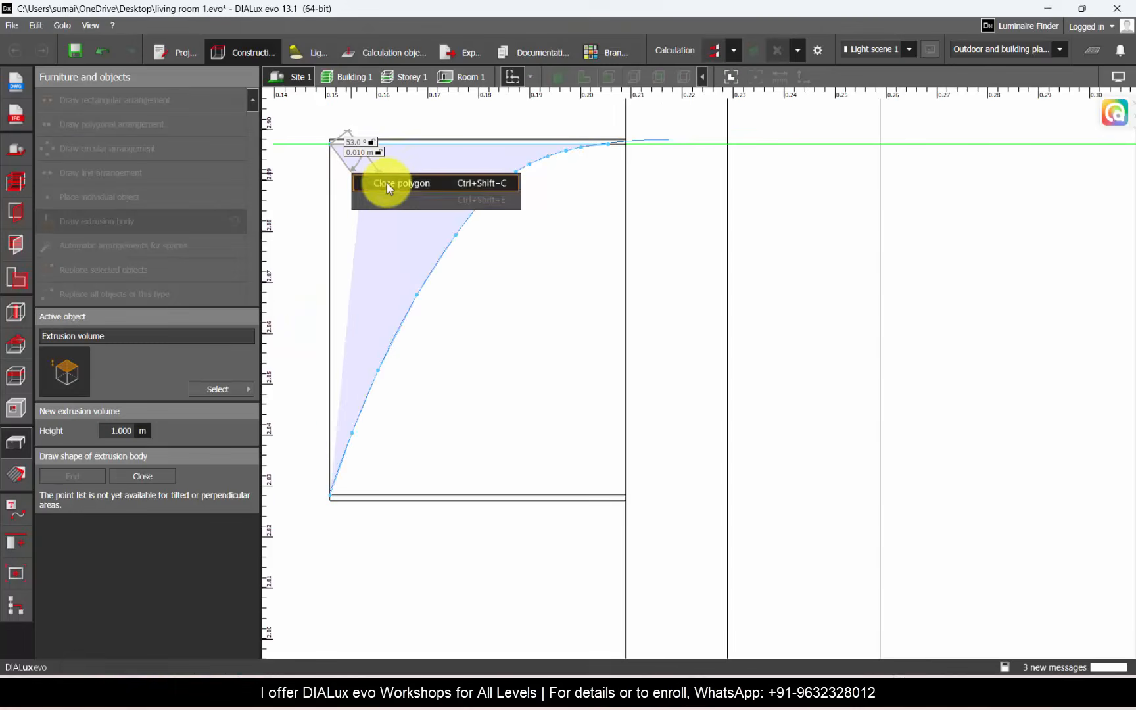
pyautogui.click(387, 183)
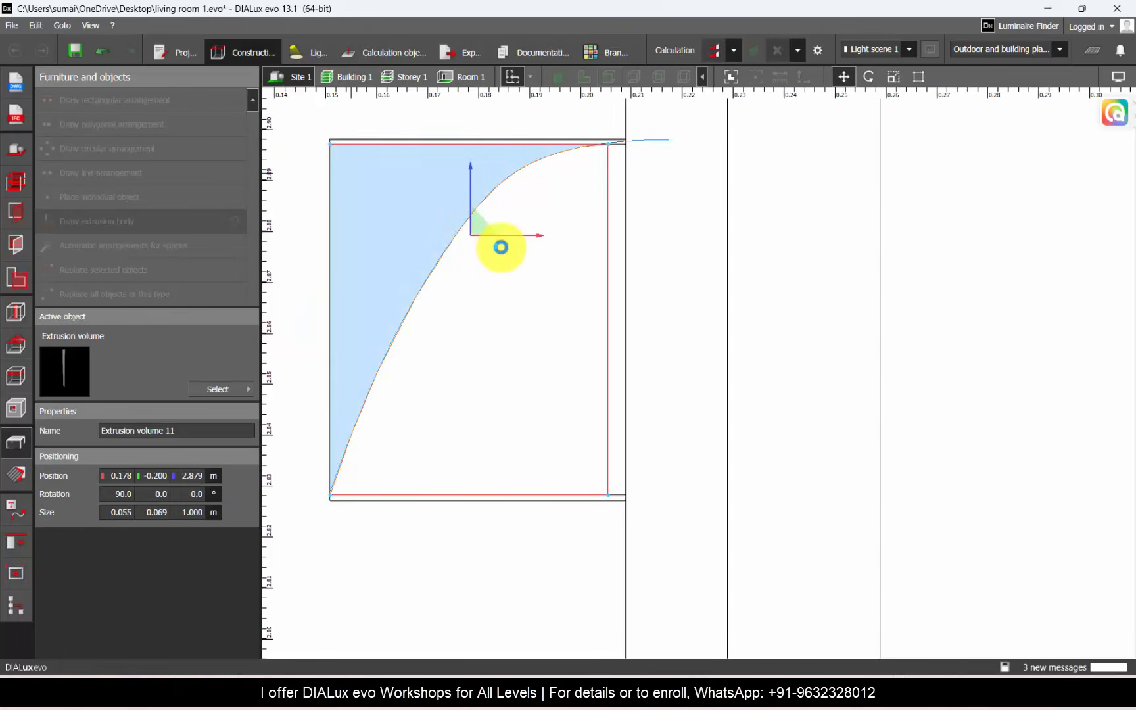
# - In the plan view, move the extrusion body along the wall until its end lines up with the first niche
pyautogui.click(582, 79)
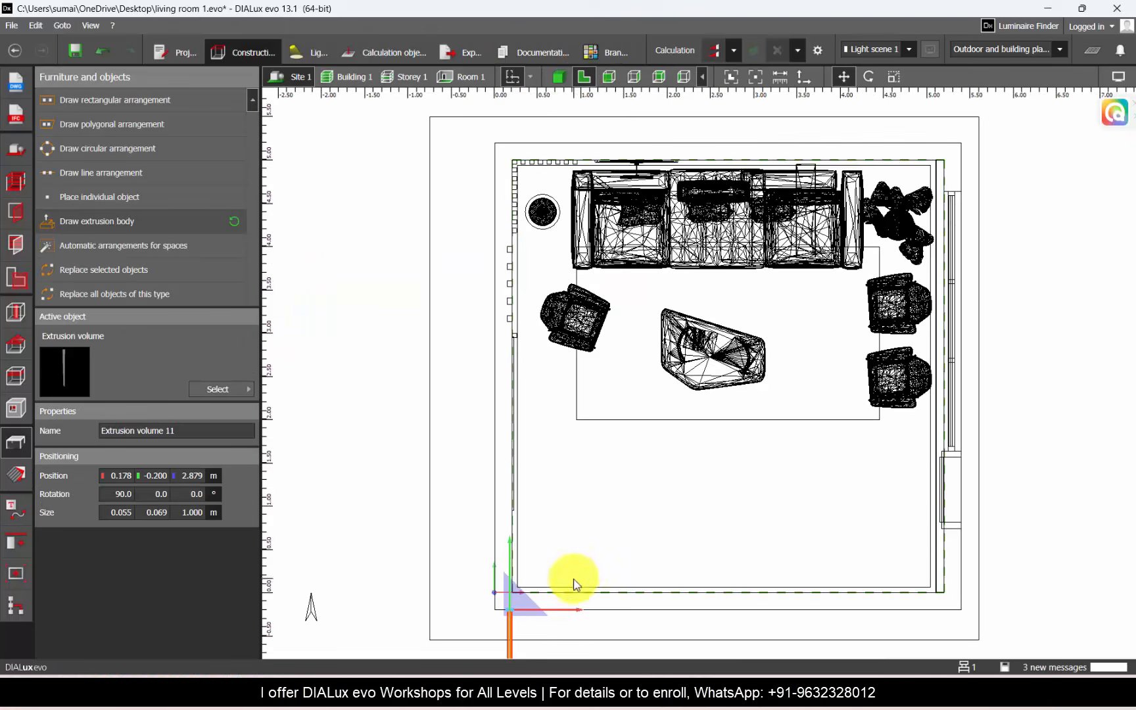
pyautogui.moveTo(510, 549); pyautogui.dragTo(510, 306)
pyautogui.scroll(3, 491, 404)
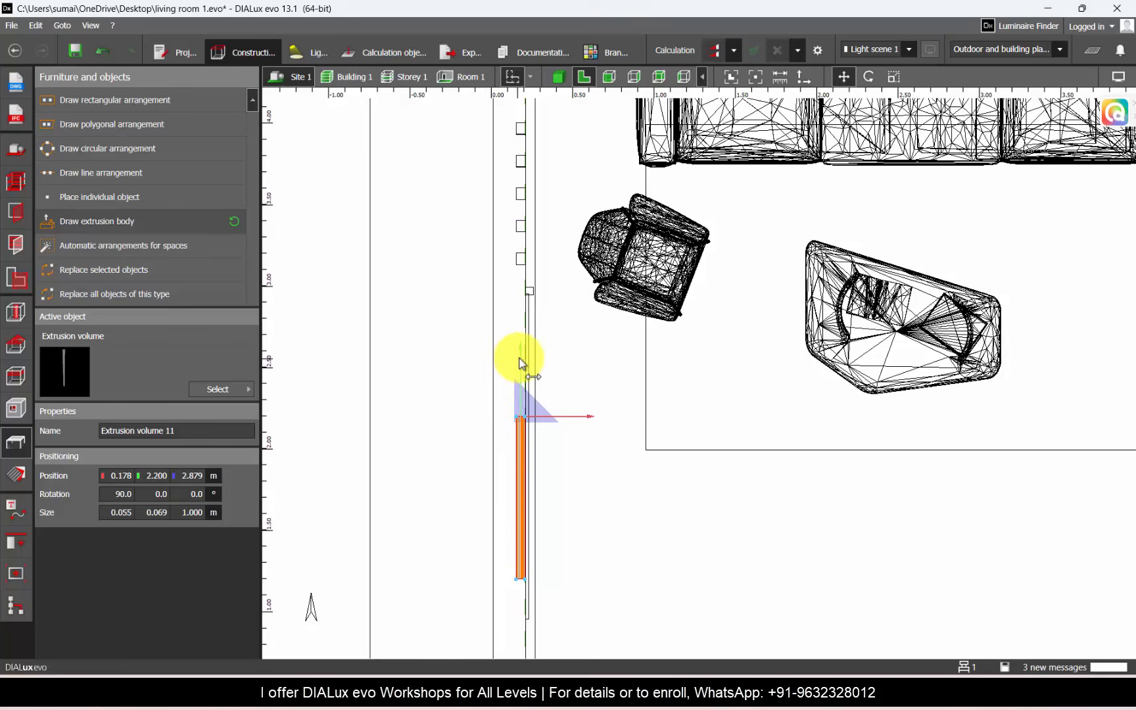
pyautogui.moveTo(521, 363); pyautogui.dragTo(520, 203)
pyautogui.scroll(3, 523, 203)
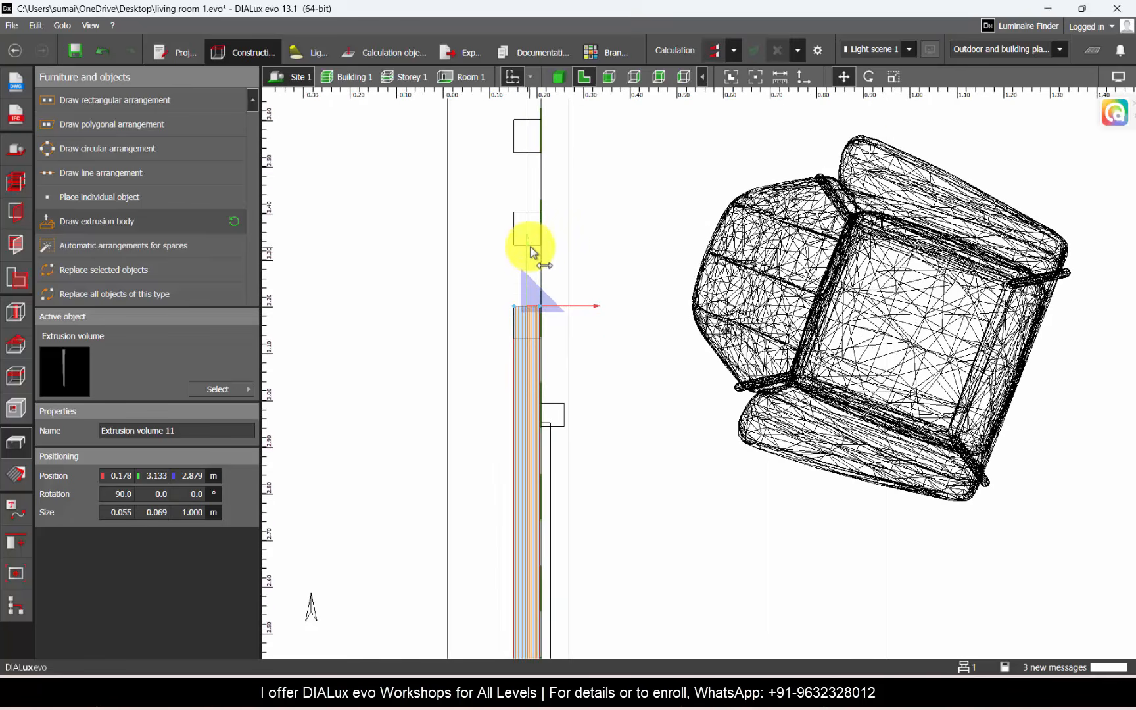
# - Shorten the extrusion body to the niche's width of 0.070 m
pyautogui.click(897, 78)
pyautogui.scroll(-3, 512, 217)
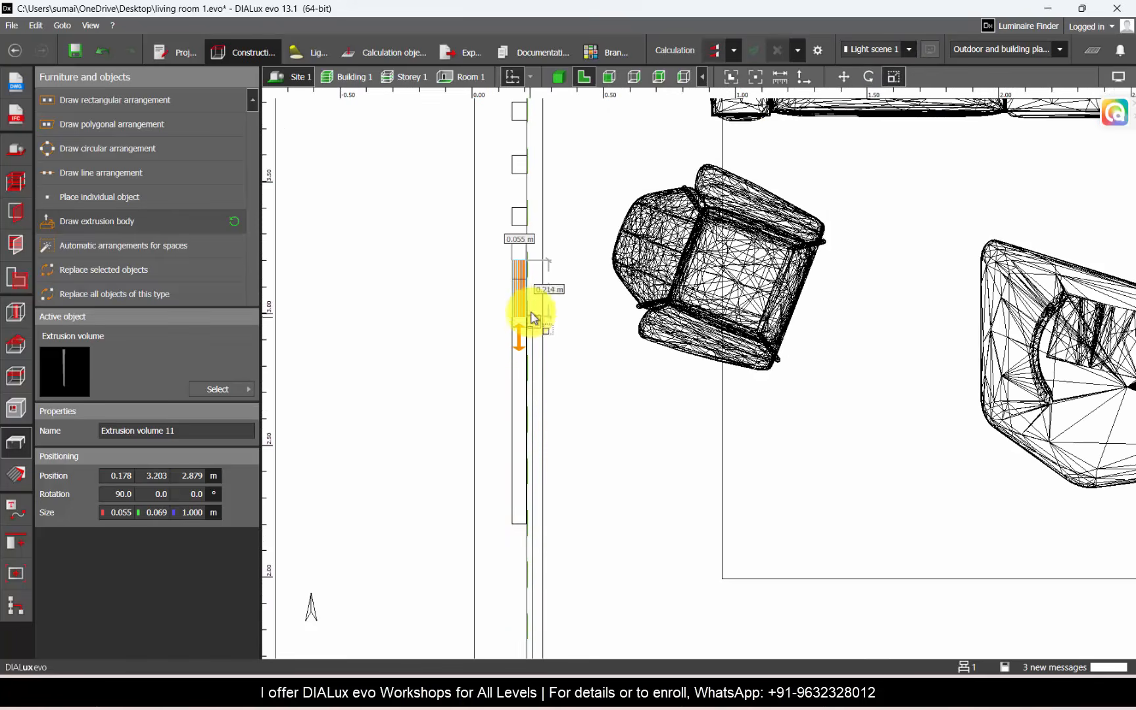
pyautogui.scroll(3, 519, 243)
# - Examine the fitted extrusion body in the 3D room view, declining the save reminder, and leave the body selected
pyautogui.click(557, 77)
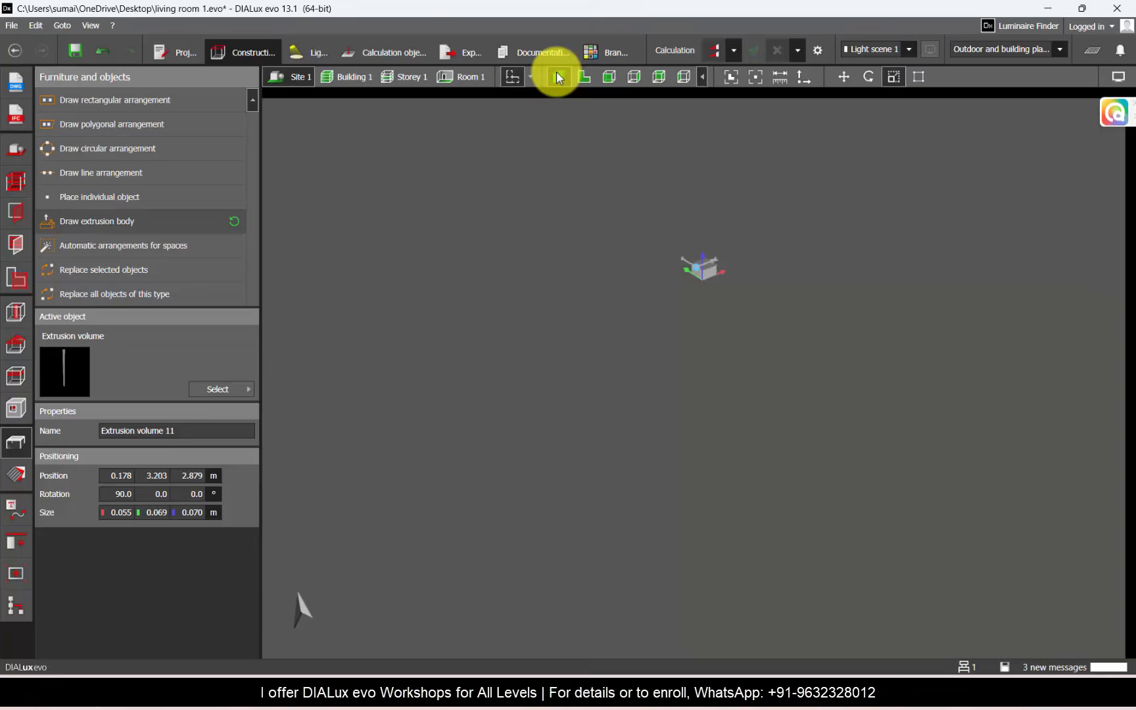
pyautogui.click(728, 80)
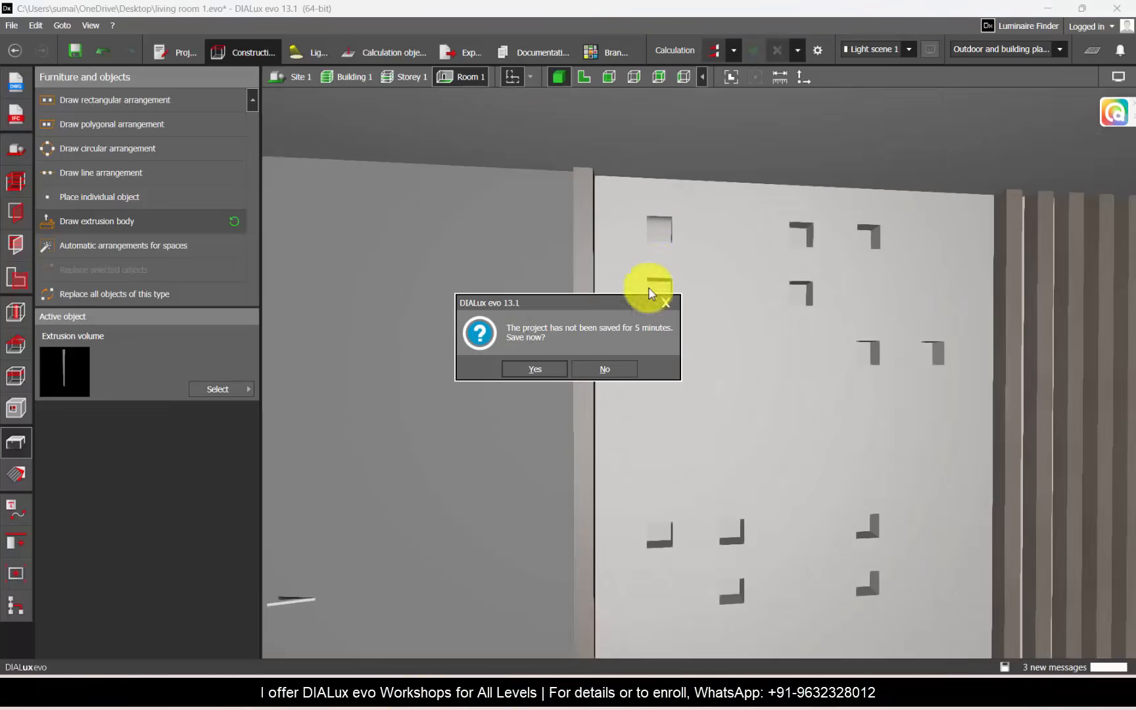
pyautogui.click(621, 369)
pyautogui.scroll(2, 653, 228)
pyautogui.click(653, 229)
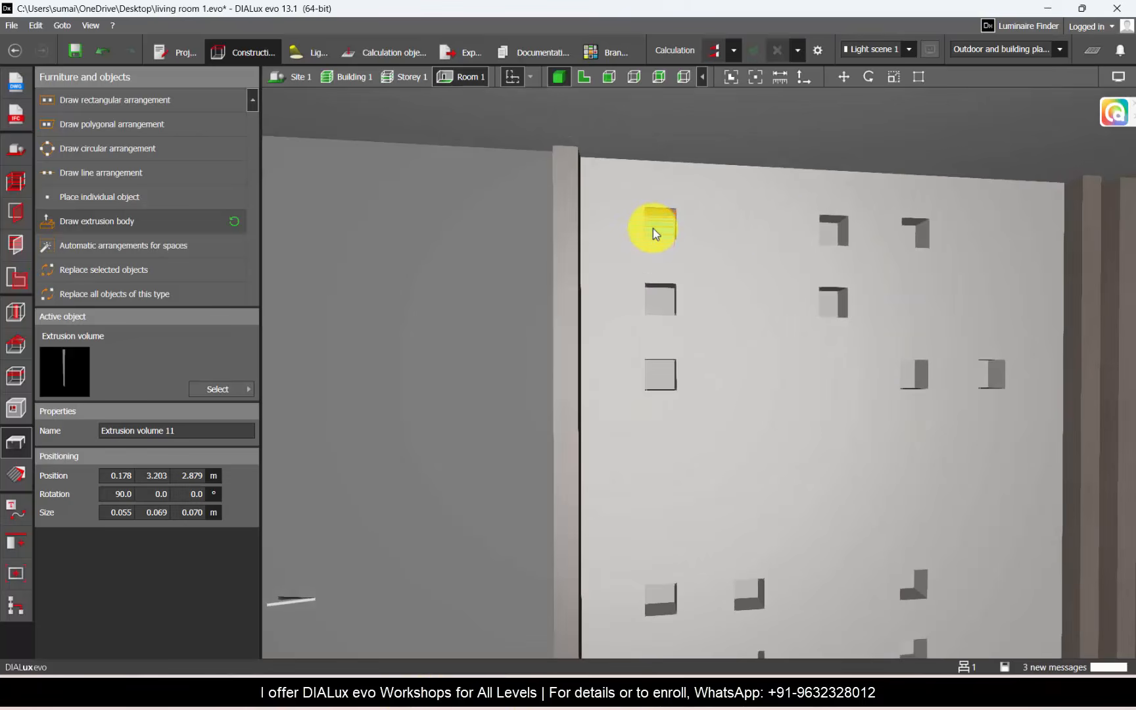
pyautogui.scroll(-2, 497, 216)
pyautogui.scroll(-2, 640, 333)
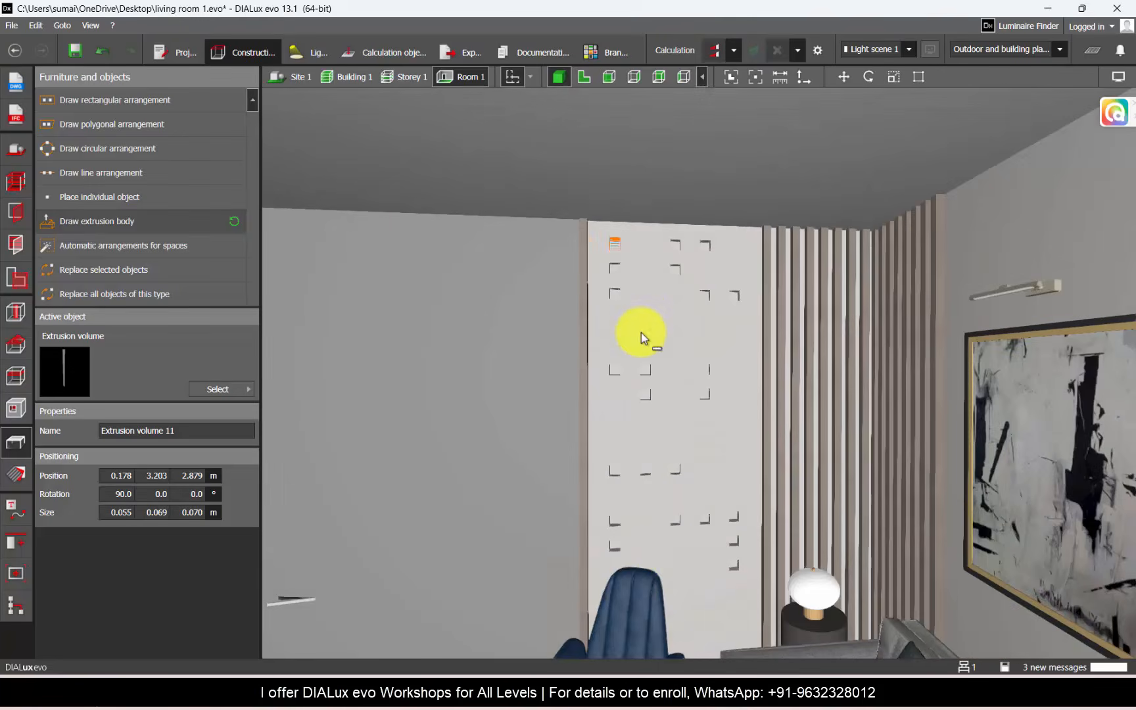
pyautogui.scroll(1, 674, 560)
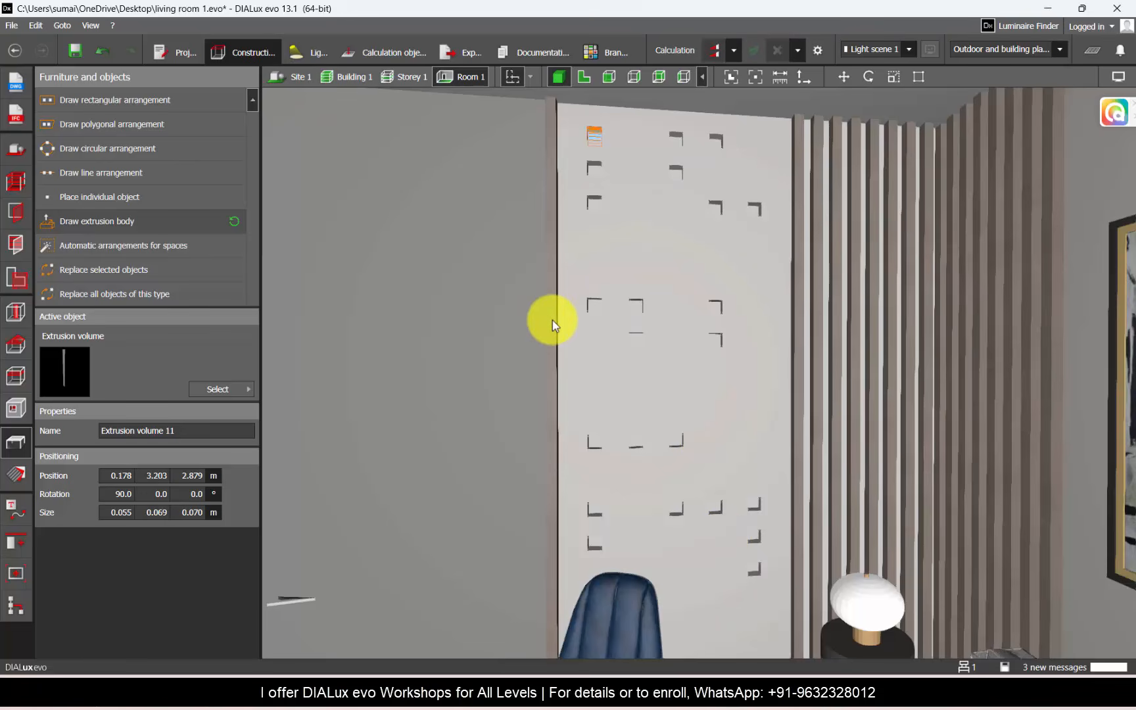
# - In the side view, copy the curved body straight down into the second niche of the first column and align it
pyautogui.click(633, 77)
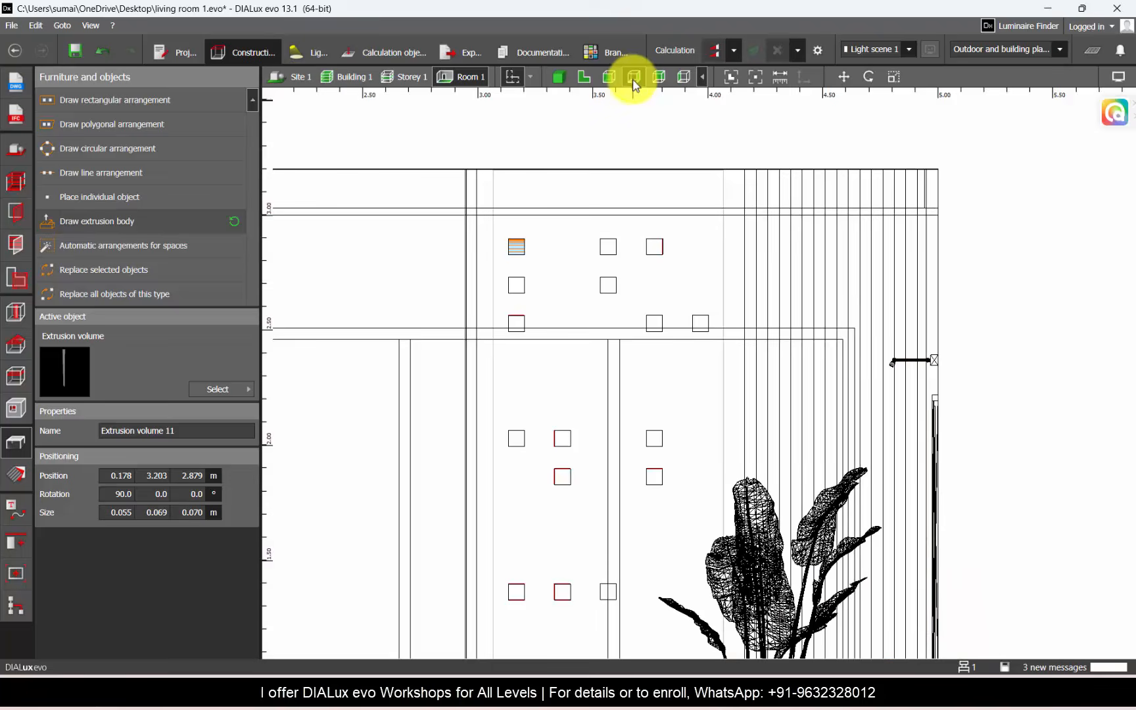
pyautogui.click(845, 77)
pyautogui.scroll(1, 521, 228)
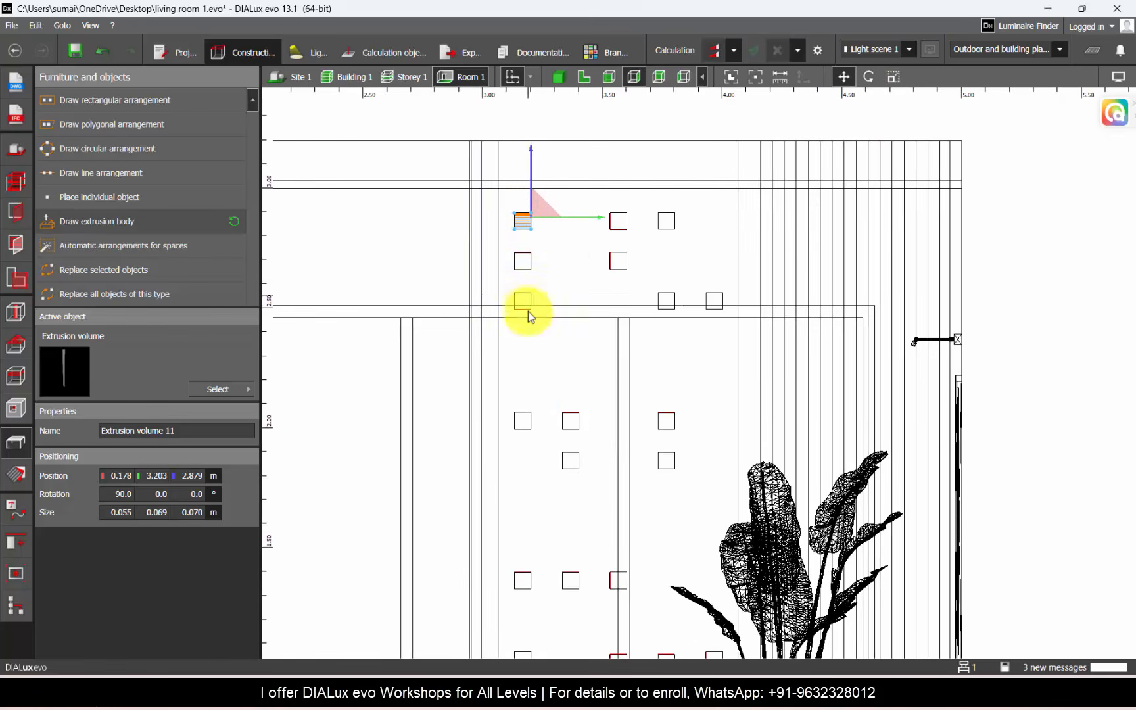
pyautogui.scroll(-2, 583, 207)
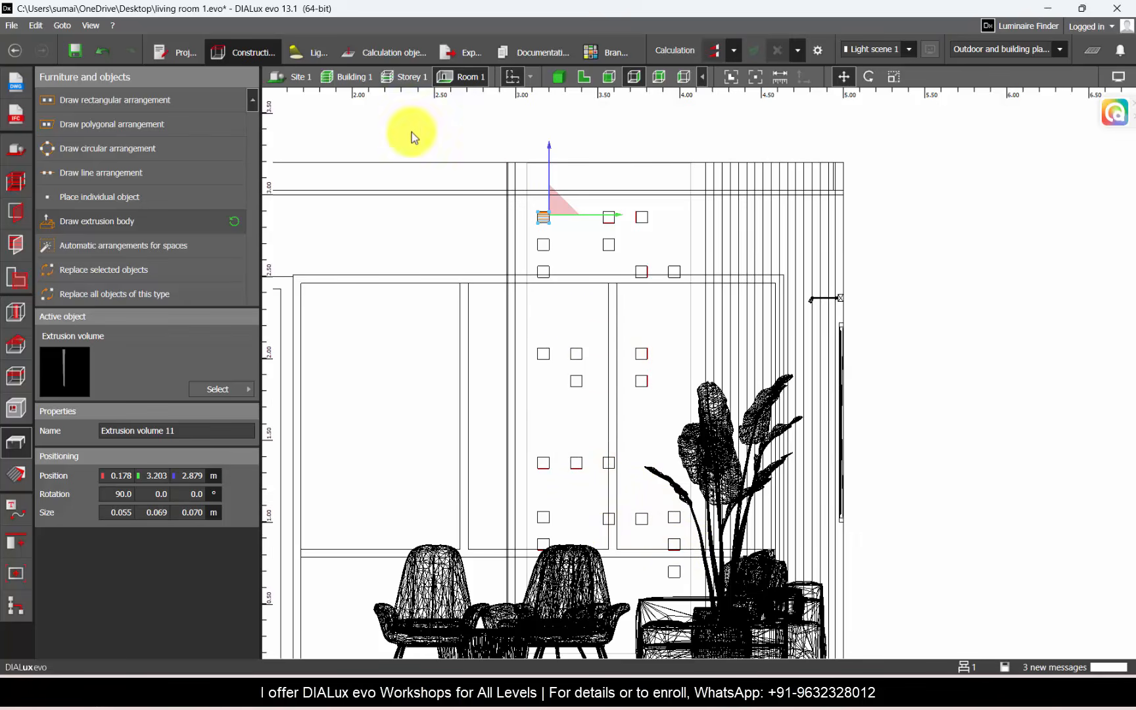
pyautogui.scroll(6, 481, 186)
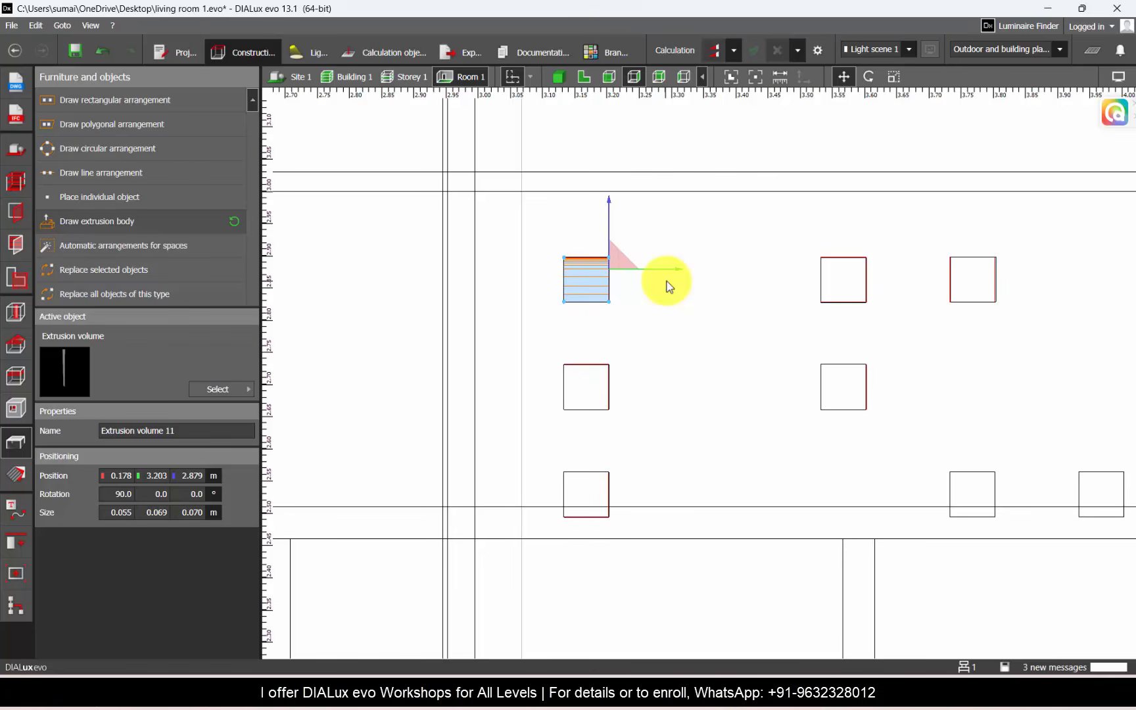
pyautogui.hotkey('ctrl', 'v')
pyautogui.moveTo(610, 204); pyautogui.dragTo(610, 309)
pyautogui.scroll(3, 601, 388)
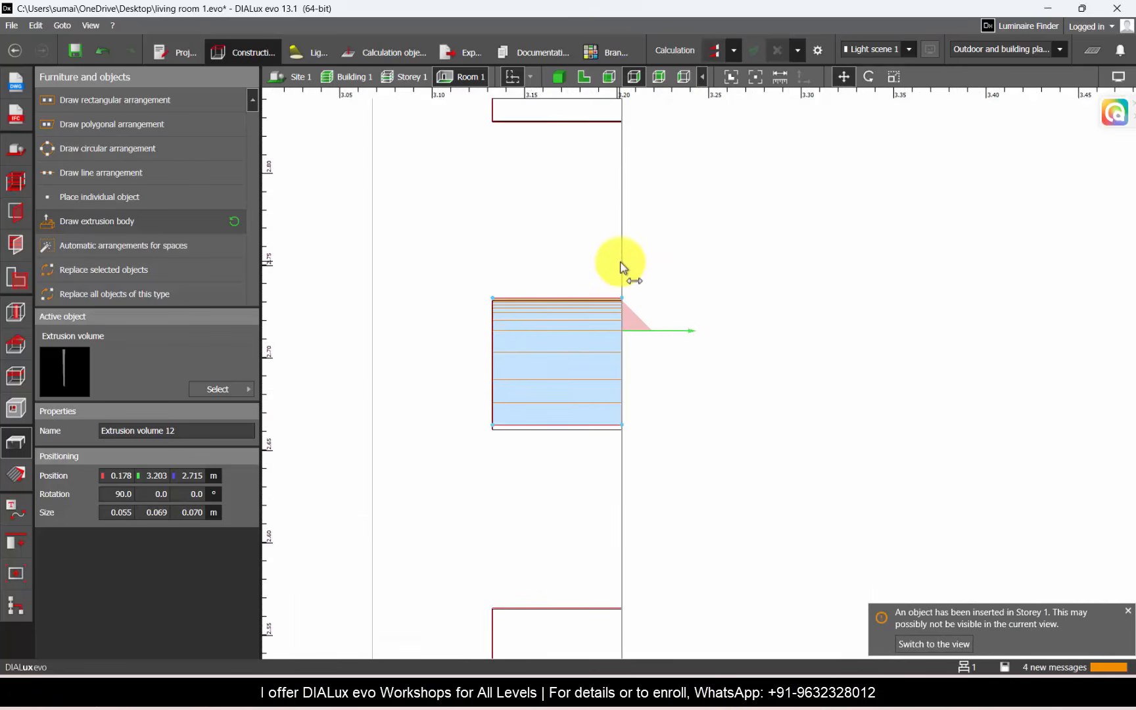
pyautogui.moveTo(620, 262); pyautogui.dragTo(620, 266)
pyautogui.scroll(-4, 543, 202)
# - Copy the curved body into the third niche of the first column, aligned with the niche's outline
pyautogui.hotkey('ctrl', 'v')
pyautogui.moveTo(580, 199); pyautogui.dragTo(581, 343)
pyautogui.scroll(8, 559, 424)
pyautogui.moveTo(698, 251); pyautogui.dragTo(698, 255)
pyautogui.scroll(-1, 621, 174)
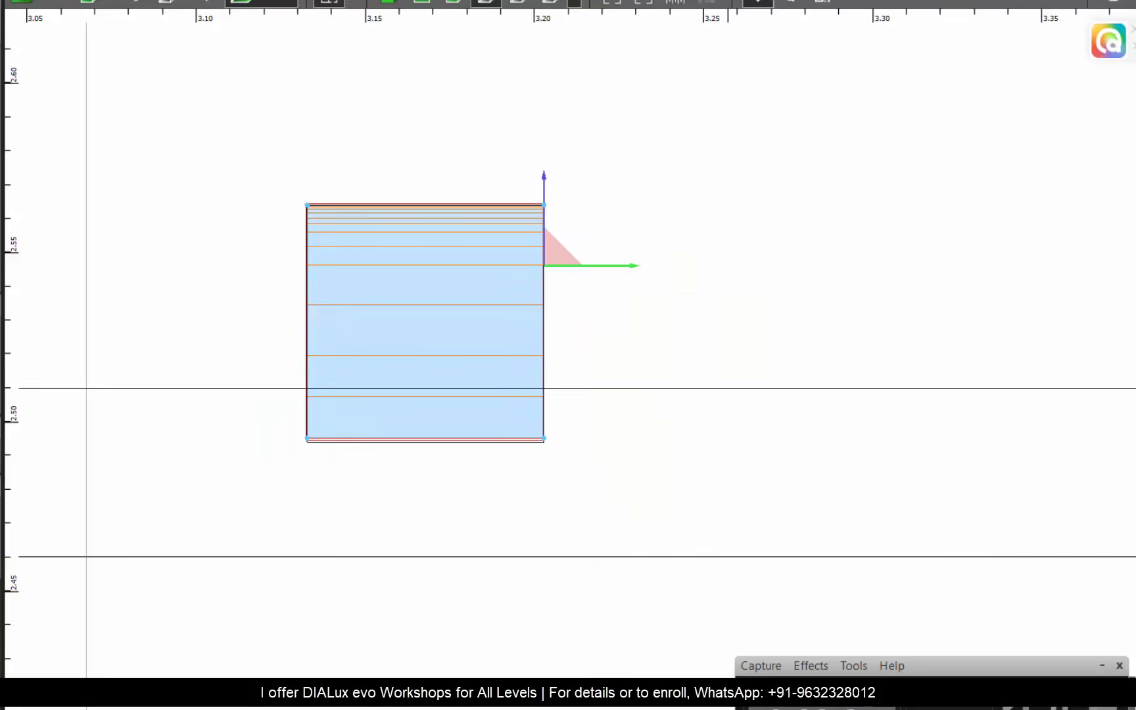
# - Copy the curved body into the first column's fourth niche, at about 2.0 m height, and fine-tune its position
pyautogui.scroll(-10, 328, 177)
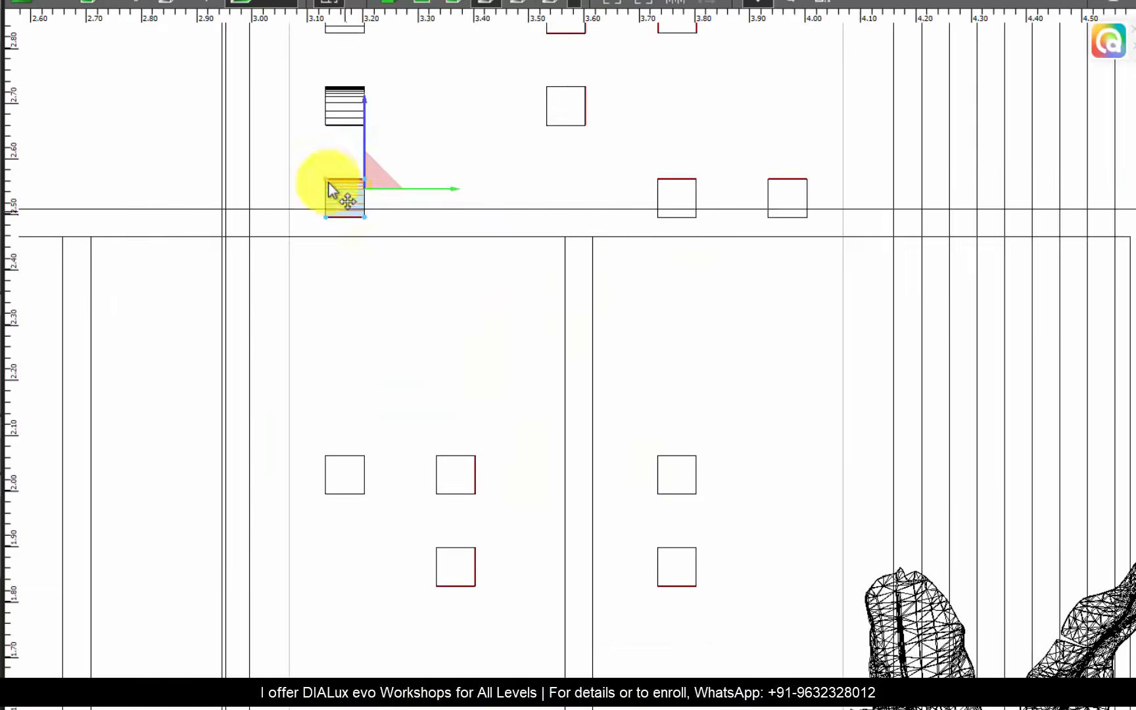
pyautogui.hotkey('ctrl', 'v')
pyautogui.moveTo(369, 155); pyautogui.dragTo(369, 277)
pyautogui.scroll(7, 320, 405)
pyautogui.moveTo(472, 241); pyautogui.dragTo(477, 301)
pyautogui.scroll(2, 478, 308)
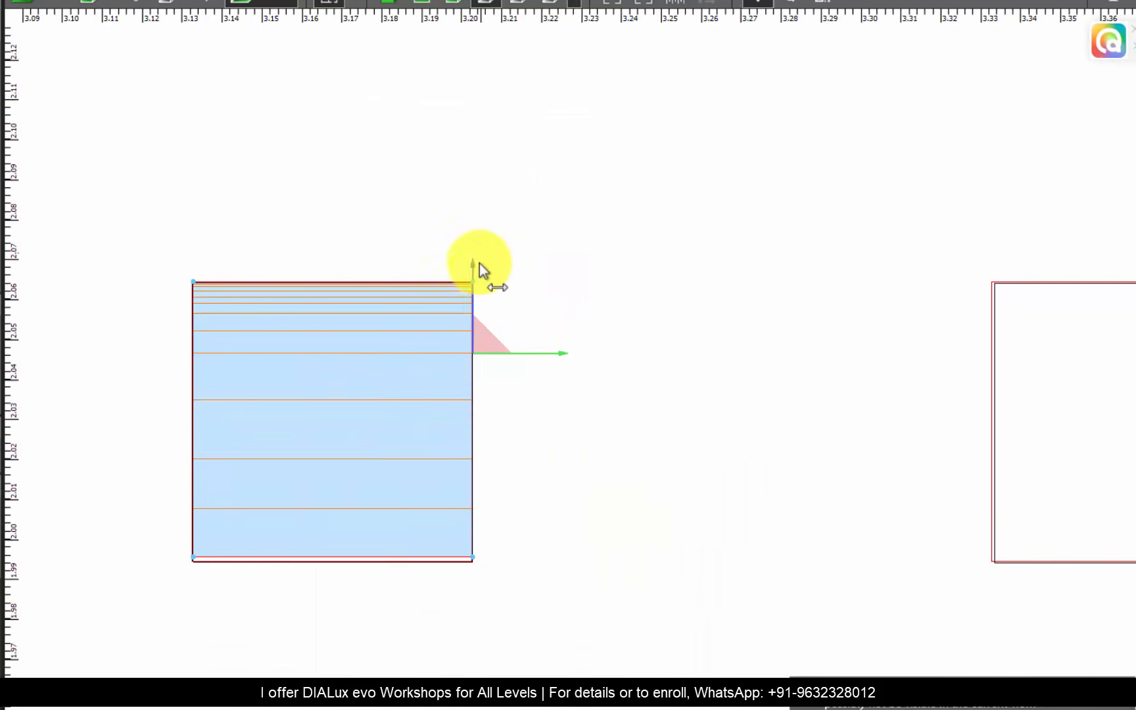
# - Copy the curved body into the three lowest niches of the first column
pyautogui.scroll(-8, 477, 263)
pyautogui.hotkey('ctrl', 'v')
pyautogui.moveTo(397, 409); pyautogui.dragTo(396, 531)
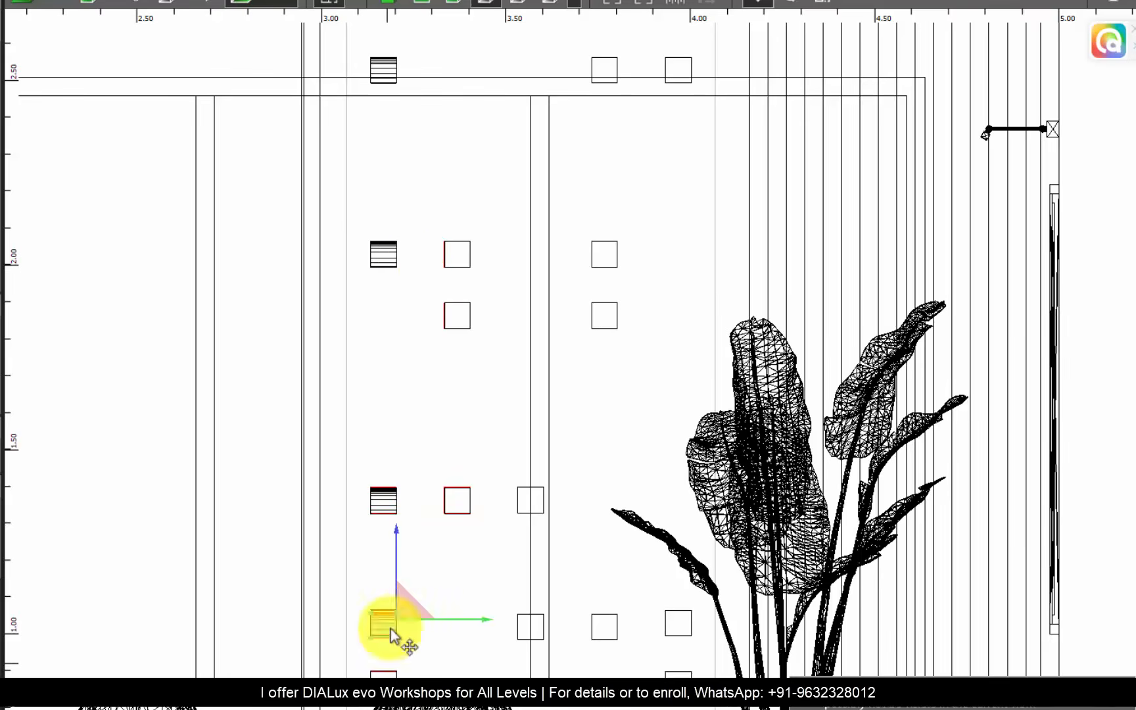
pyautogui.scroll(7, 384, 660)
pyautogui.moveTo(484, 237); pyautogui.dragTo(483, 243)
pyautogui.scroll(-4, 434, 171)
pyautogui.hotkey('ctrl', 'v')
pyautogui.moveTo(447, 138); pyautogui.dragTo(447, 280)
# - Copy the curved body into the third column's two lower niches, at about 1.0 m and 1.4 m height
pyautogui.hotkey('ctrl', 'v')
pyautogui.moveTo(449, 355); pyautogui.dragTo(786, 221)
pyautogui.scroll(-2, 786, 221)
pyautogui.moveTo(786, 222); pyautogui.dragTo(561, 543, button='middle')
pyautogui.hotkey('ctrl', 'v')
pyautogui.moveTo(563, 465); pyautogui.dragTo(583, 240)
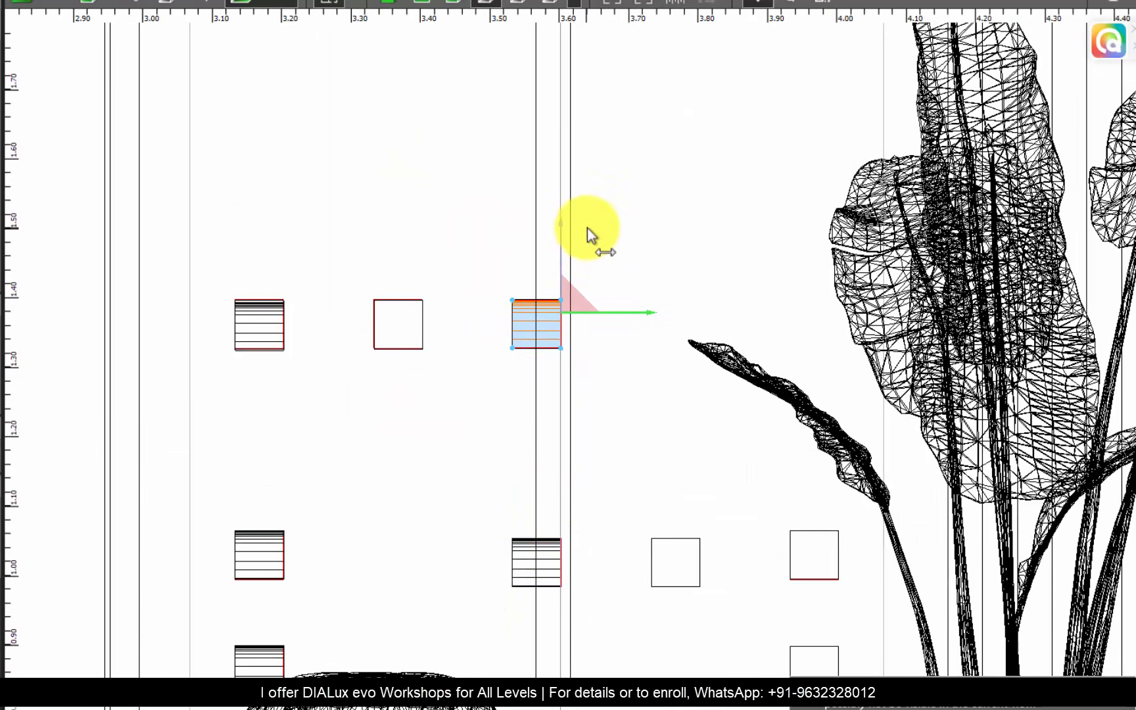
# - Copy the curved body sideways into the second column's niche in the row at about 1.4 m height
pyautogui.scroll(-6, 486, 473)
pyautogui.scroll(7, 476, 432)
pyautogui.hotkey('ctrl', 'v')
pyautogui.moveTo(651, 497); pyautogui.dragTo(501, 491)
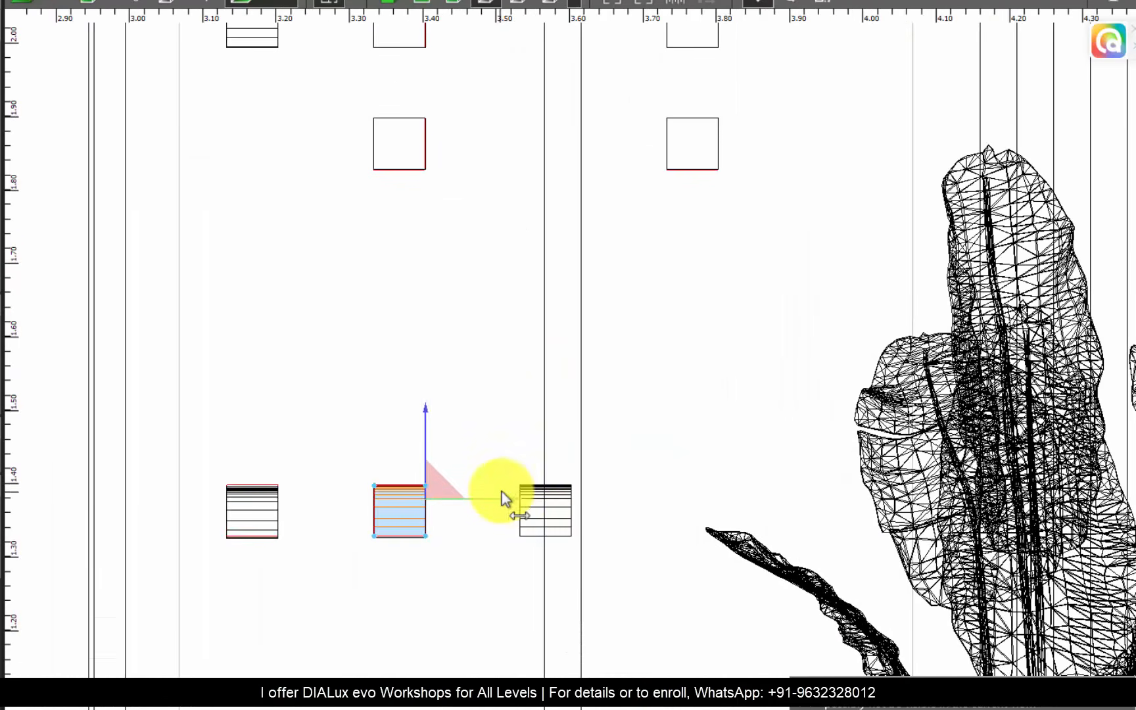
# - Copy the curved body into the second column's two upper niches, at about 1.85 m and 2.0 m height
pyautogui.hotkey('ctrl', 'v')
pyautogui.moveTo(426, 415); pyautogui.dragTo(460, 50)
pyautogui.scroll(7, 389, 91)
pyautogui.moveTo(571, 199); pyautogui.dragTo(568, 203)
pyautogui.scroll(-3, 388, 72)
pyautogui.moveTo(378, 50); pyautogui.dragTo(407, 409, button='middle')
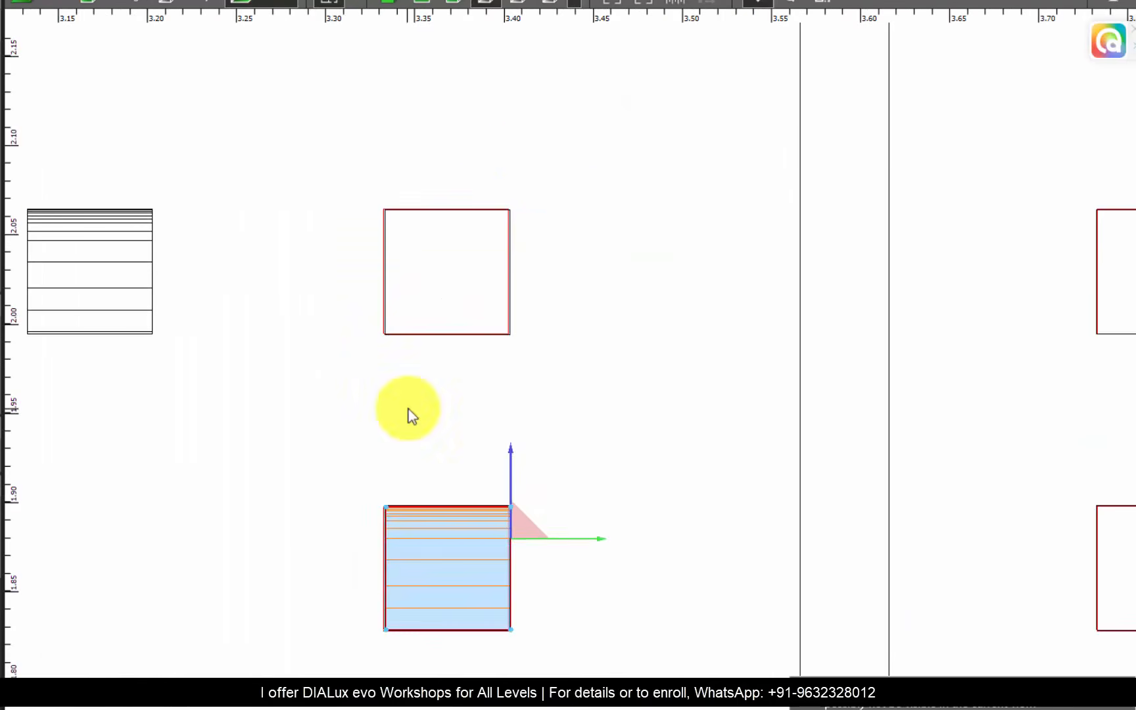
pyautogui.hotkey('ctrl', 'v')
pyautogui.moveTo(511, 454); pyautogui.dragTo(525, 156)
# - Copy the curved body into the topmost niche of the third column and align it with the outline
pyautogui.scroll(-7, 425, 506)
pyautogui.scroll(2, 500, 388)
pyautogui.hotkey('ctrl', 'v')
pyautogui.moveTo(391, 504); pyautogui.dragTo(490, 90)
pyautogui.scroll(6, 483, 87)
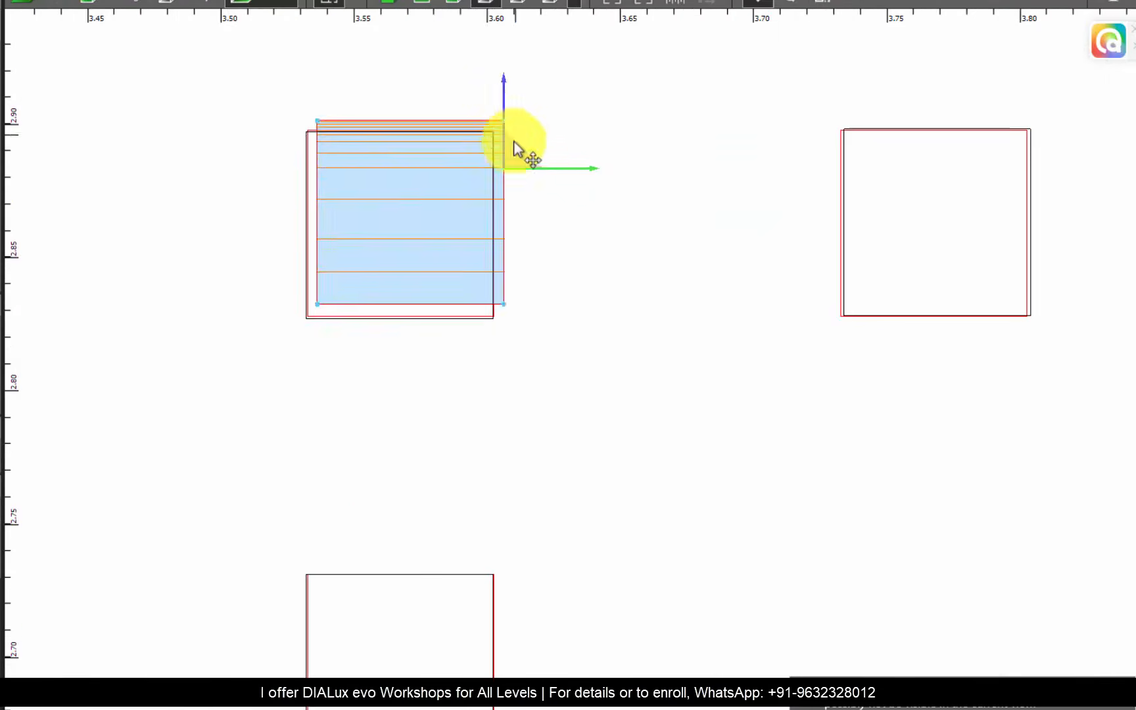
pyautogui.moveTo(514, 142); pyautogui.dragTo(504, 152)
# - Copy the curved body down into the third column's second niche and align it with the outline
pyautogui.scroll(-4, 477, 63)
pyautogui.hotkey('ctrl', 'v')
pyautogui.moveTo(486, 37); pyautogui.dragTo(503, 261)
pyautogui.scroll(6, 459, 395)
pyautogui.moveTo(535, 151); pyautogui.dragTo(536, 161)
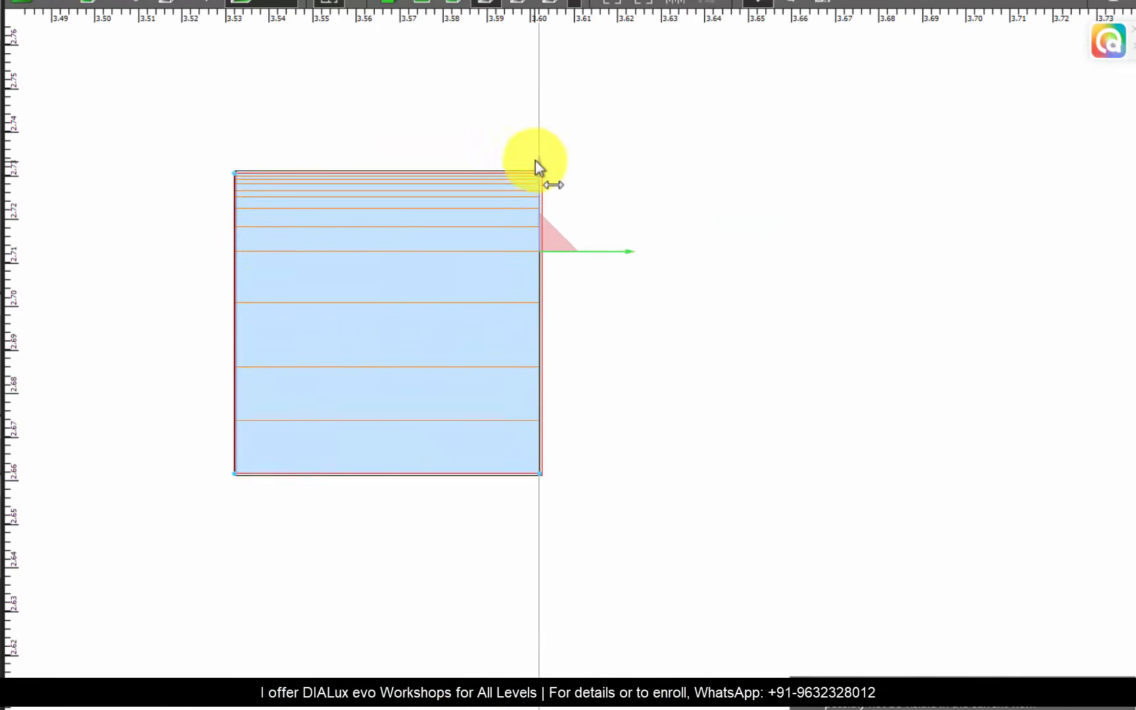
pyautogui.scroll(-8, 536, 166)
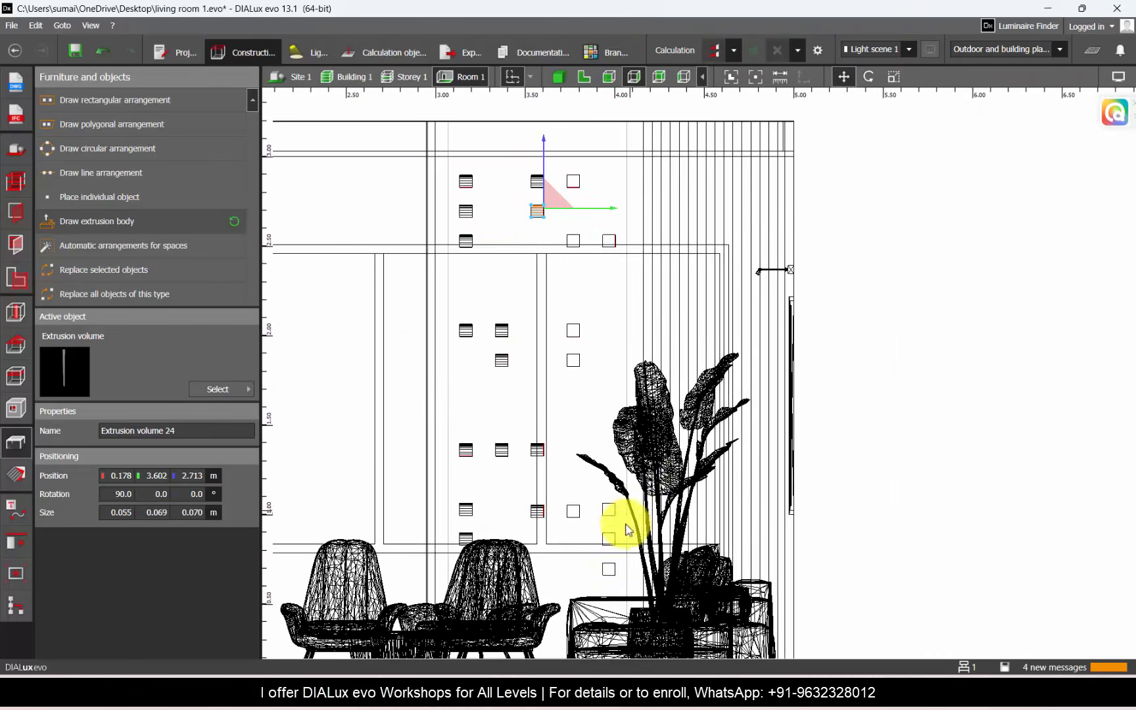
# - Examine the curved niche backs on the wall in the 3D room view with nothing selected
pyautogui.click(558, 77)
pyautogui.click(628, 306)
pyautogui.scroll(-5, 495, 398)
pyautogui.moveTo(554, 431); pyautogui.dragTo(639, 306, button='right')
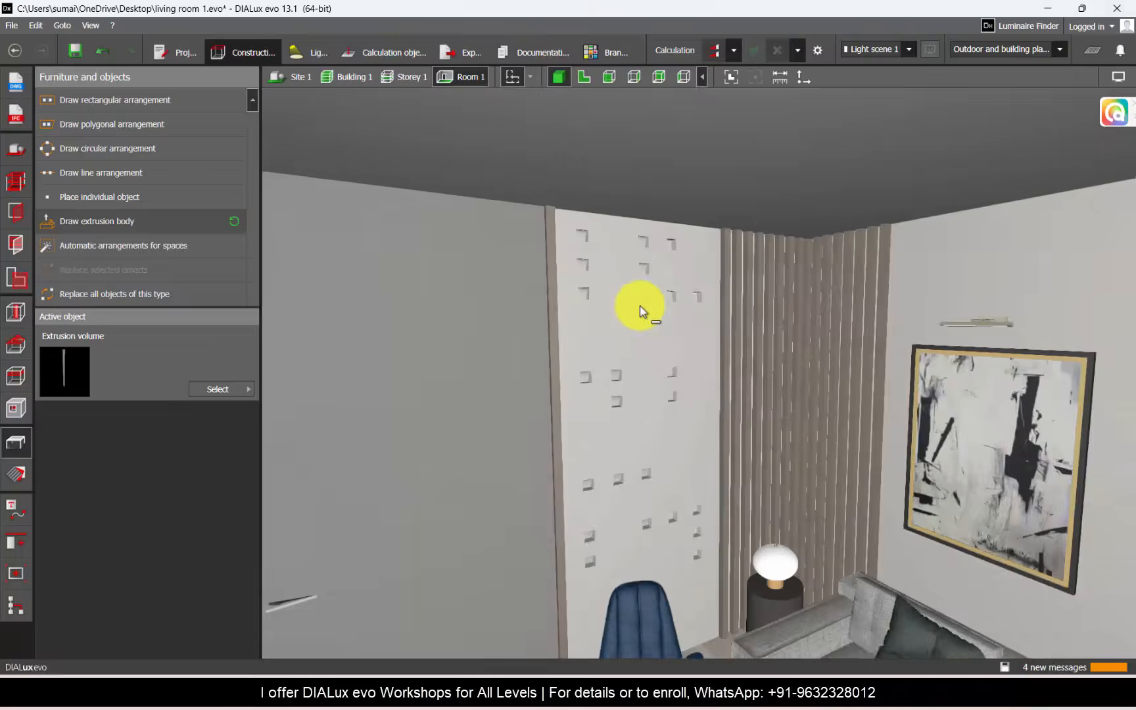
# - Switch to the Delta Light page in the browser, download the GYN W S 930 LDT/IES package and select 237139300.ies in its folder
pyautogui.scroll(5, 657, 307)
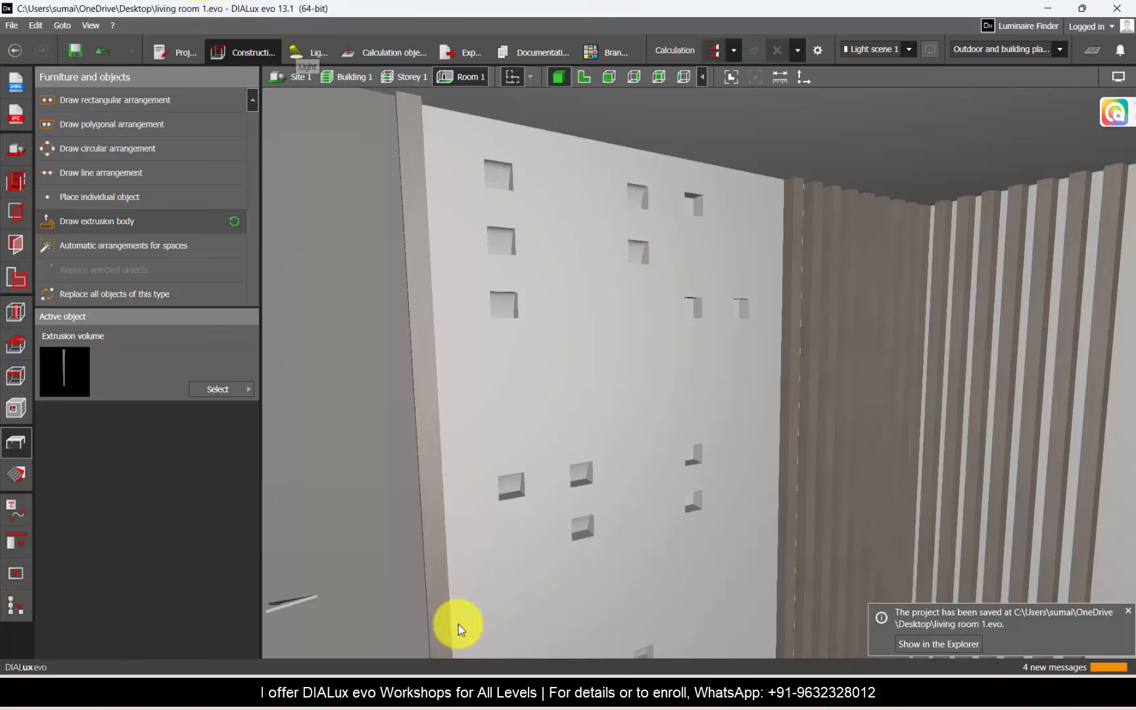
pyautogui.click(427, 693)
pyautogui.click(618, 8)
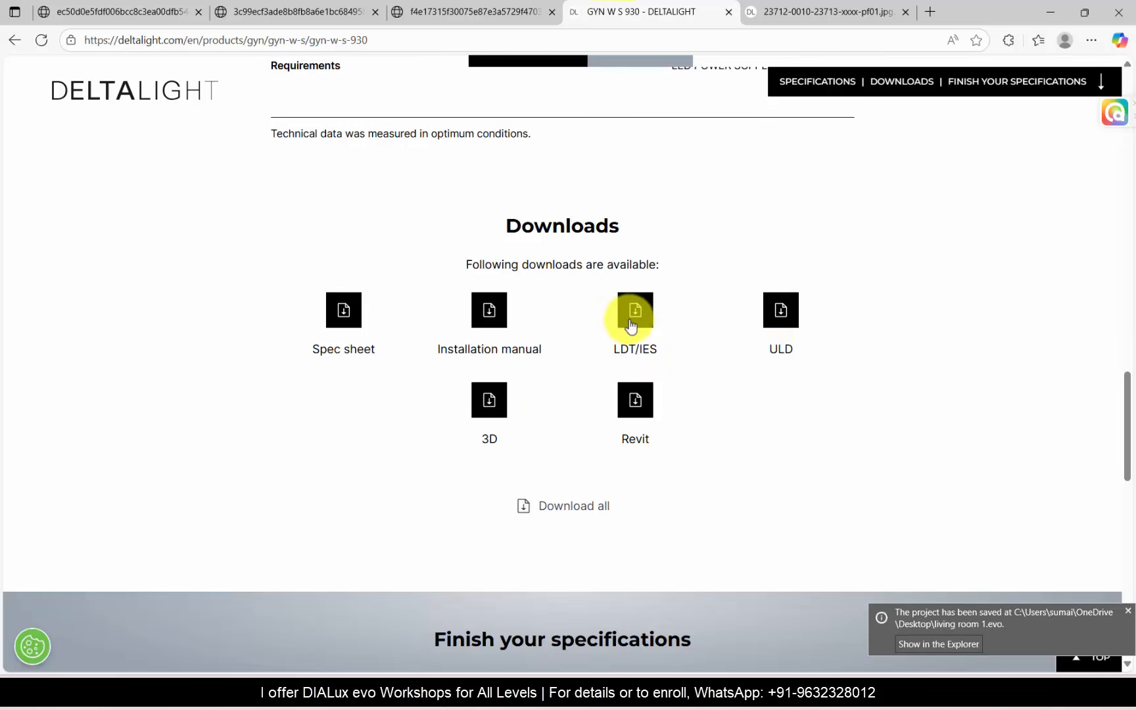
pyautogui.click(631, 324)
pyautogui.click(447, 442)
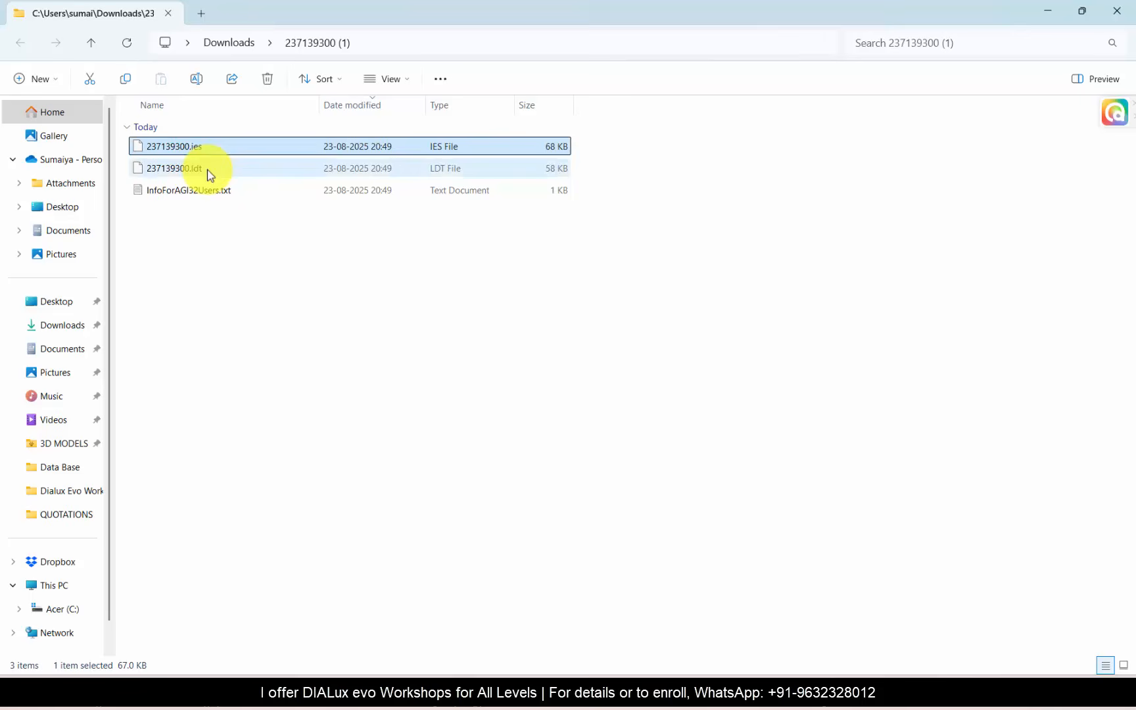
pyautogui.click(208, 173)
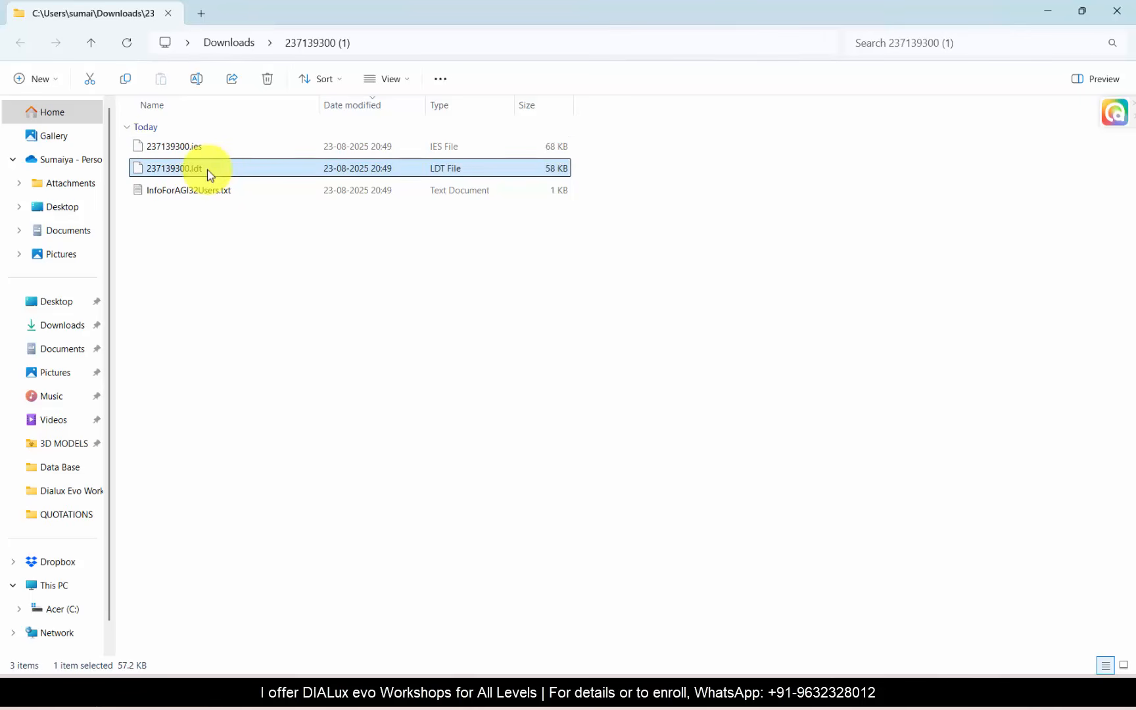
pyautogui.click(197, 148)
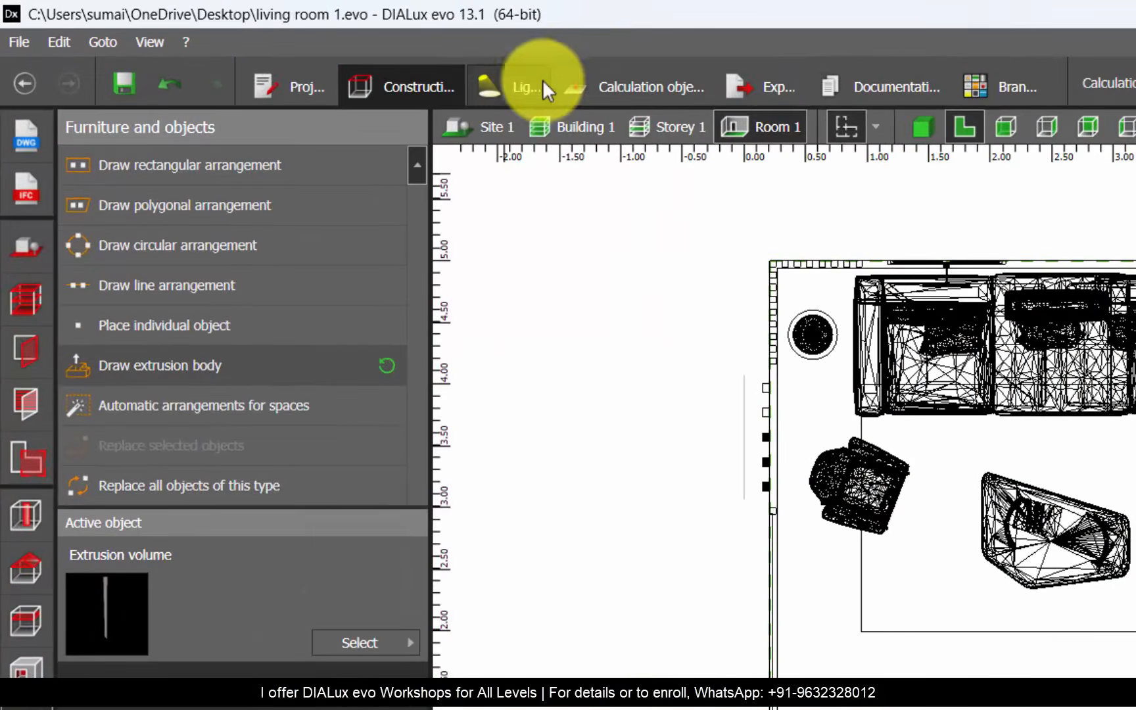
# - In DIALux evo's light planning, import the luminaire file 237139300.ies from the Desktop and proceed to its dimension settings
pyautogui.click(441, 73)
pyautogui.click(16, 35)
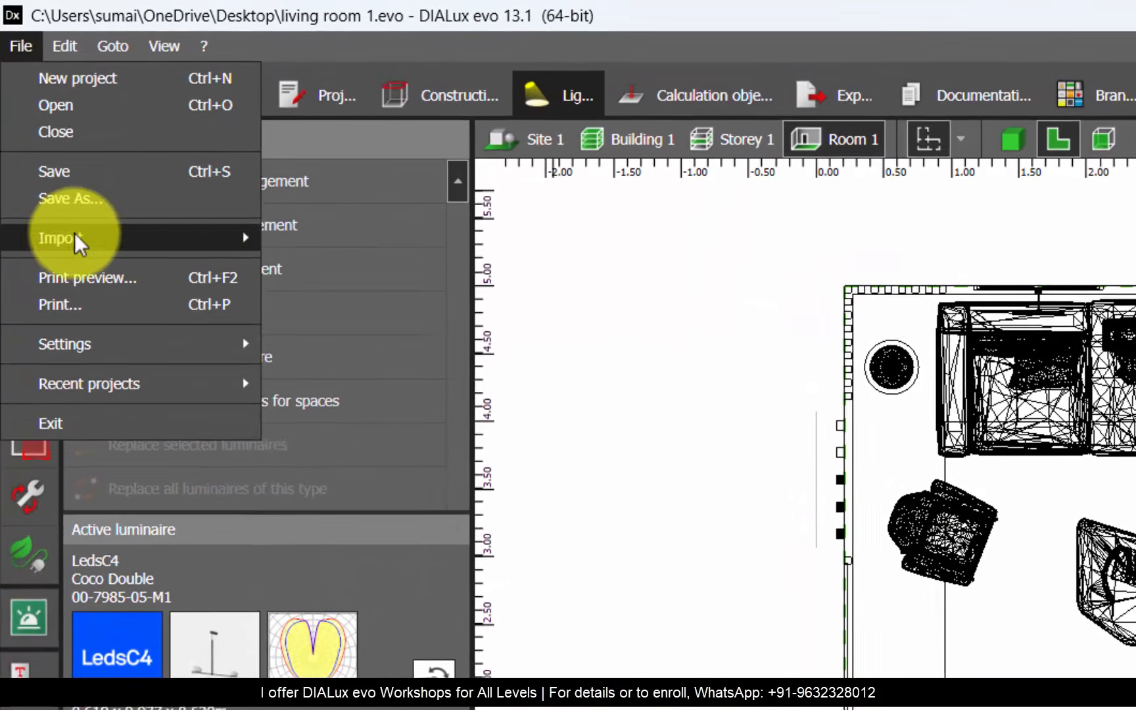
pyautogui.moveTo(47, 186)
pyautogui.click(349, 344)
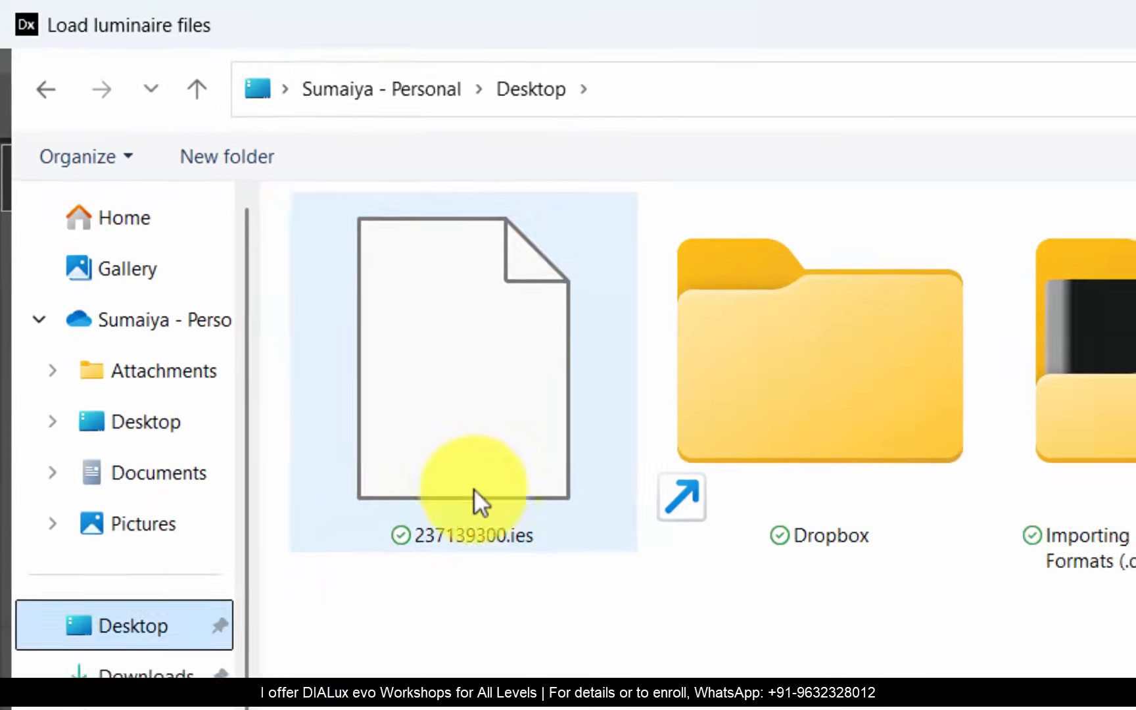
pyautogui.click(502, 434)
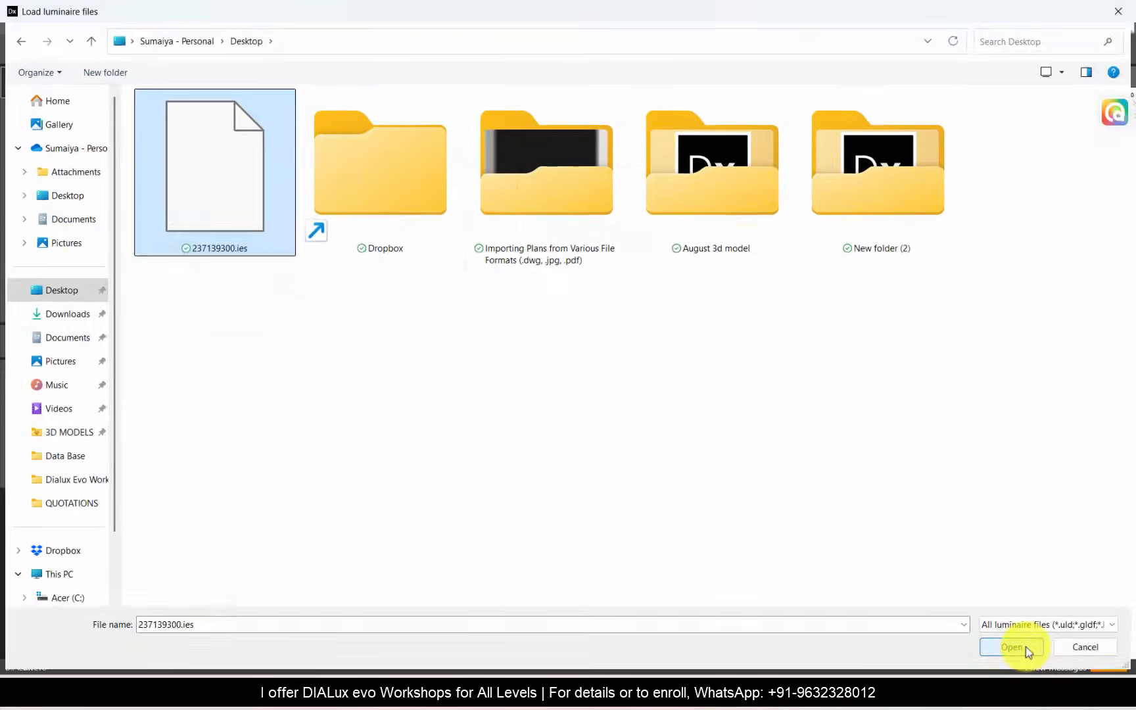
pyautogui.click(1023, 647)
pyautogui.click(230, 333)
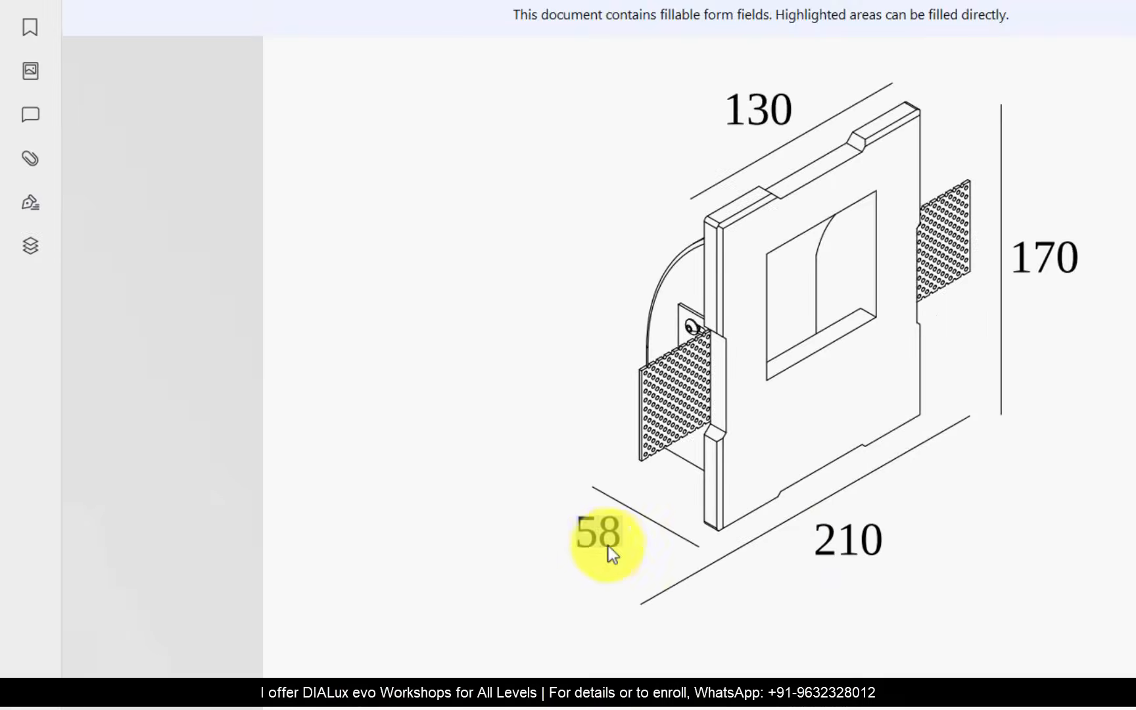
# - Set the round housing and light output to 0.05 m length, the housing height to 0.002 m, and finish the IES import
pyautogui.click(324, 243)
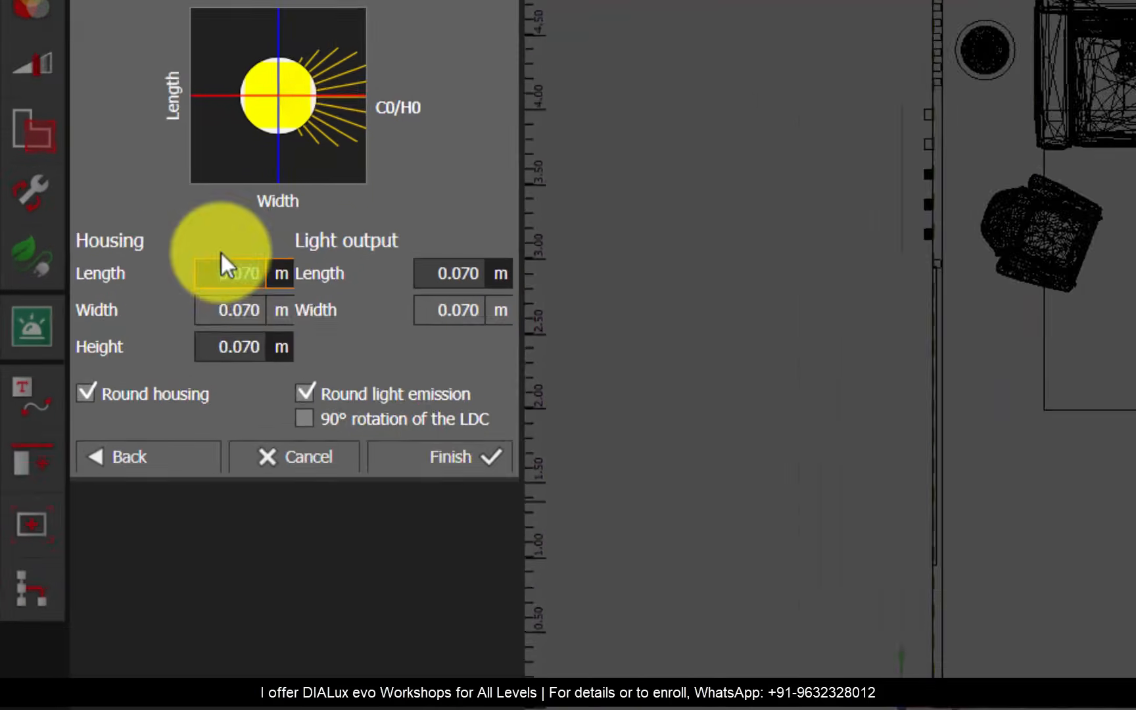
pyautogui.write('0.05')
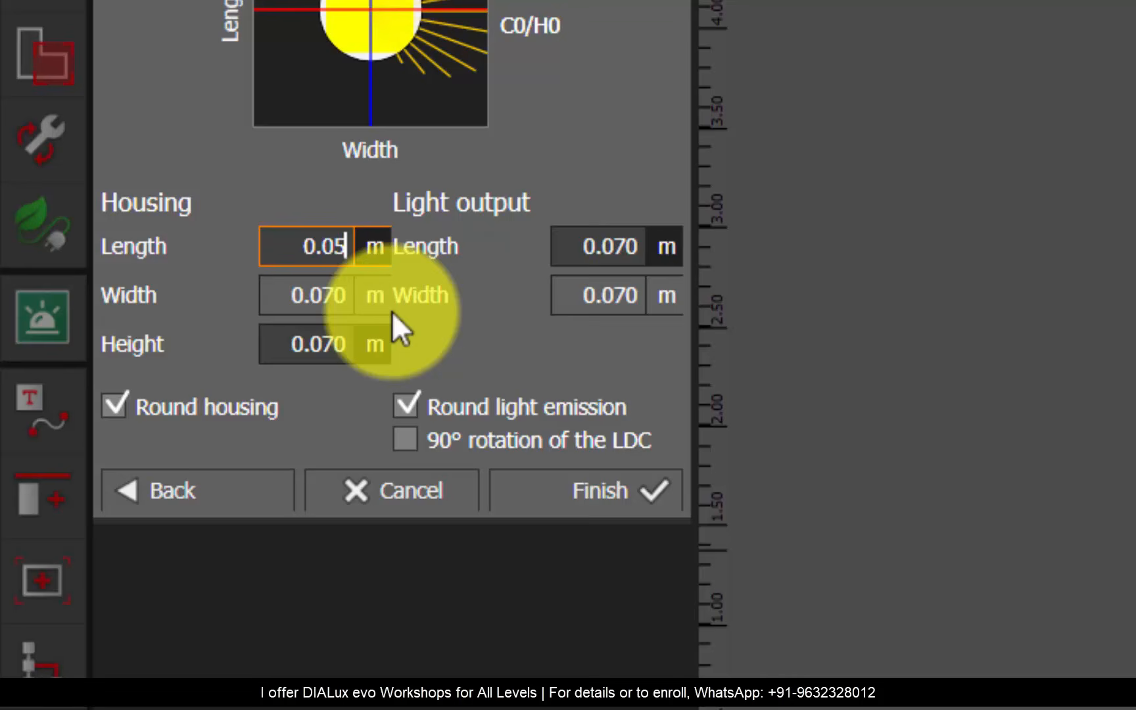
pyautogui.click(600, 246)
pyautogui.write('0.05')
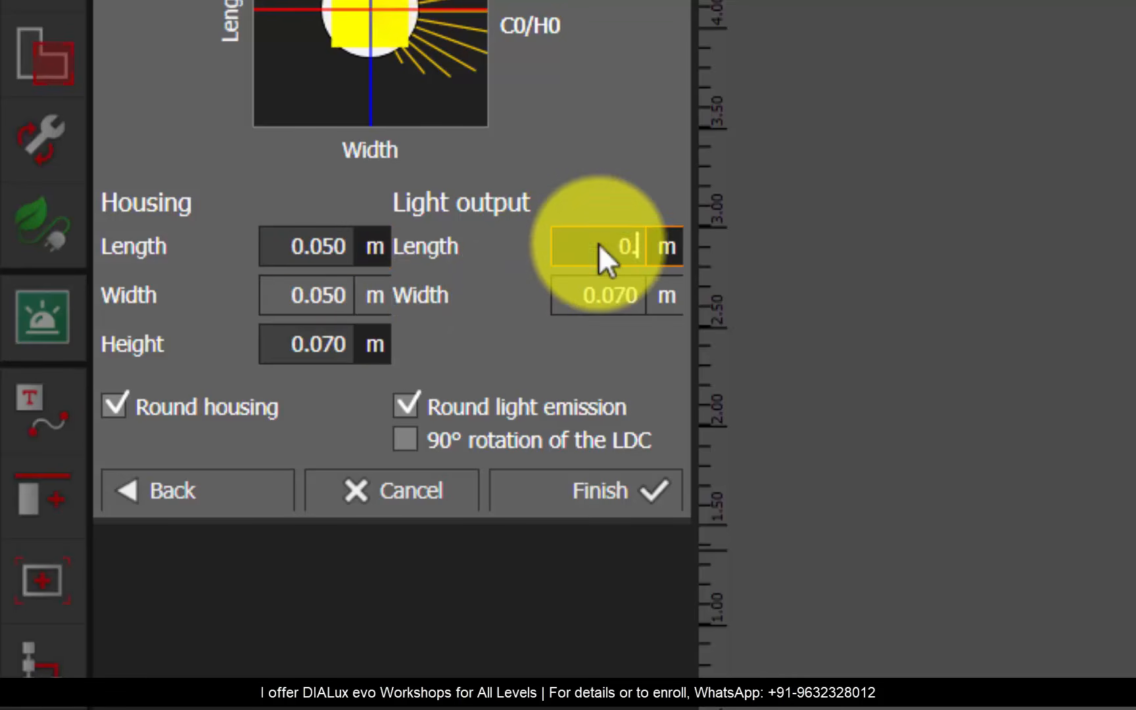
pyautogui.press('Return')
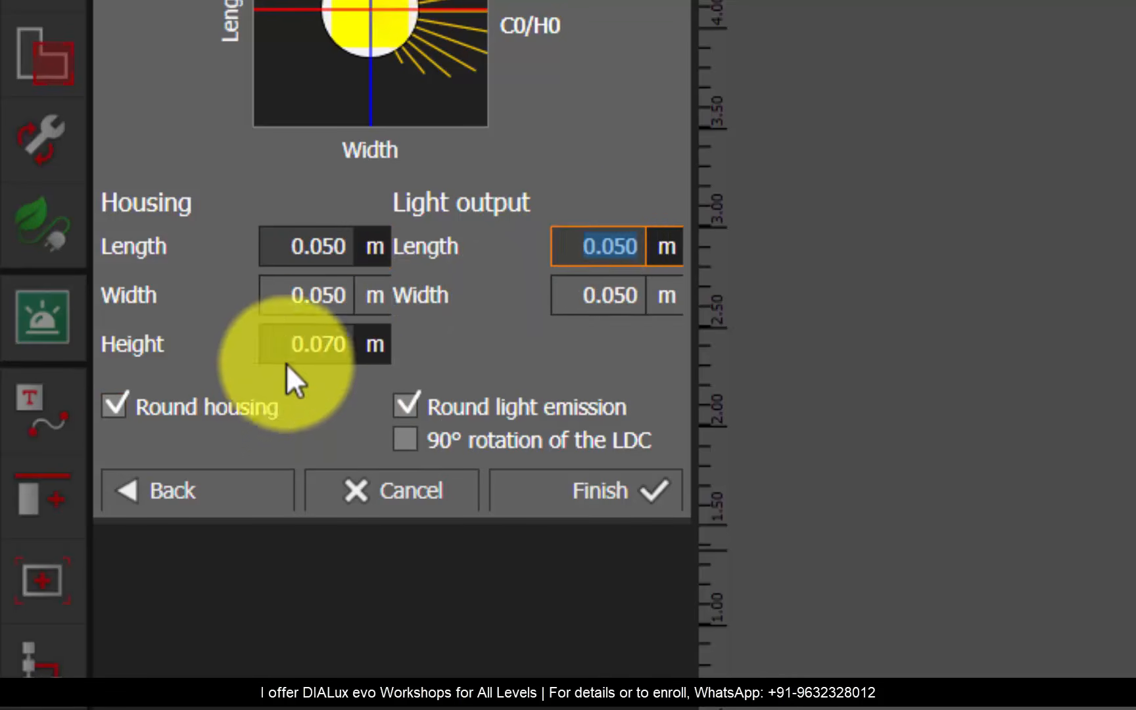
pyautogui.click(271, 347)
pyautogui.write('0.')
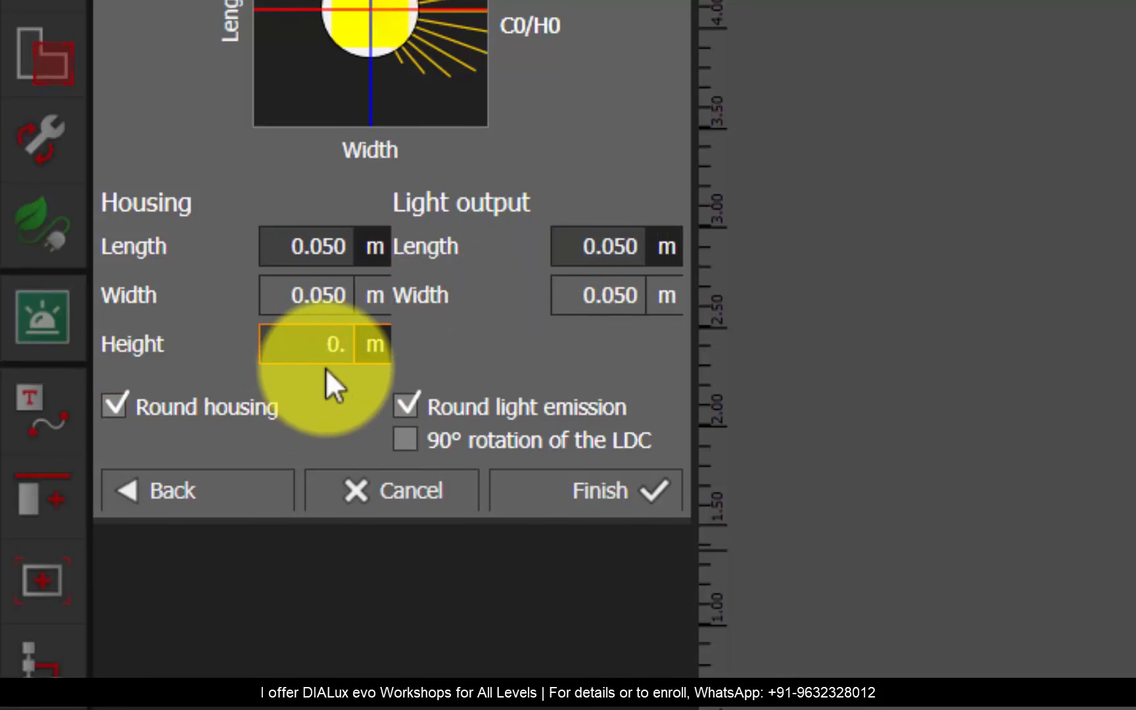
pyautogui.write('002')
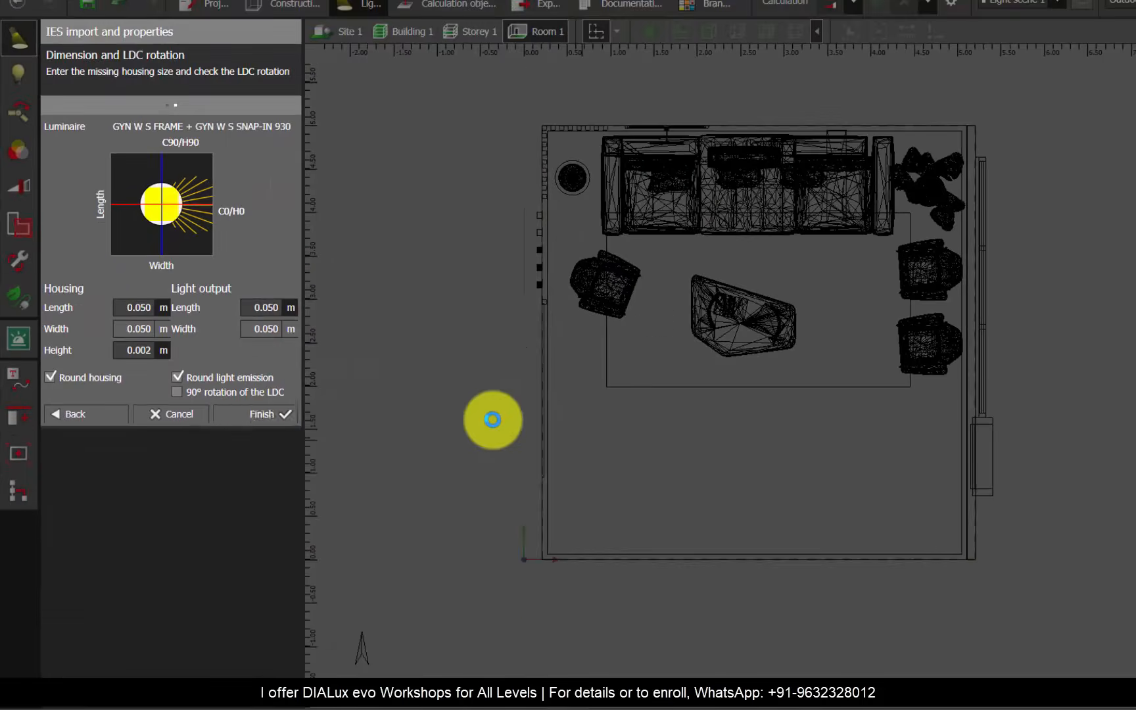
pyautogui.click(270, 414)
# - Place one GYN W S 930 luminaire and move it in plan into the wall niche at X 0.180 m, Y 3.168 m
pyautogui.click(91, 173)
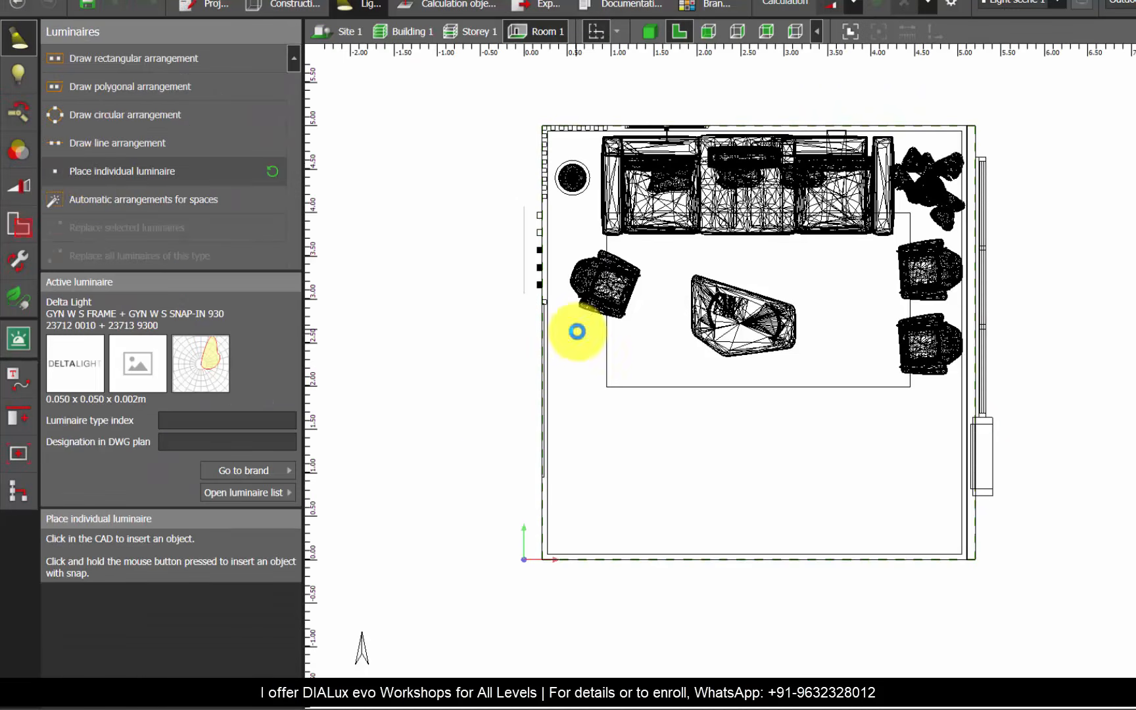
pyautogui.click(576, 328)
pyautogui.scroll(5, 616, 372)
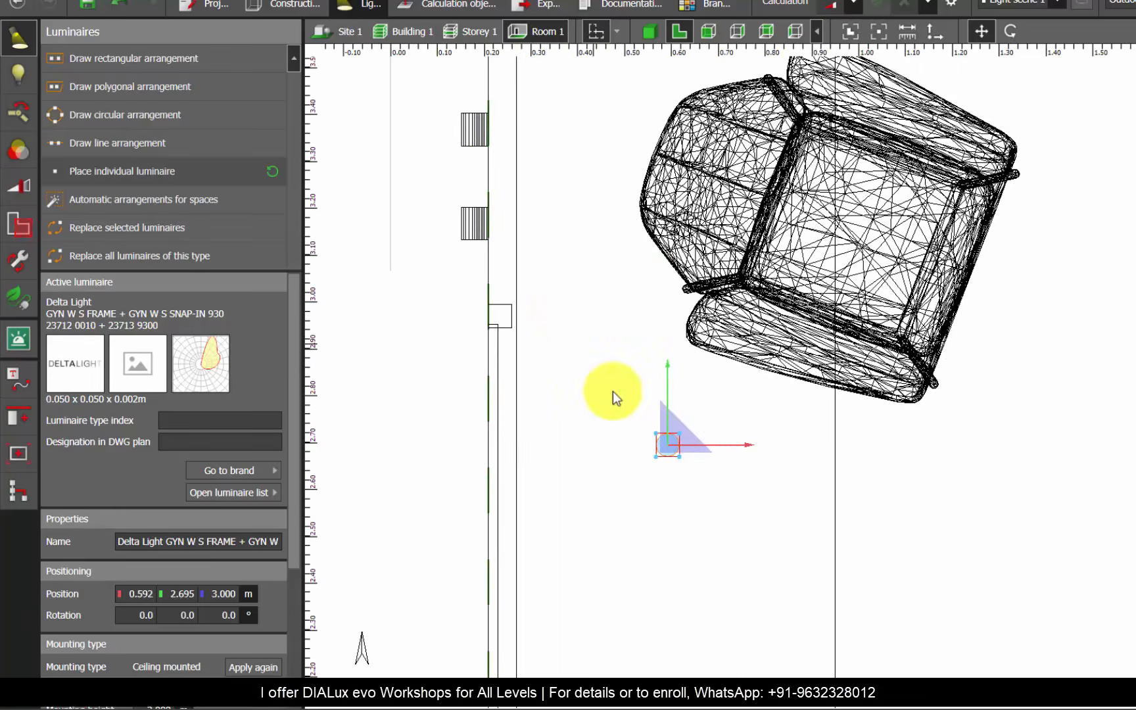
pyautogui.moveTo(661, 442); pyautogui.dragTo(469, 216)
pyautogui.scroll(5, 455, 210)
pyautogui.moveTo(528, 249)
pyautogui.mouseDown()
pyautogui.moveTo(790, 314)
pyautogui.moveTo(508, 255)
pyautogui.moveTo(743, 272)
pyautogui.moveTo(505, 282)
pyautogui.mouseUp()
pyautogui.click(349, 33)
pyautogui.scroll(4, 701, 303)
pyautogui.scroll(3, 426, 264)
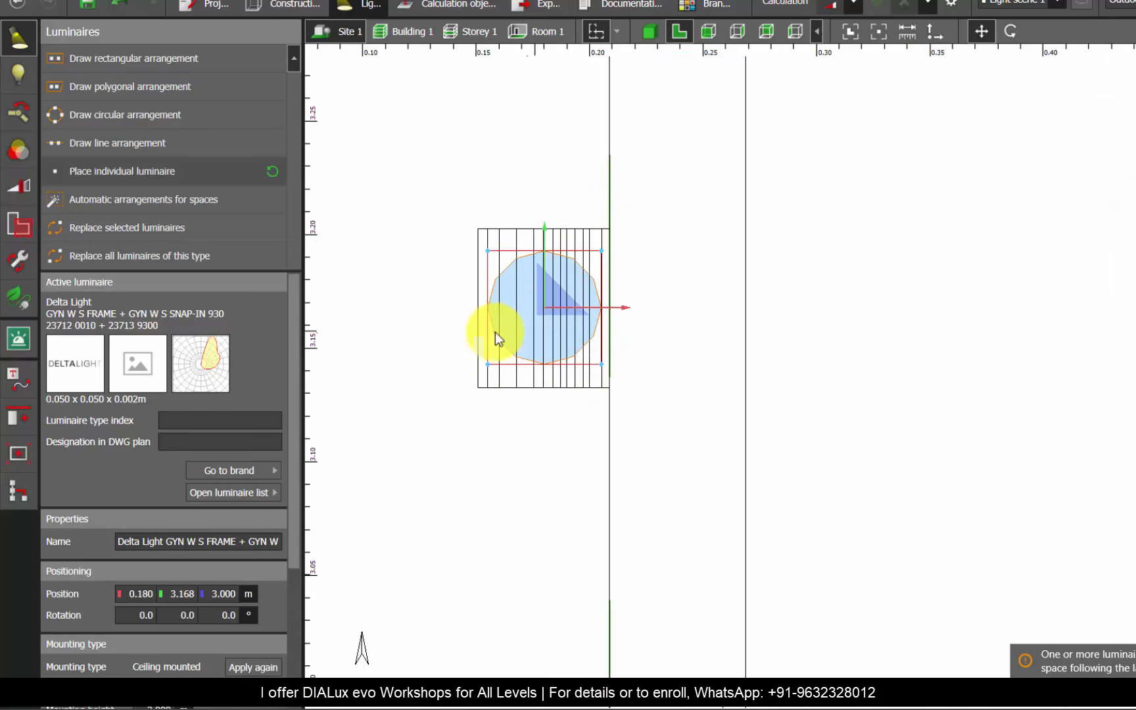
# - Lower the luminaire in elevation onto the floor of the first column's topmost niche, at 2.830 m height
pyautogui.click(709, 31)
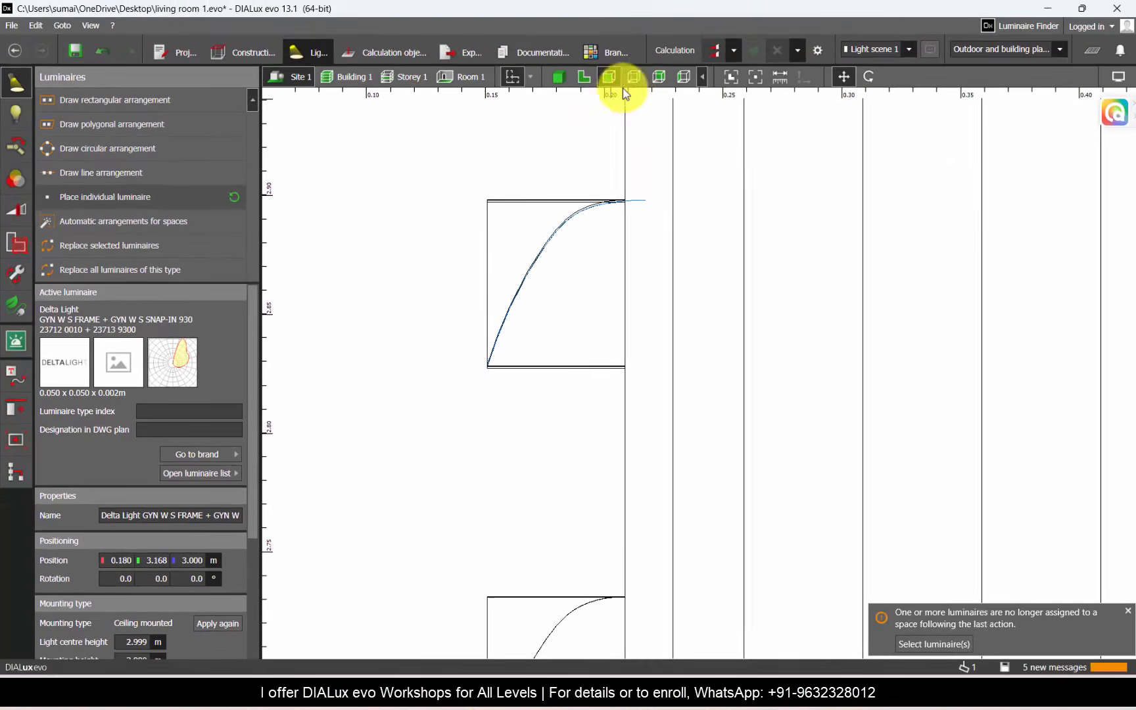
pyautogui.click(737, 31)
pyautogui.scroll(5, 902, 152)
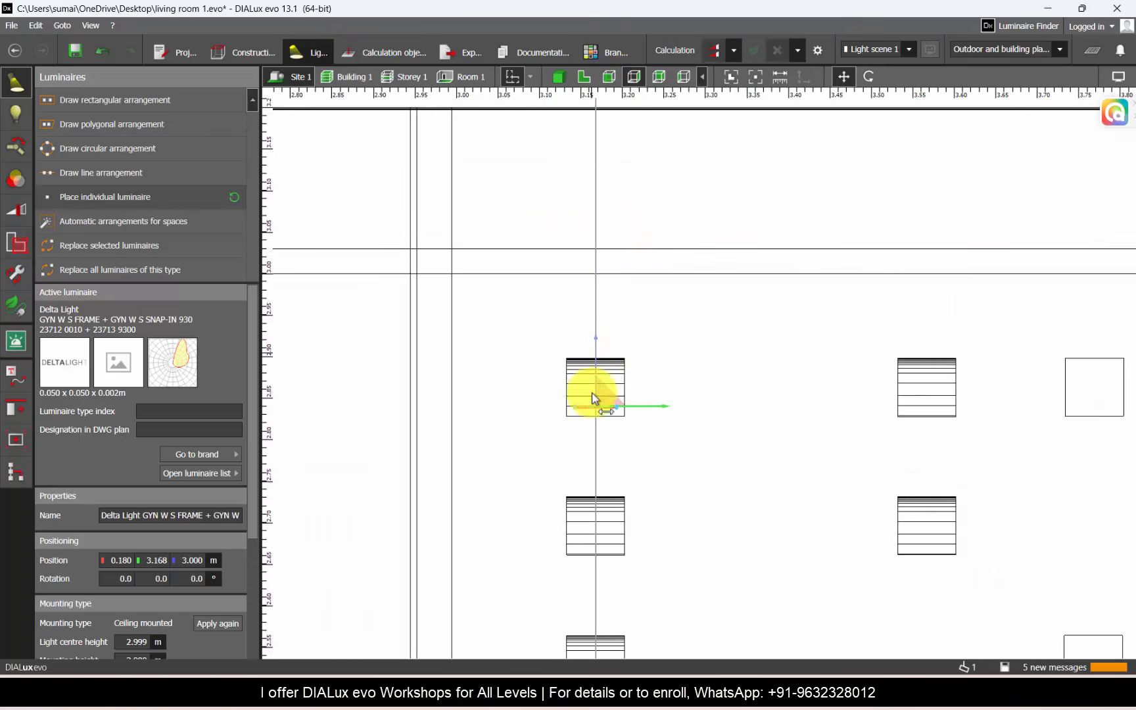
pyautogui.scroll(3, 586, 443)
# - Display the luminaire's light distribution in side elevation and compare its direction with the polar diagram in the PDF spec sheet
pyautogui.click(1117, 76)
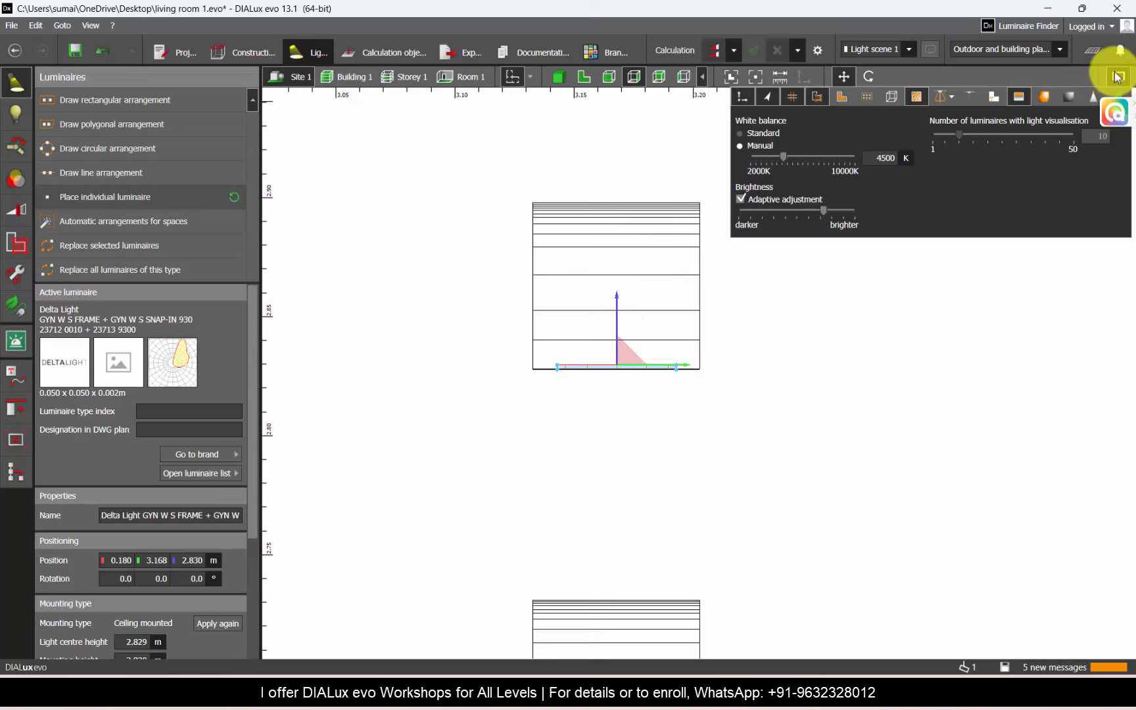
pyautogui.click(939, 98)
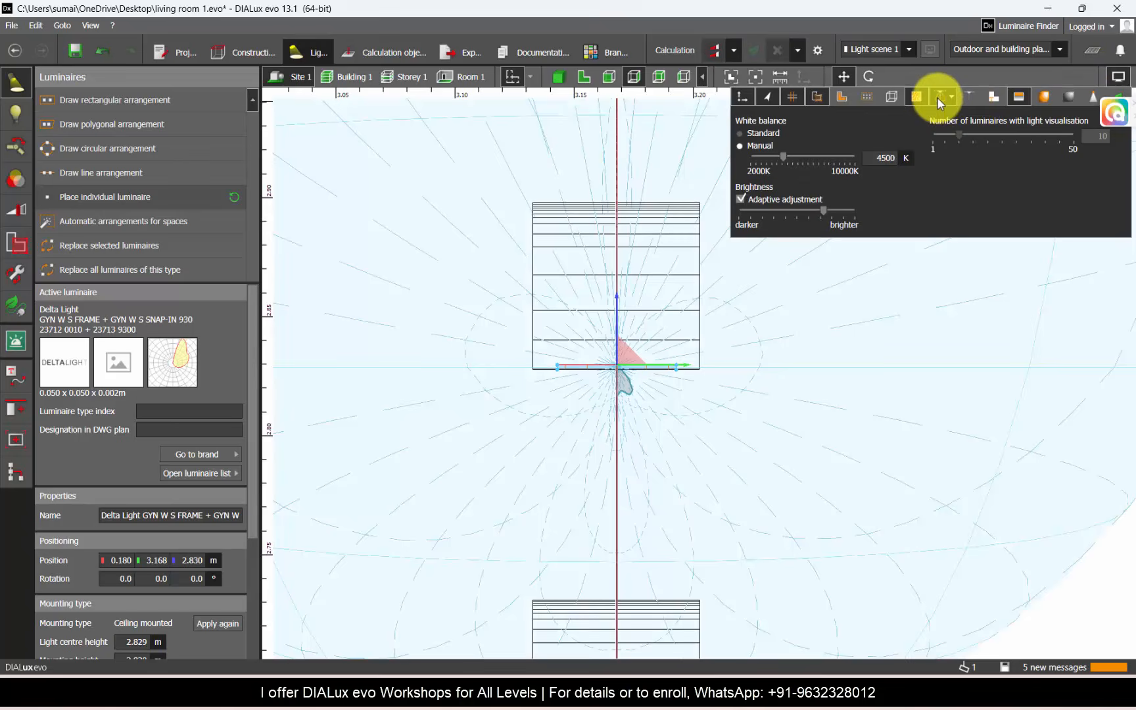
pyautogui.click(609, 77)
pyautogui.scroll(-3, 610, 290)
pyautogui.scroll(2, 600, 218)
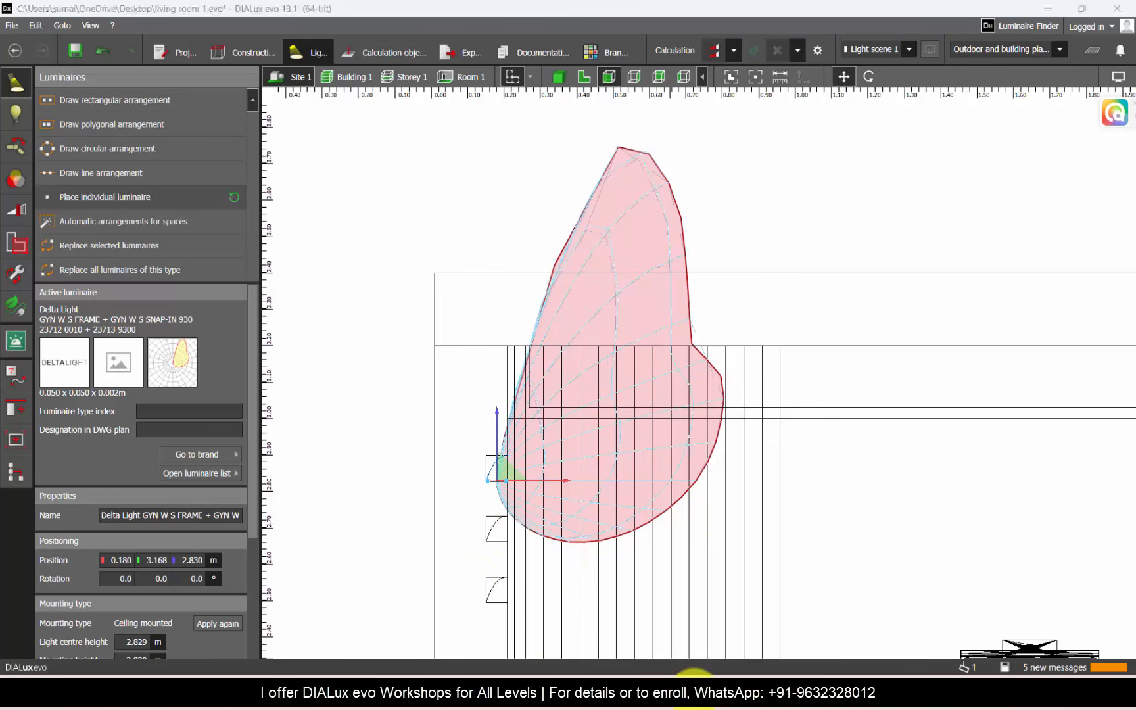
pyautogui.click(694, 690)
pyautogui.keyDown('ctrl'); pyautogui.scroll(-2, 464, 343); pyautogui.keyUp('ctrl')
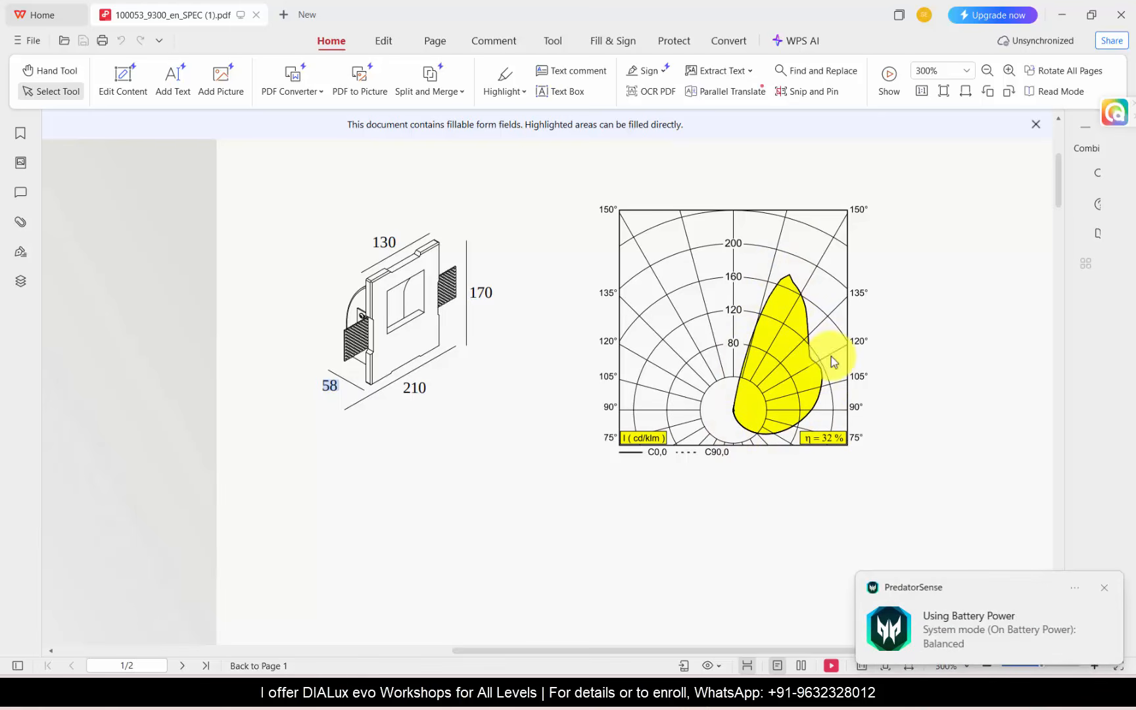
pyautogui.click(765, 690)
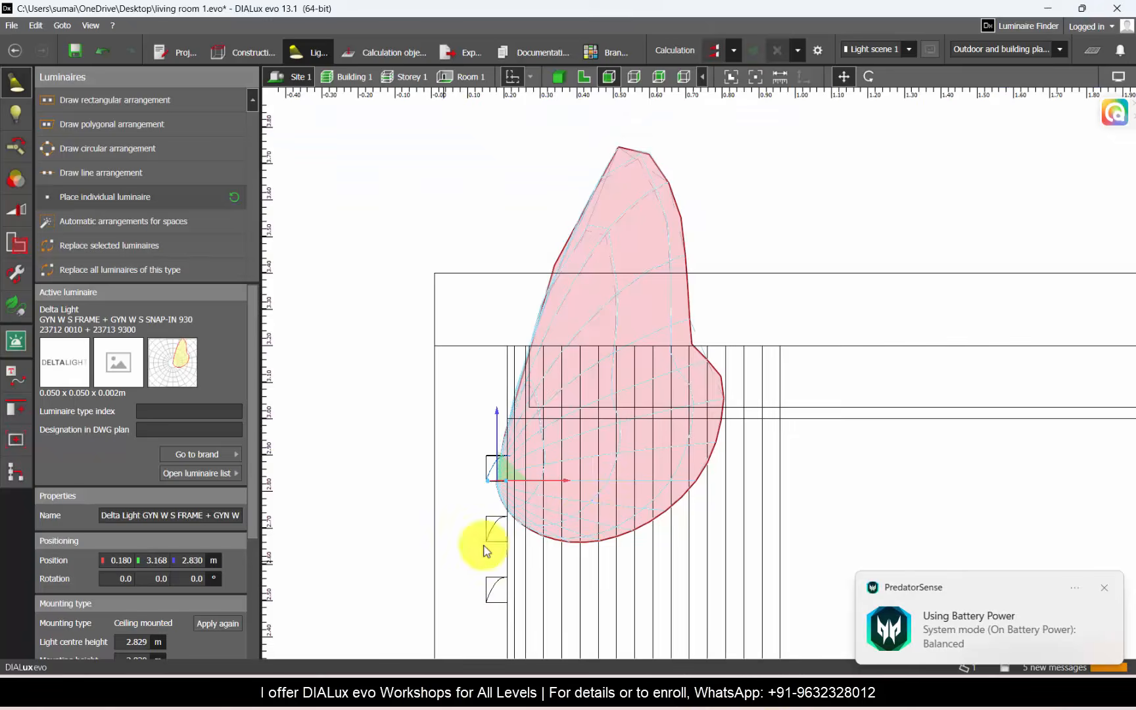
# - In the wall elevation, show the LEO alignment of the luminaires and hide the light distribution body
pyautogui.click(634, 76)
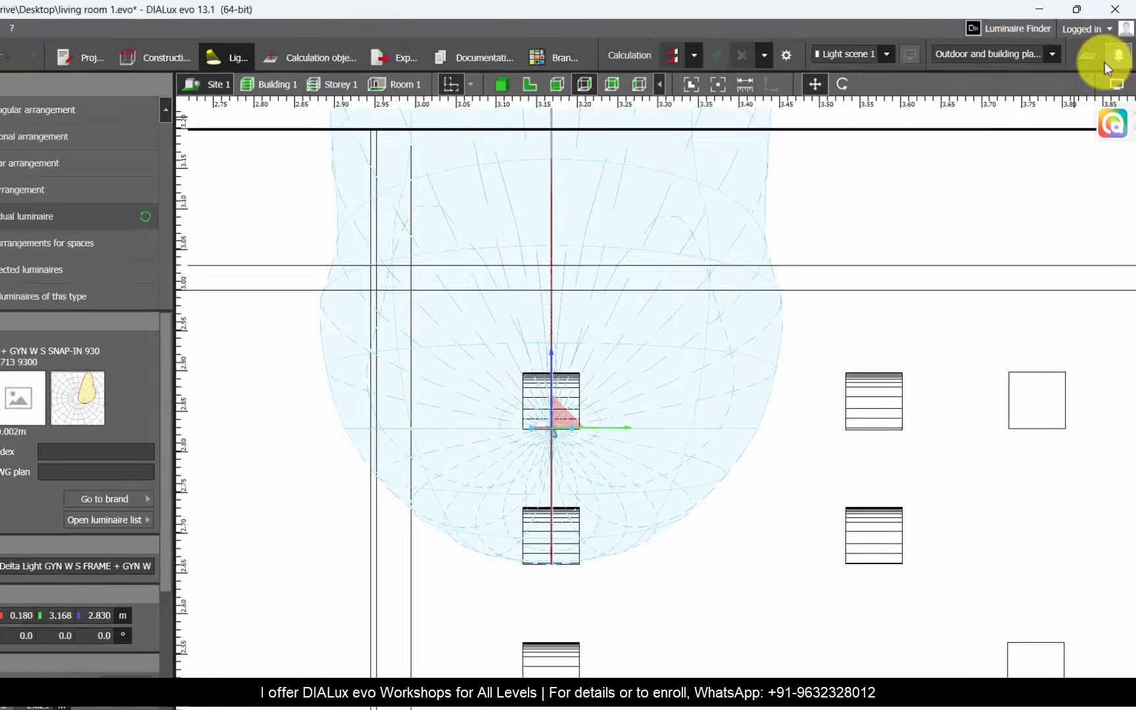
pyautogui.click(1117, 76)
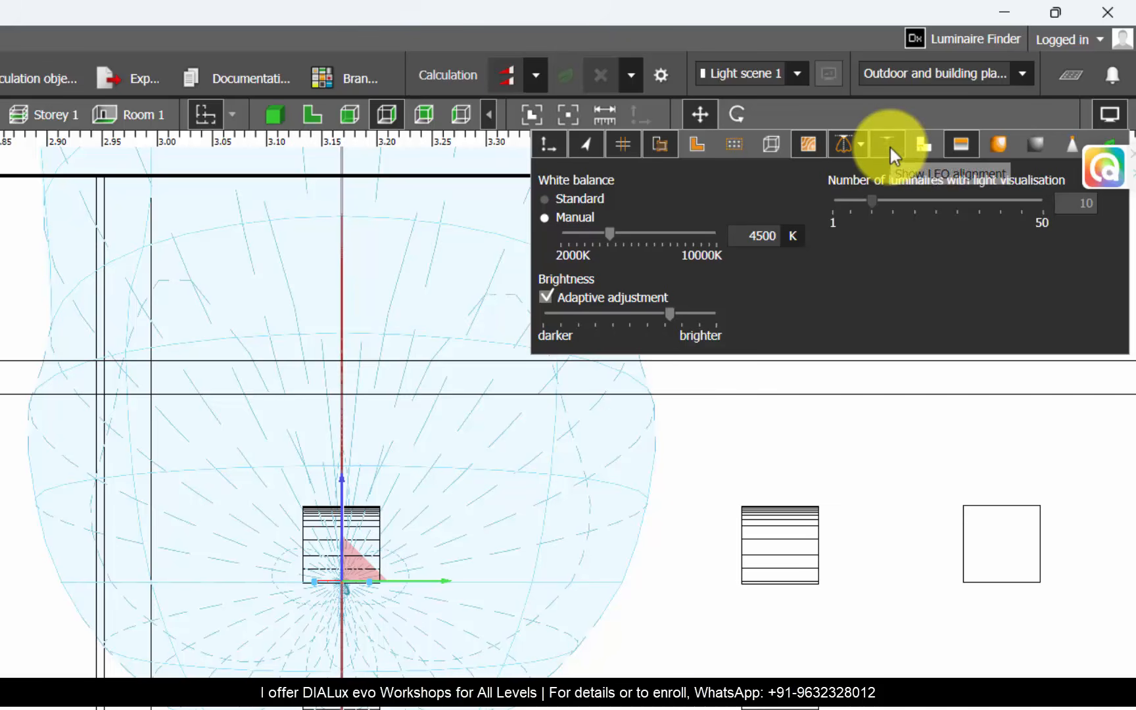
pyautogui.click(890, 147)
pyautogui.click(845, 148)
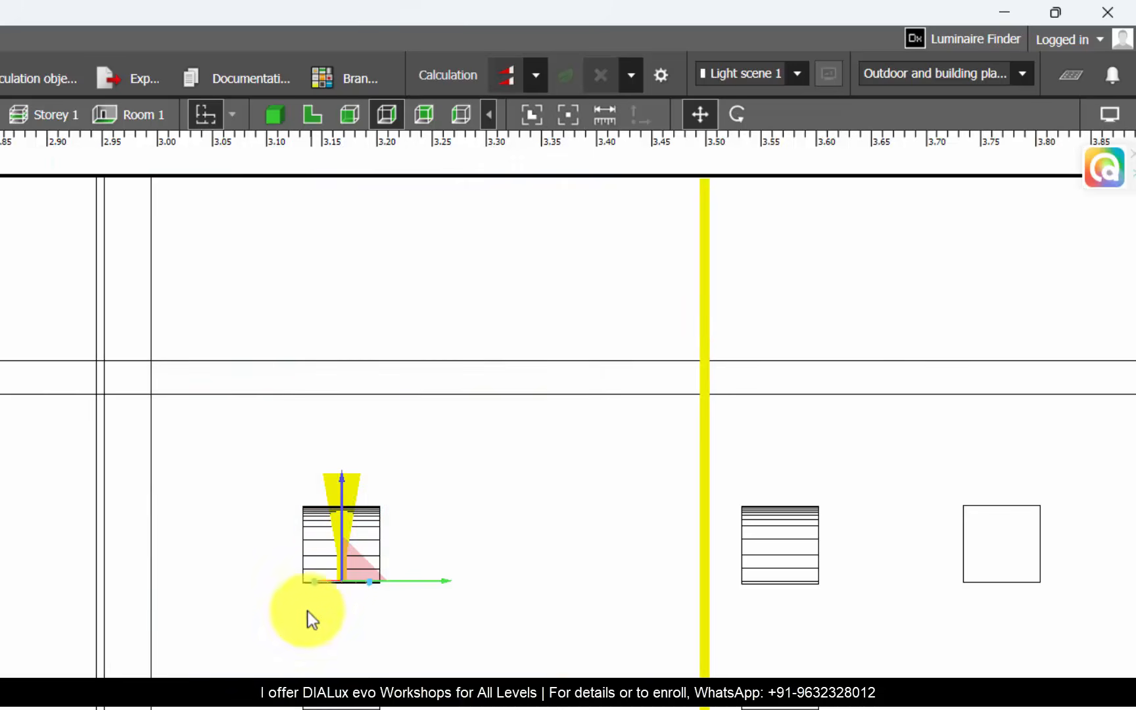
# - Copy the luminaire into the third column's topmost niche and centre it there at about Y 3.57 m
pyautogui.scroll(3, 349, 513)
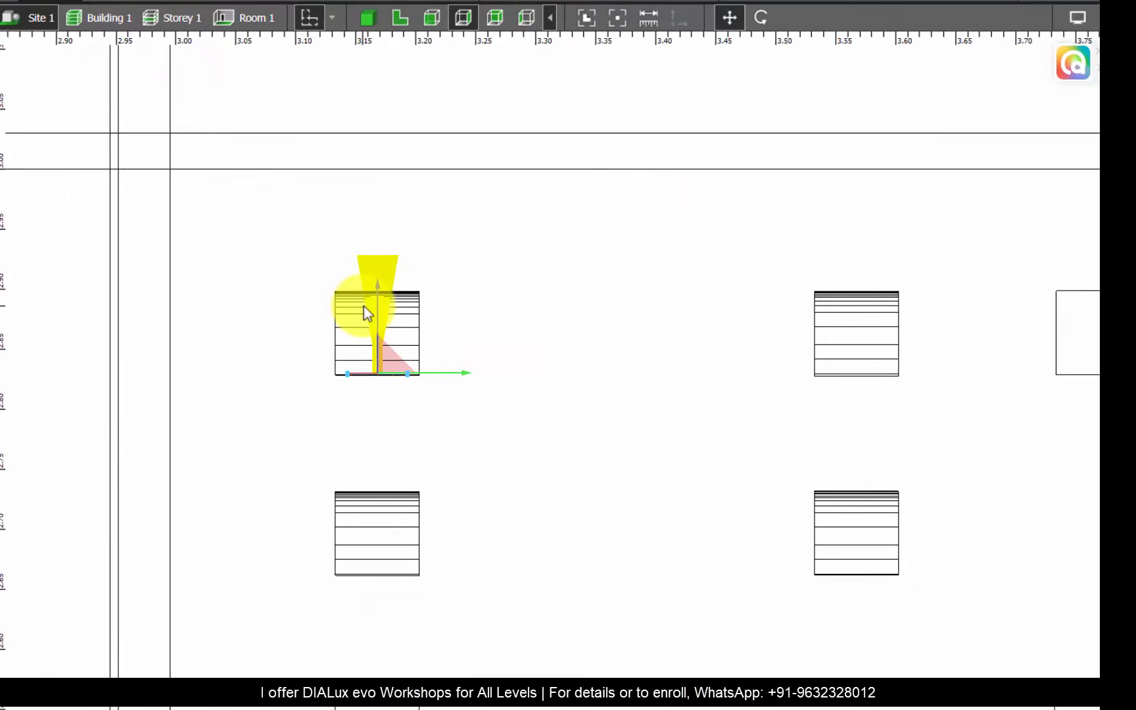
pyautogui.keyDown('ctrl'); pyautogui.moveTo(447, 374); pyautogui.dragTo(903, 385); pyautogui.keyUp('ctrl')
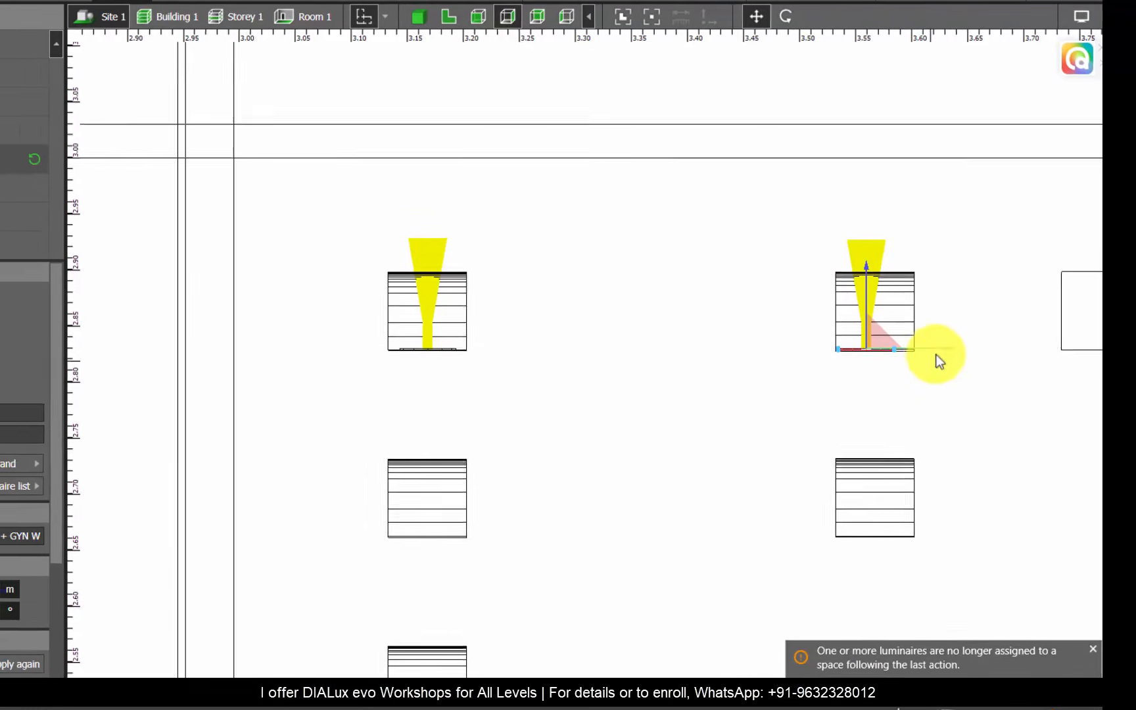
pyautogui.scroll(6, 742, 352)
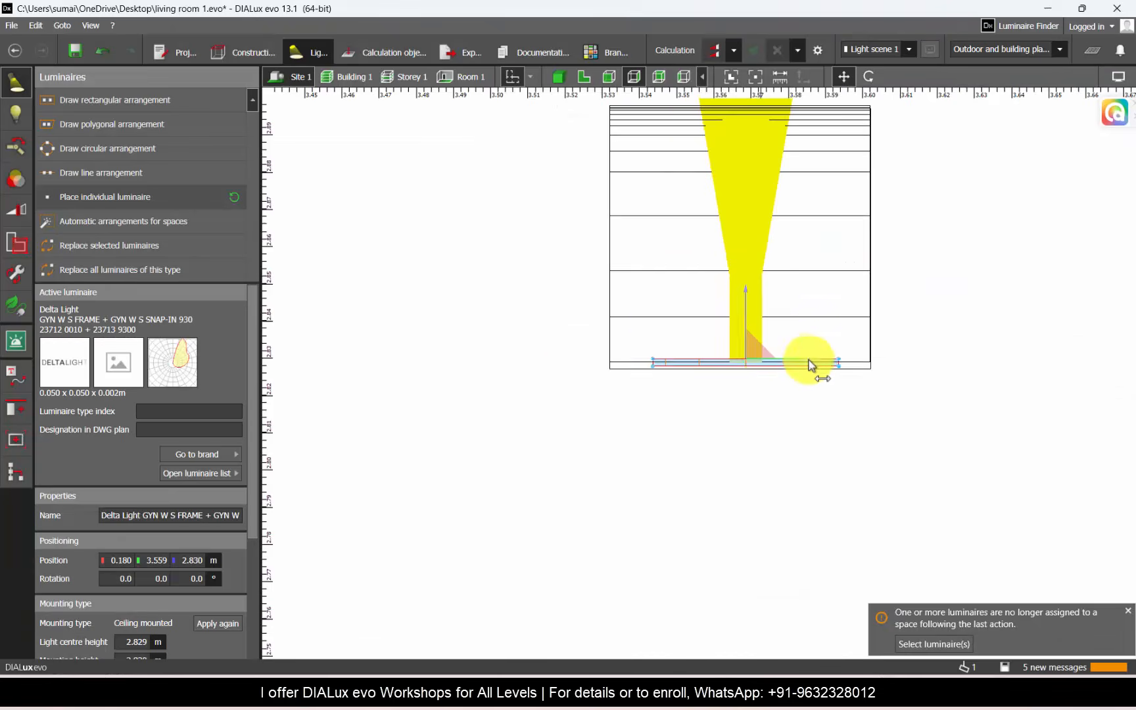
pyautogui.scroll(-3, 717, 354)
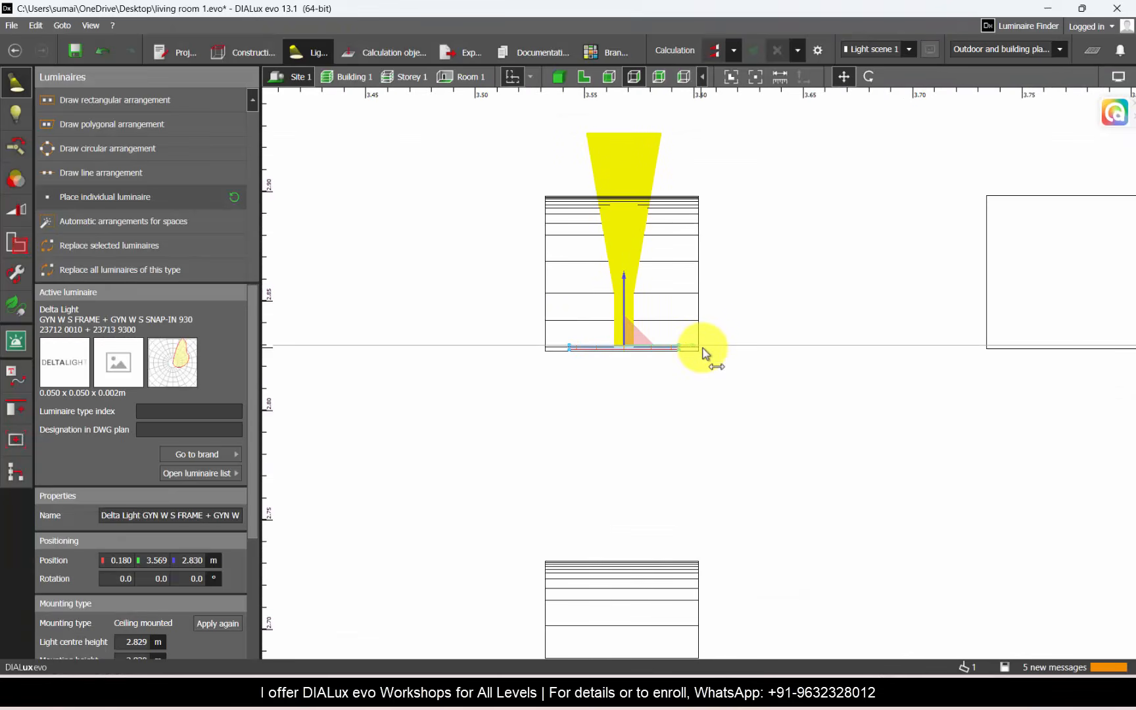
# - Copy the first column's luminaire down onto the floor of its second niche, at about 2.66 m height
pyautogui.scroll(-5, 730, 205)
pyautogui.click(516, 231)
pyautogui.scroll(6, 579, 240)
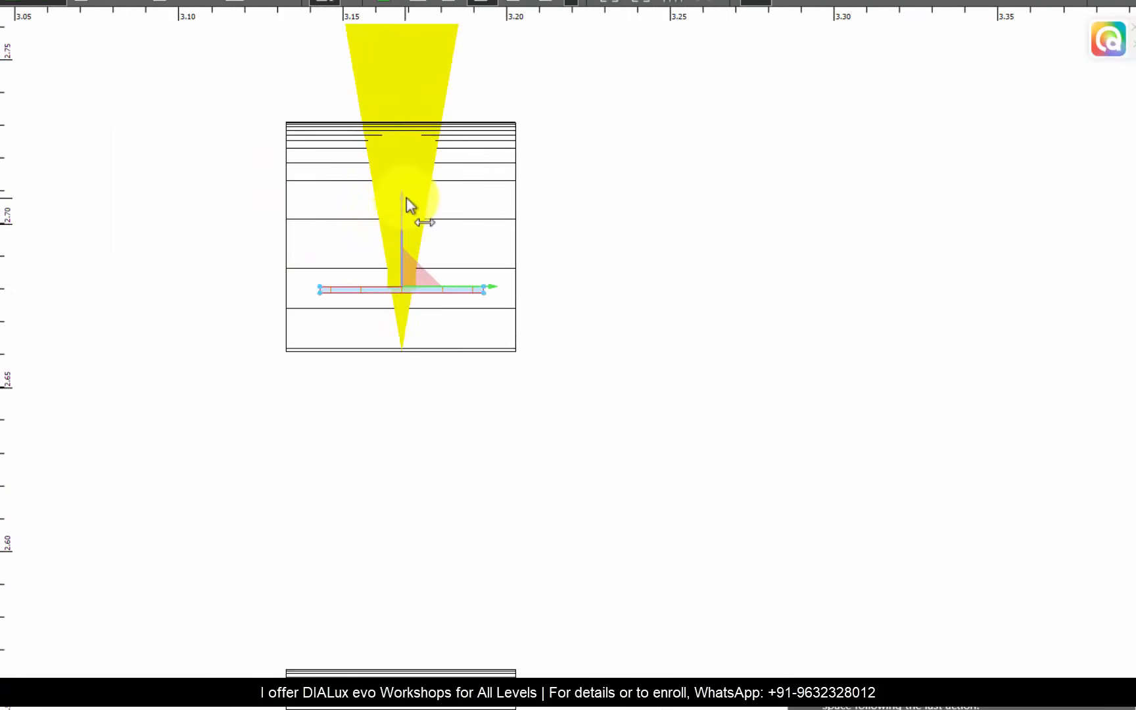
pyautogui.moveTo(406, 199); pyautogui.dragTo(411, 320)
# - Copy the luminaire down the first column onto the floors of the niches at about 2.49 m and 2.00 m height
pyautogui.scroll(-3, 419, 149)
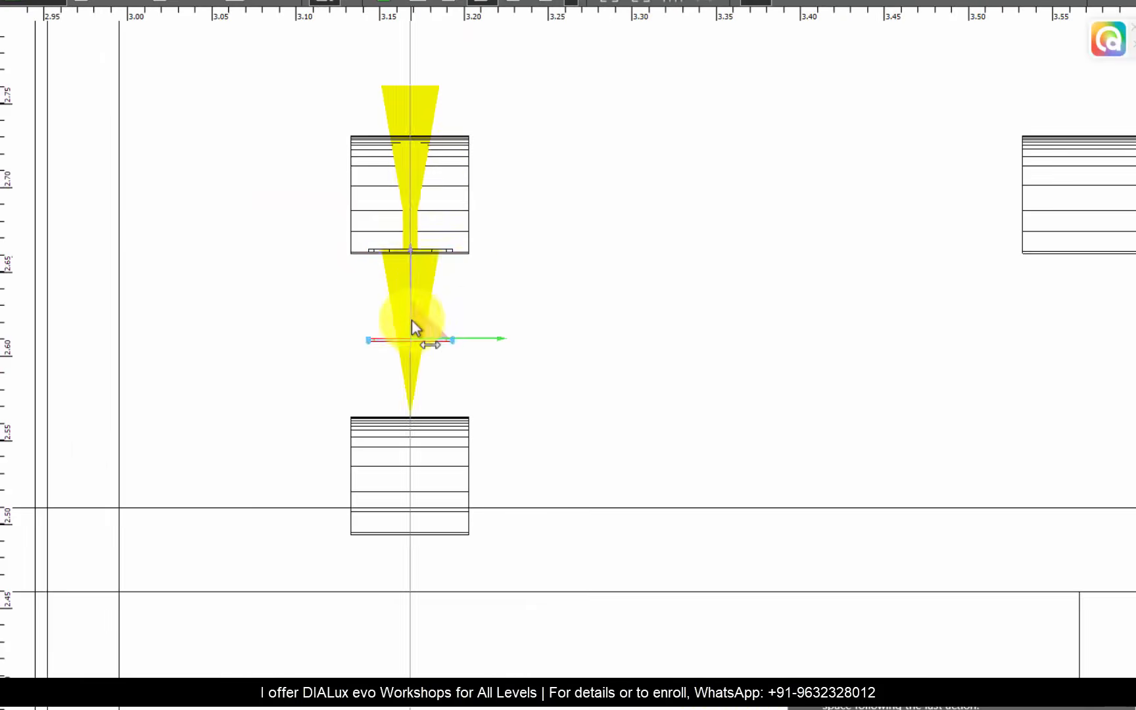
pyautogui.scroll(3, 460, 324)
pyautogui.scroll(-6, 375, 240)
pyautogui.scroll(6, 413, 172)
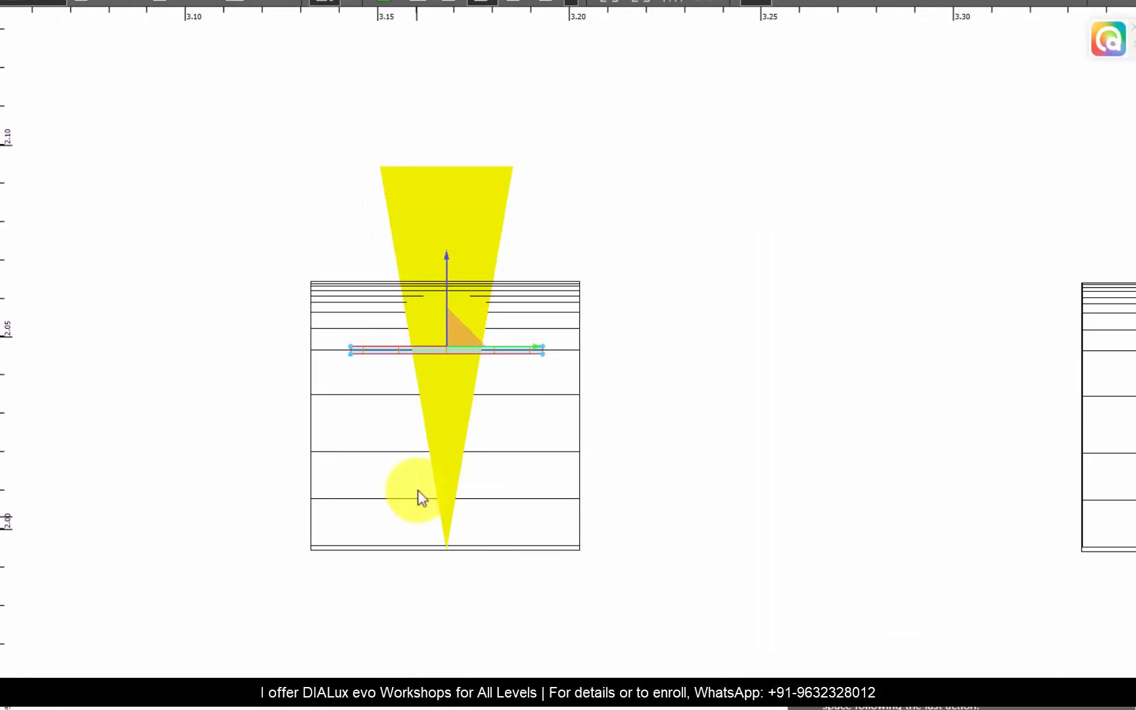
pyautogui.moveTo(447, 257); pyautogui.dragTo(449, 454)
# - Copy the luminaire down onto the floor of the first column's niche at about 1.33 m height
pyautogui.scroll(-9, 308, 203)
pyautogui.moveTo(322, 149); pyautogui.dragTo(322, 398)
pyautogui.scroll(6, 302, 482)
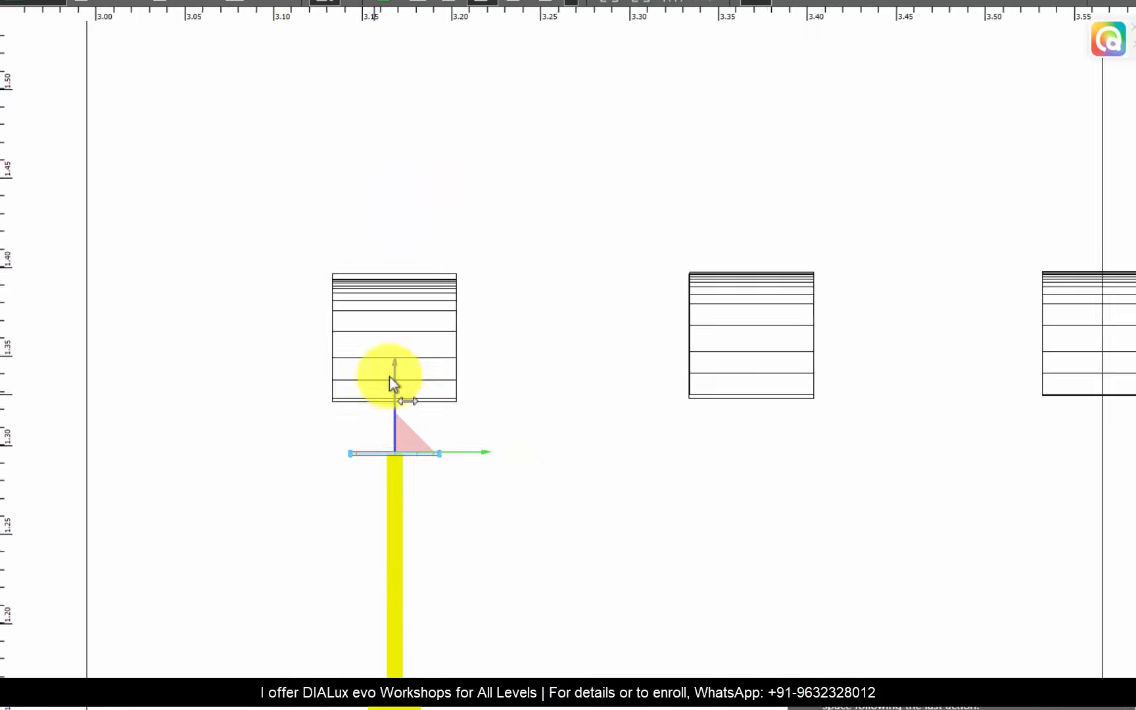
pyautogui.scroll(3, 392, 378)
pyautogui.moveTo(395, 417); pyautogui.dragTo(403, 319)
# - Copy the luminaire down onto the floor of the first column's second-lowest niche, at about 1.00 m height
pyautogui.scroll(-8, 380, 148)
pyautogui.moveTo(387, 155); pyautogui.dragTo(381, 366)
pyautogui.scroll(4, 363, 445)
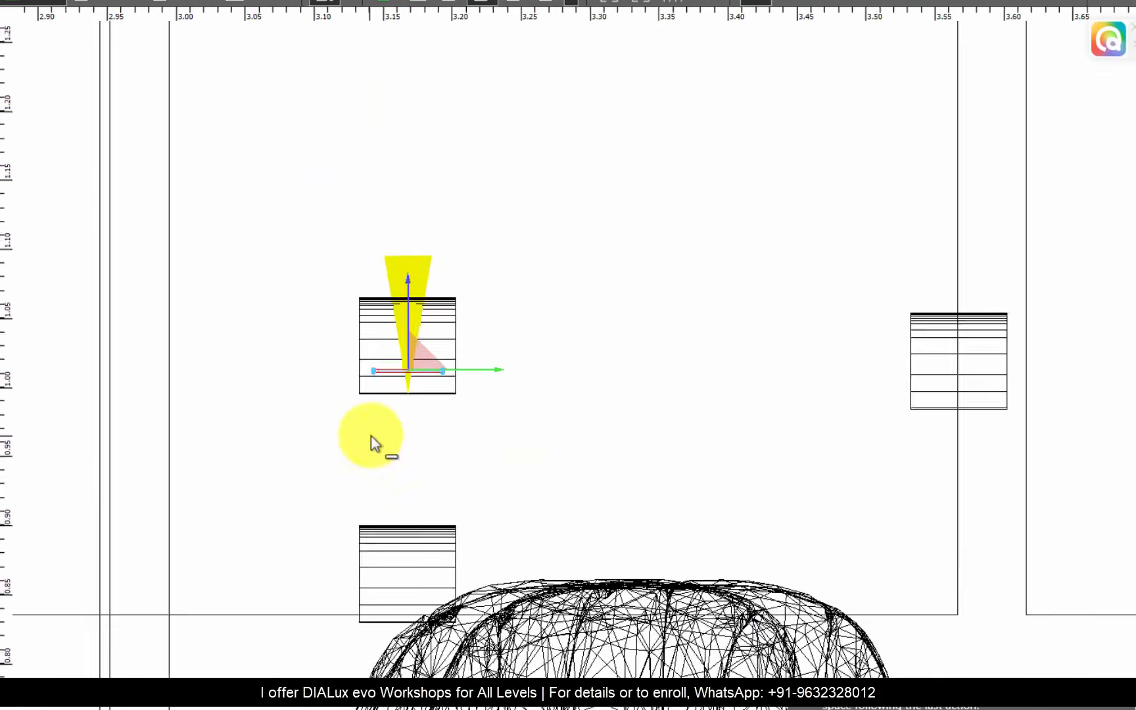
pyautogui.scroll(4, 371, 436)
pyautogui.moveTo(455, 196); pyautogui.dragTo(442, 432)
# - Copy the luminaire onto the floor of the first column's lowest niche, at about 0.83 m height
pyautogui.scroll(-4, 428, 157)
pyautogui.scroll(7, 433, 503)
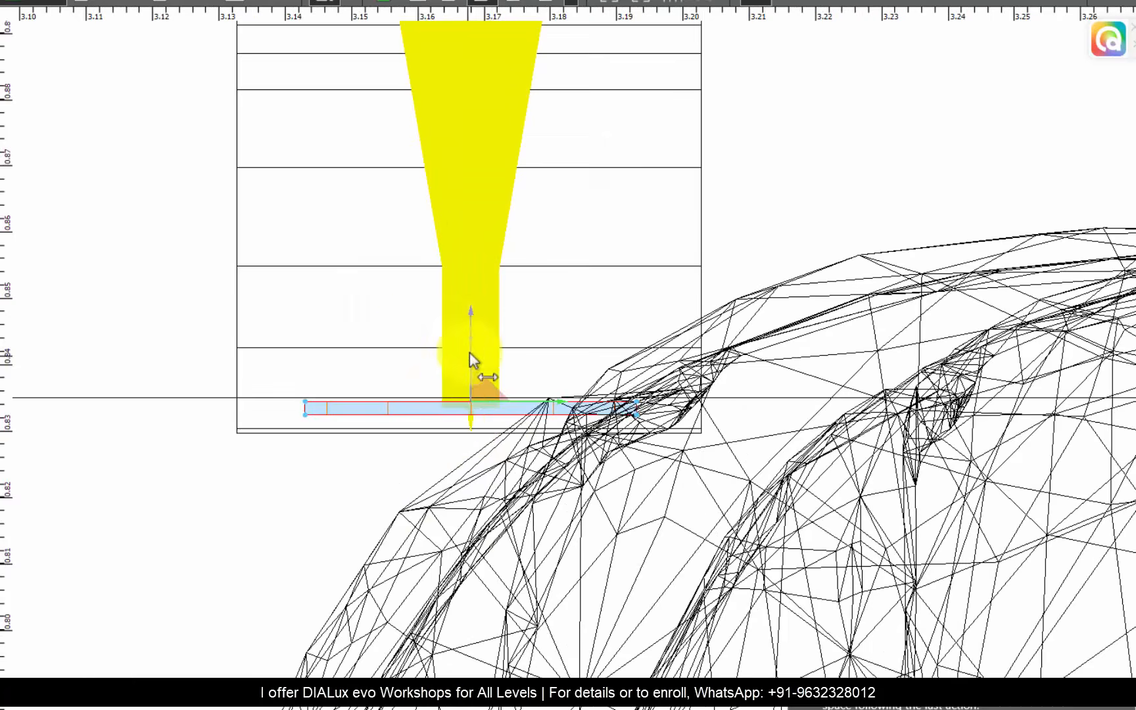
pyautogui.moveTo(469, 352); pyautogui.dragTo(470, 370)
# - Copy the luminaire across to the third column's lowest niche, centred at about Y 3.57 m and 0.98 m height
pyautogui.scroll(-8, 223, 474)
pyautogui.moveTo(284, 463); pyautogui.dragTo(750, 280)
pyautogui.scroll(7, 846, 248)
pyautogui.moveTo(468, 383); pyautogui.dragTo(508, 384)
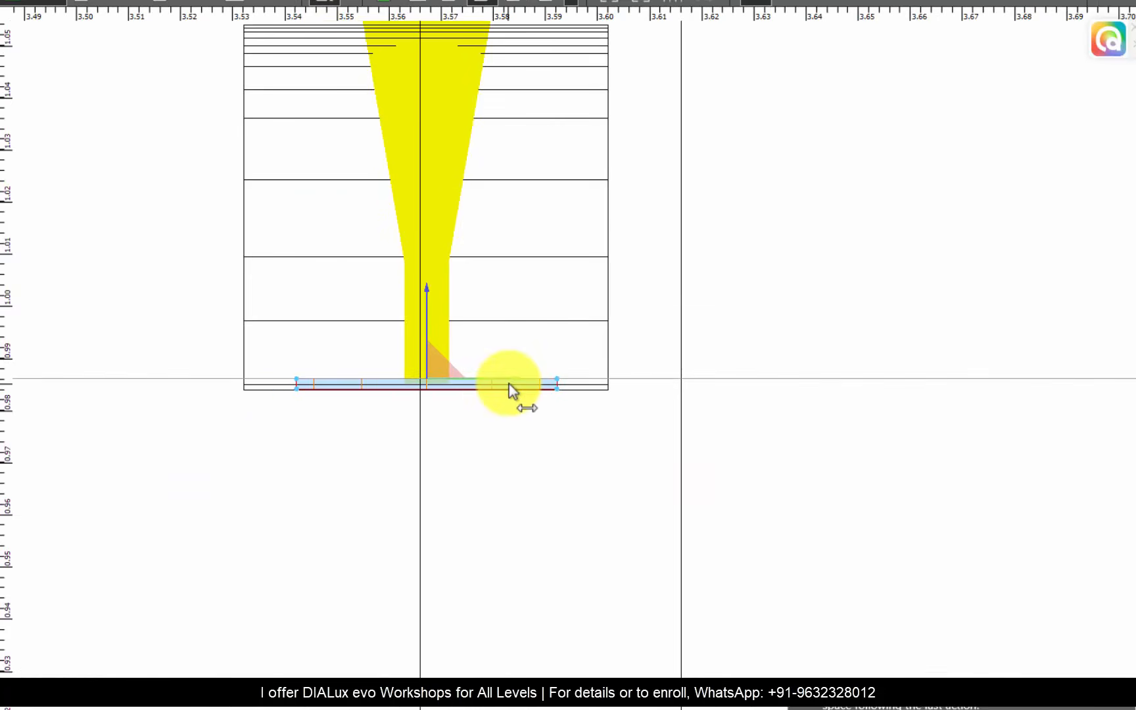
# - Copy the luminaire up onto the floor of the third column's niche at about 1.33 m height
pyautogui.scroll(-9, 443, 388)
pyautogui.moveTo(444, 594); pyautogui.dragTo(449, 190)
pyautogui.scroll(9, 421, 212)
pyautogui.moveTo(518, 279); pyautogui.dragTo(518, 322)
# - Copy the luminaire across to the second column's lowest niche, centred at about Y 3.37 m and 1.33 m height
pyautogui.scroll(-5, 888, 313)
pyautogui.keyDown('ctrl'); pyautogui.moveTo(838, 349); pyautogui.dragTo(438, 345); pyautogui.keyUp('ctrl')
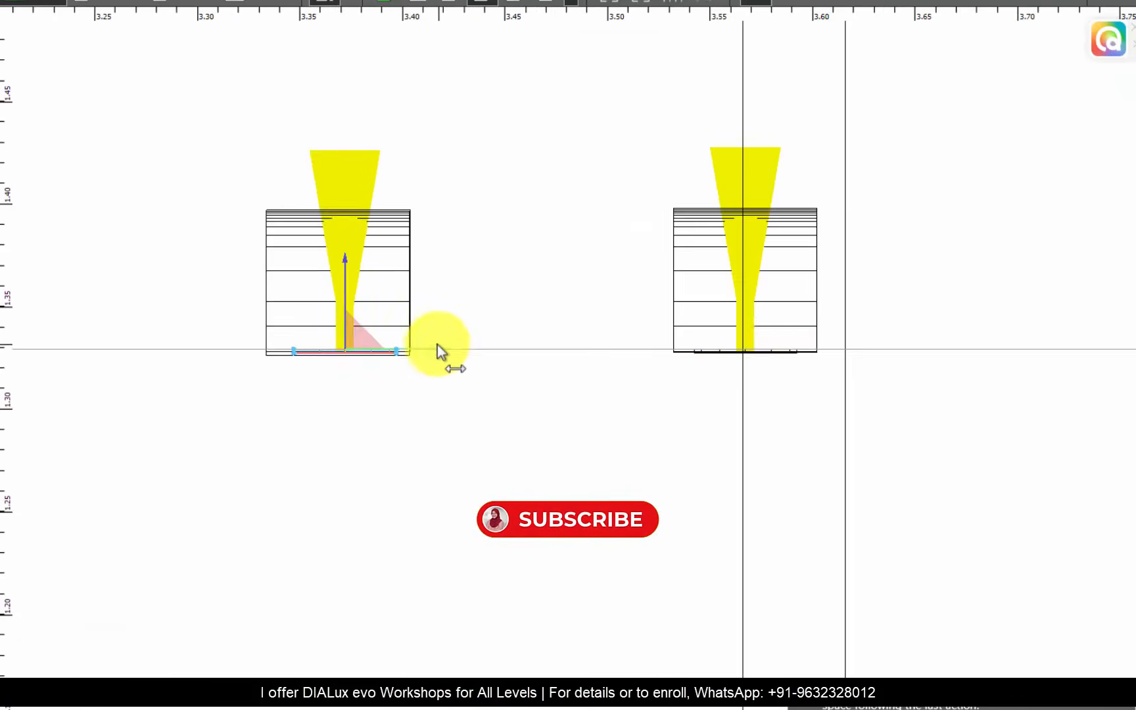
pyautogui.scroll(5, 292, 345)
pyautogui.moveTo(516, 359); pyautogui.dragTo(498, 359)
# - Copy the luminaire up onto the floor of the second column's middle niche, at about 1.83 m height
pyautogui.scroll(-12, 331, 457)
pyautogui.keyDown('ctrl'); pyautogui.moveTo(329, 368); pyautogui.dragTo(328, 185); pyautogui.keyUp('ctrl')
pyautogui.scroll(5, 326, 195)
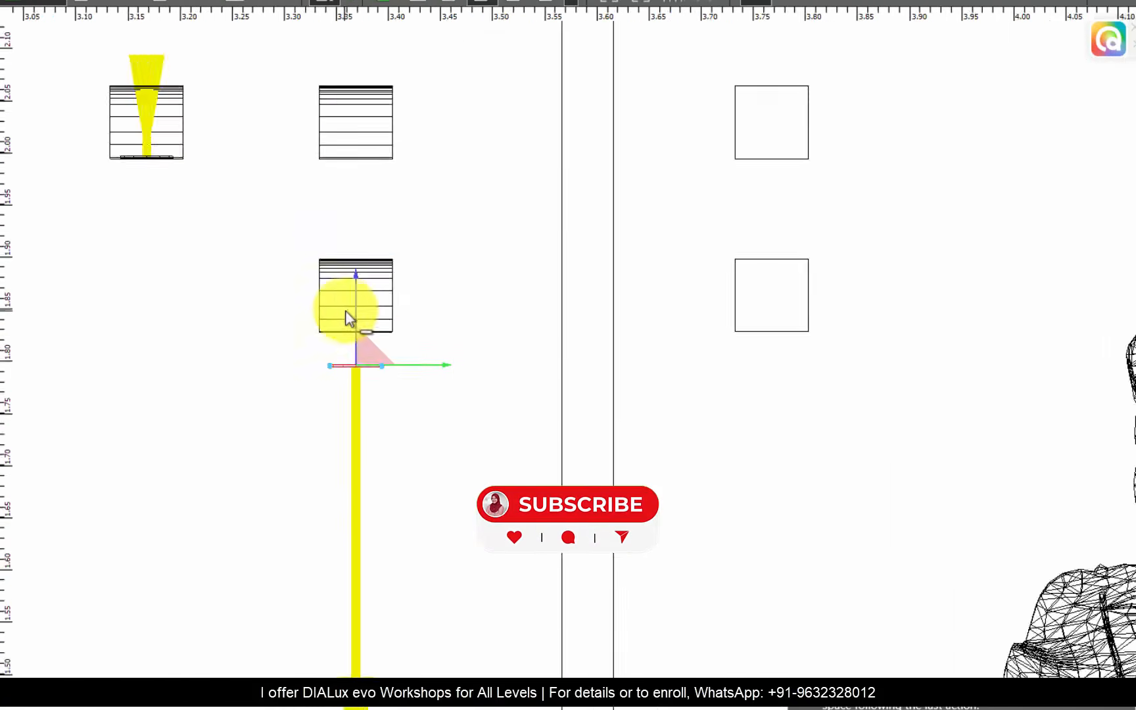
pyautogui.scroll(4, 347, 312)
pyautogui.moveTo(363, 330); pyautogui.dragTo(376, 269)
# - Copy the luminaire up onto the floor of the second column's topmost niche, at about 2.00 m height
pyautogui.scroll(-5, 349, 457)
pyautogui.keyDown('ctrl'); pyautogui.moveTo(351, 353); pyautogui.dragTo(389, 156); pyautogui.keyUp('ctrl')
pyautogui.scroll(3, 345, 296)
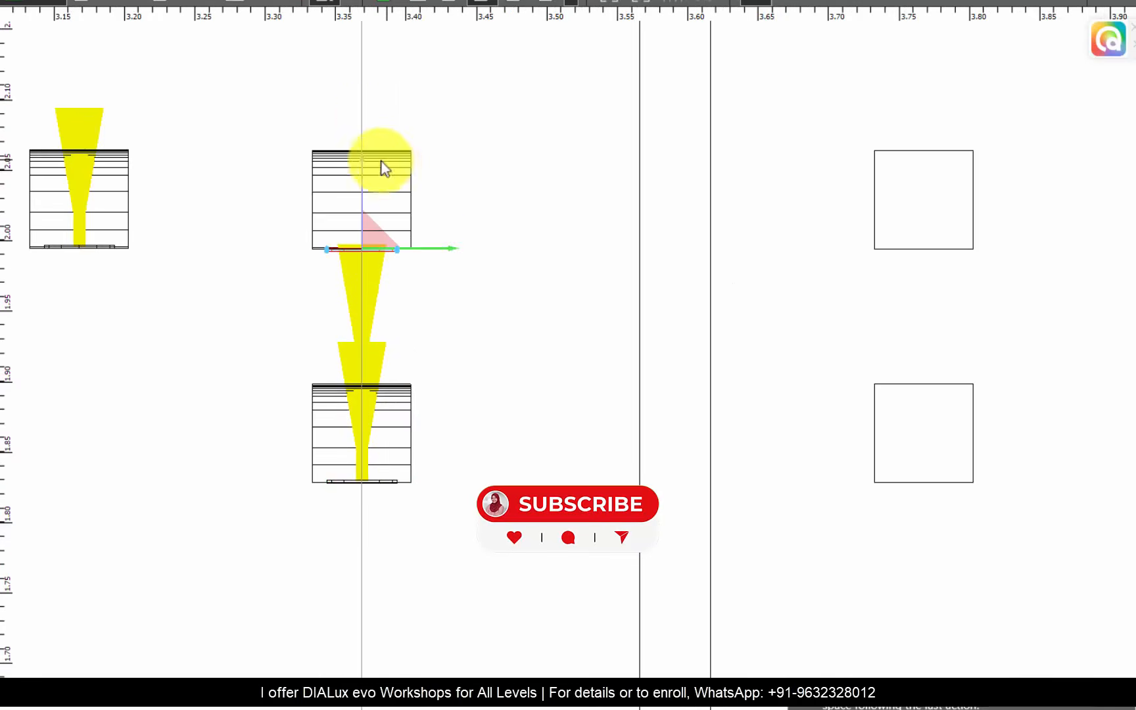
pyautogui.scroll(5, 324, 202)
pyautogui.moveTo(357, 370); pyautogui.dragTo(361, 173)
# - Copy the luminaire onto the floor of the third column's second niche from the top, at about 2.66 m height
pyautogui.scroll(-12, 322, 335)
pyautogui.scroll(2, 373, 281)
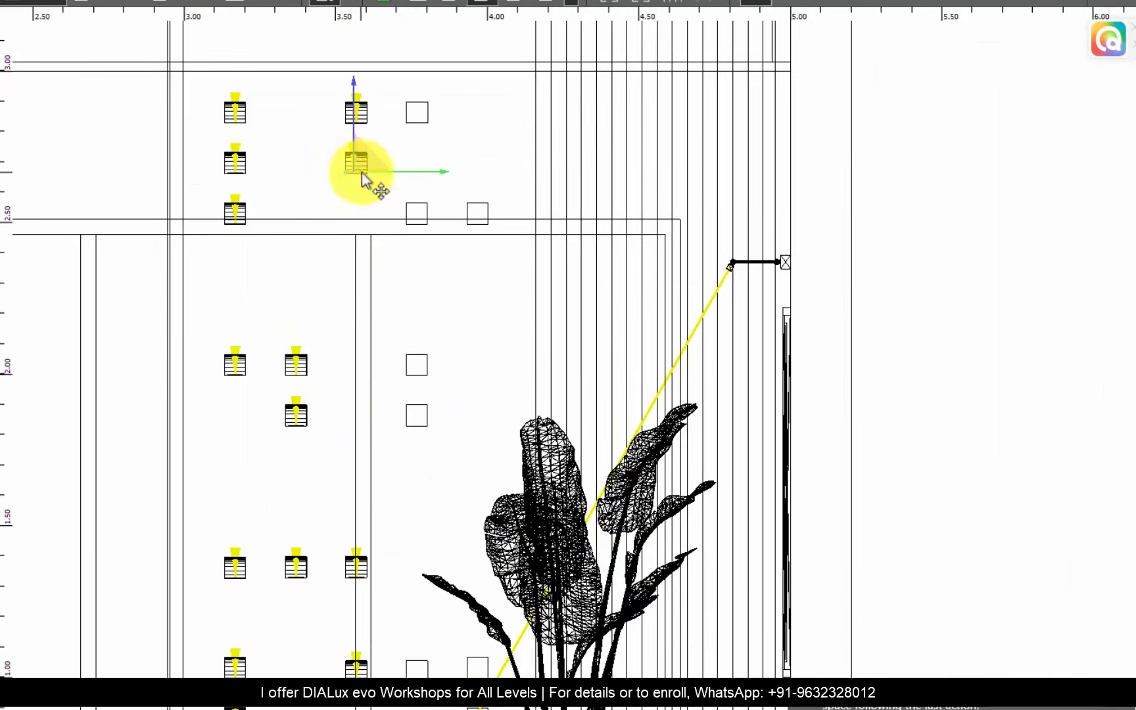
pyautogui.scroll(8, 356, 165)
pyautogui.moveTo(355, 215); pyautogui.dragTo(365, 251)
# - Copy the luminaire across to the fourth column's topmost niche, centred at about Y 3.77 m and 2.83 m height
pyautogui.scroll(-7, 358, 260)
pyautogui.scroll(8, 371, 255)
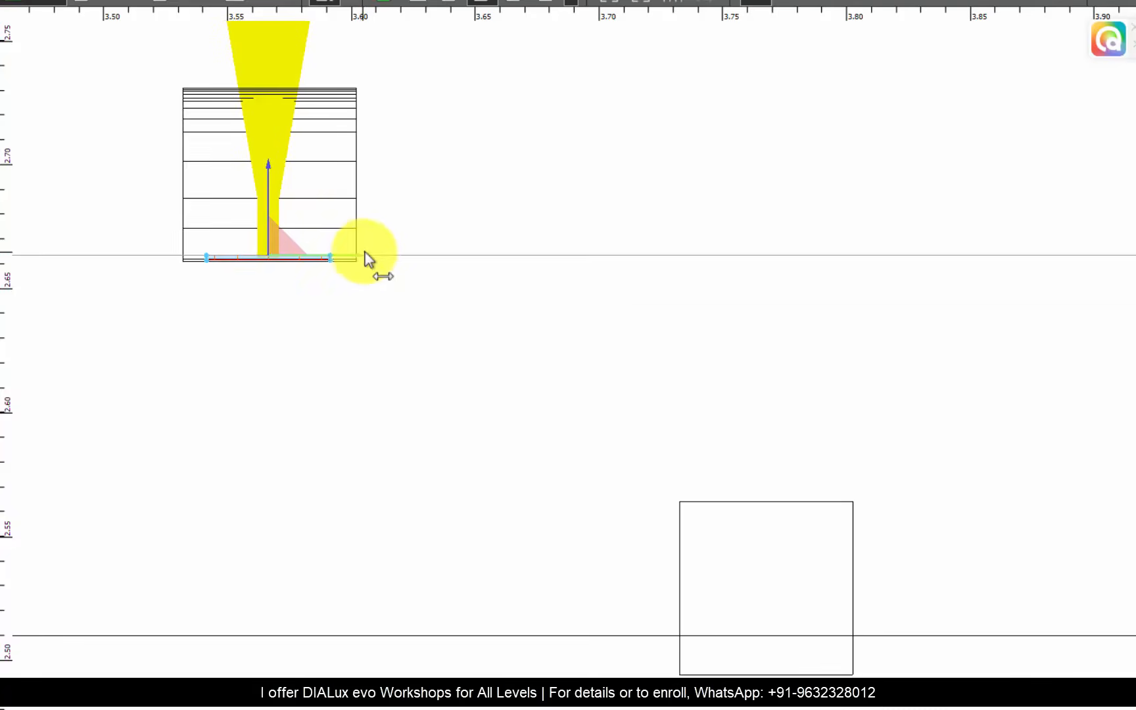
pyautogui.scroll(-7, 366, 255)
pyautogui.keyDown('ctrl'); pyautogui.moveTo(276, 384); pyautogui.dragTo(478, 261); pyautogui.keyUp('ctrl')
pyautogui.scroll(8, 436, 274)
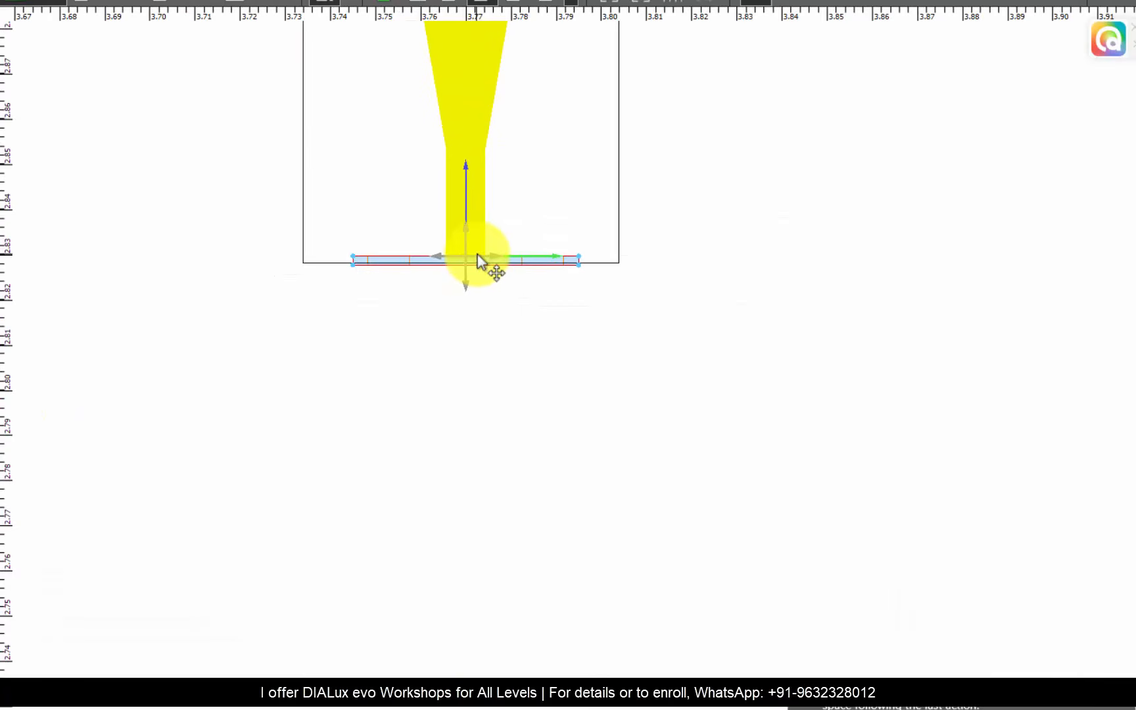
# - Copy the luminaire down onto the floor of the fourth column's second niche, at about 2.49 m height
pyautogui.scroll(-8, 460, 262)
pyautogui.keyDown('ctrl'); pyautogui.moveTo(502, 114); pyautogui.dragTo(502, 349); pyautogui.keyUp('ctrl')
pyautogui.scroll(8, 511, 396)
pyautogui.moveTo(372, 243); pyautogui.dragTo(372, 302)
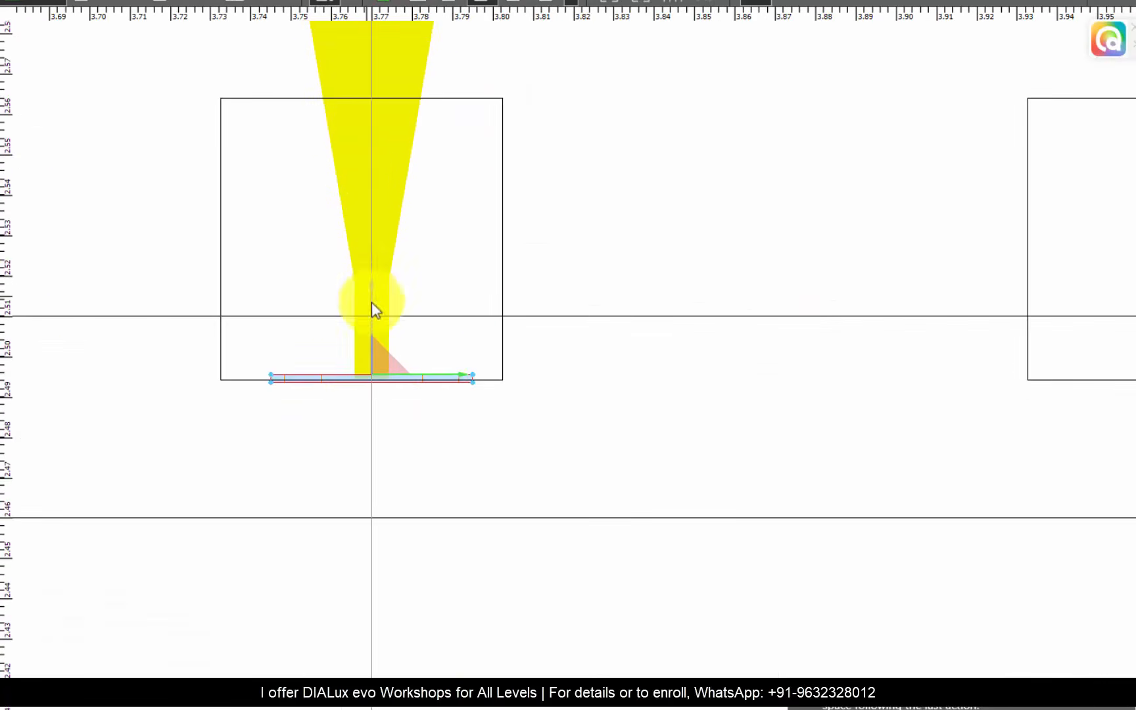
# - Copy the luminaire down the fourth column onto the floors of the niches at about 2.00 m and 1.83 m height
pyautogui.scroll(-8, 421, 263)
pyautogui.scroll(8, 433, 221)
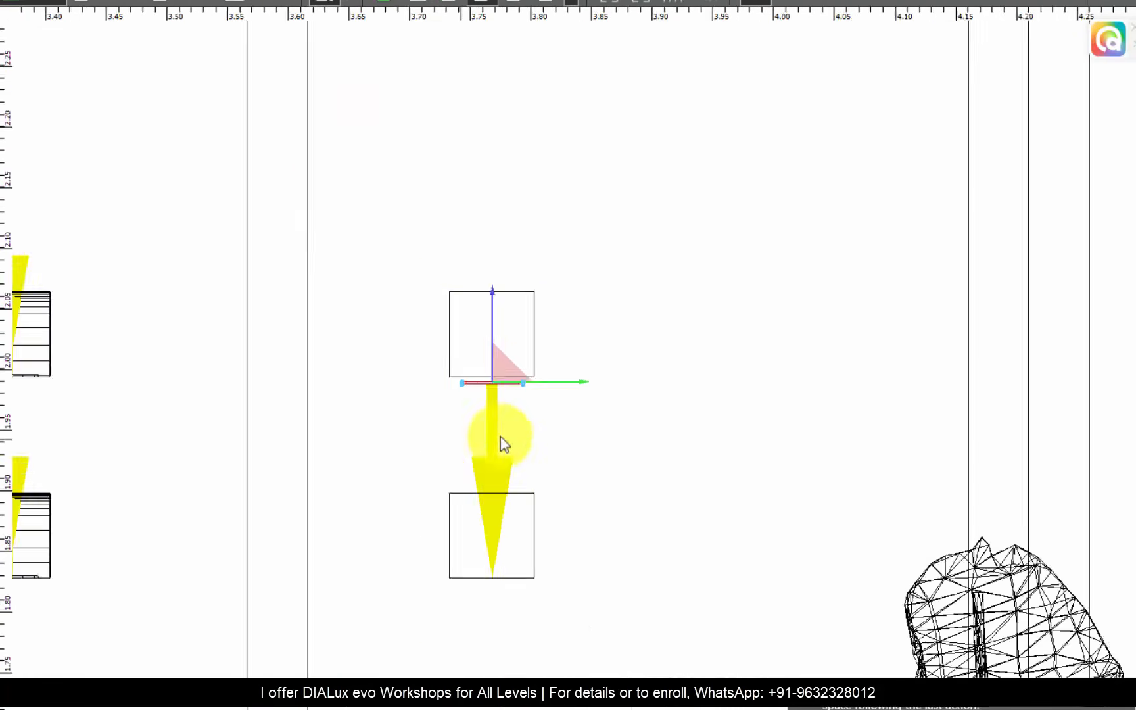
pyautogui.scroll(5, 503, 434)
pyautogui.scroll(-3, 420, 154)
pyautogui.keyDown('ctrl'); pyautogui.moveTo(442, 221); pyautogui.dragTo(445, 494); pyautogui.keyUp('ctrl')
pyautogui.scroll(7, 453, 529)
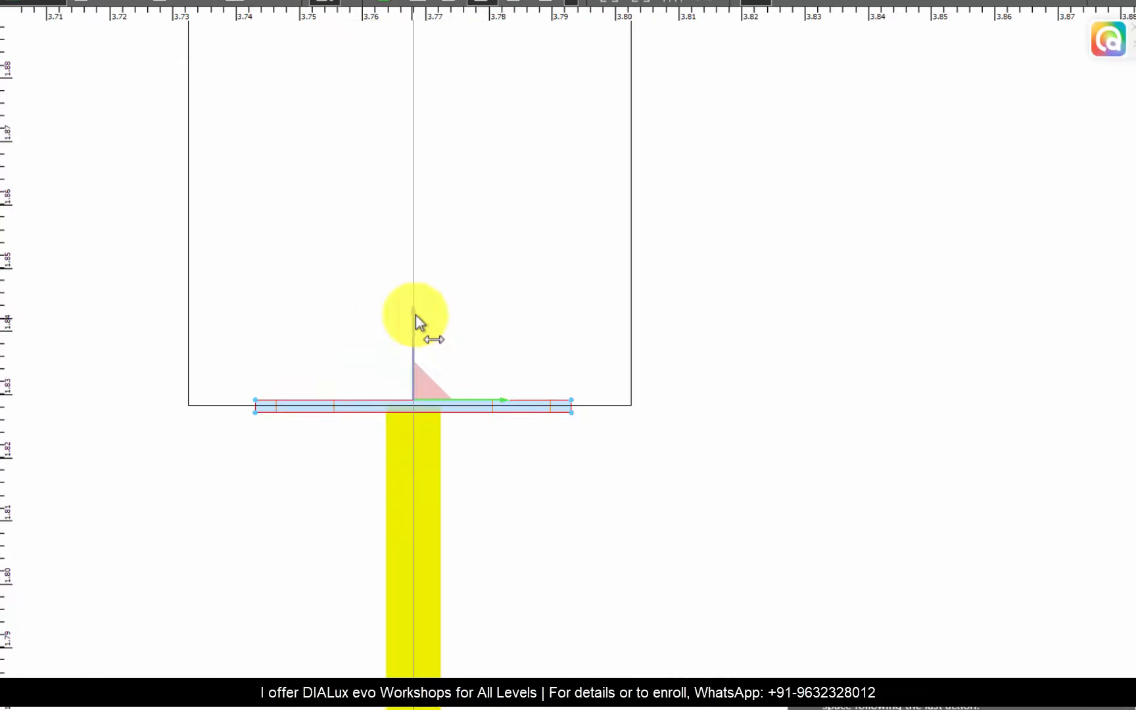
# - Copy the luminaire to the fourth column's lowest niche at about 0.98 m and the fifth column's lowest niche at about 0.66 m height
pyautogui.scroll(-8, 416, 315)
pyautogui.scroll(6, 464, 287)
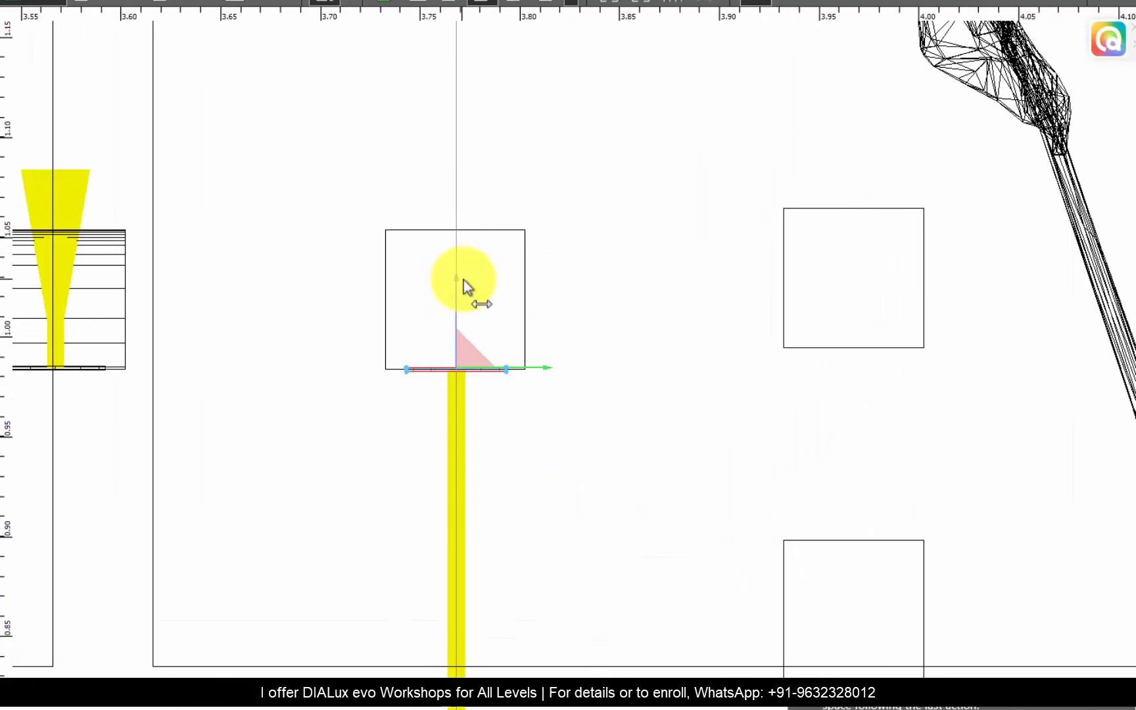
pyautogui.scroll(-8, 329, 221)
pyautogui.scroll(8, 380, 253)
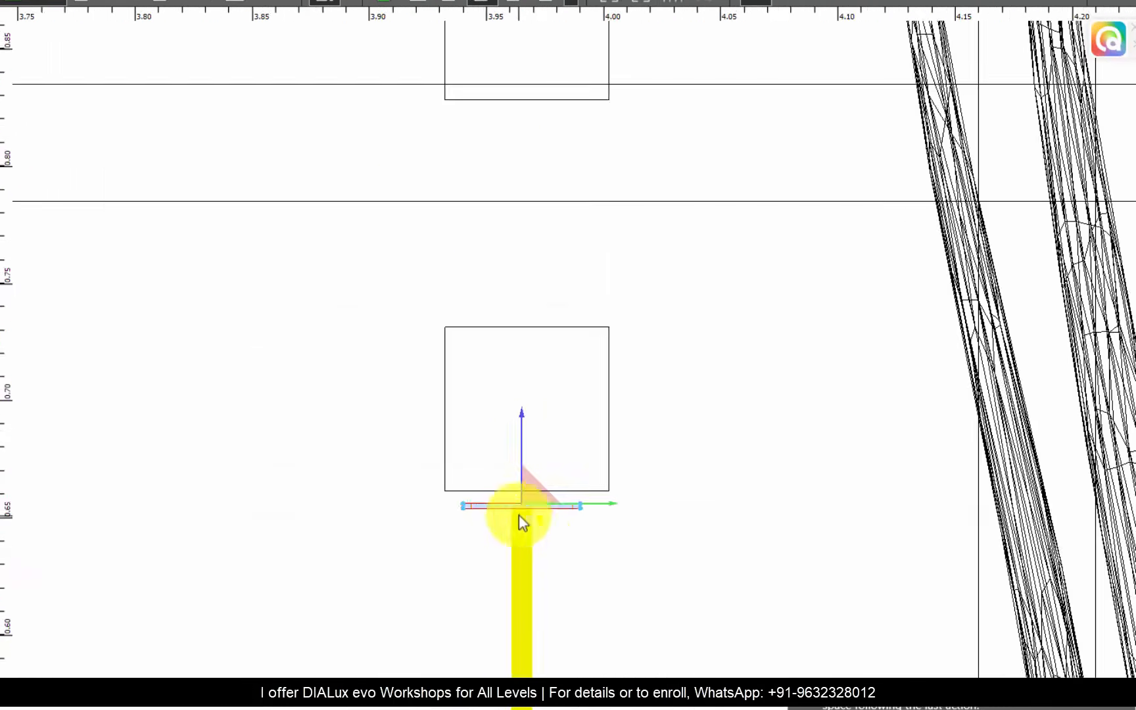
pyautogui.scroll(3, 616, 489)
pyautogui.scroll(-4, 507, 585)
pyautogui.scroll(2, 536, 373)
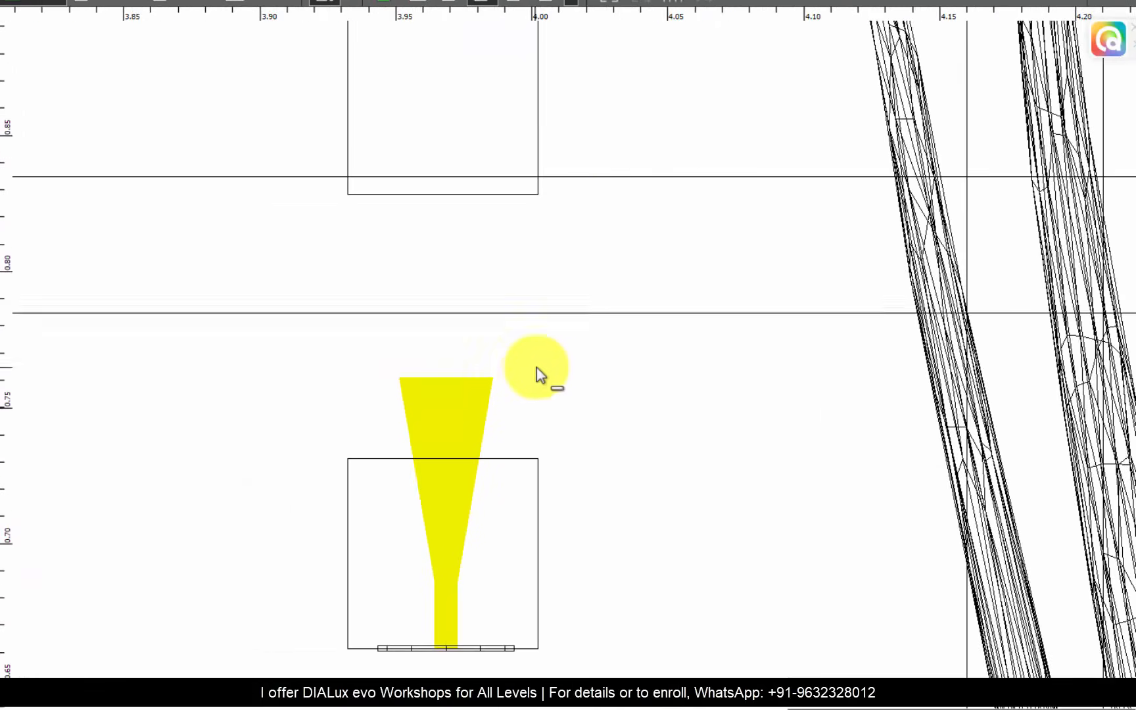
# - Copy the luminaire up the fifth column onto the floors of the niches at about 0.83 m and 0.98 m height
pyautogui.scroll(-1, 494, 165)
pyautogui.scroll(3, 469, 198)
pyautogui.scroll(-6, 484, 497)
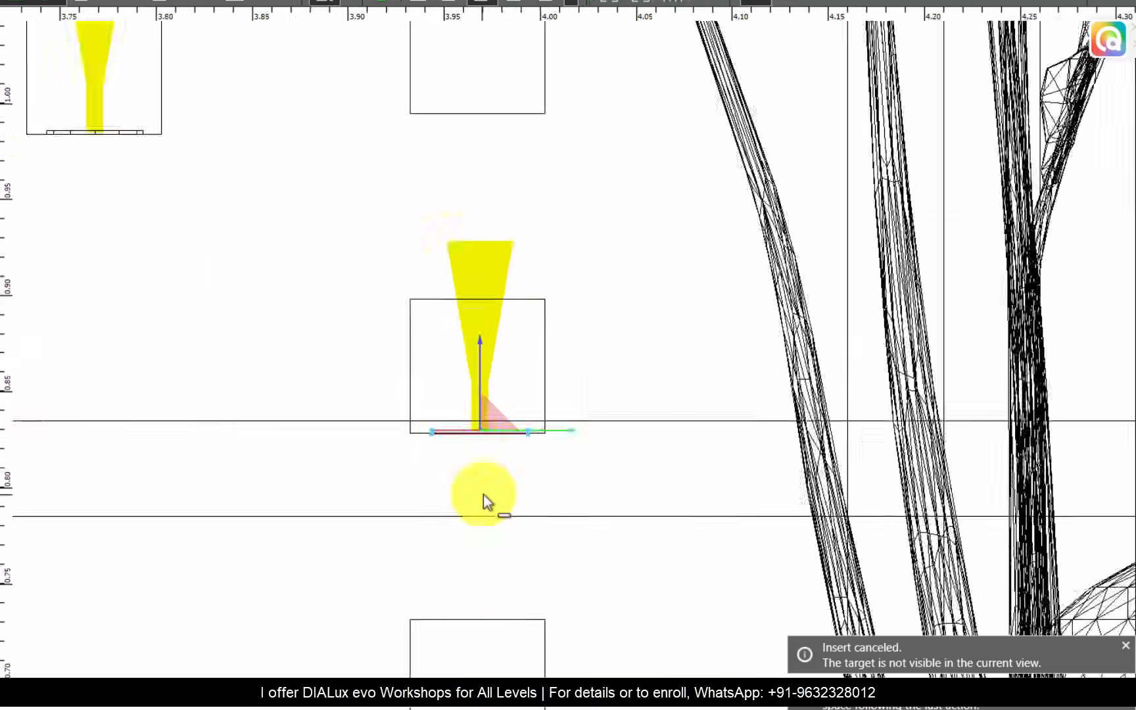
pyautogui.scroll(5, 483, 494)
pyautogui.moveTo(483, 469); pyautogui.dragTo(539, 105)
pyautogui.scroll(3, 487, 431)
pyautogui.scroll(-6, 484, 482)
# - Copy the luminaire up to the fifth column's topmost niche, at Y 3.968 m and 2.495 m height
pyautogui.moveTo(539, 105); pyautogui.dragTo(509, 487, button='middle')
pyautogui.scroll(1, 510, 487)
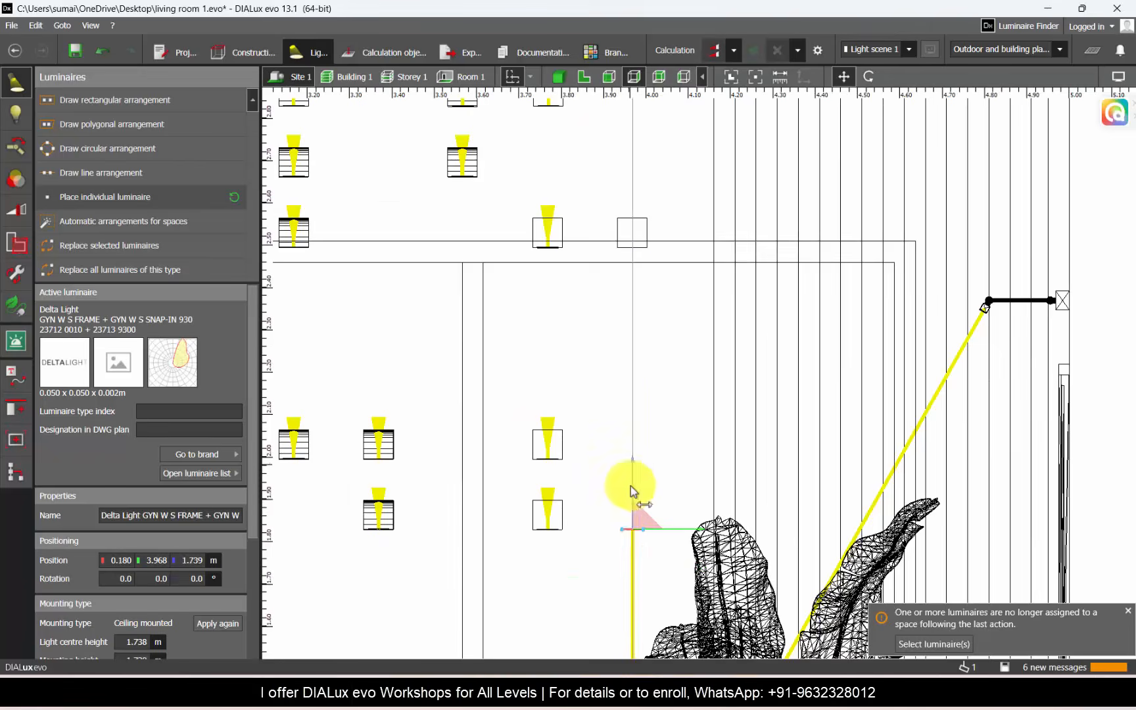
pyautogui.moveTo(631, 485); pyautogui.dragTo(630, 210)
pyautogui.scroll(5, 630, 227)
pyautogui.scroll(-8, 654, 271)
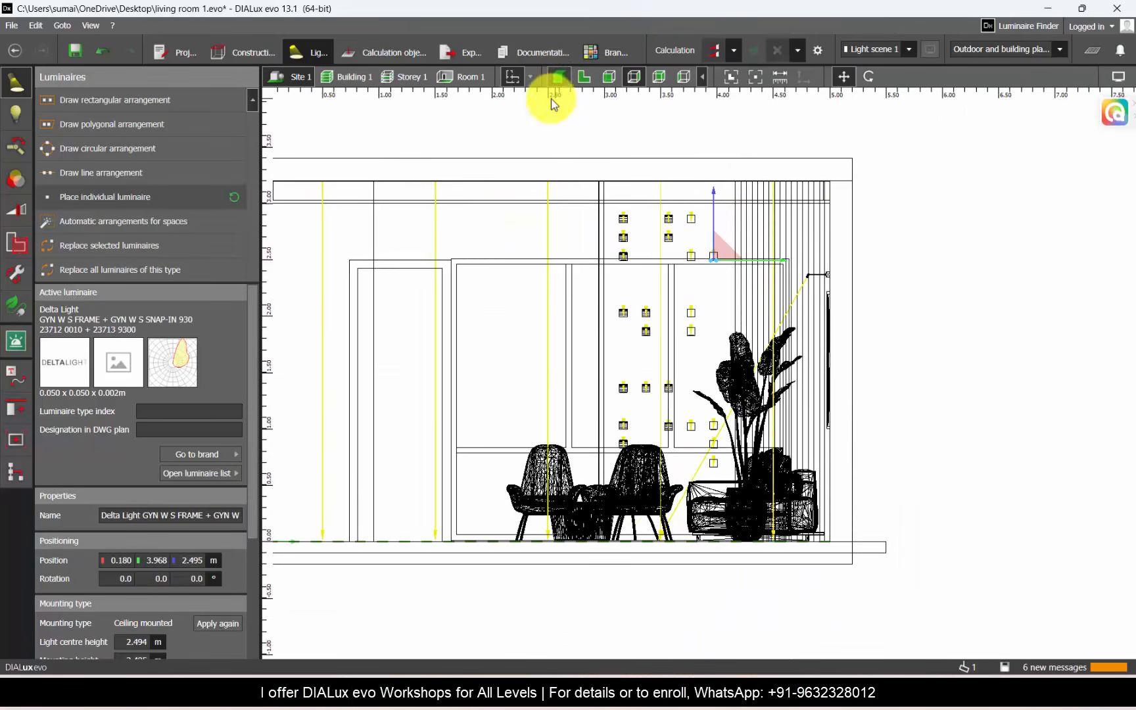
# - Show Room 1 in 3D, deselect the luminaire and check all the fitted niches on the wall
pyautogui.click(558, 77)
pyautogui.click(511, 77)
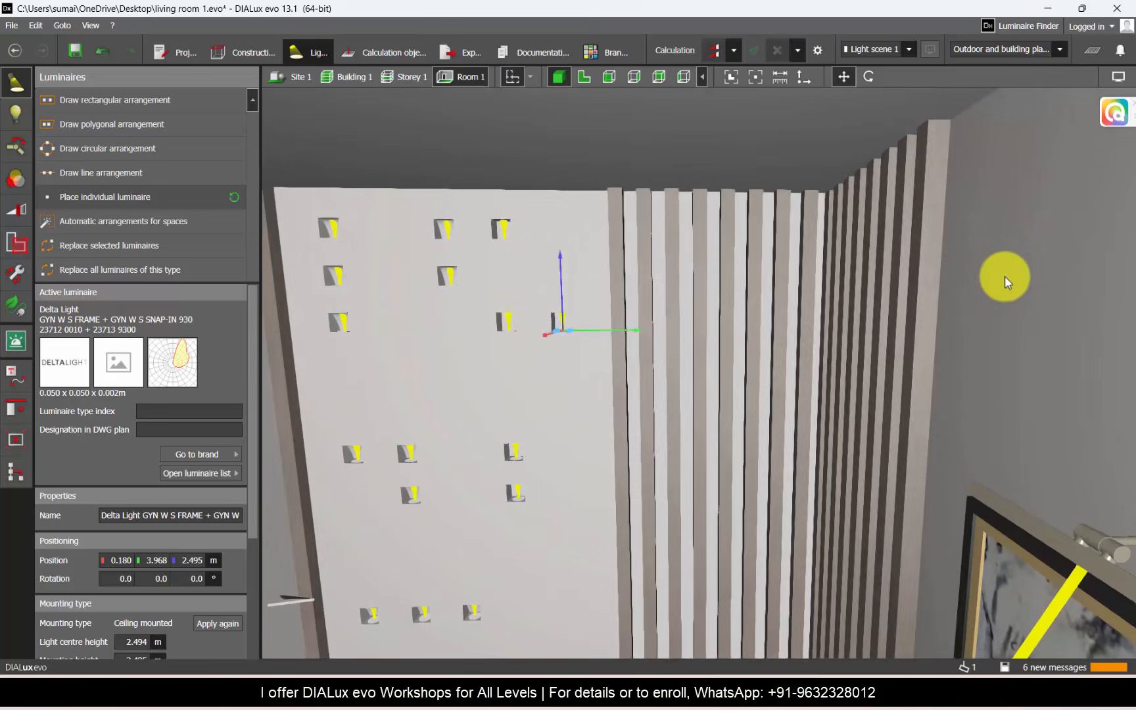
pyautogui.scroll(-3, 1001, 274)
pyautogui.scroll(2, 644, 421)
pyautogui.moveTo(752, 456); pyautogui.dragTo(757, 432, button='right')
pyautogui.click(710, 509)
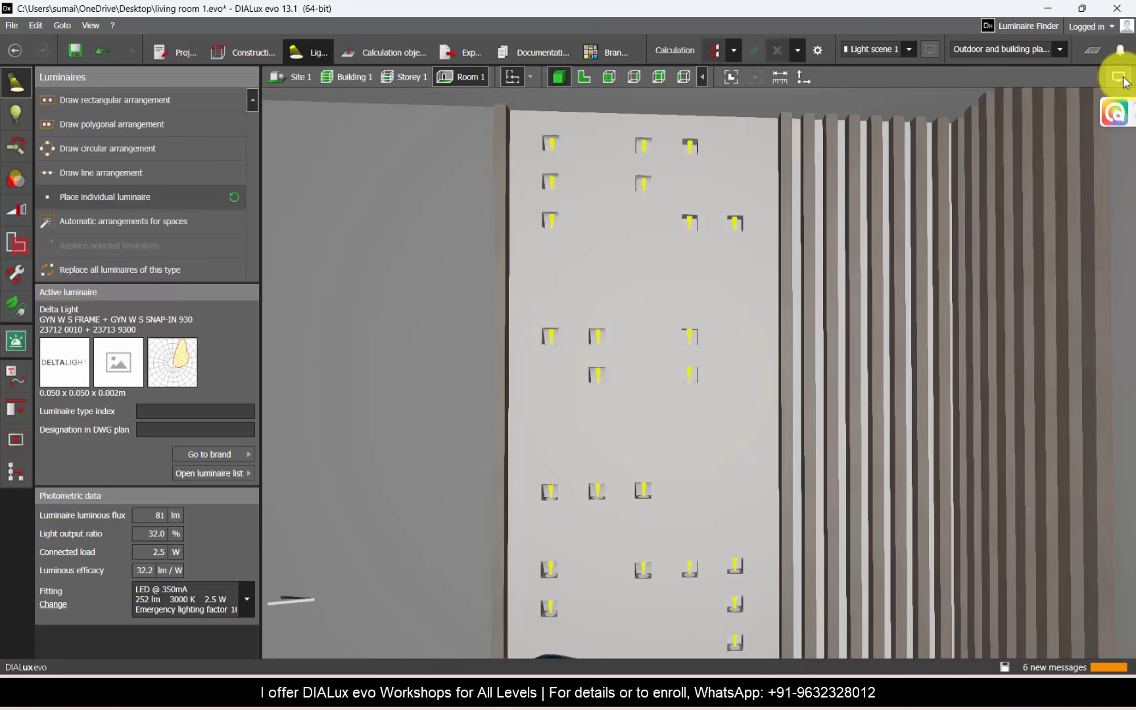
# - Hide the yellow alignment arrows of the luminaires in the 3D view and open the calculation options
pyautogui.moveTo(1121, 79)
pyautogui.click(964, 97)
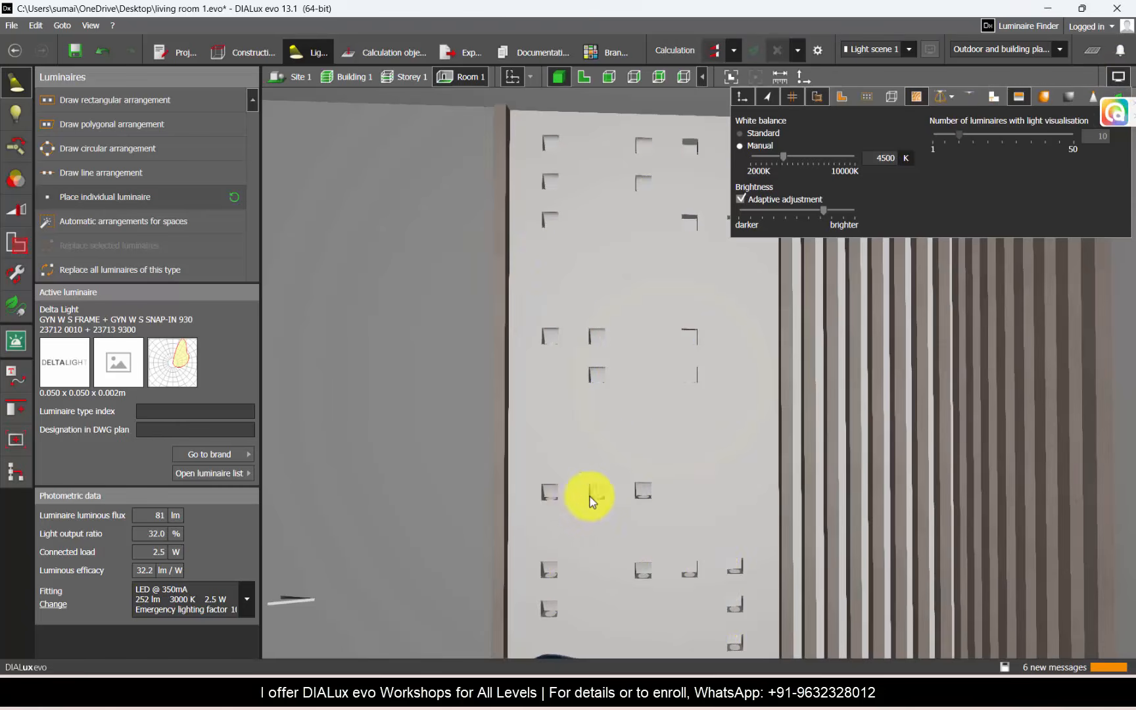
pyautogui.moveTo(677, 334); pyautogui.dragTo(641, 388, button='right')
pyautogui.scroll(-3, 606, 387)
pyautogui.scroll(2, 615, 402)
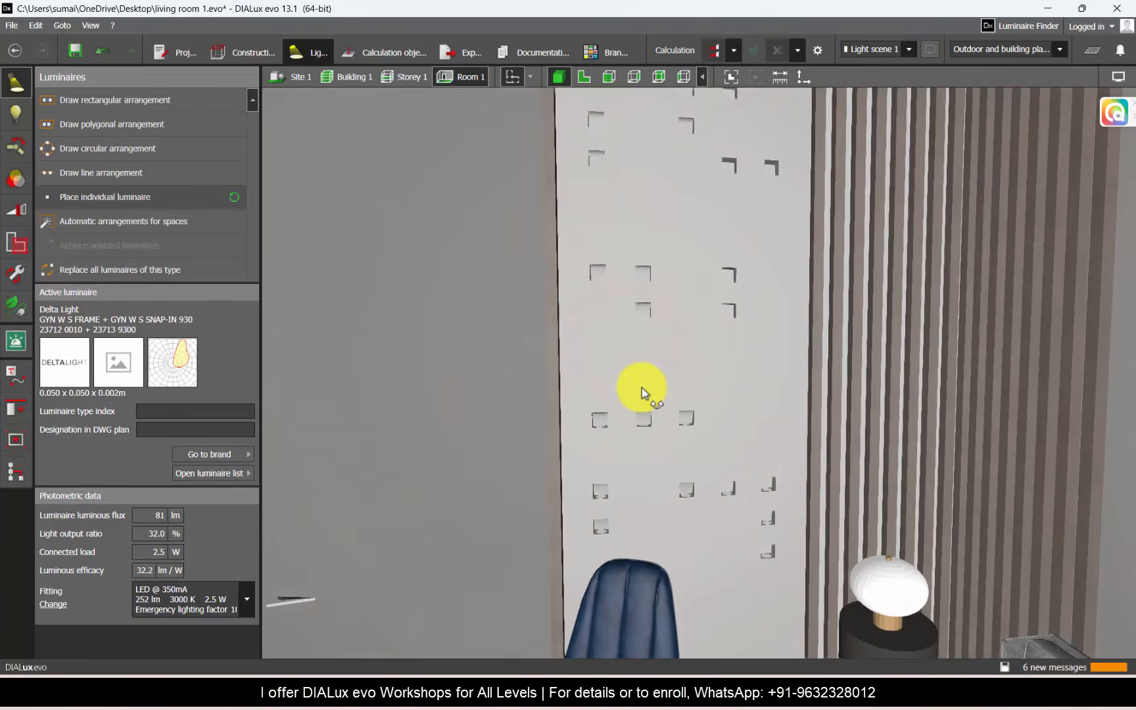
pyautogui.click(815, 52)
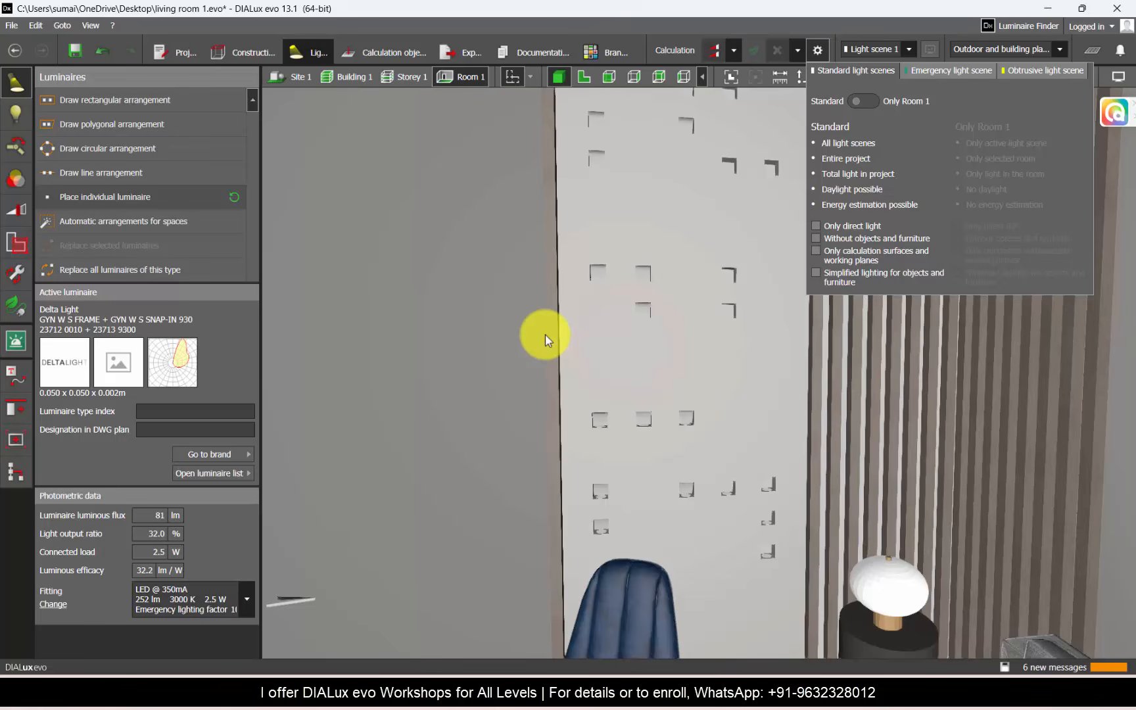
# - Show the room in floor plan, and in the PDF spec sheet examine the LED technics values for light source and luminaire
pyautogui.click(584, 74)
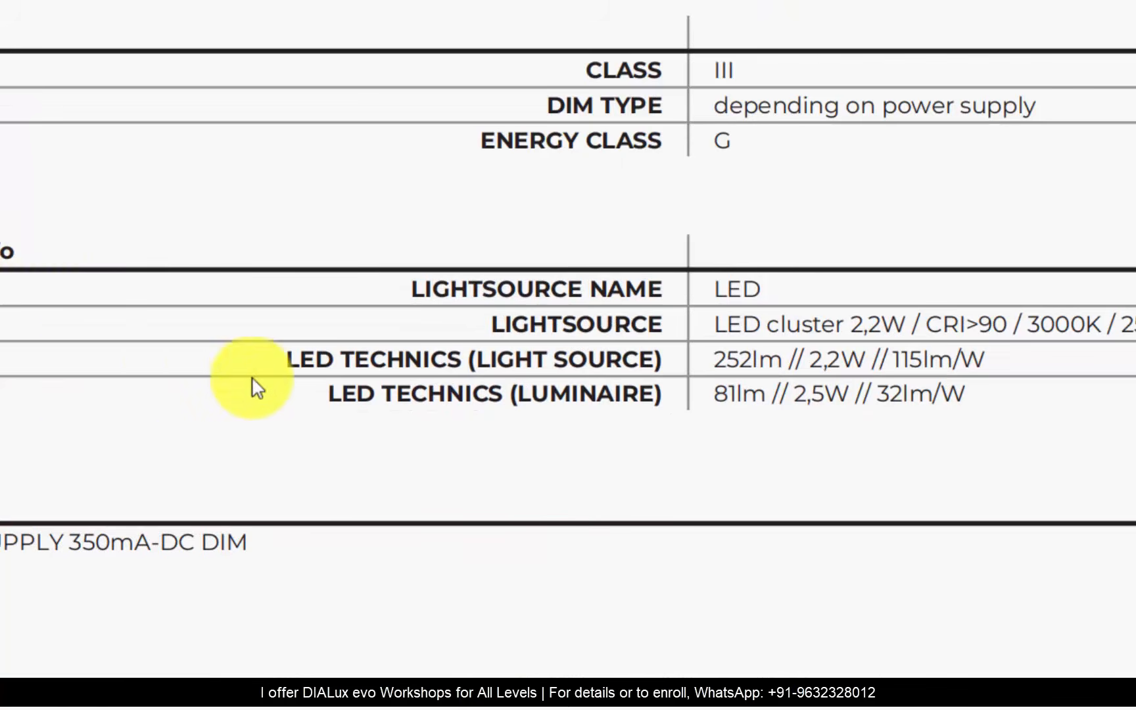
pyautogui.moveTo(286, 359); pyautogui.dragTo(1011, 394)
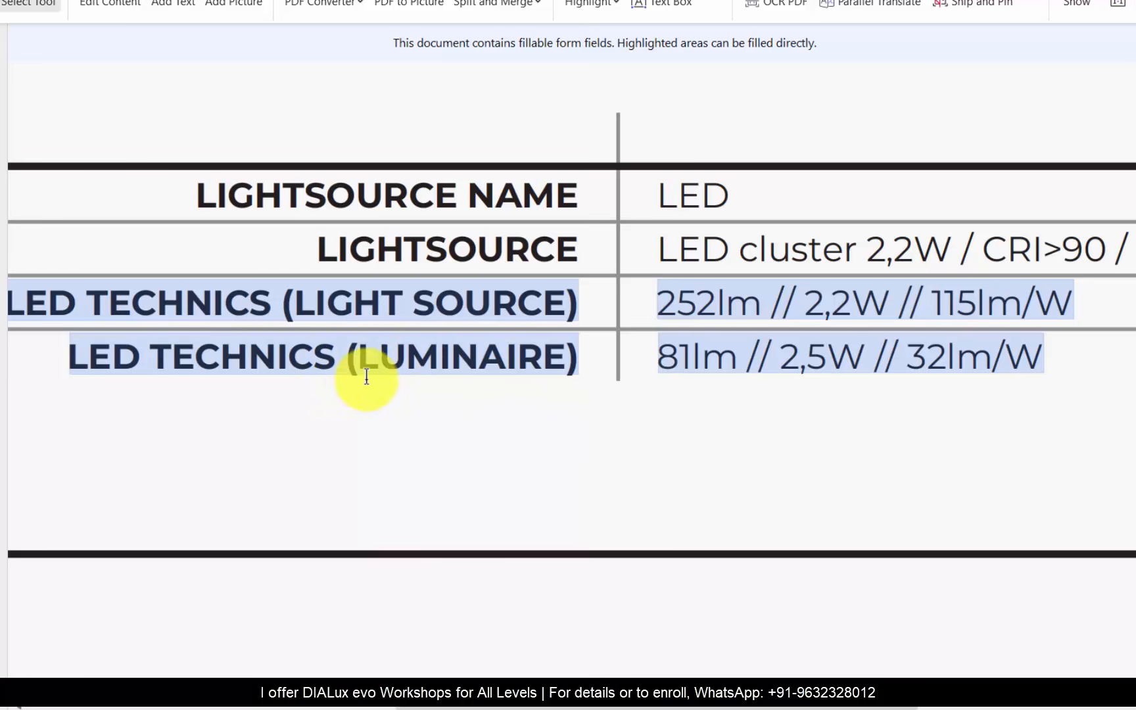
pyautogui.moveTo(366, 376); pyautogui.dragTo(861, 354)
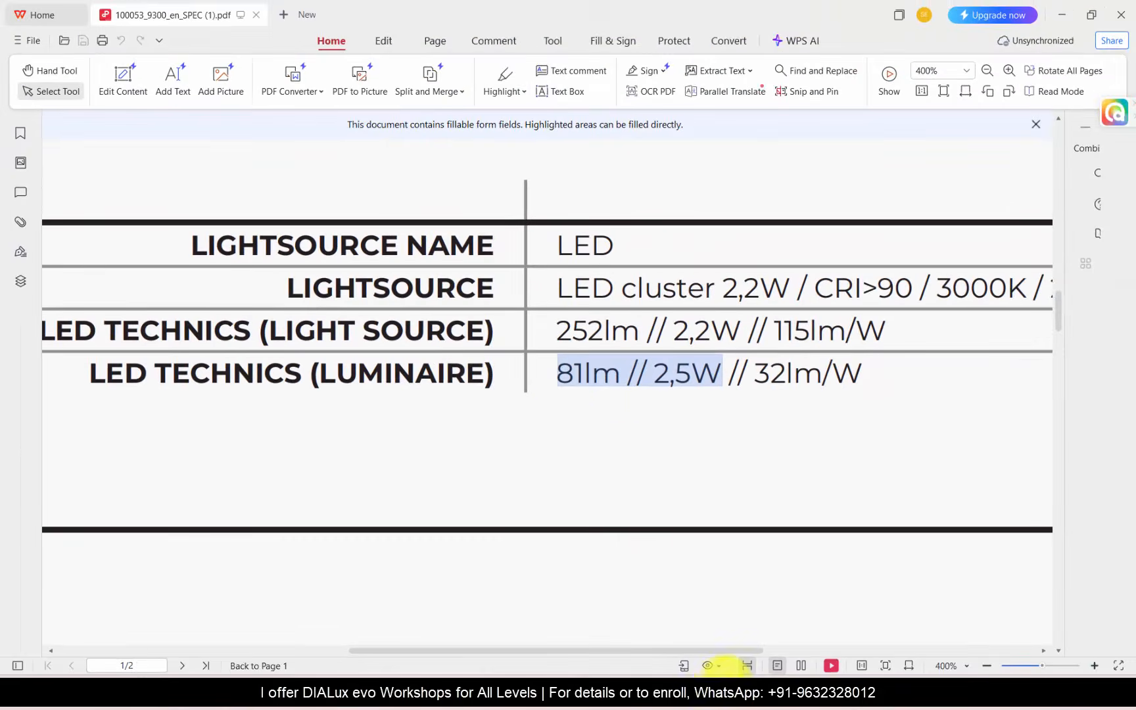
# - Switch back to DIALux evo, select all the wall niche luminaires in the floor plan and open their lamp settings
pyautogui.click(734, 690)
pyautogui.scroll(-3, 519, 453)
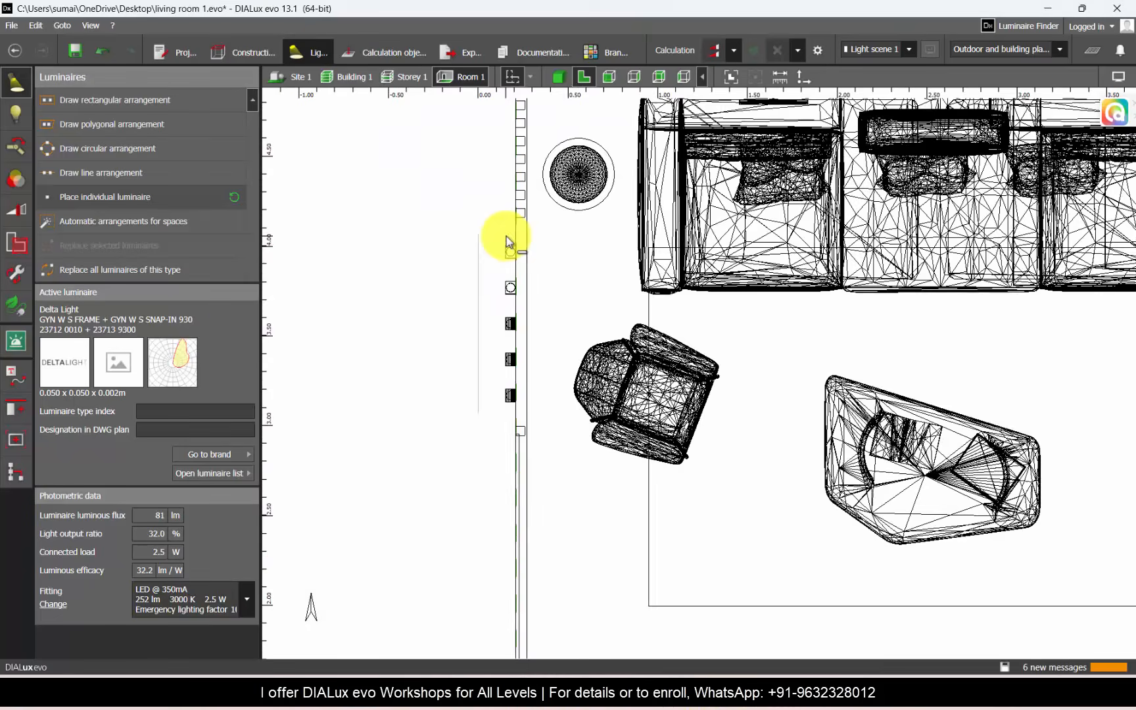
pyautogui.moveTo(443, 198); pyautogui.dragTo(537, 490)
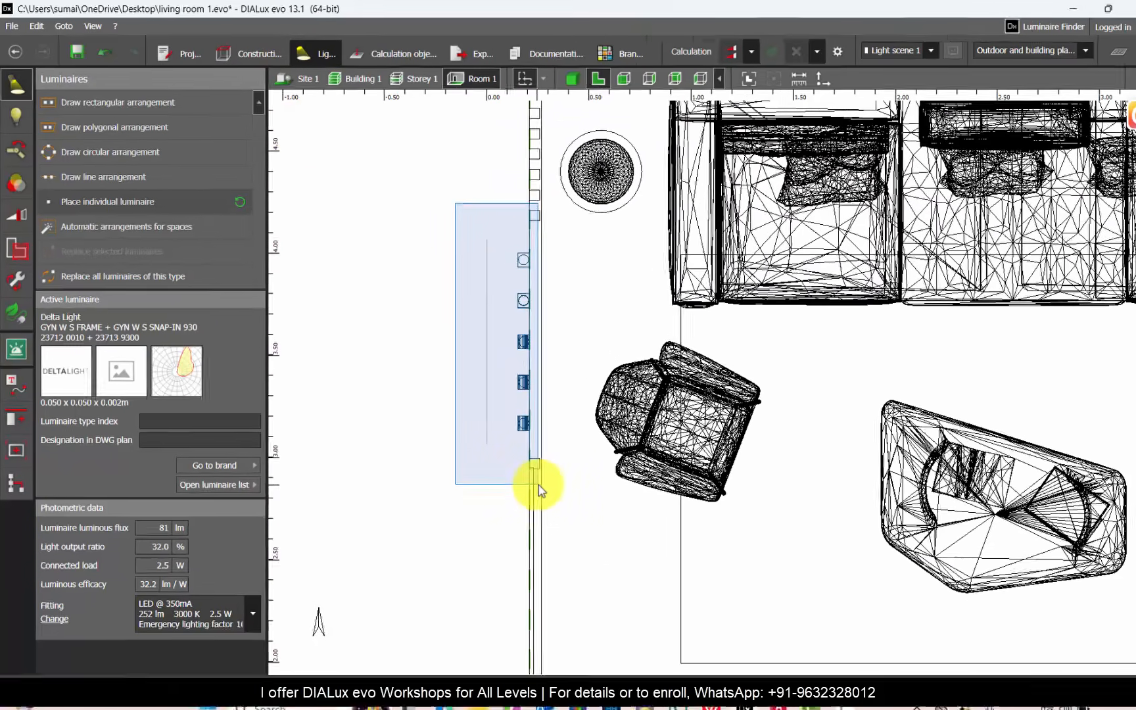
pyautogui.click(16, 117)
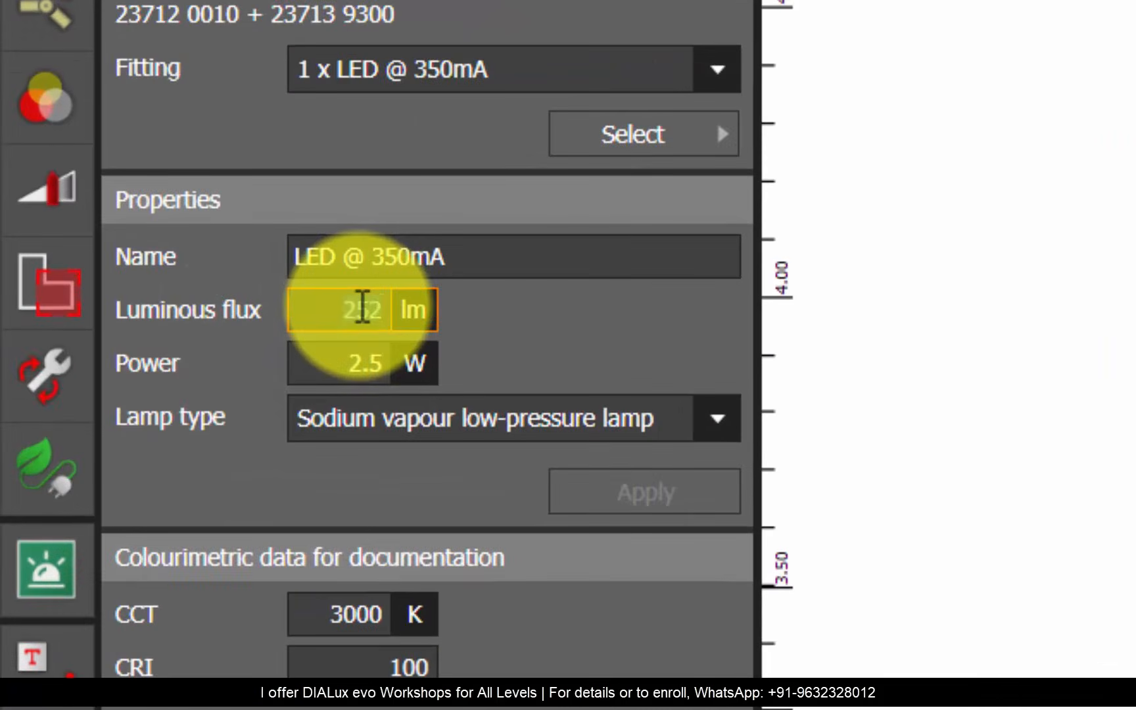
# - Set the lamp's luminous flux to 81 lm and its lamp type to LED, and apply the changes
pyautogui.doubleClick(362, 309)
pyautogui.write('81')
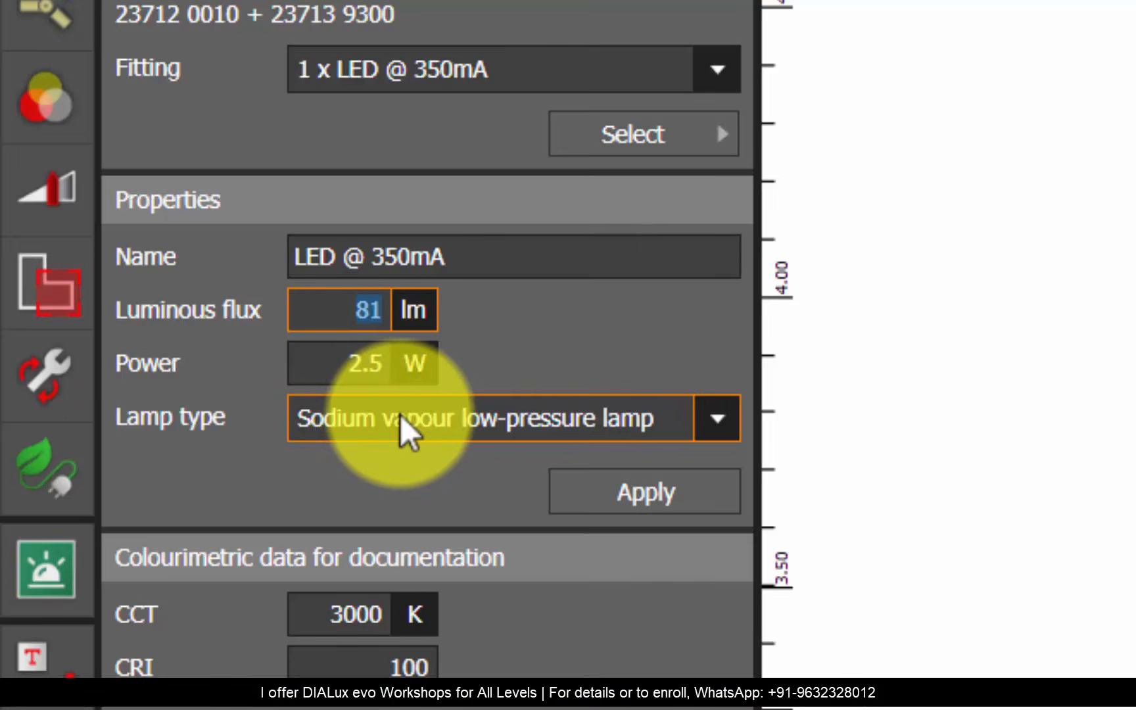
pyautogui.click(400, 431)
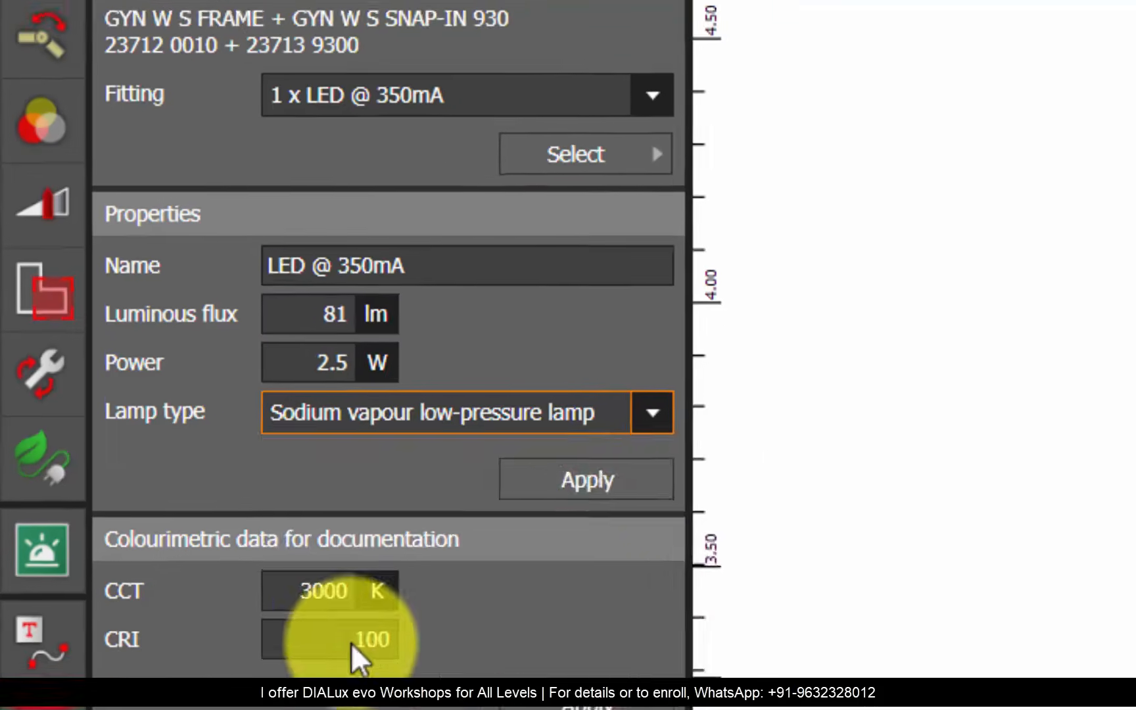
pyautogui.click(352, 644)
pyautogui.click(625, 485)
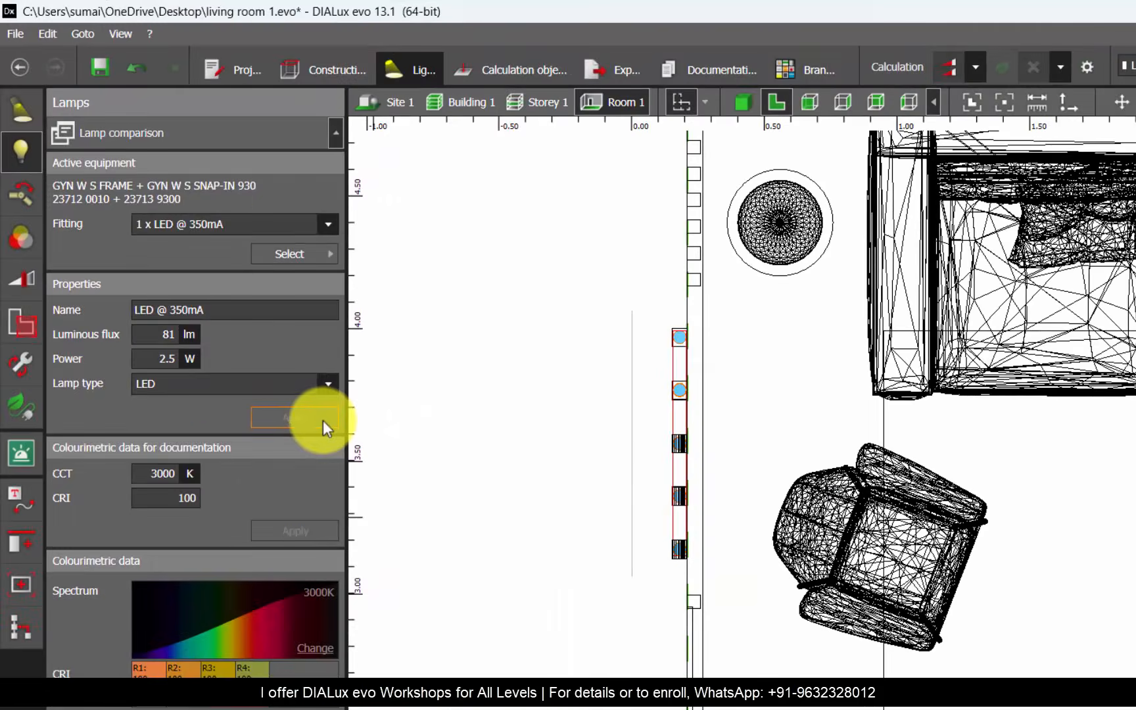
# - Show the room in 3D from the luminaire settings, run the lighting calculation and hide the results overview
pyautogui.click(22, 100)
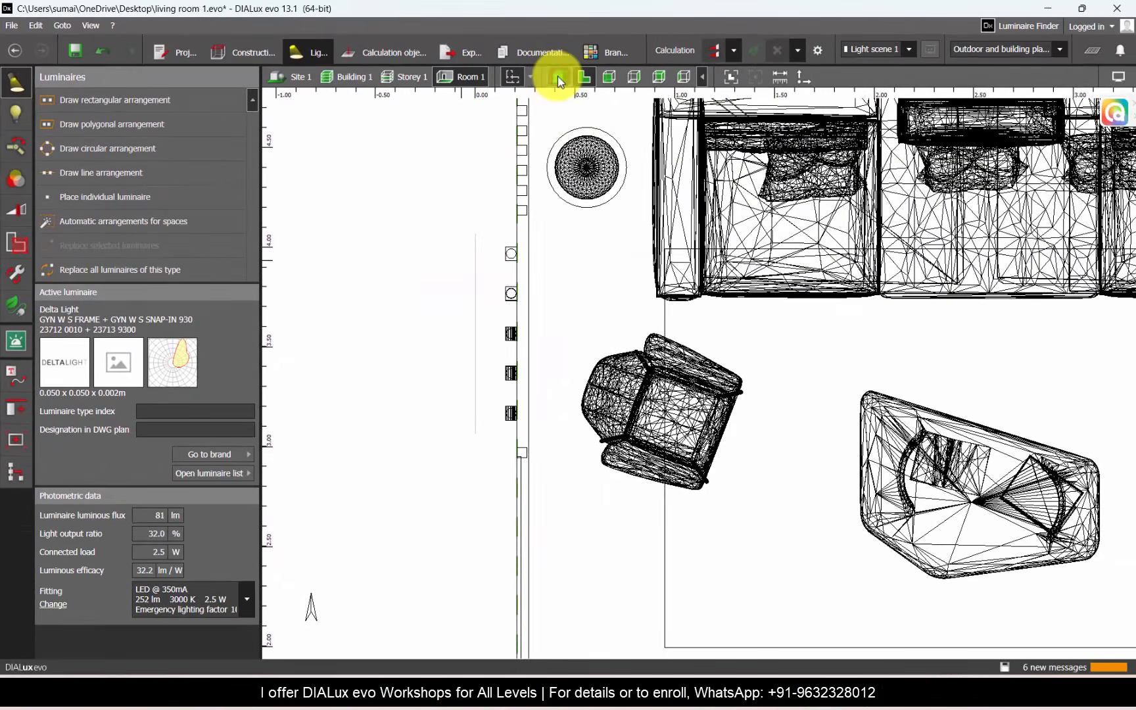
pyautogui.click(637, 88)
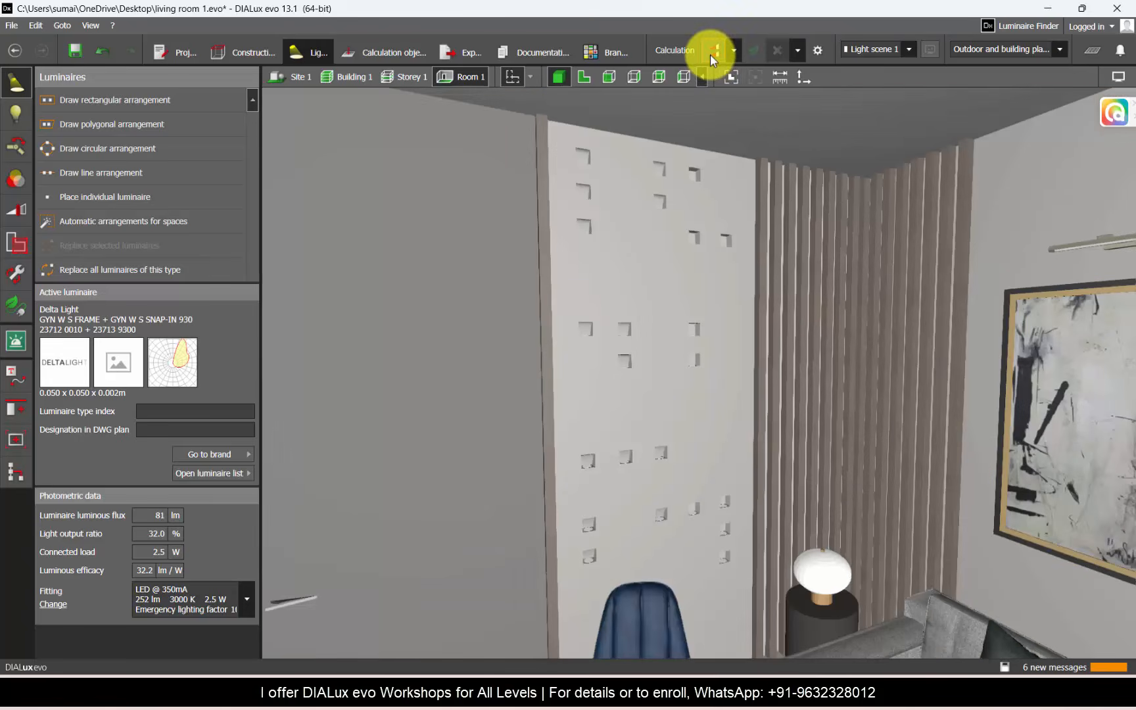
pyautogui.click(712, 52)
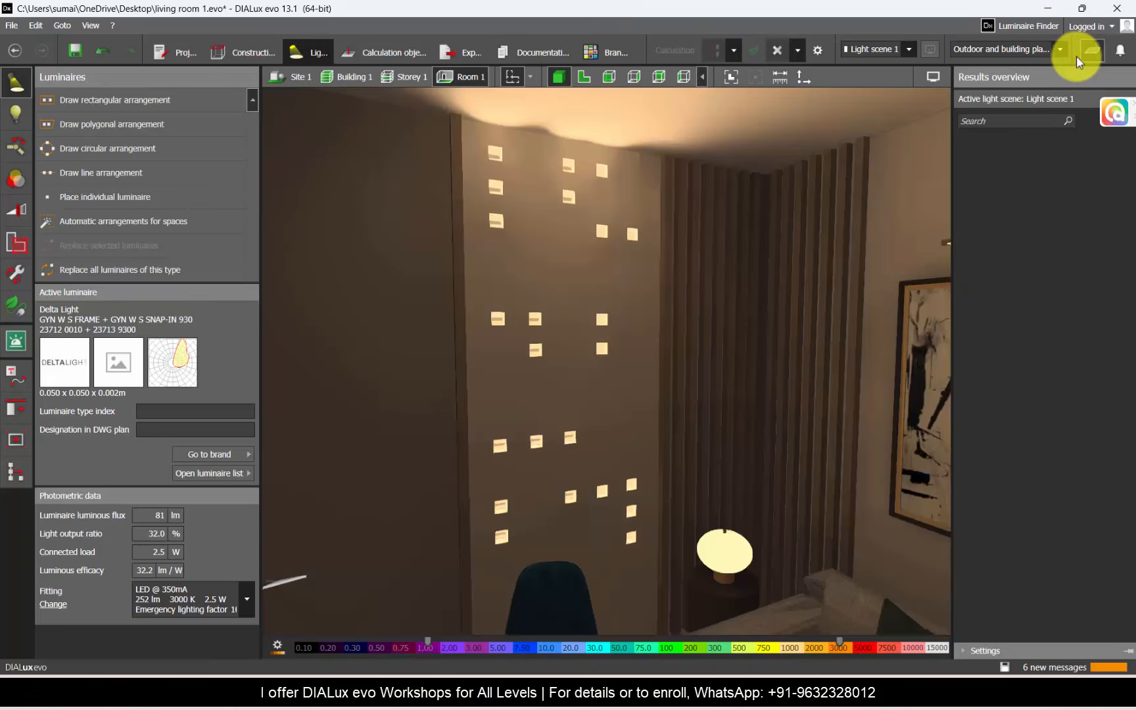
pyautogui.click(1078, 55)
# - Set the manual white balance of the 3D display to 6000 K
pyautogui.moveTo(847, 408); pyautogui.dragTo(723, 421, button='right')
pyautogui.click(1119, 78)
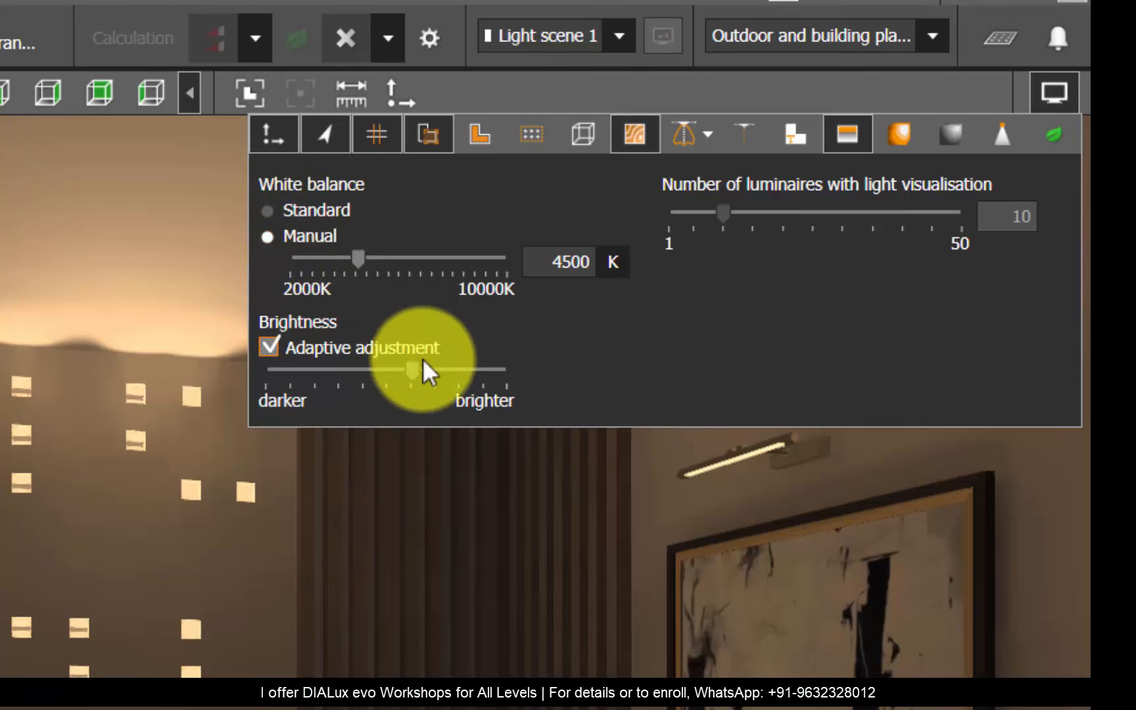
pyautogui.click(383, 257)
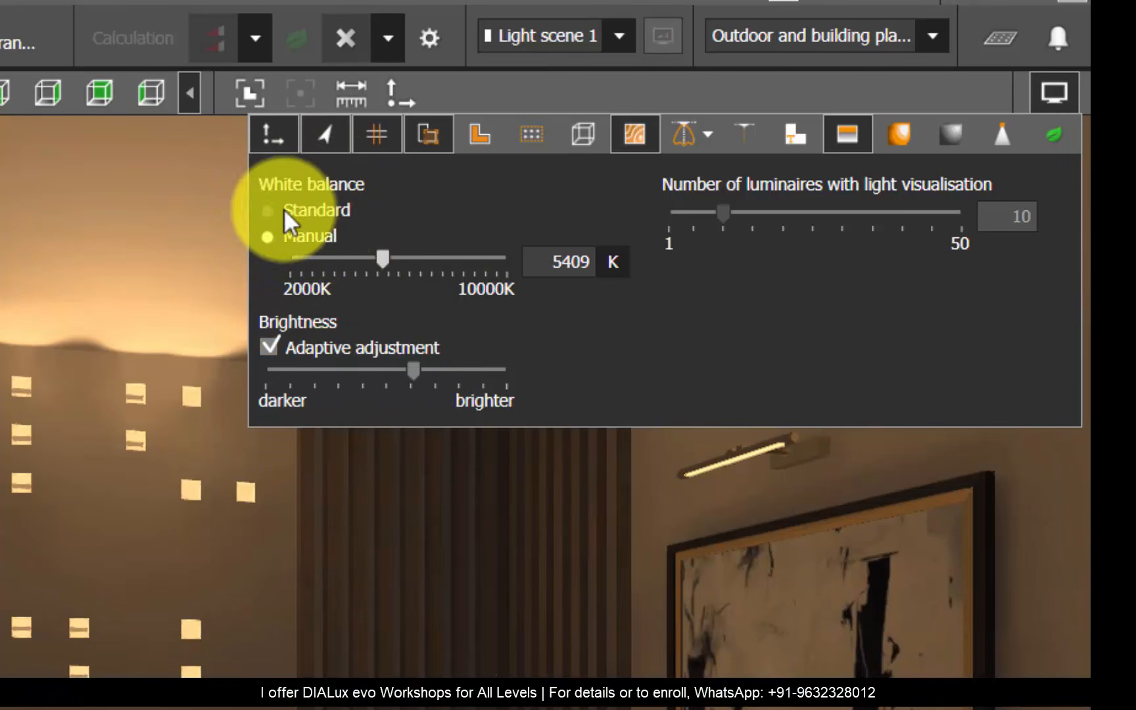
pyautogui.click(583, 263)
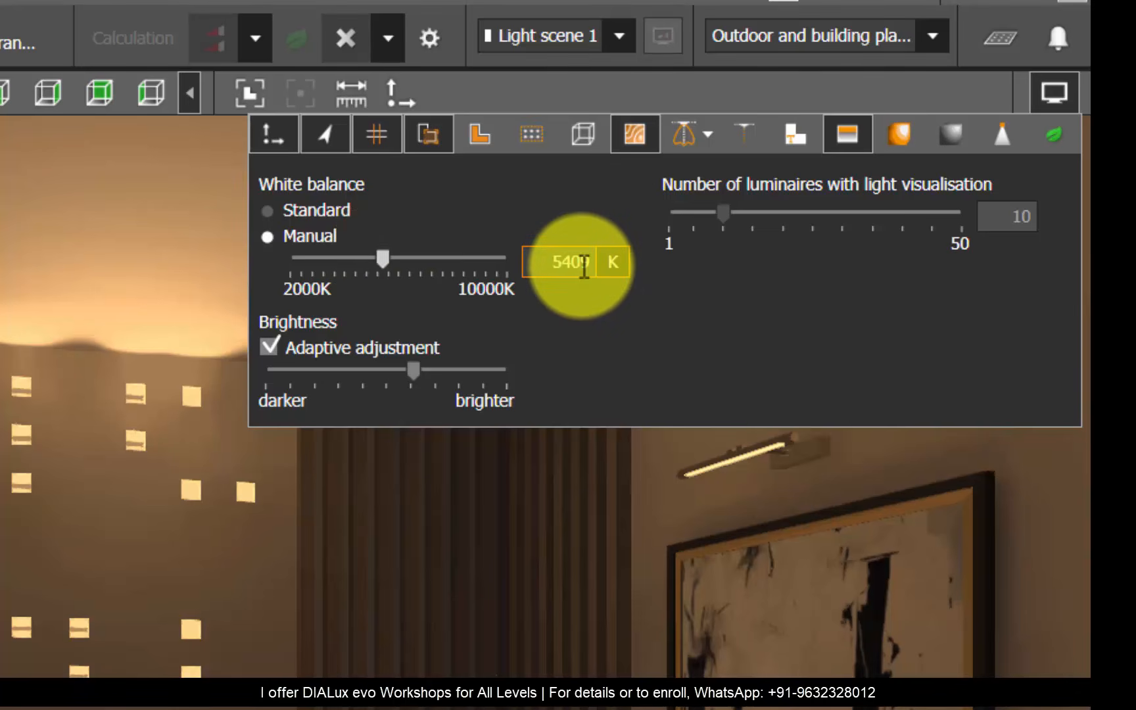
pyautogui.write('6000')
pyautogui.press('Return')
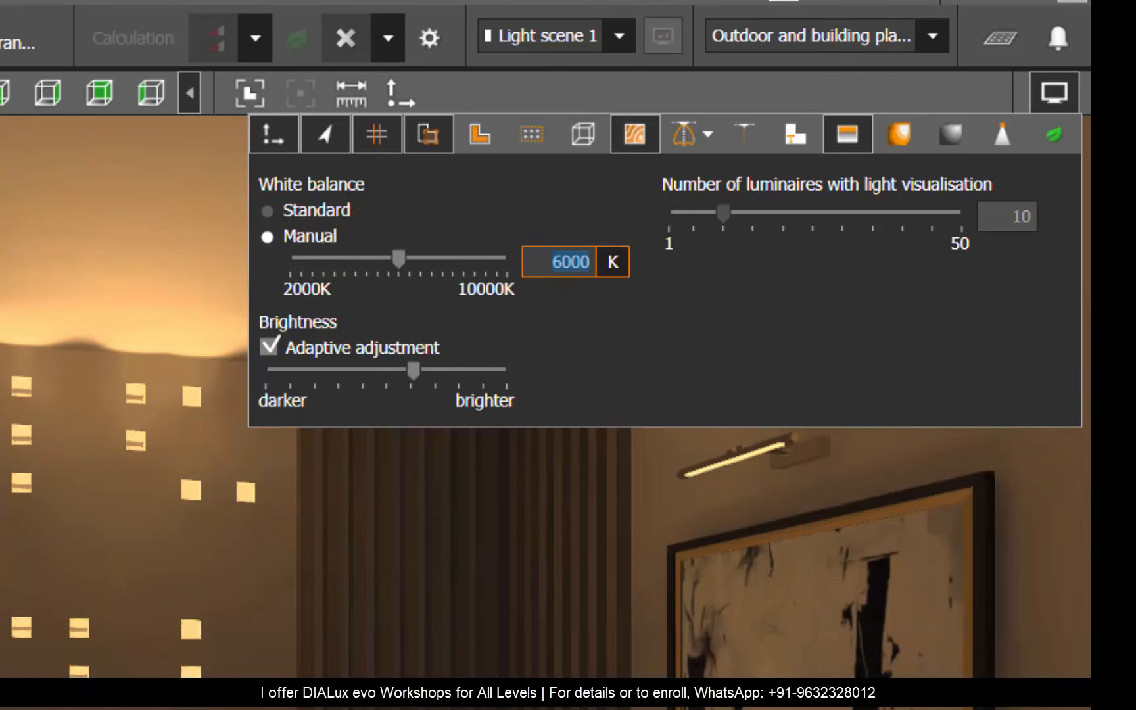
pyautogui.click(2, 284)
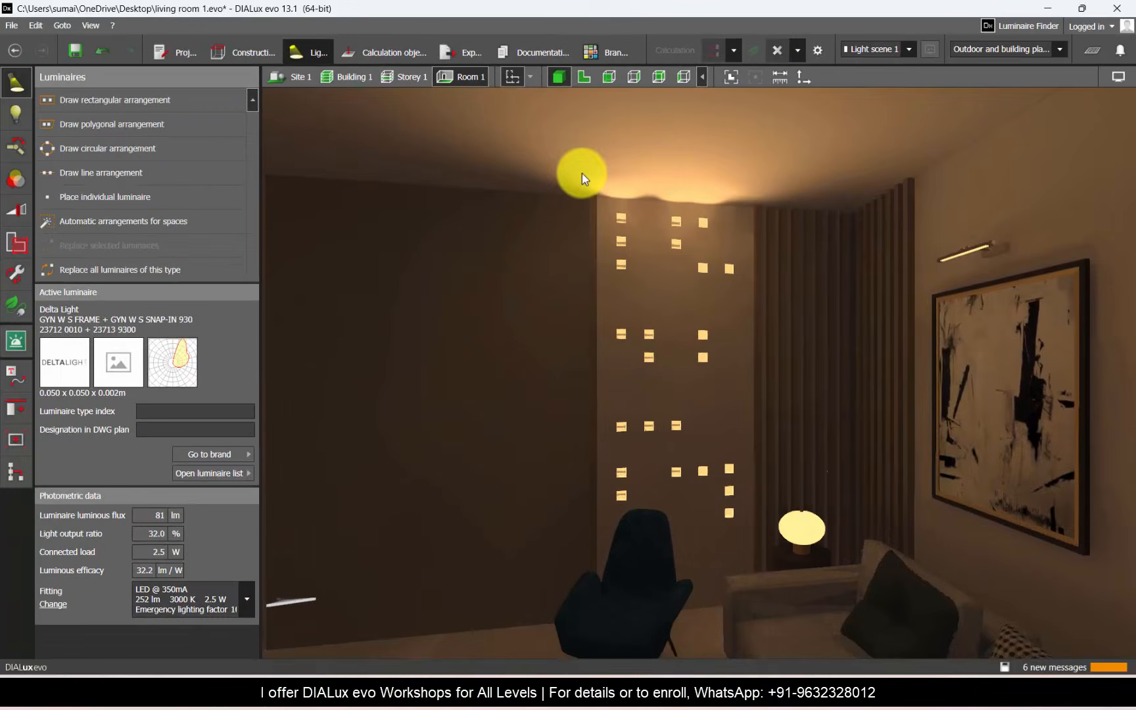
# - Examine the lit wall niches up close from several angles, checking the light inside them and on the surrounding wall
pyautogui.scroll(3, 664, 439)
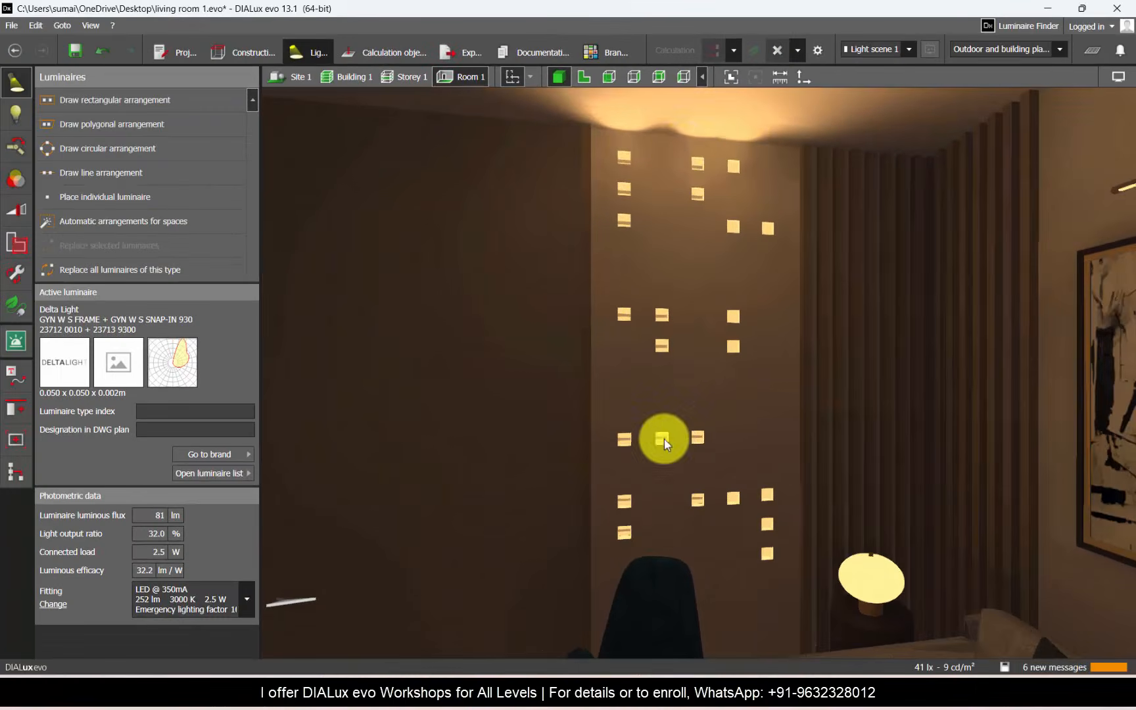
pyautogui.scroll(3, 715, 234)
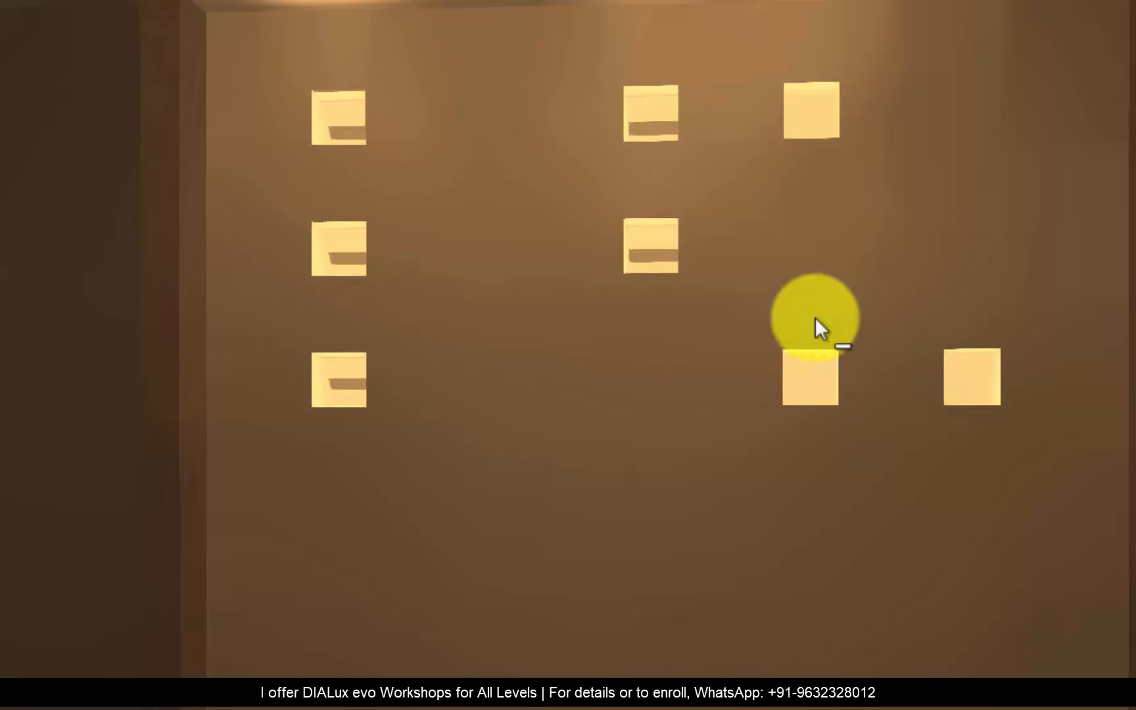
pyautogui.scroll(-3, 814, 317)
pyautogui.scroll(6, 790, 629)
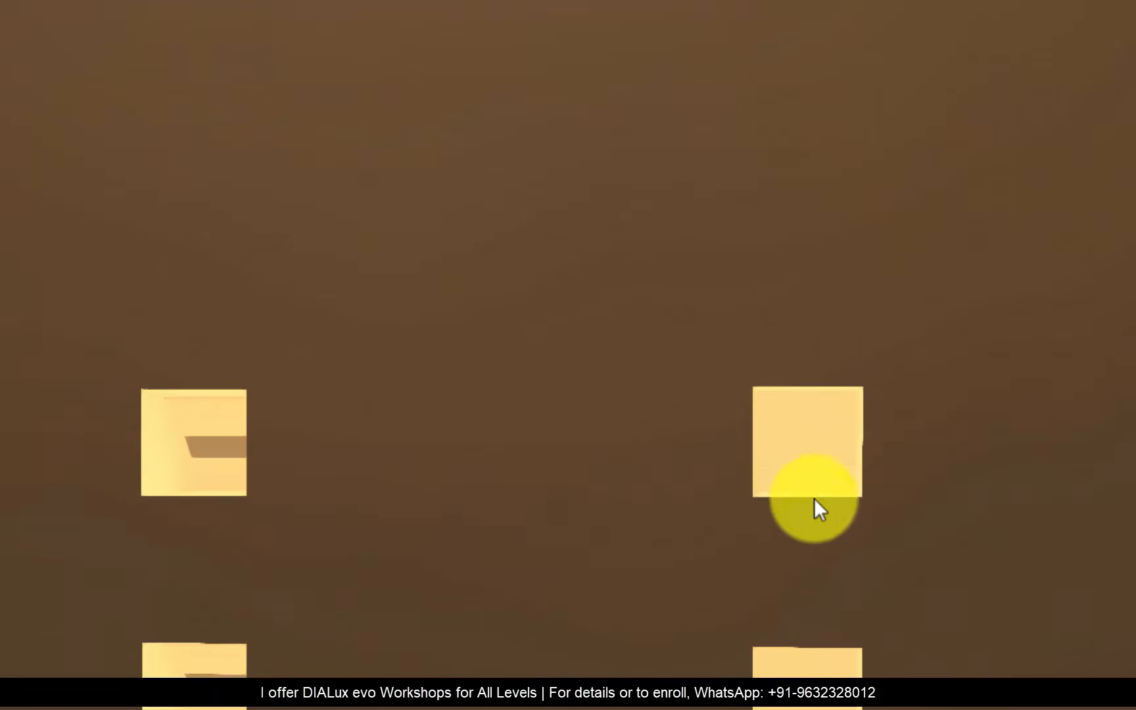
pyautogui.moveTo(832, 498); pyautogui.dragTo(885, 494)
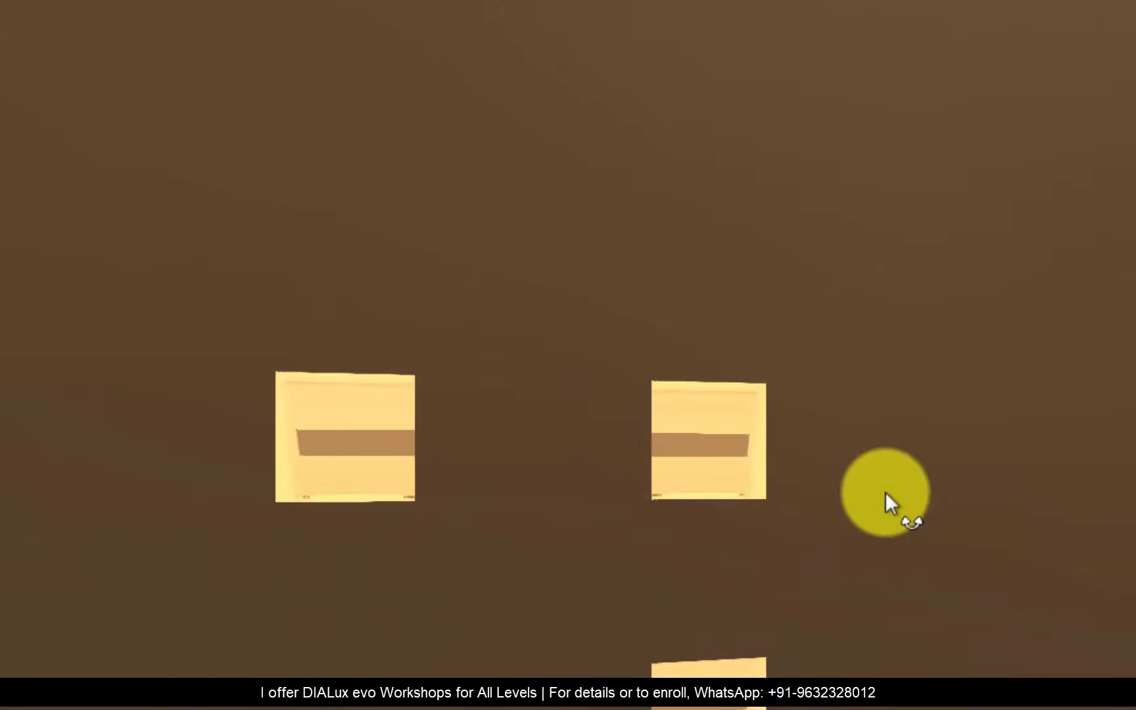
pyautogui.scroll(-3, 788, 487)
pyautogui.moveTo(789, 486); pyautogui.dragTo(838, 453, button='right')
pyautogui.scroll(4, 910, 346)
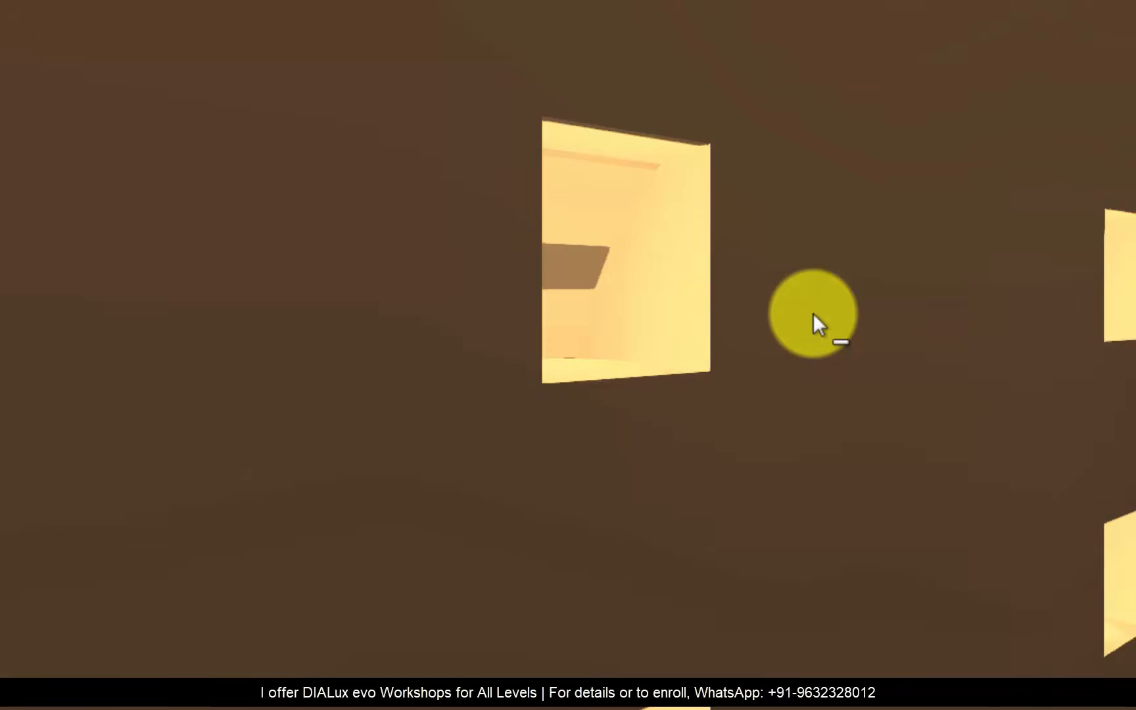
pyautogui.scroll(-4, 80, 307)
pyautogui.moveTo(549, 345); pyautogui.dragTo(648, 377, button='right')
pyautogui.scroll(-2, 648, 376)
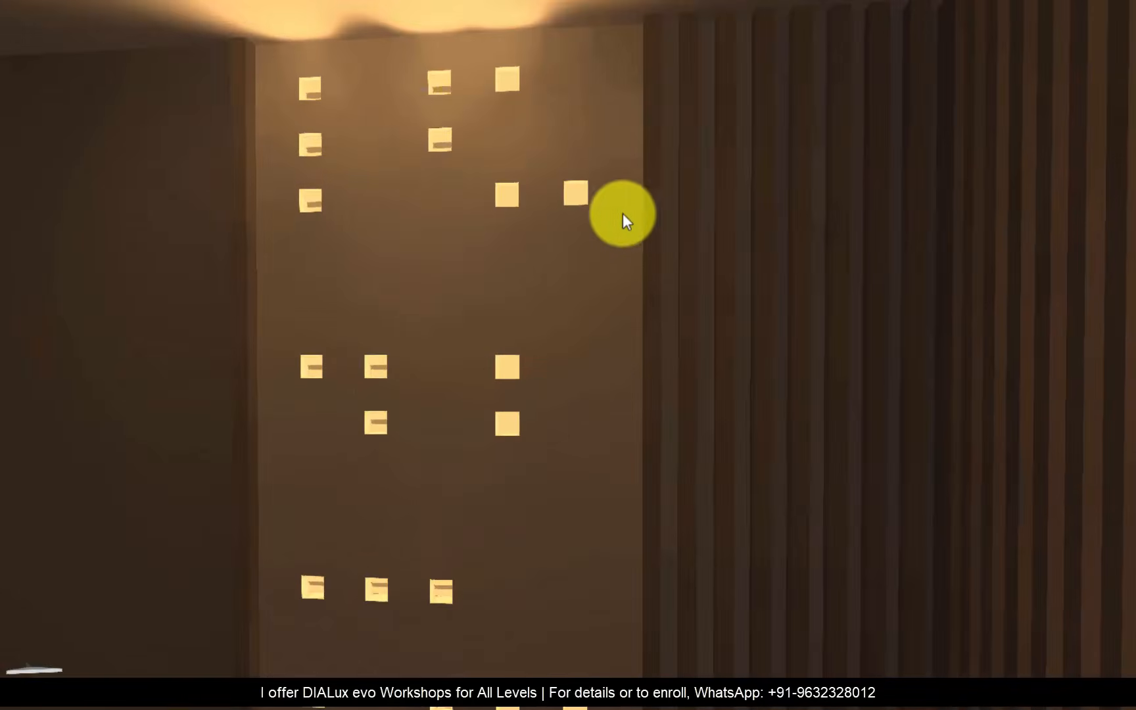
pyautogui.scroll(-4, 497, 535)
pyautogui.scroll(8, 603, 381)
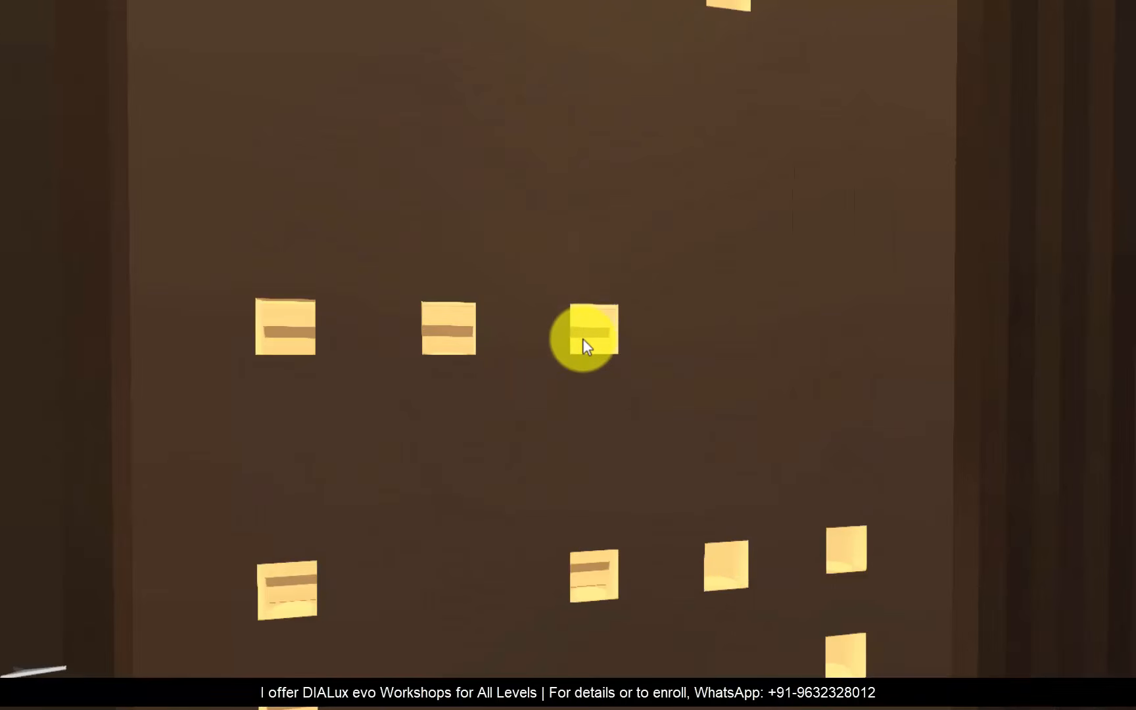
pyautogui.scroll(-3, 582, 338)
pyautogui.moveTo(644, 408); pyautogui.dragTo(622, 424, button='right')
pyautogui.scroll(-3, 486, 406)
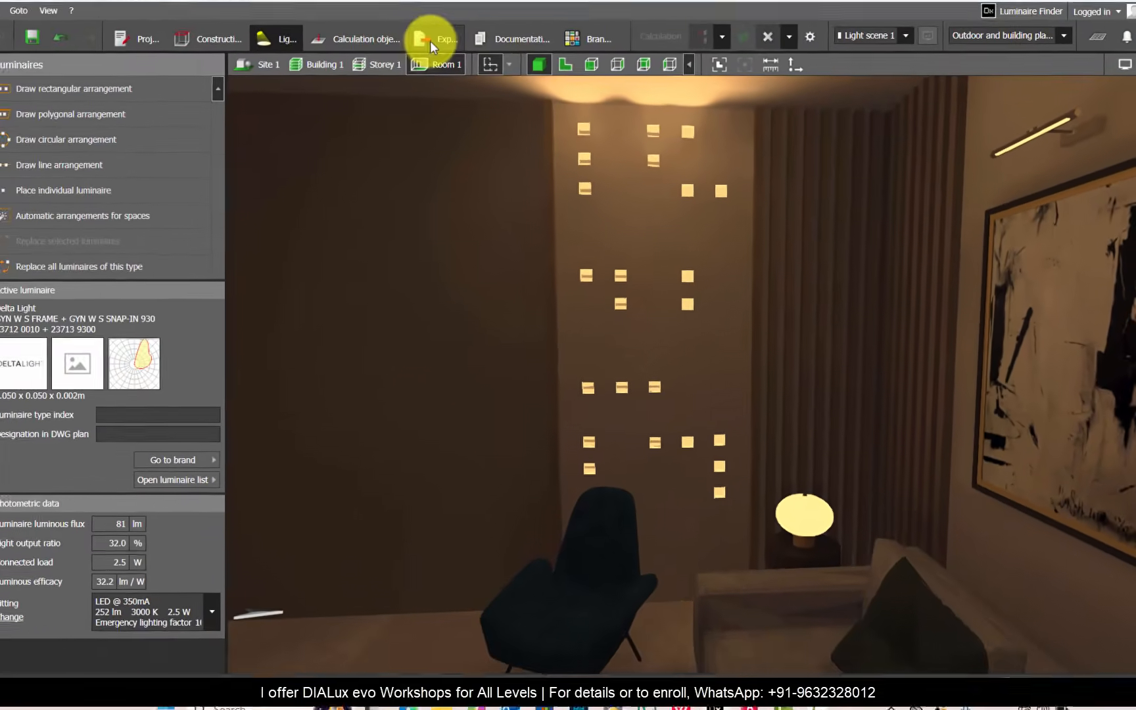
# - Save the current room view as a new export view and raytrace it at 3840 x 2160 pixels (4K UHD)
pyautogui.click(429, 41)
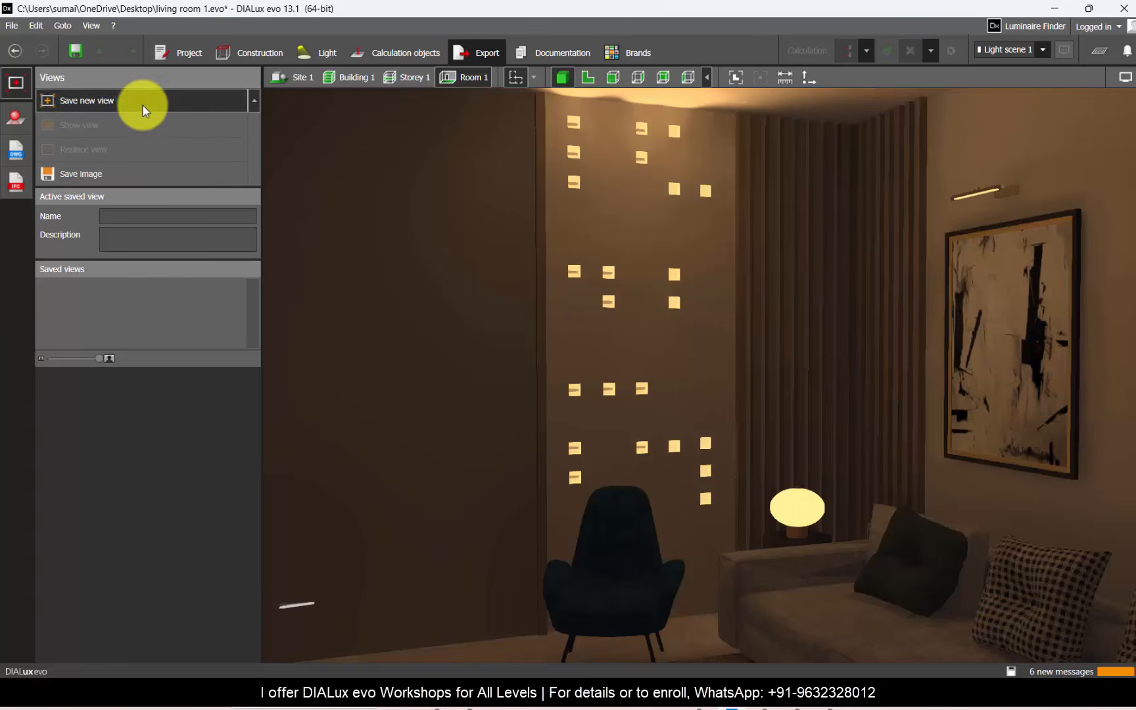
pyautogui.click(144, 109)
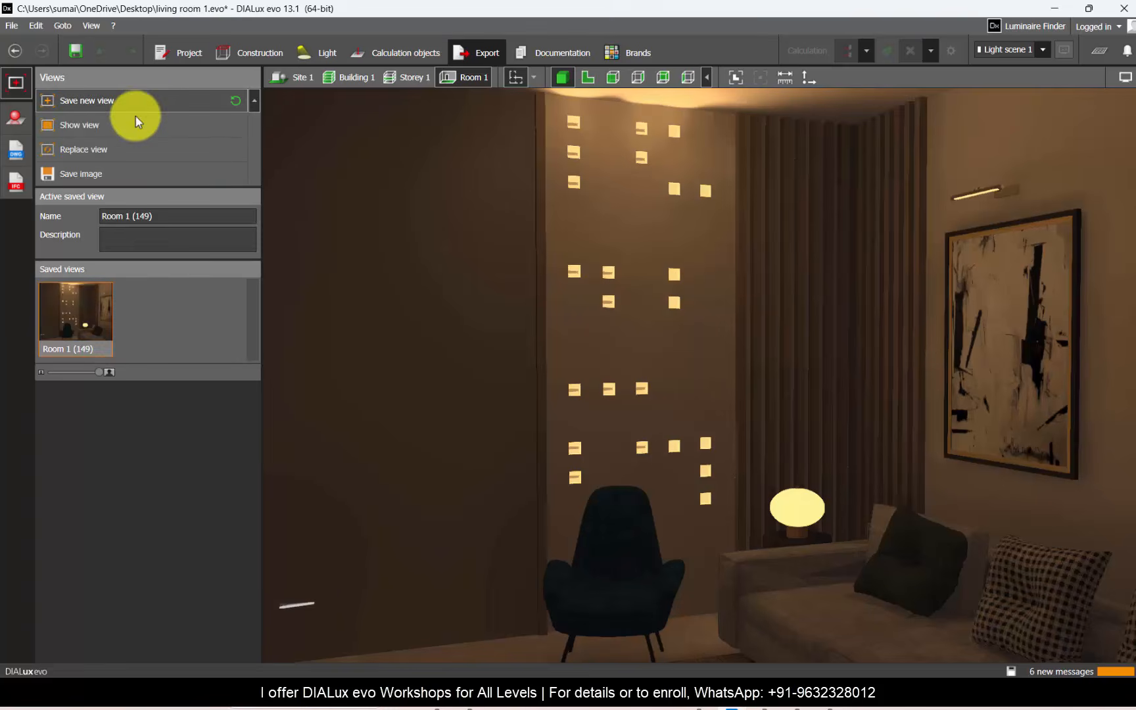
pyautogui.click(18, 115)
pyautogui.moveTo(104, 288); pyautogui.dragTo(254, 289)
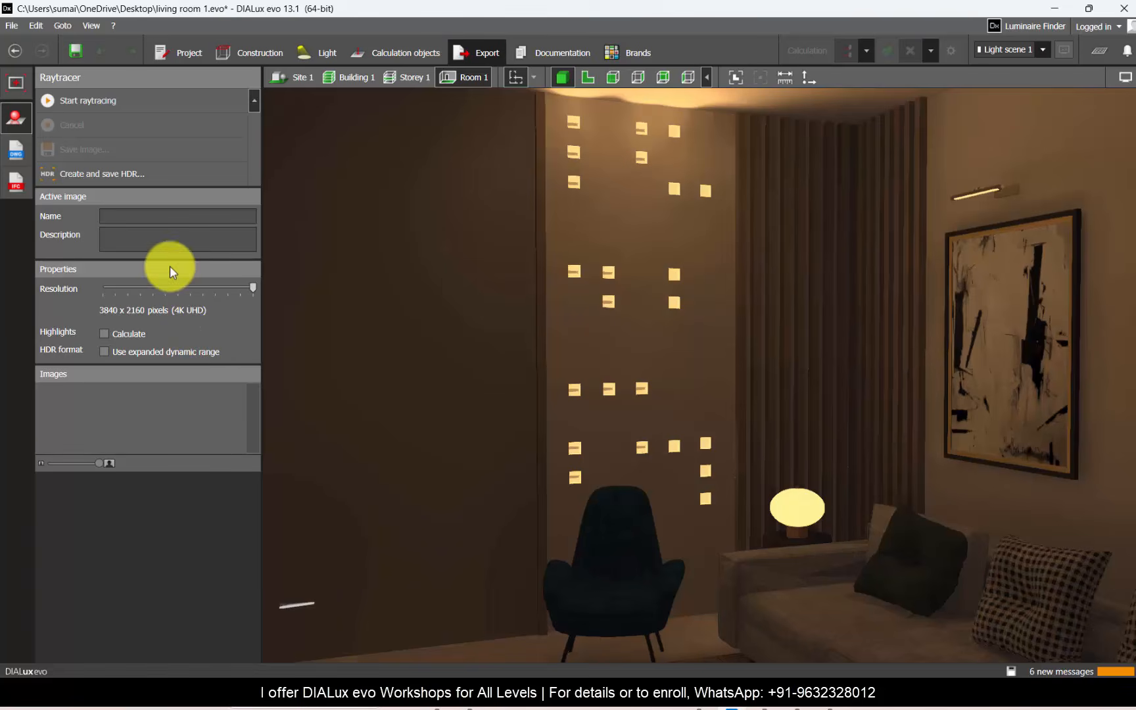
pyautogui.click(106, 101)
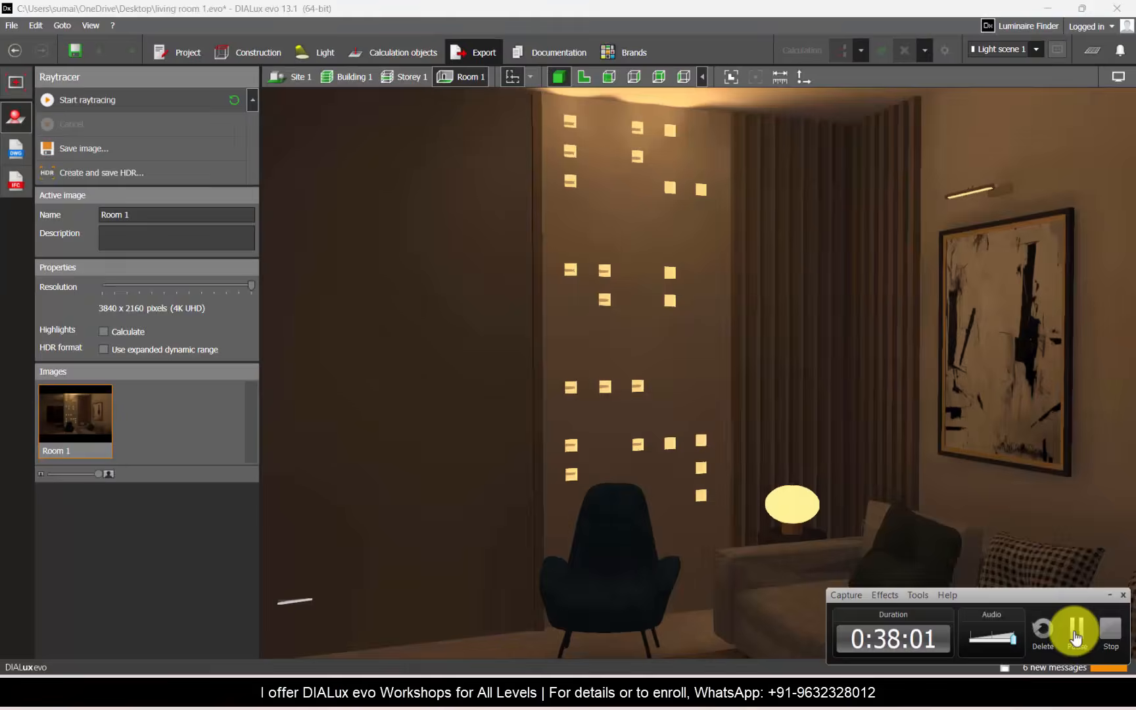